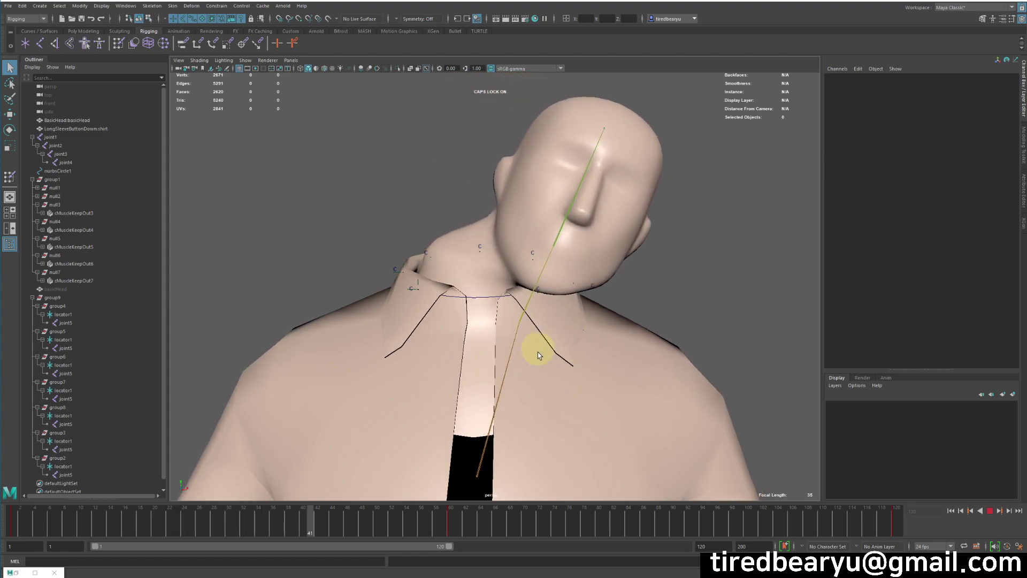
# Step: Stop the animation playback and examine the shirt collar around the tilted neck
pyautogui.click(990, 511)
pyautogui.keyDown('alt'); pyautogui.moveTo(605, 345); pyautogui.dragTo(594, 340); pyautogui.keyUp('alt')
pyautogui.keyDown('alt'); pyautogui.moveTo(594, 339); pyautogui.dragTo(560, 298, button='right'); pyautogui.keyUp('alt')
pyautogui.press('q')
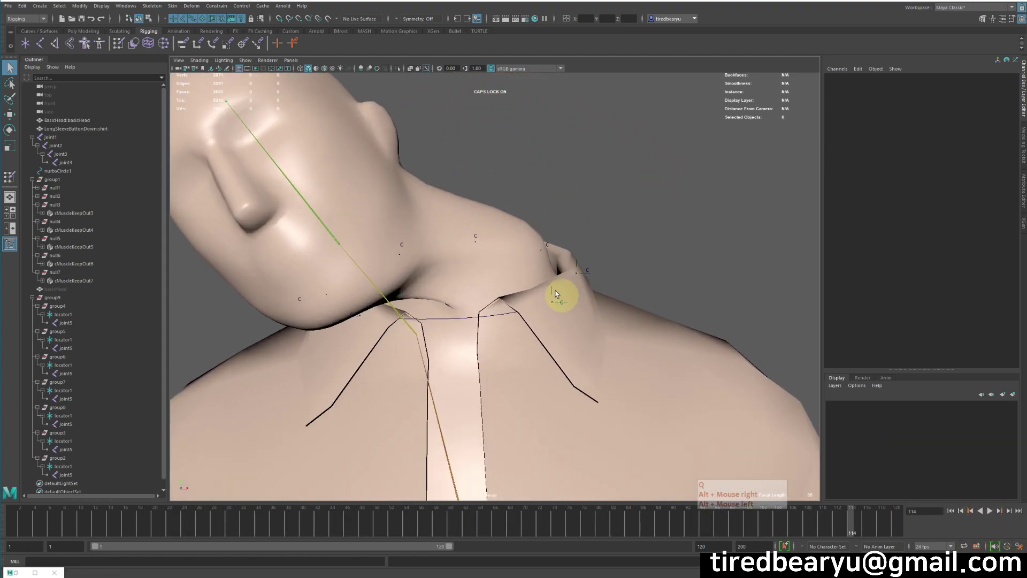
# Step: Try moving the collar controls beside the stretched side of the neck
pyautogui.click(552, 301)
pyautogui.moveTo(665, 321); pyautogui.dragTo(706, 339, button='middle')
pyautogui.hotkey('ctrl', 'z')
pyautogui.click(570, 264)
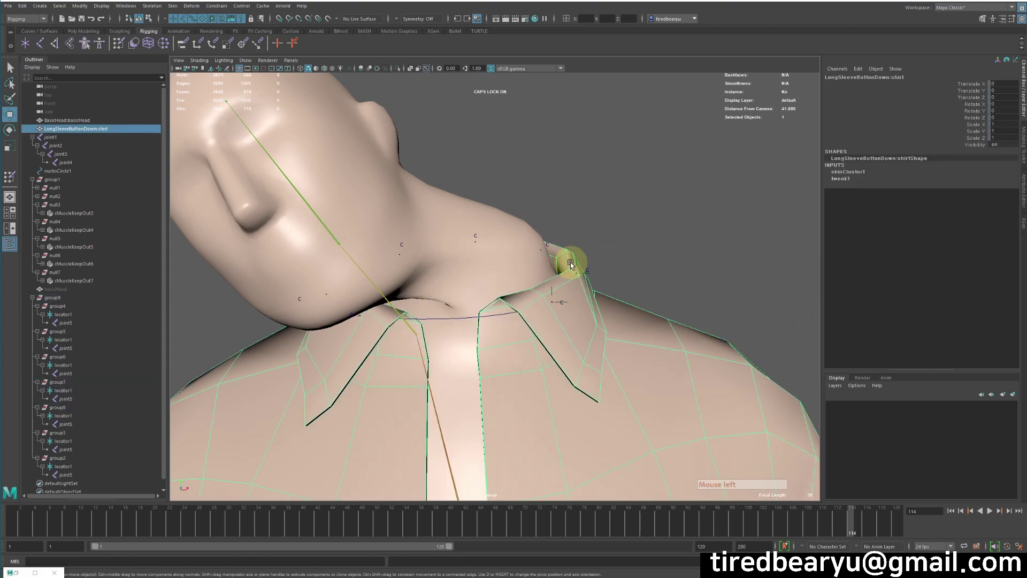
pyautogui.click(578, 257)
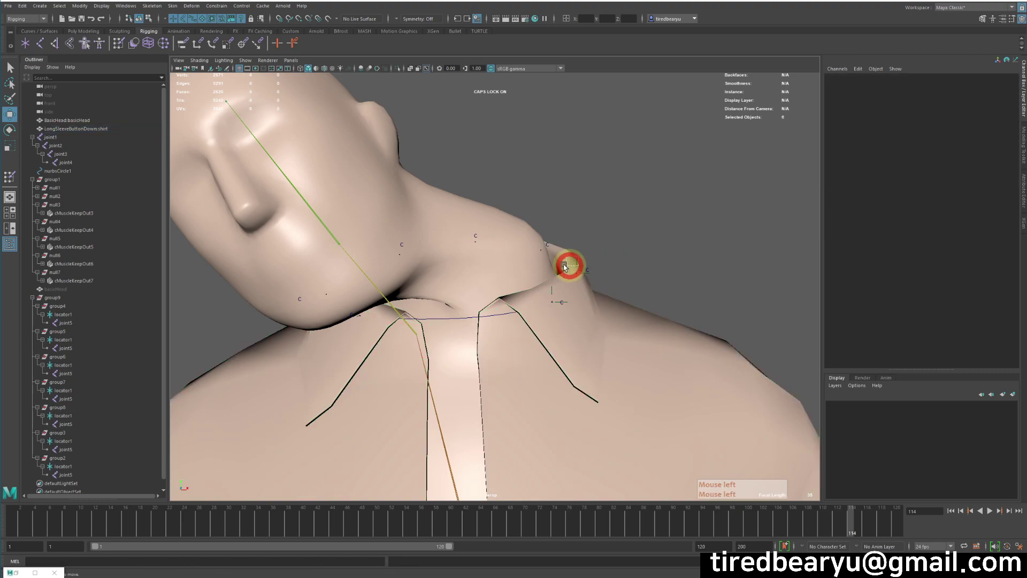
pyautogui.moveTo(568, 267); pyautogui.dragTo(632, 276)
pyautogui.click(671, 242)
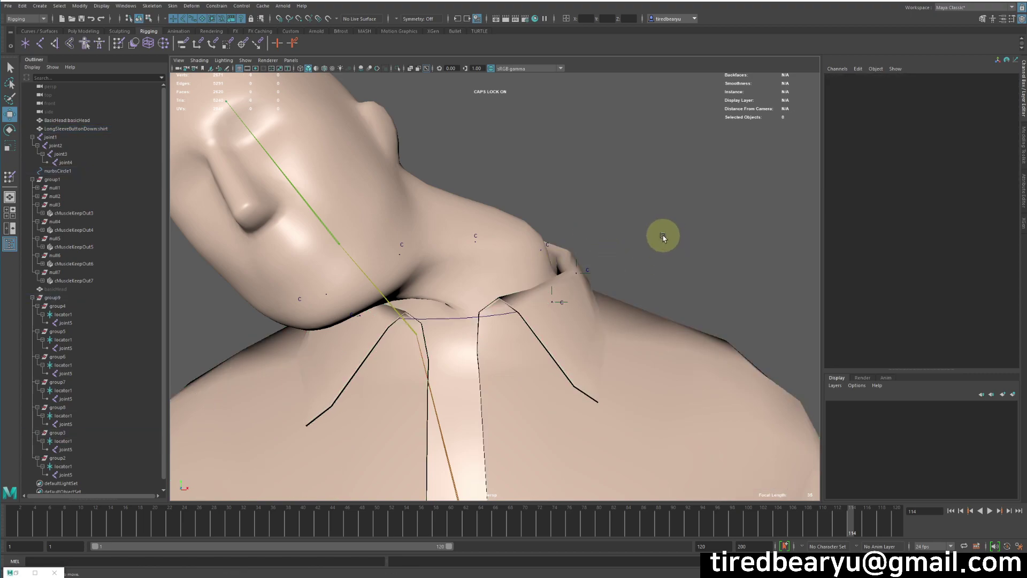
# Step: Save the scene despite the student version notice and create a new empty scene
pyautogui.keyDown('alt'); pyautogui.moveTo(620, 276); pyautogui.dragTo(437, 259, button='right'); pyautogui.keyUp('alt')
pyautogui.keyDown('alt'); pyautogui.moveTo(688, 278); pyautogui.dragTo(678, 253); pyautogui.keyUp('alt')
pyautogui.hotkey('ctrl', 's')
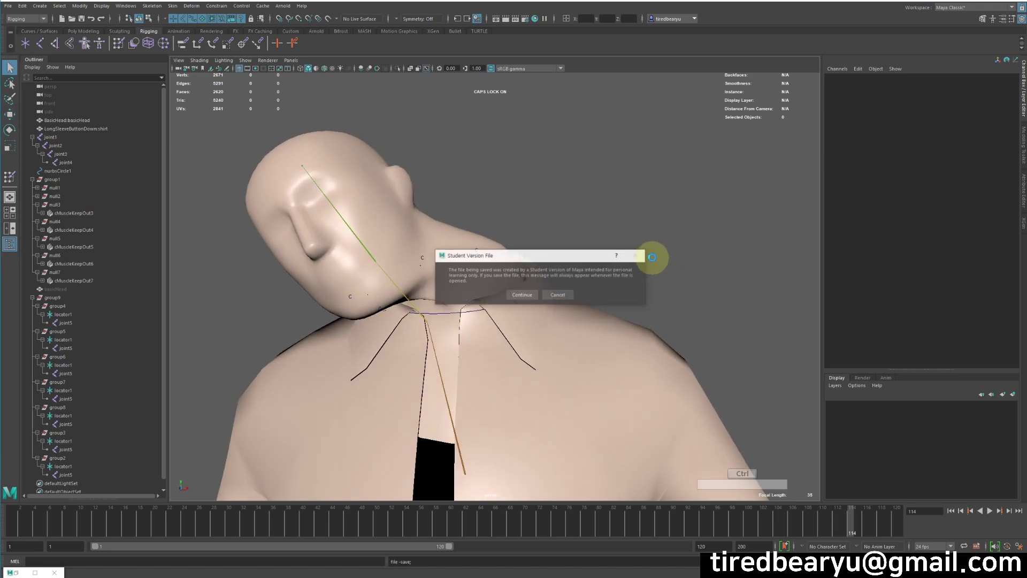
pyautogui.click(531, 295)
pyautogui.click(670, 278)
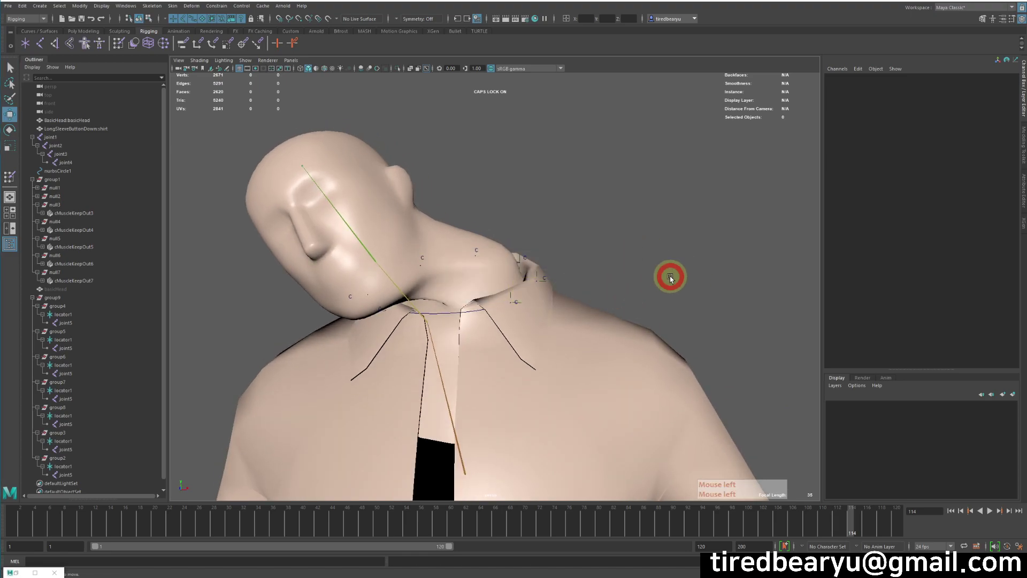
pyautogui.hotkey('ctrl', 'n')
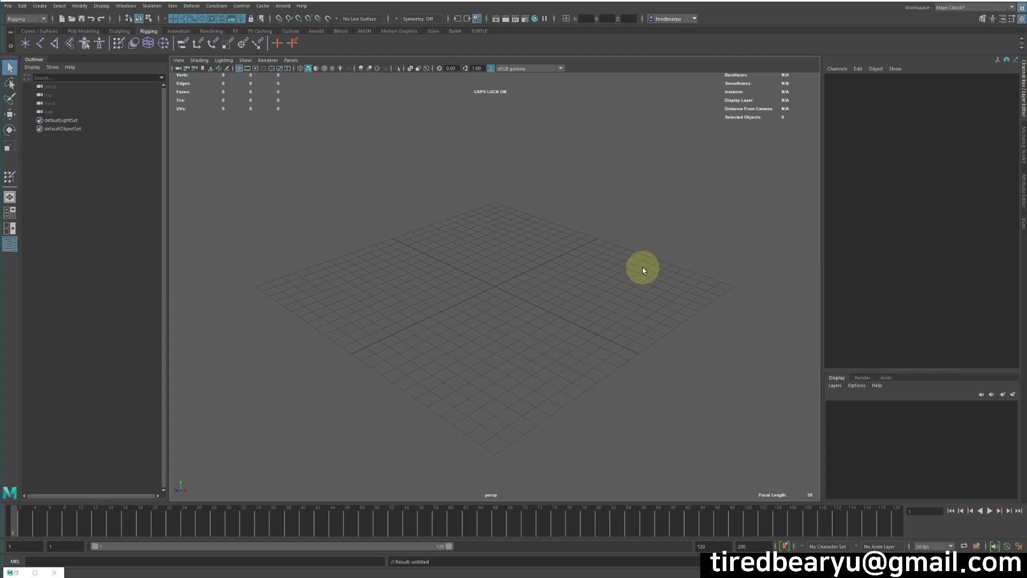
# Step: Import the long-sleeve button-down shirt from the Clothing sculpting base meshes in the Content Browser
pyautogui.click(131, 7)
pyautogui.moveTo(152, 36)
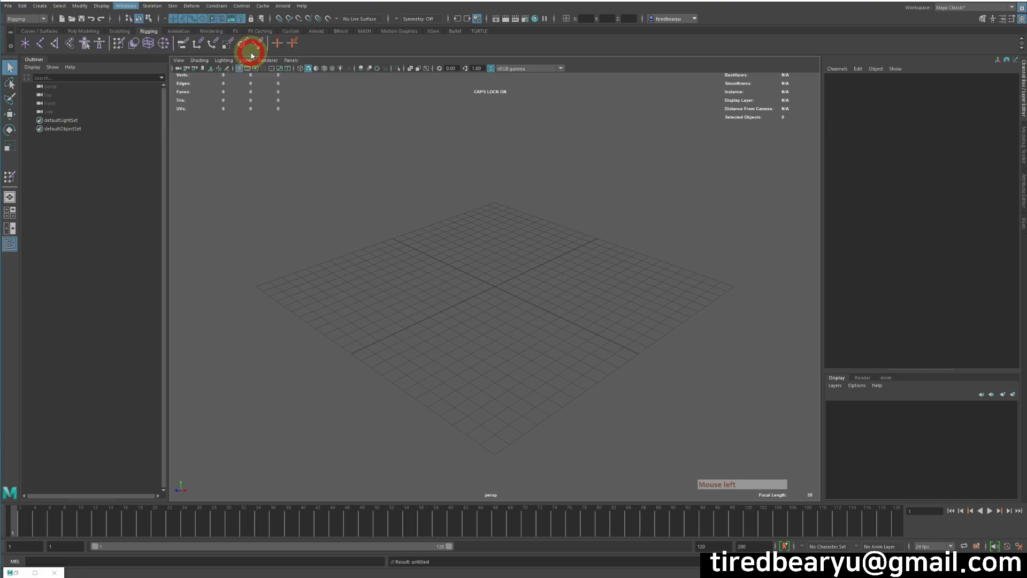
pyautogui.click(249, 53)
pyautogui.moveTo(300, 85); pyautogui.dragTo(292, 42)
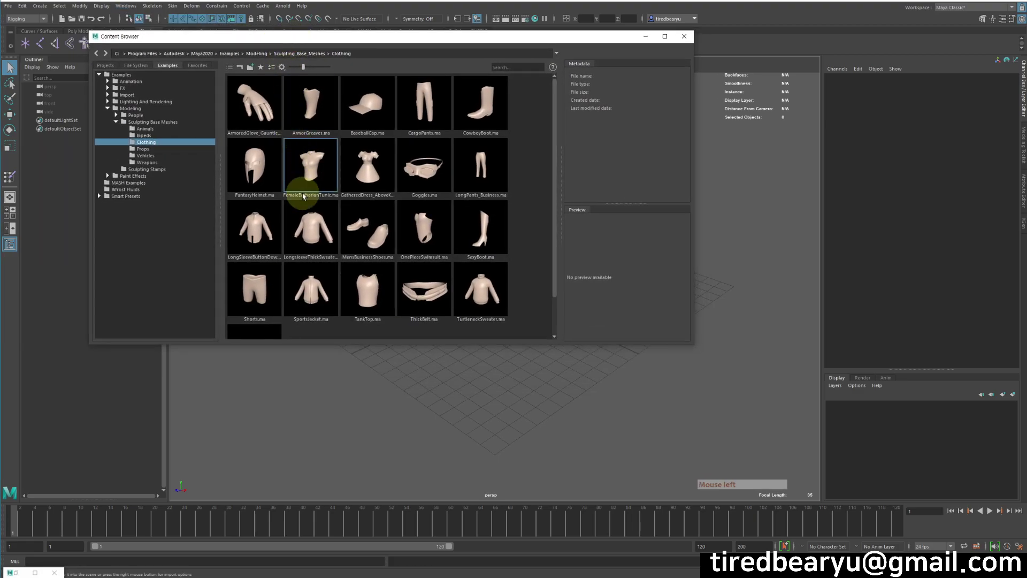
pyautogui.rightClick(255, 225)
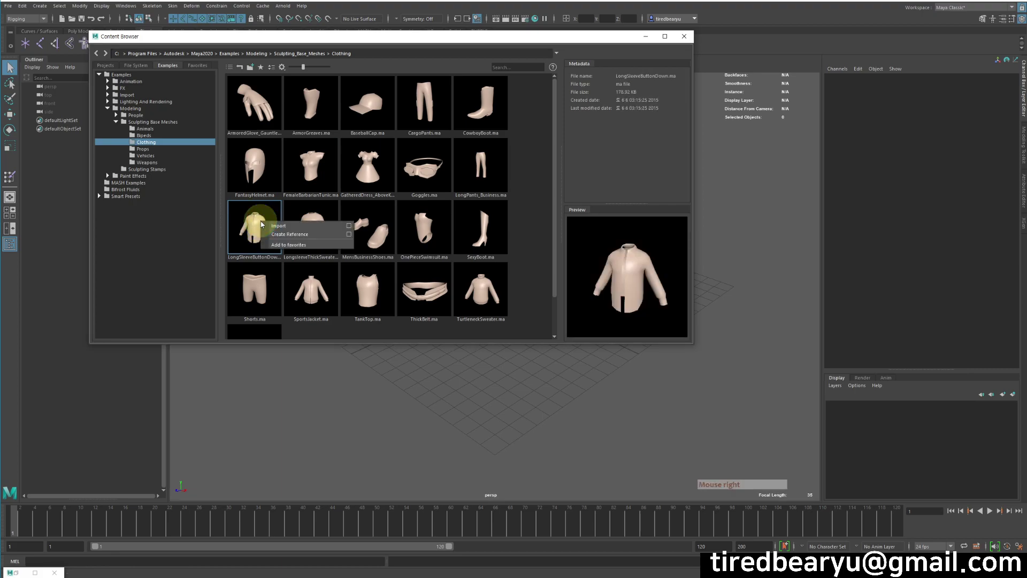
pyautogui.click(287, 227)
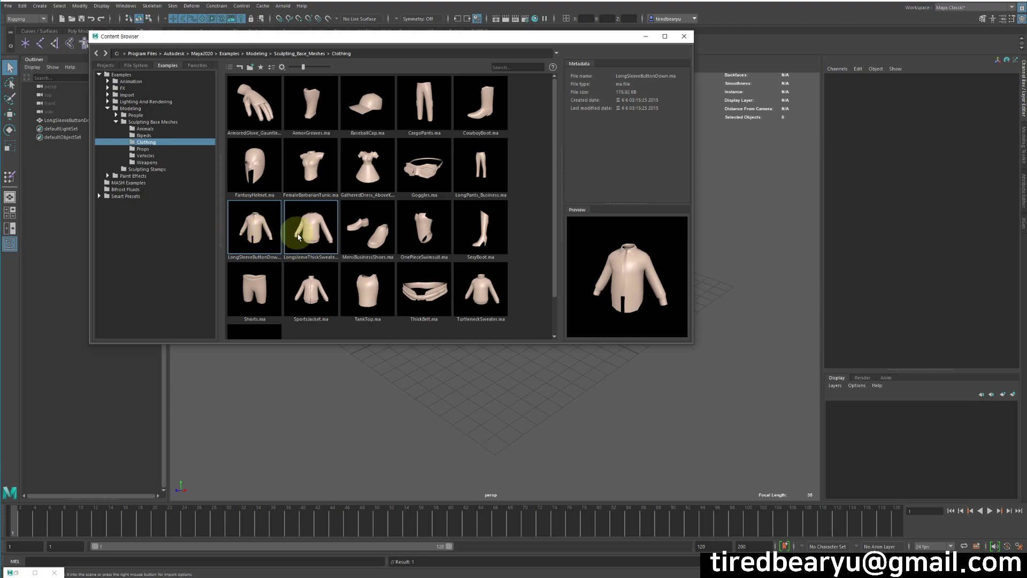
pyautogui.press('z')
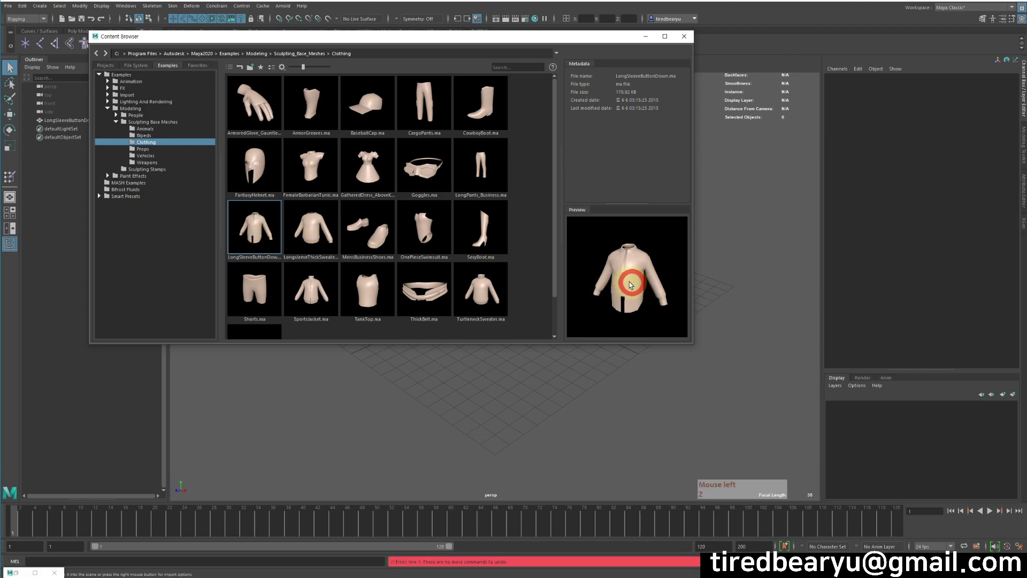
# Step: Import TurtleneckSweater.ma from the Clothing base meshes into the scene
pyautogui.moveTo(427, 54); pyautogui.dragTo(199, 69)
pyautogui.keyDown('alt'); pyautogui.moveTo(585, 239); pyautogui.dragTo(583, 236, button='right'); pyautogui.keyUp('alt')
pyautogui.click(190, 319)
pyautogui.rightClick(193, 324)
pyautogui.click(212, 323)
# Step: Delete the button-down shirt mesh and select the turtleneck sweater
pyautogui.moveTo(550, 268)
pyautogui.keyDown('alt'); pyautogui.mouseDown(button='right')
pyautogui.moveTo(534, 246)
pyautogui.moveTo(522, 247)
pyautogui.moveTo(561, 275)
pyautogui.mouseUp(button='right'); pyautogui.keyUp('alt')
pyautogui.click(563, 277)
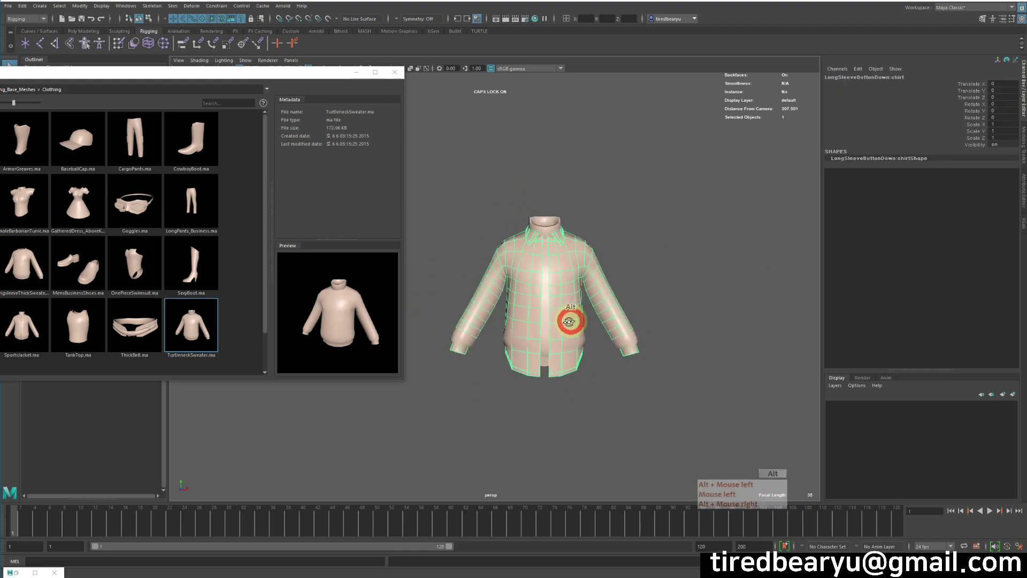
pyautogui.keyDown('alt'); pyautogui.moveTo(575, 319); pyautogui.dragTo(630, 293, button='right'); pyautogui.keyUp('alt')
pyautogui.click(556, 212)
pyautogui.click(583, 257)
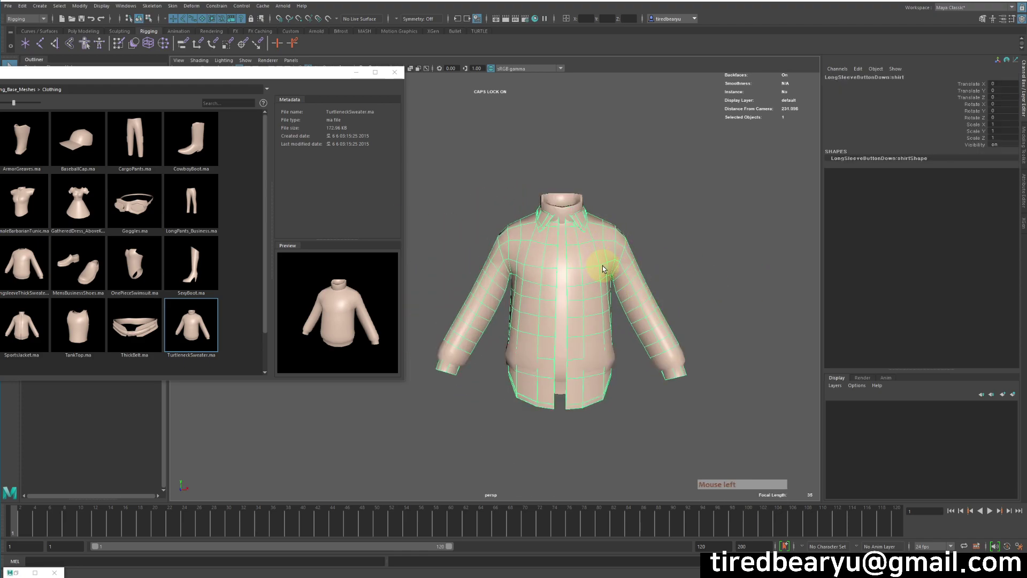
pyautogui.press('Delete')
pyautogui.click(551, 208)
pyautogui.keyDown('alt'); pyautogui.moveTo(559, 191); pyautogui.dragTo(639, 215, button='middle'); pyautogui.keyUp('alt')
# Step: Import BasicHead.ma from the Bipeds base meshes and close the Content Browser
pyautogui.moveTo(218, 85); pyautogui.dragTo(509, 100)
pyautogui.click(147, 185)
pyautogui.rightClick(365, 167)
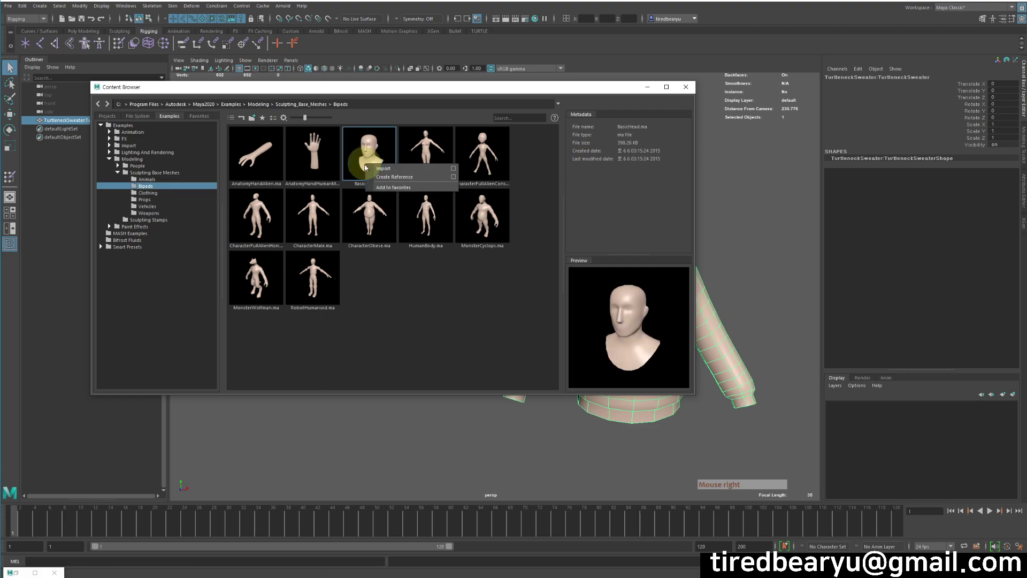
pyautogui.click(406, 167)
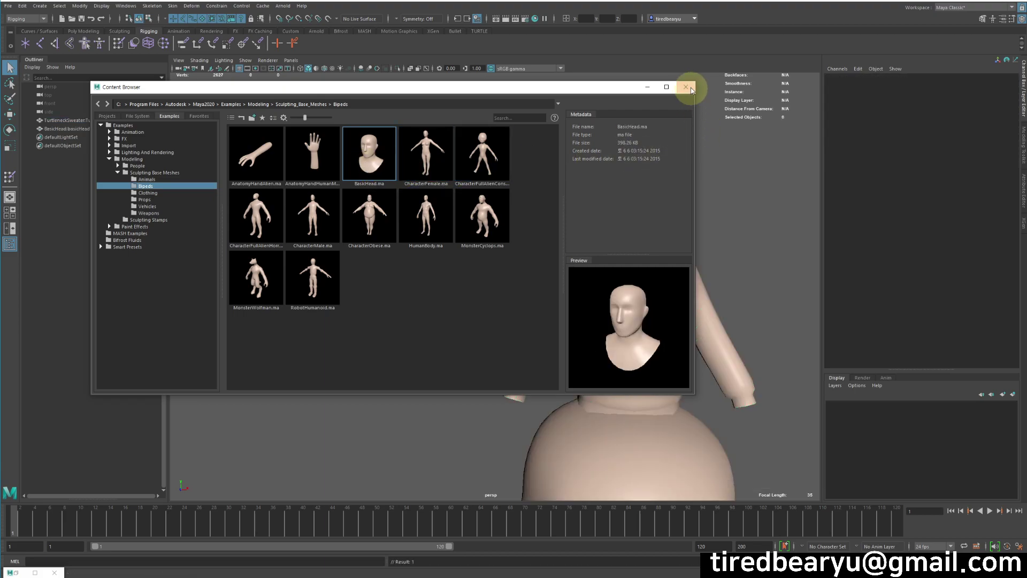
pyautogui.click(686, 87)
# Step: Scale the head down uniformly to about 0.317 and raise it above the sweater's shoulders
pyautogui.keyDown('alt'); pyautogui.moveTo(655, 252); pyautogui.dragTo(536, 419); pyautogui.keyUp('alt')
pyautogui.click(536, 419)
pyautogui.press('r')
pyautogui.moveTo(725, 331); pyautogui.dragTo(577, 371, button='middle')
pyautogui.press('w')
pyautogui.moveTo(571, 453); pyautogui.dragTo(603, 210)
pyautogui.keyDown('alt'); pyautogui.moveTo(603, 211); pyautogui.dragTo(648, 229, button='right'); pyautogui.keyUp('alt')
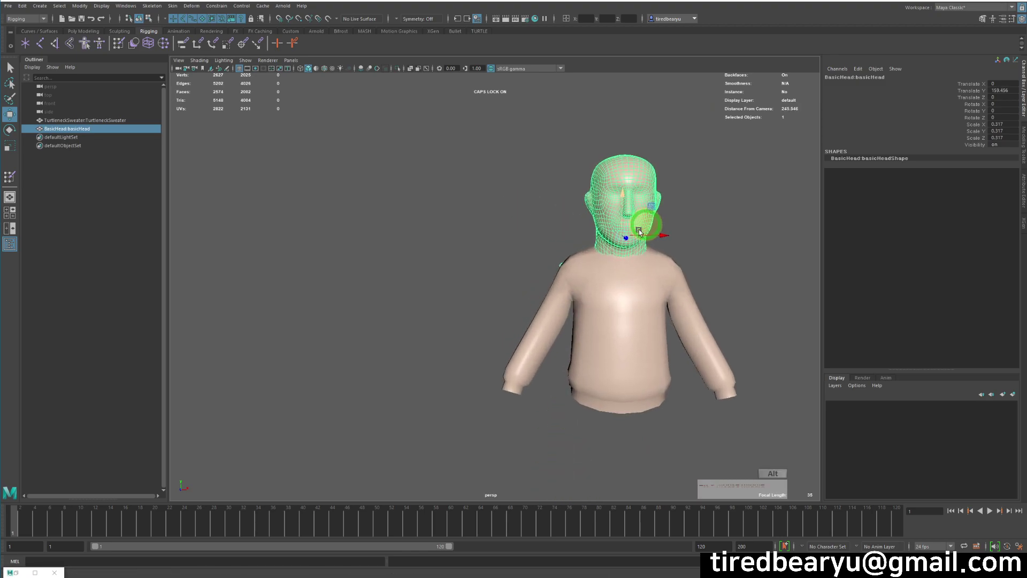
# Step: Scale the head to about 0.197 and fit its neck inside the turtleneck collar at about 160 in Y
pyautogui.keyDown('alt'); pyautogui.moveTo(649, 229); pyautogui.dragTo(522, 287, button='middle'); pyautogui.keyUp('alt')
pyautogui.press('r')
pyautogui.moveTo(501, 282); pyautogui.dragTo(464, 280)
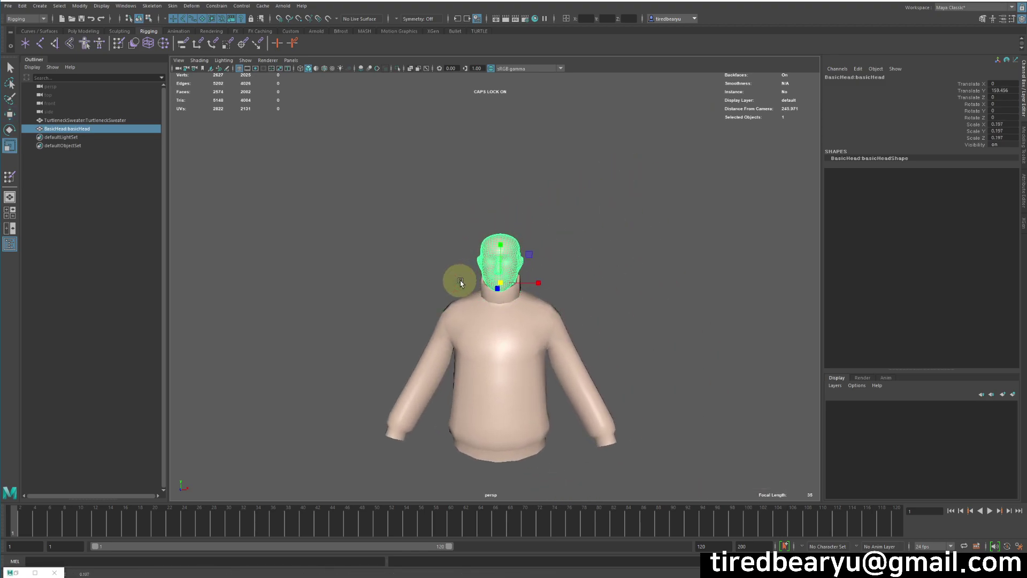
pyautogui.keyDown('alt'); pyautogui.moveTo(460, 282); pyautogui.dragTo(560, 262, button='right'); pyautogui.keyUp('alt')
pyautogui.moveTo(560, 262)
pyautogui.keyDown('alt'); pyautogui.mouseDown()
pyautogui.moveTo(508, 275)
pyautogui.moveTo(483, 241)
pyautogui.moveTo(432, 273)
pyautogui.moveTo(509, 279)
pyautogui.moveTo(531, 268)
pyautogui.moveTo(516, 311)
pyautogui.moveTo(450, 300)
pyautogui.moveTo(536, 287)
pyautogui.moveTo(608, 296)
pyautogui.moveTo(472, 312)
pyautogui.moveTo(598, 316)
pyautogui.moveTo(588, 309)
pyautogui.mouseUp(); pyautogui.keyUp('alt')
pyautogui.press('w')
pyautogui.press('q')
pyautogui.click(537, 287)
pyautogui.click(608, 297)
pyautogui.press('4')
pyautogui.press('5')
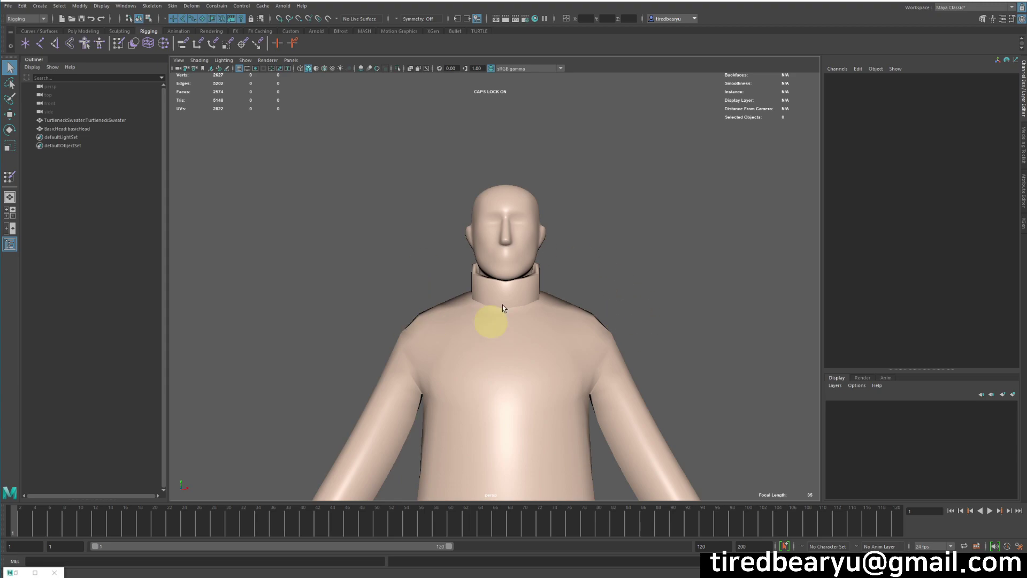
pyautogui.keyDown('alt'); pyautogui.moveTo(551, 278); pyautogui.dragTo(599, 328); pyautogui.keyUp('alt')
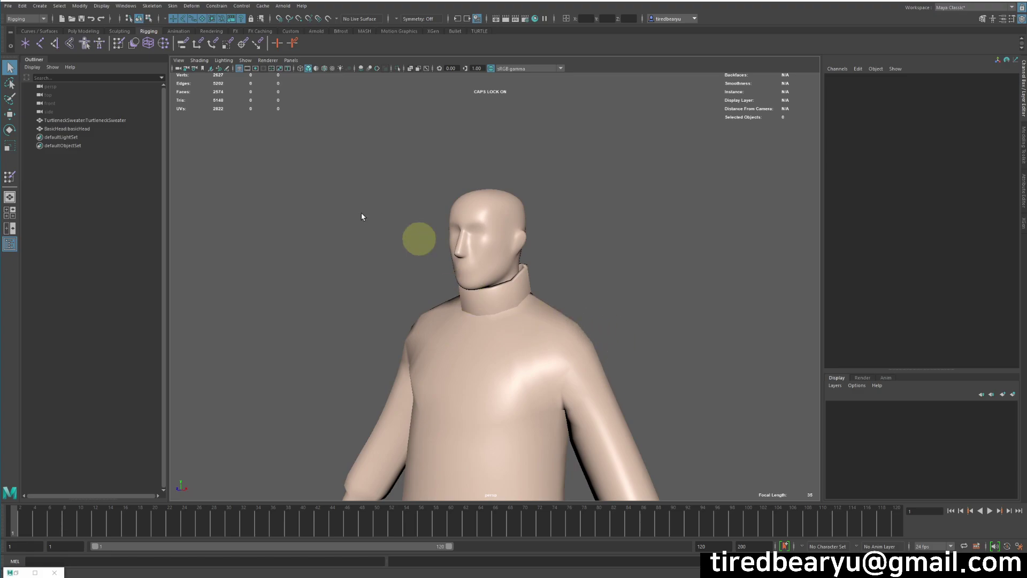
# Step: Draw a joint chain in the wireframe side view from the chest through the neck to above the head
pyautogui.press('space')
pyautogui.click(649, 352)
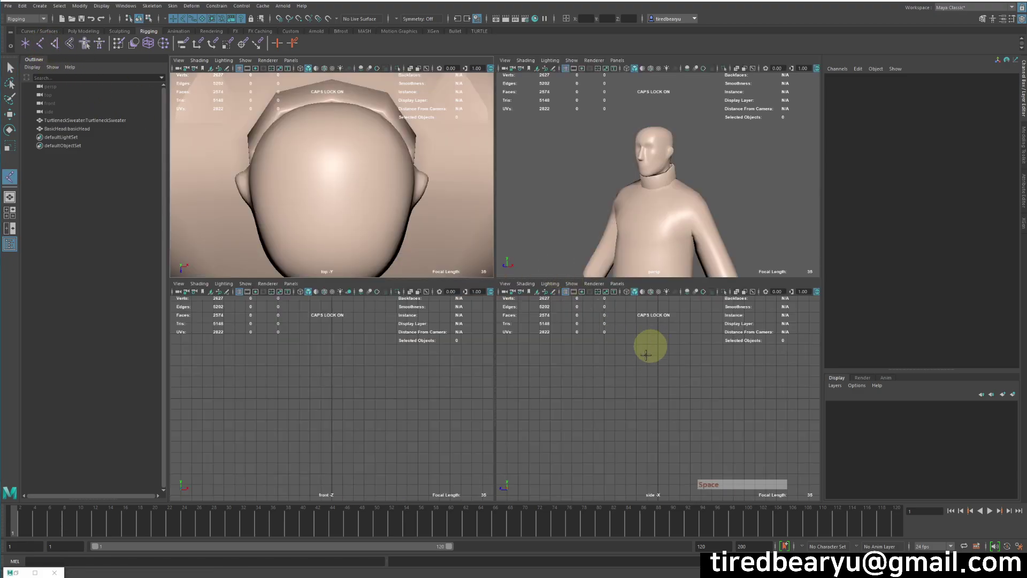
pyautogui.press('space')
pyautogui.keyDown('alt'); pyautogui.moveTo(635, 396); pyautogui.dragTo(530, 373, button='middle'); pyautogui.keyUp('alt')
pyautogui.press('4')
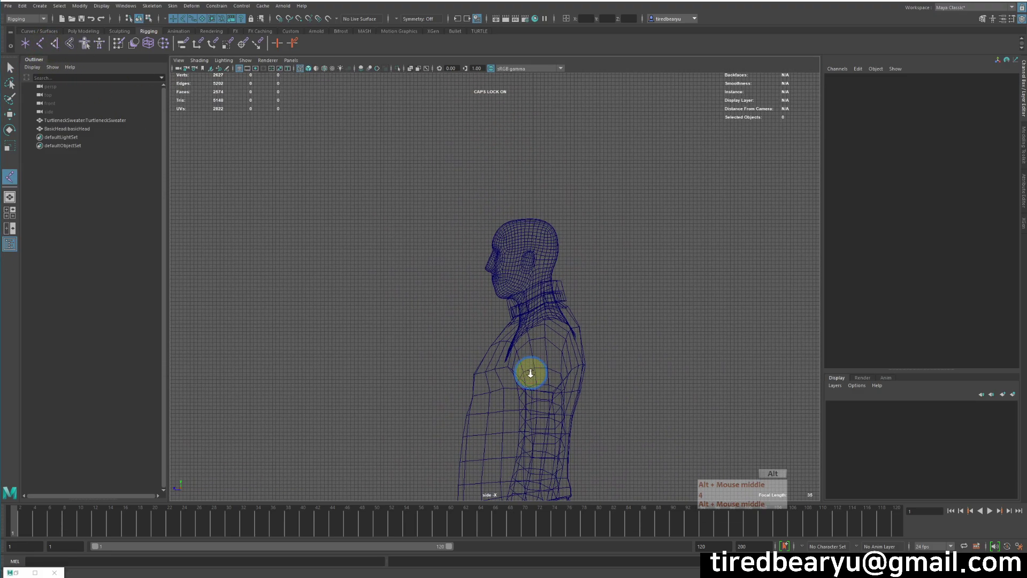
pyautogui.scroll(2, 530, 373)
pyautogui.click(525, 412)
pyautogui.click(534, 348)
pyautogui.click(537, 314)
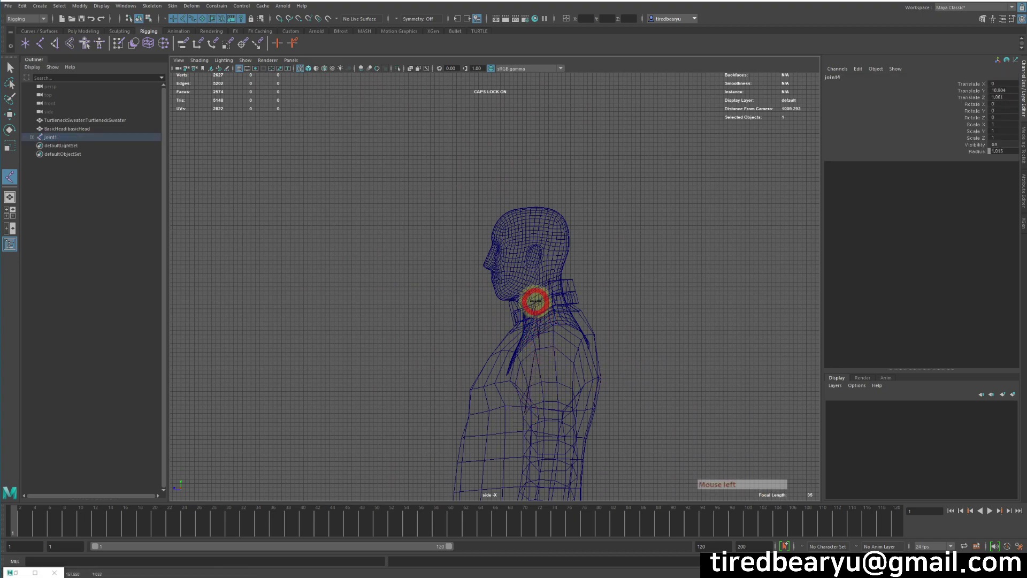
pyautogui.click(523, 275)
pyautogui.click(527, 202)
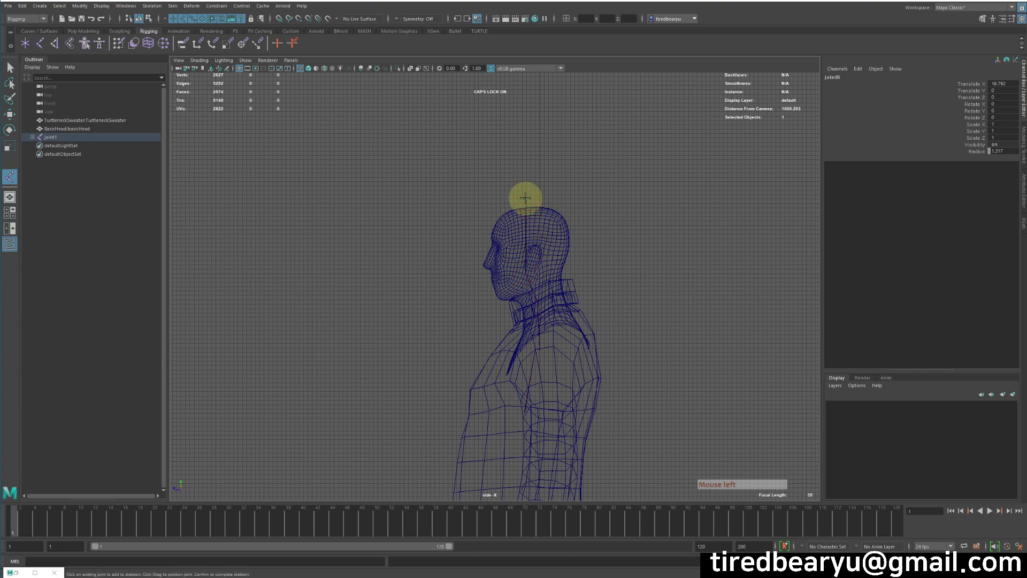
pyautogui.press('Return')
# Step: Delete the whole joint chain in the side view
pyautogui.press('space')
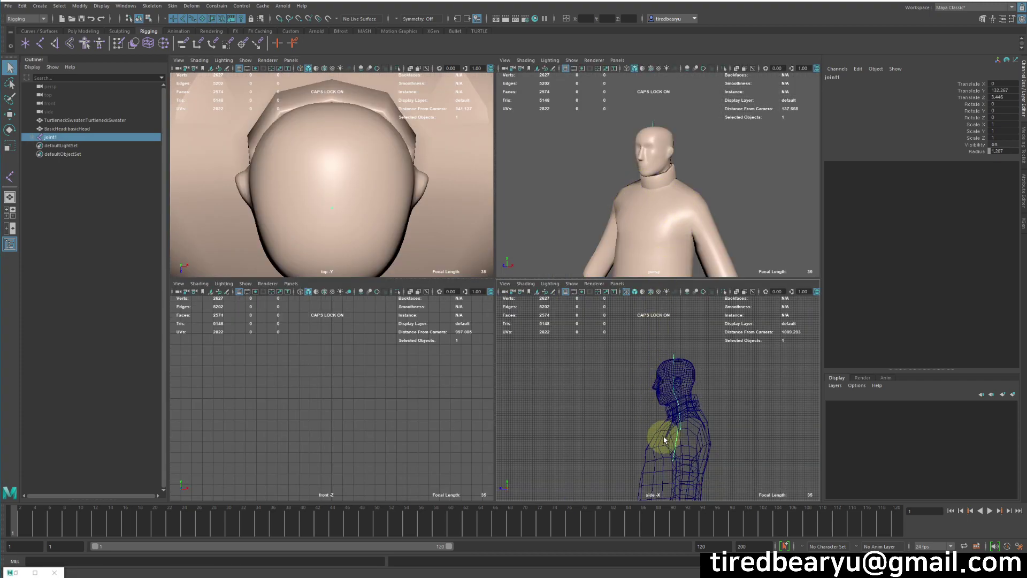
pyautogui.press('z')
pyautogui.scroll(5, 677, 436)
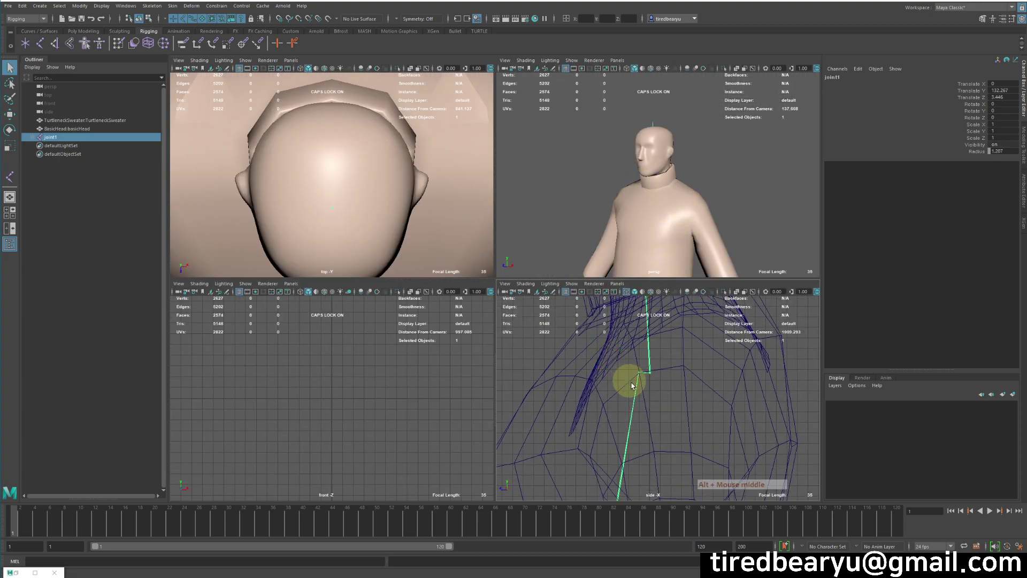
pyautogui.keyDown('alt'); pyautogui.moveTo(660, 402); pyautogui.dragTo(583, 364, button='right'); pyautogui.keyUp('alt')
pyautogui.moveTo(567, 353); pyautogui.dragTo(740, 516)
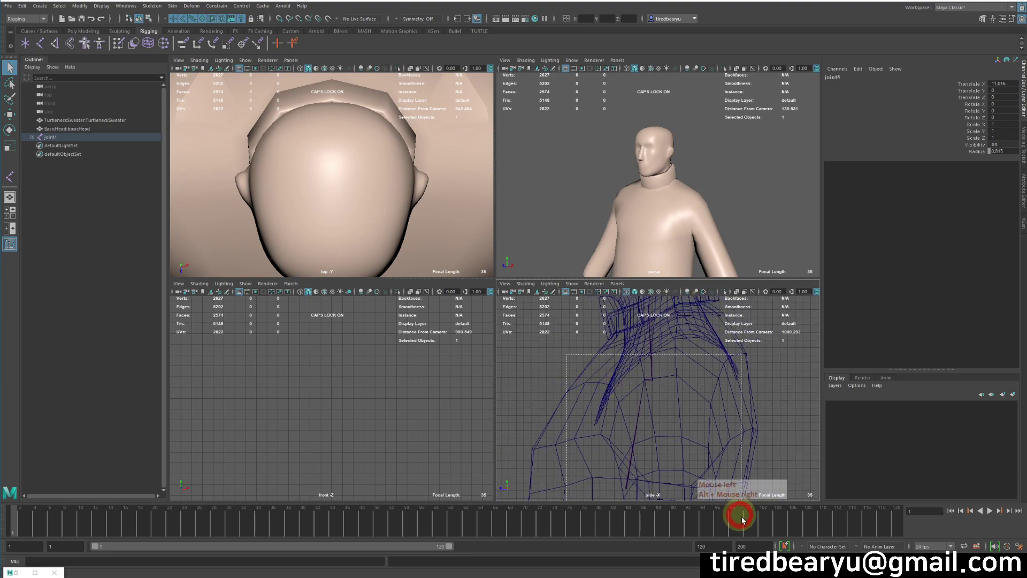
pyautogui.keyDown('alt'); pyautogui.moveTo(631, 398); pyautogui.dragTo(556, 346, button='right'); pyautogui.keyUp('alt')
pyautogui.press('Delete')
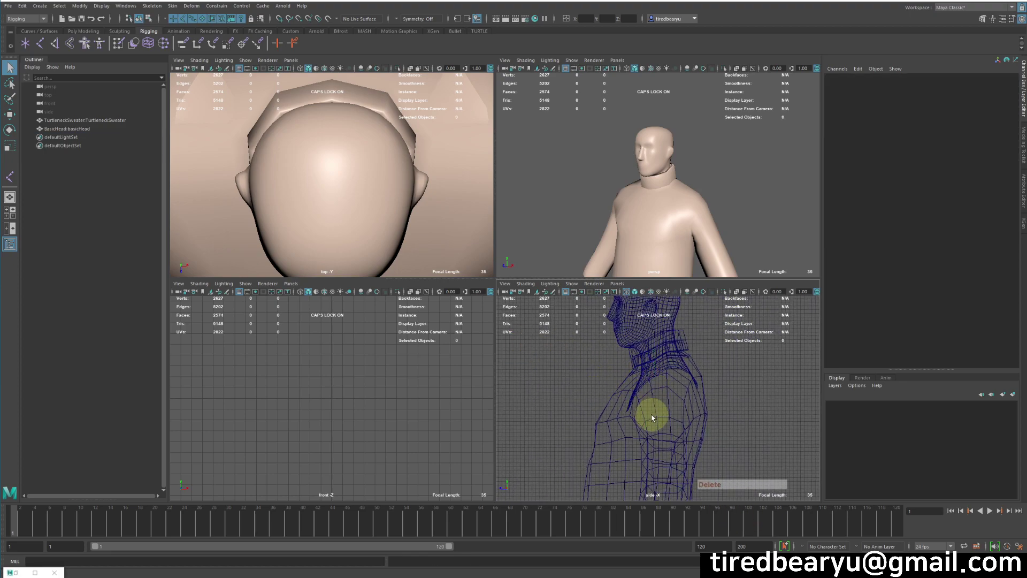
# Step: Draw a new joint chain in the side view from the chest up through the neck into the head
pyautogui.moveTo(660, 434); pyautogui.dragTo(649, 408)
pyautogui.click(649, 377)
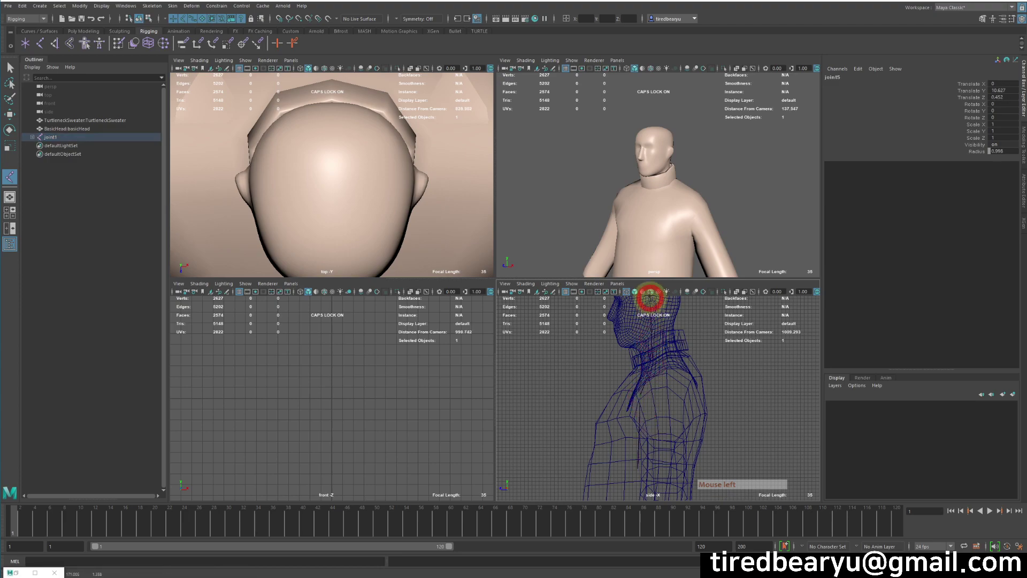
pyautogui.press('Tab')
pyautogui.press('space')
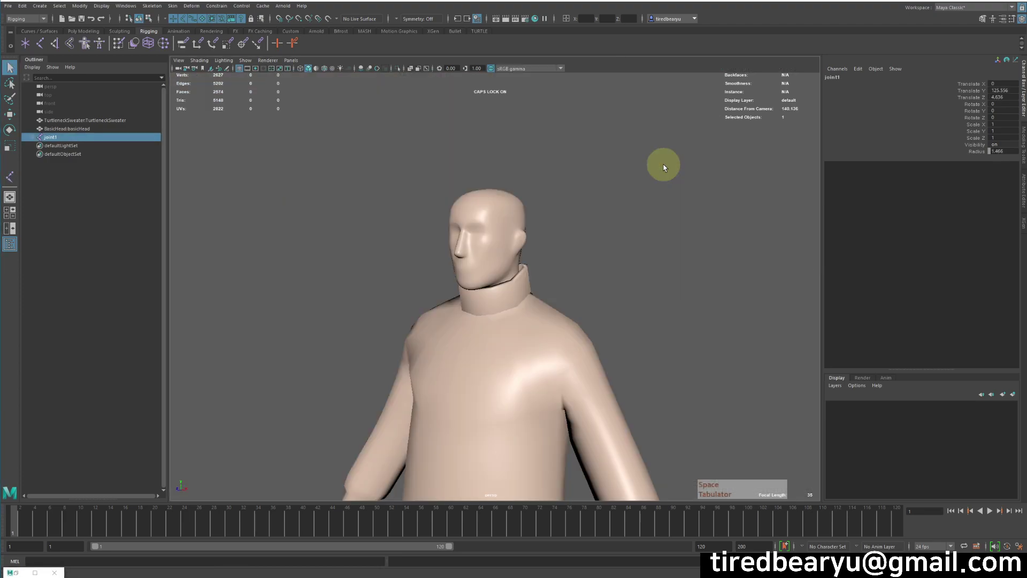
# Step: Bind the sweater and head meshes to the joint chain with Bind Skin
pyautogui.moveTo(650, 188)
pyautogui.keyDown('alt'); pyautogui.mouseDown()
pyautogui.moveTo(554, 402)
pyautogui.moveTo(598, 366)
pyautogui.moveTo(587, 358)
pyautogui.moveTo(566, 254)
pyautogui.mouseUp(); pyautogui.keyUp('alt')
pyautogui.press('4')
pyautogui.press('5')
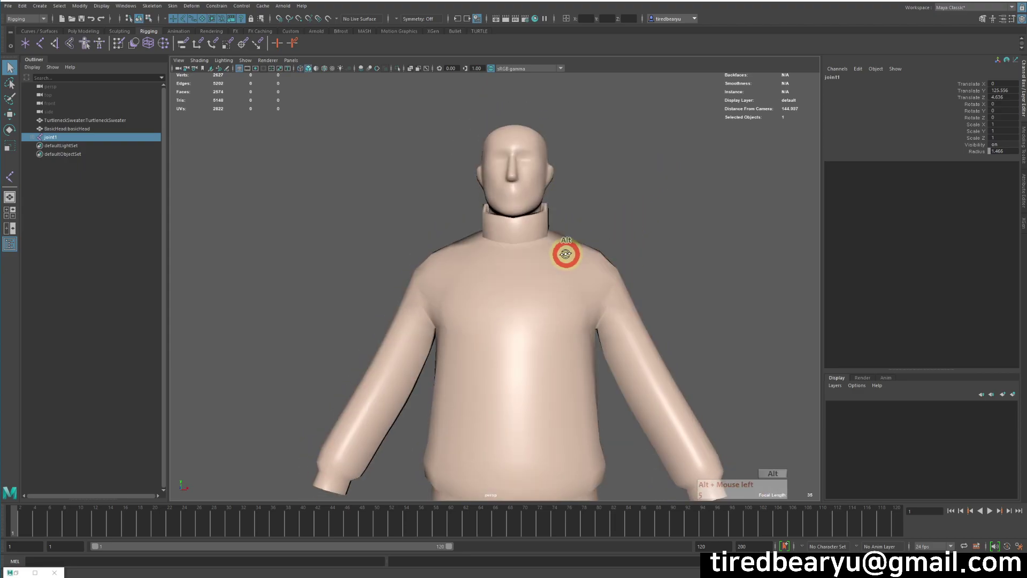
pyautogui.moveTo(544, 194); pyautogui.dragTo(596, 289)
pyautogui.press('4')
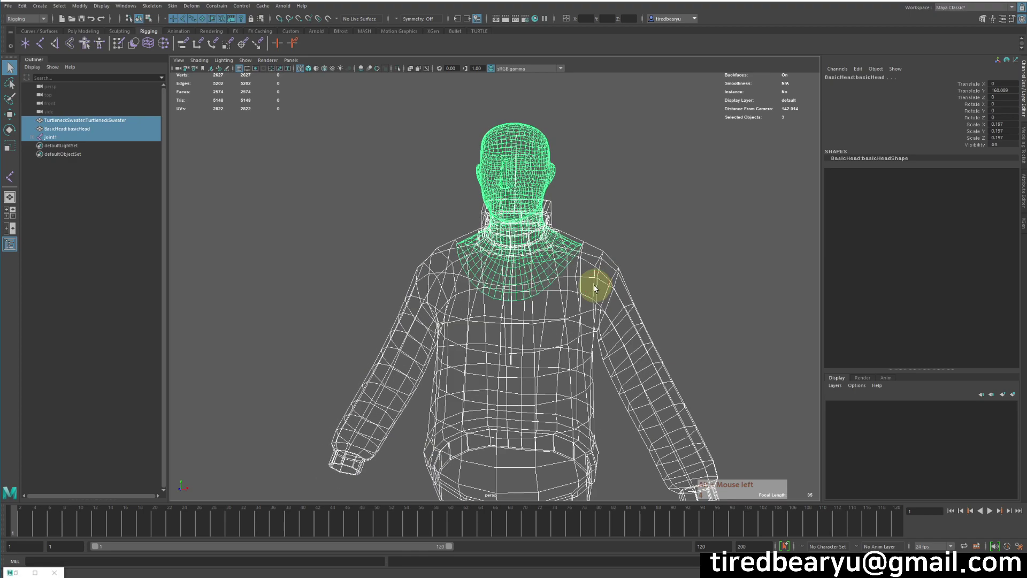
pyautogui.press('5')
pyautogui.click(174, 6)
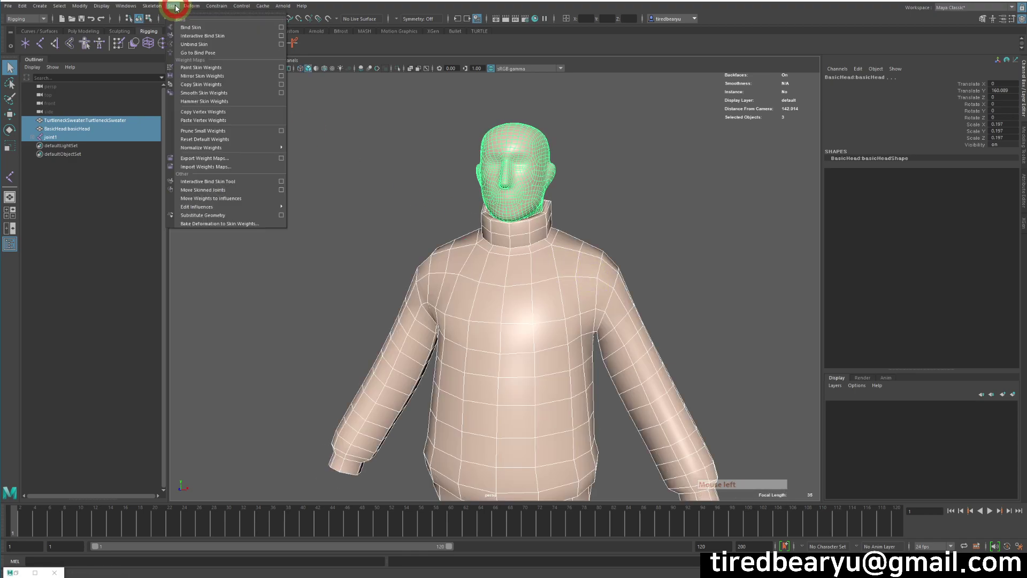
pyautogui.click(196, 27)
pyautogui.press('4')
pyautogui.click(641, 259)
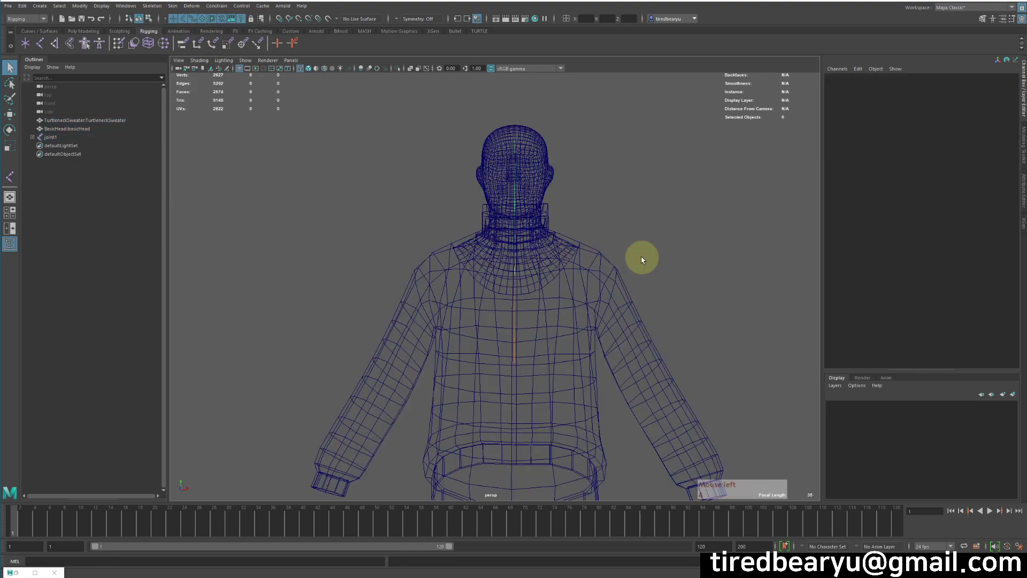
pyautogui.click(601, 390)
pyautogui.press('5')
pyautogui.press('w')
pyautogui.moveTo(647, 350); pyautogui.dragTo(622, 342, button='middle')
pyautogui.press('z')
# Step: Rotate the neck joint about -65 degrees in Y to tilt the head sideways into the collar
pyautogui.press('4')
pyautogui.moveTo(478, 190)
pyautogui.mouseDown()
pyautogui.moveTo(584, 222)
pyautogui.moveTo(541, 273)
pyautogui.moveTo(495, 286)
pyautogui.moveTo(549, 290)
pyautogui.moveTo(548, 275)
pyautogui.moveTo(498, 239)
pyautogui.moveTo(540, 304)
pyautogui.mouseUp()
pyautogui.press('5')
pyautogui.press('4')
pyautogui.press('5')
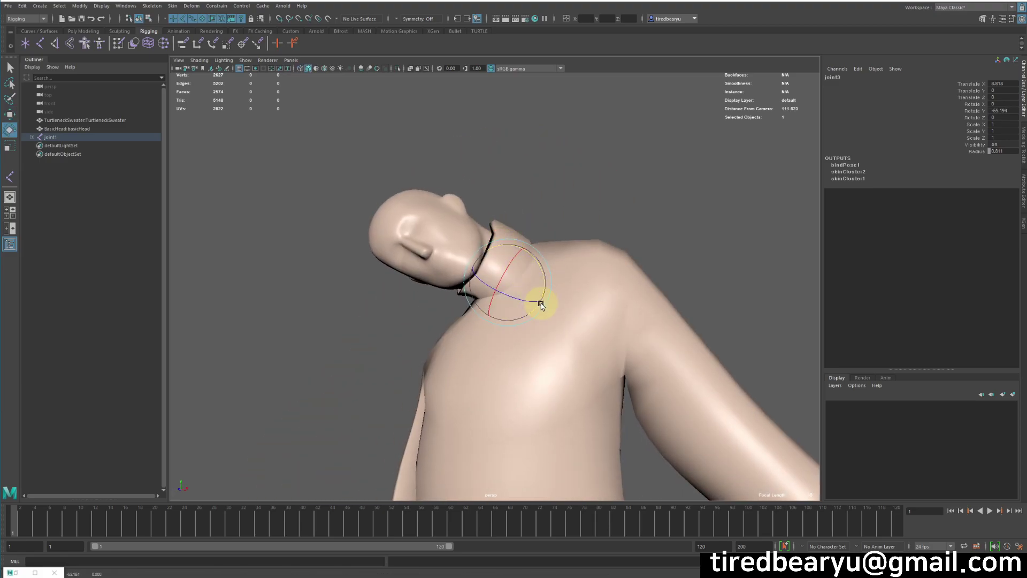
# Step: Undo the neck tilt, test further sideways rotations of the neck joint against the collar, and return the neck to its rest pose
pyautogui.press('z')
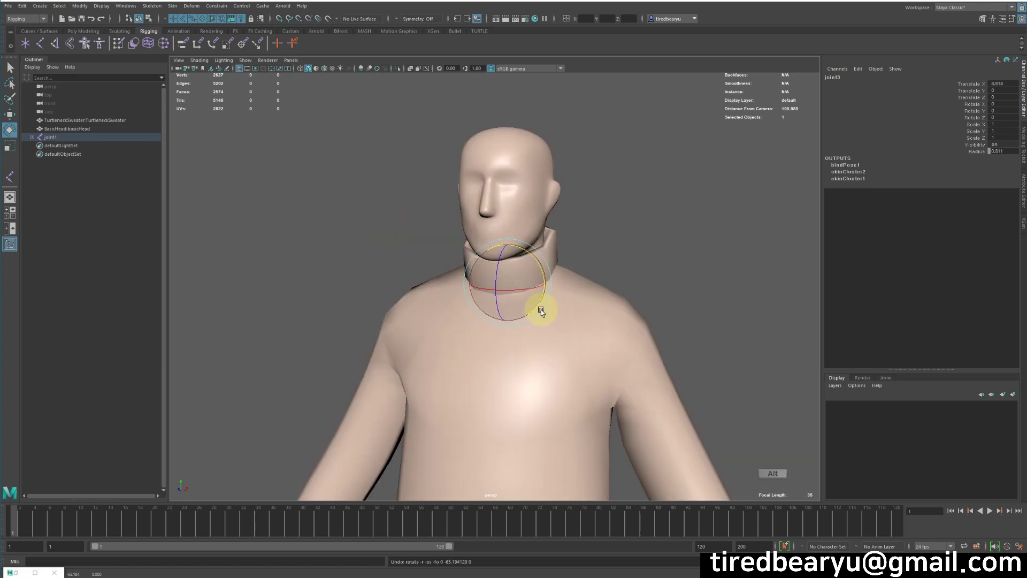
pyautogui.keyDown('alt'); pyautogui.moveTo(591, 312); pyautogui.dragTo(631, 310, button='right'); pyautogui.keyUp('alt')
pyautogui.keyDown('alt'); pyautogui.moveTo(631, 310); pyautogui.dragTo(666, 307); pyautogui.keyUp('alt')
pyautogui.moveTo(540, 256); pyautogui.dragTo(588, 285)
pyautogui.press('z')
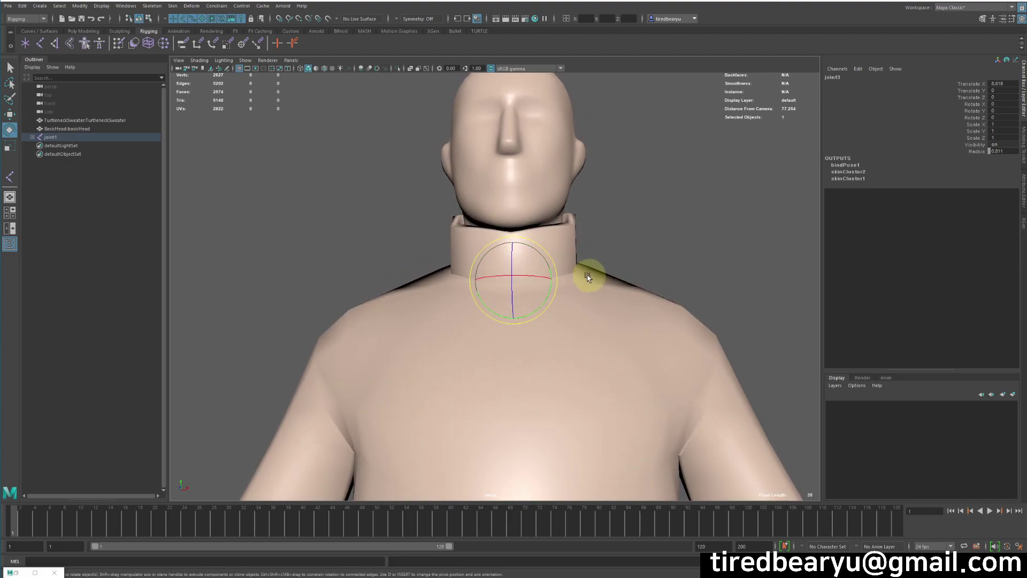
pyautogui.moveTo(545, 260); pyautogui.dragTo(521, 223)
pyautogui.hotkey('ctrl', 'z')
pyautogui.hotkey('ctrl', 'z')
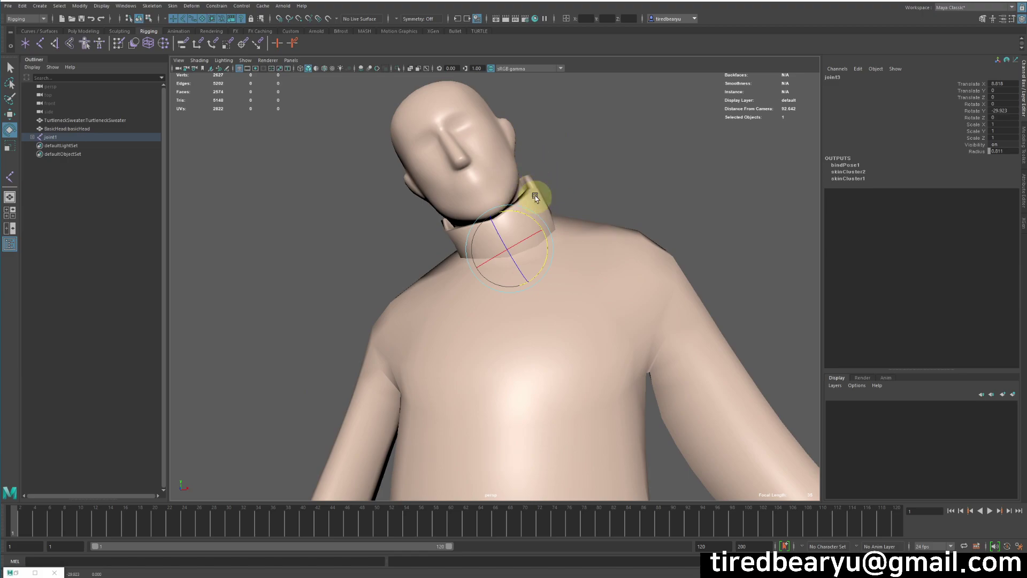
pyautogui.press('z')
pyautogui.moveTo(530, 216); pyautogui.dragTo(545, 238)
pyautogui.press('z')
pyautogui.click(610, 200)
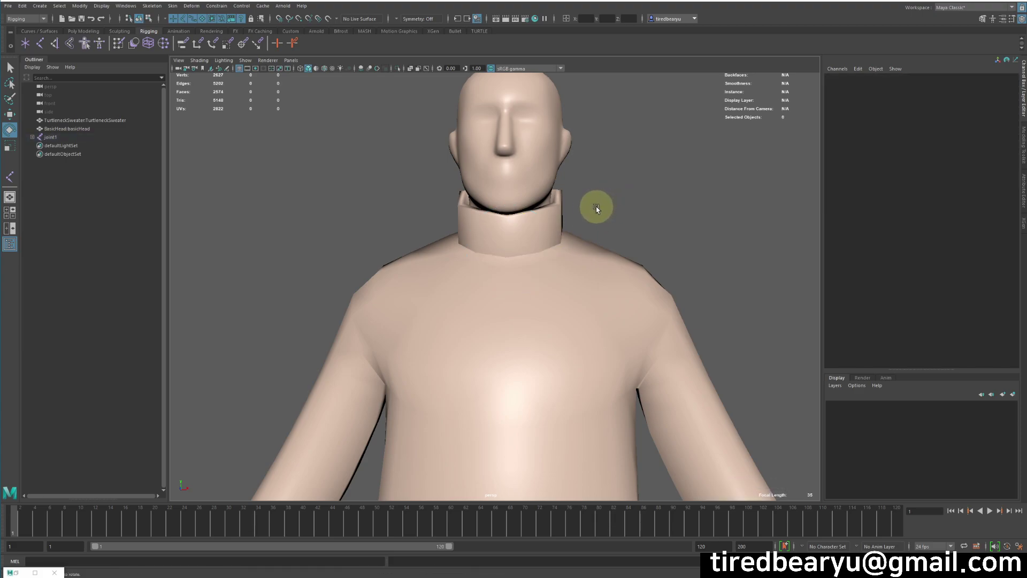
# Step: Search the Plug-in Manager for "muscle" to check whether MayaMuscle.mll is loaded, and close the manager
pyautogui.keyDown('alt'); pyautogui.moveTo(589, 222); pyautogui.dragTo(557, 231); pyautogui.keyUp('alt')
pyautogui.keyDown('alt'); pyautogui.moveTo(557, 231); pyautogui.dragTo(543, 239, button='right'); pyautogui.keyUp('alt')
pyautogui.keyDown('alt'); pyautogui.moveTo(543, 239); pyautogui.dragTo(560, 254); pyautogui.keyUp('alt')
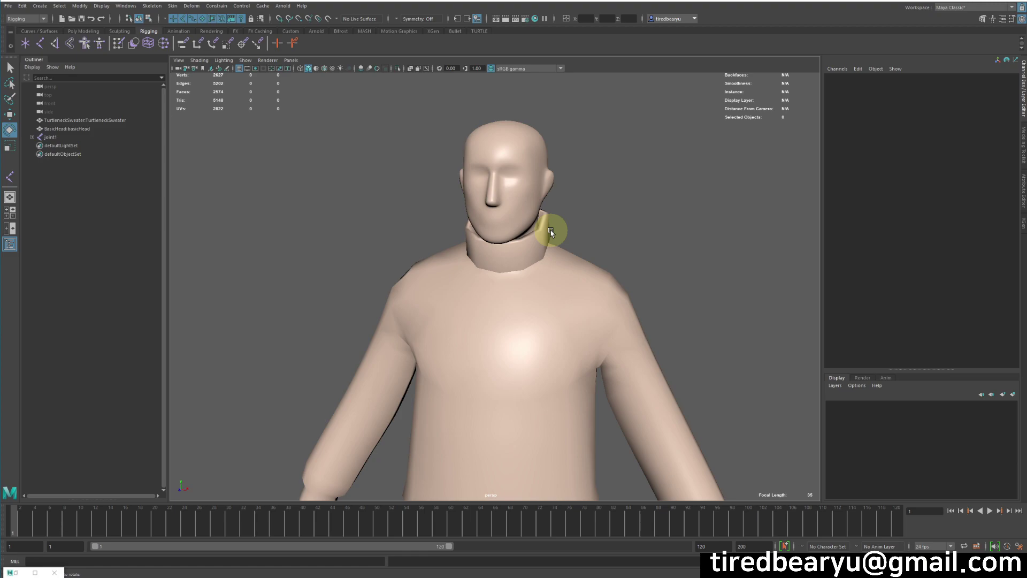
pyautogui.click(118, 5)
pyautogui.moveTo(144, 86)
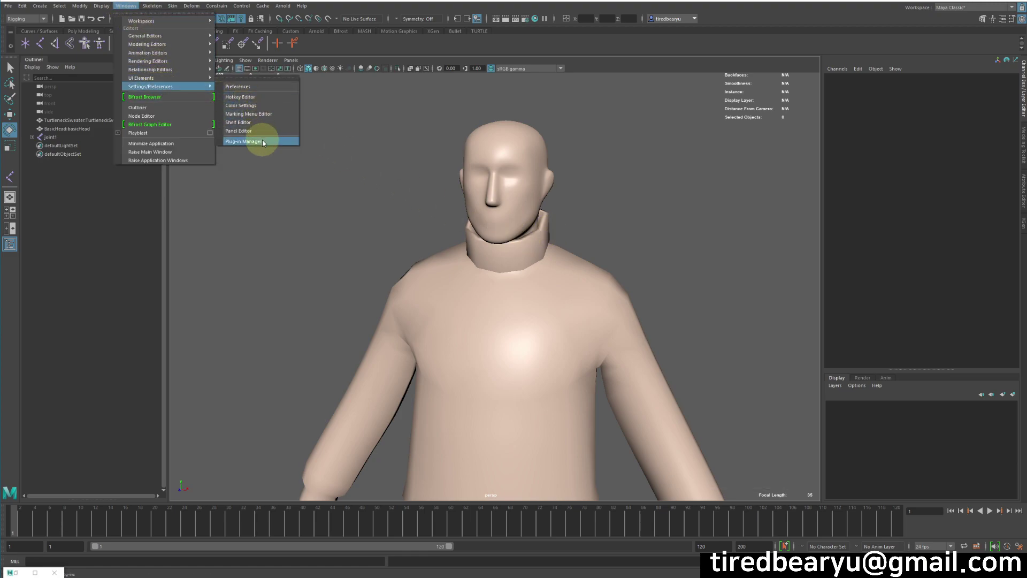
pyautogui.click(263, 142)
pyautogui.click(419, 214)
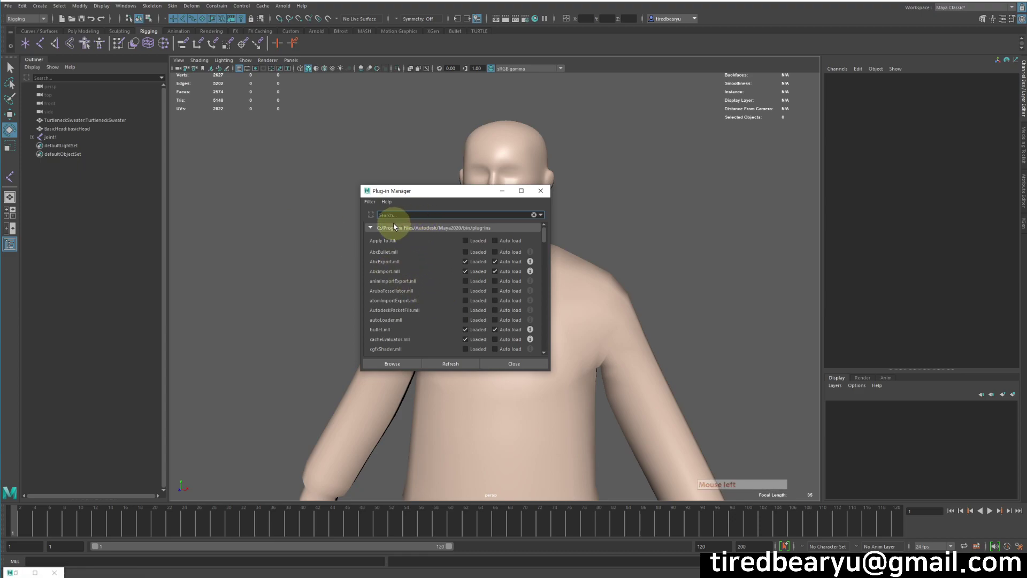
pyautogui.write('muscle')
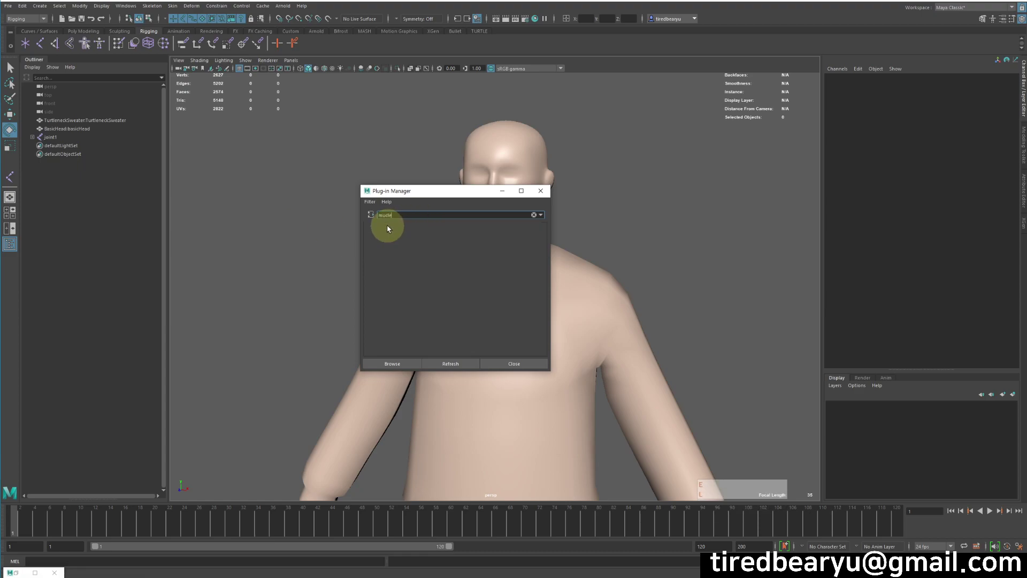
pyautogui.press('BackSpace')
pyautogui.write('scl')
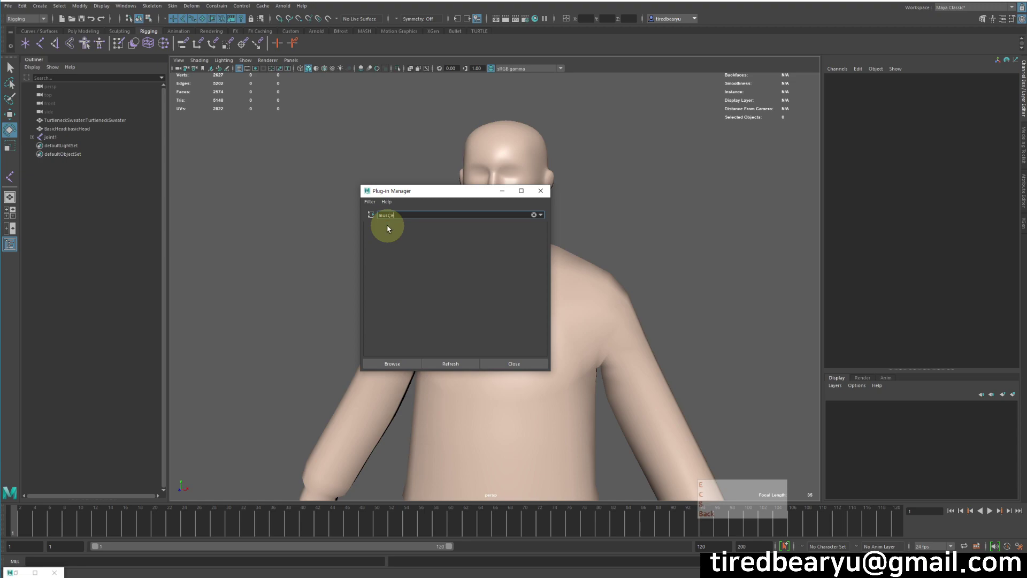
pyautogui.write('e')
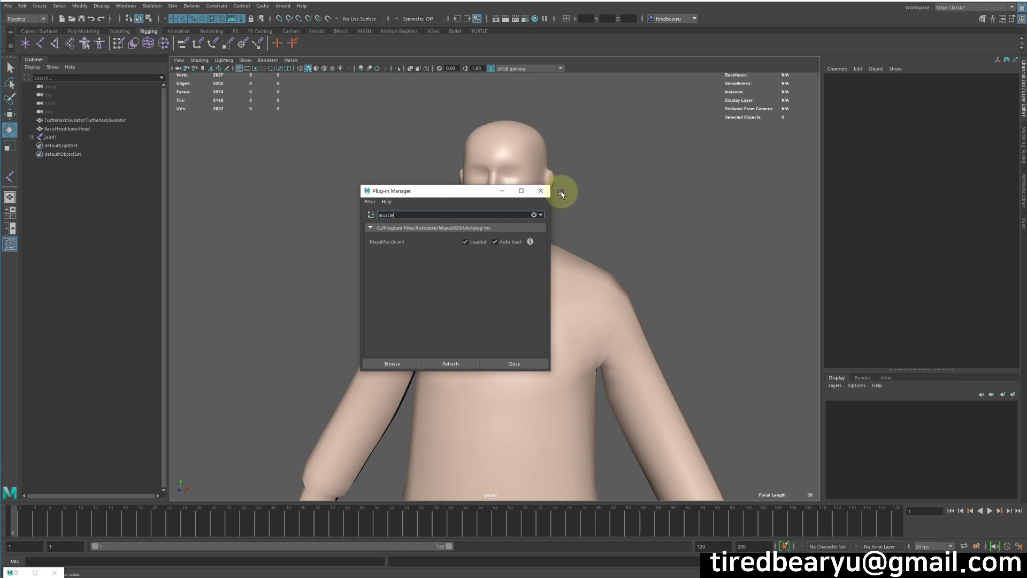
pyautogui.click(542, 195)
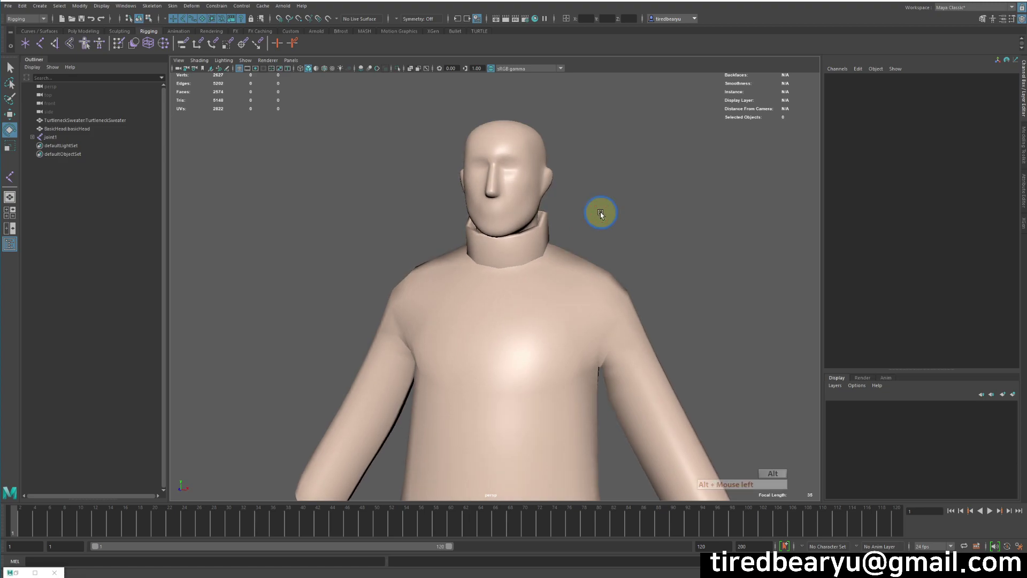
# Step: Create a NURBS circle, raise it to about Y 155 at the collar and scale it uniformly to about 8.6
pyautogui.scroll(2, 601, 213)
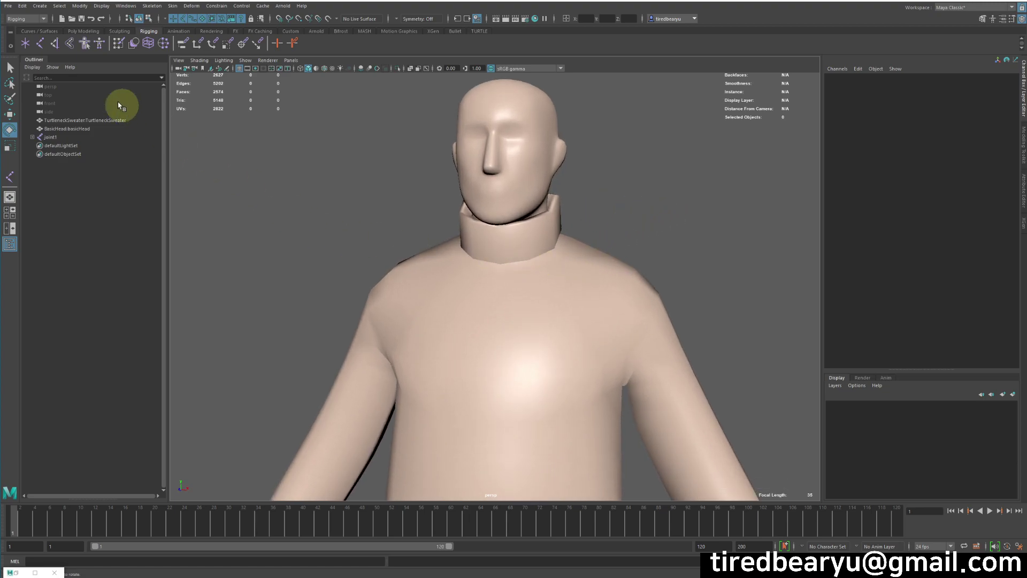
pyautogui.click(41, 31)
pyautogui.click(26, 43)
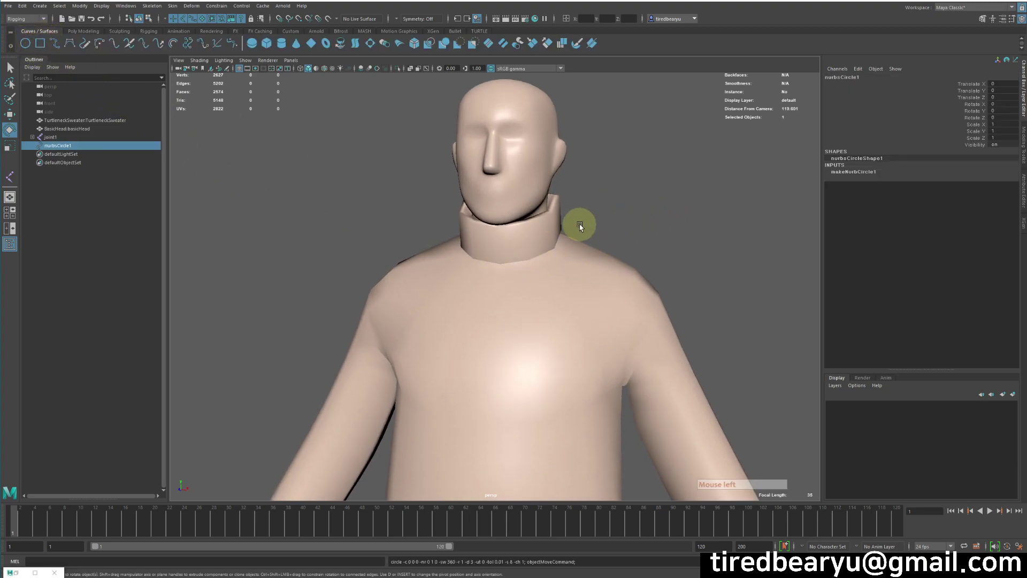
pyautogui.keyDown('alt'); pyautogui.moveTo(580, 222); pyautogui.dragTo(484, 214, button='right'); pyautogui.keyUp('alt')
pyautogui.keyDown('alt'); pyautogui.moveTo(589, 369); pyautogui.dragTo(524, 373, button='right'); pyautogui.keyUp('alt')
pyautogui.moveTo(492, 420); pyautogui.dragTo(473, 222)
pyautogui.keyDown('alt'); pyautogui.moveTo(461, 239); pyautogui.dragTo(870, 266, button='right'); pyautogui.keyUp('alt')
pyautogui.press('r')
pyautogui.moveTo(754, 203); pyautogui.dragTo(811, 188, button='middle')
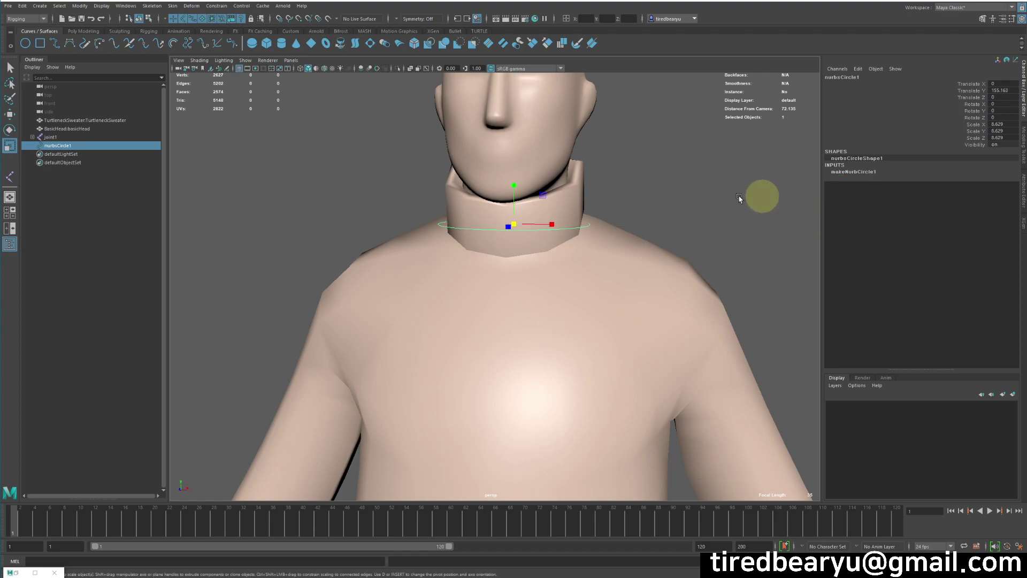
# Step: Fit the circle around the collar: tilt it about 22 degrees in X, move it to about Y 157.8, Z -0.8, and scale it to about 7.98
pyautogui.keyDown('alt'); pyautogui.moveTo(777, 194); pyautogui.dragTo(623, 205); pyautogui.keyUp('alt')
pyautogui.press('4')
pyautogui.press('e')
pyautogui.moveTo(509, 194)
pyautogui.mouseDown()
pyautogui.moveTo(490, 192)
pyautogui.moveTo(486, 174)
pyautogui.moveTo(562, 172)
pyautogui.mouseUp()
pyautogui.press('5')
pyautogui.press('w')
pyautogui.press('r')
pyautogui.moveTo(512, 200); pyautogui.dragTo(465, 214)
pyautogui.press('w')
pyautogui.press('r')
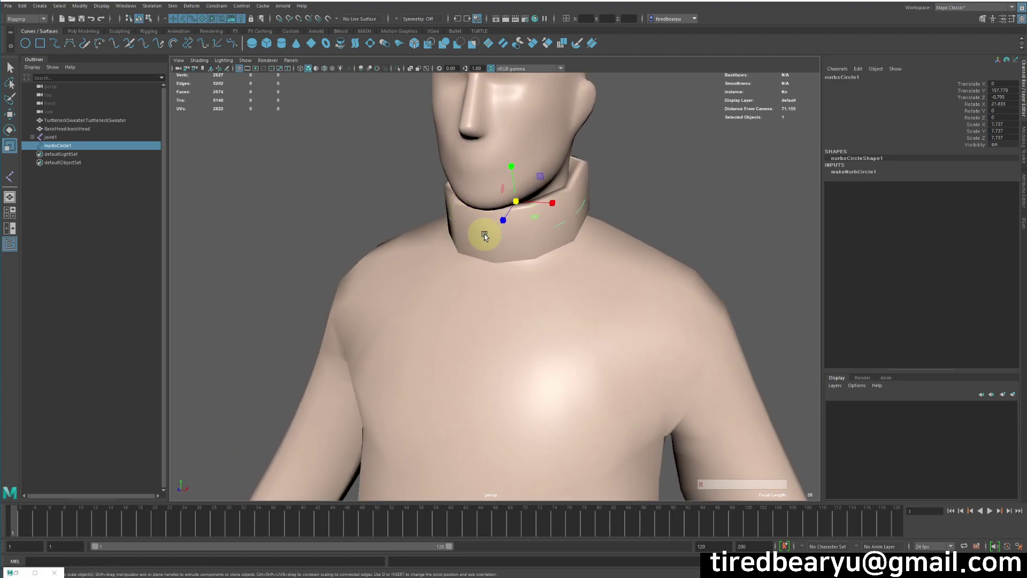
pyautogui.moveTo(532, 258); pyautogui.dragTo(545, 257, button='middle')
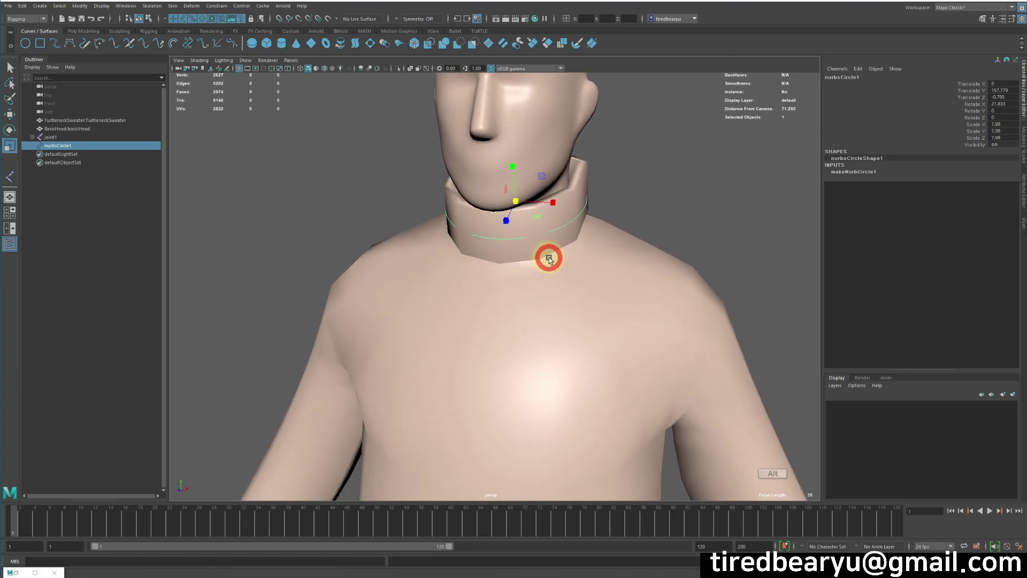
pyautogui.press('q')
pyautogui.keyDown('alt'); pyautogui.moveTo(545, 257); pyautogui.dragTo(582, 204); pyautogui.keyUp('alt')
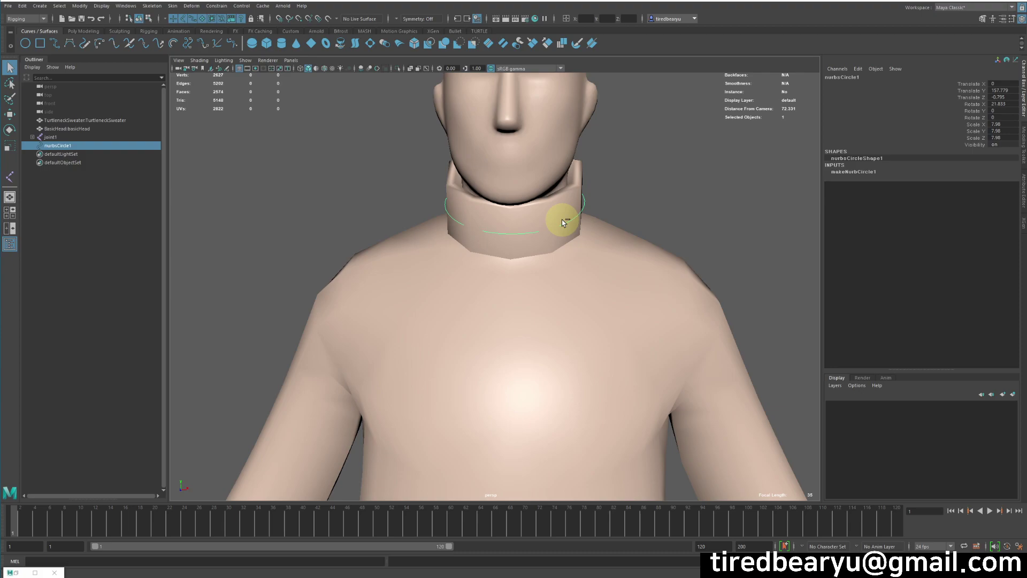
# Step: Isolate the circle and create a cluster on the control vertex at its +X side
pyautogui.keyDown('alt'); pyautogui.moveTo(562, 223); pyautogui.dragTo(663, 176, button='right'); pyautogui.keyUp('alt')
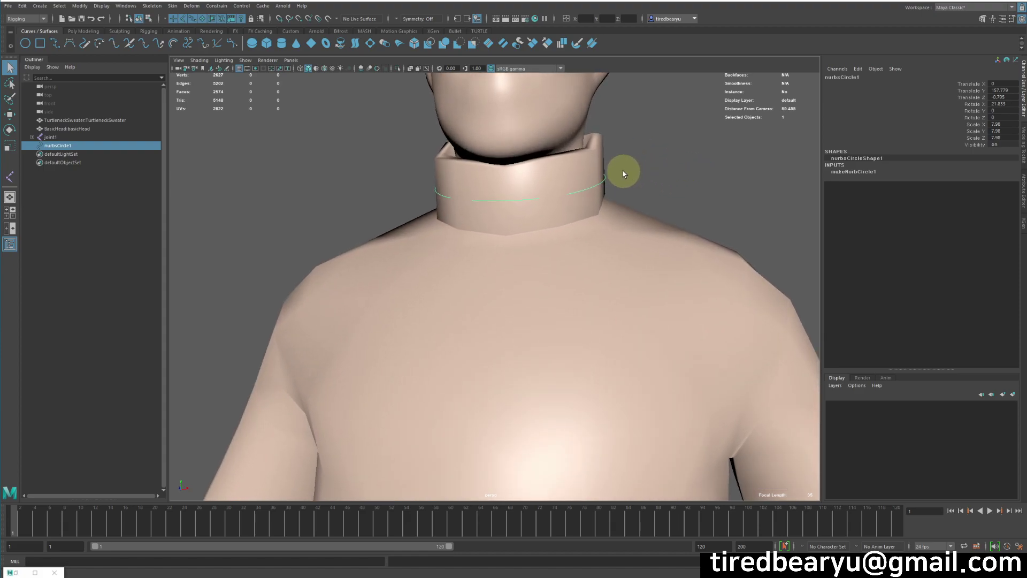
pyautogui.keyDown('alt'); pyautogui.moveTo(620, 174); pyautogui.dragTo(550, 176); pyautogui.keyUp('alt')
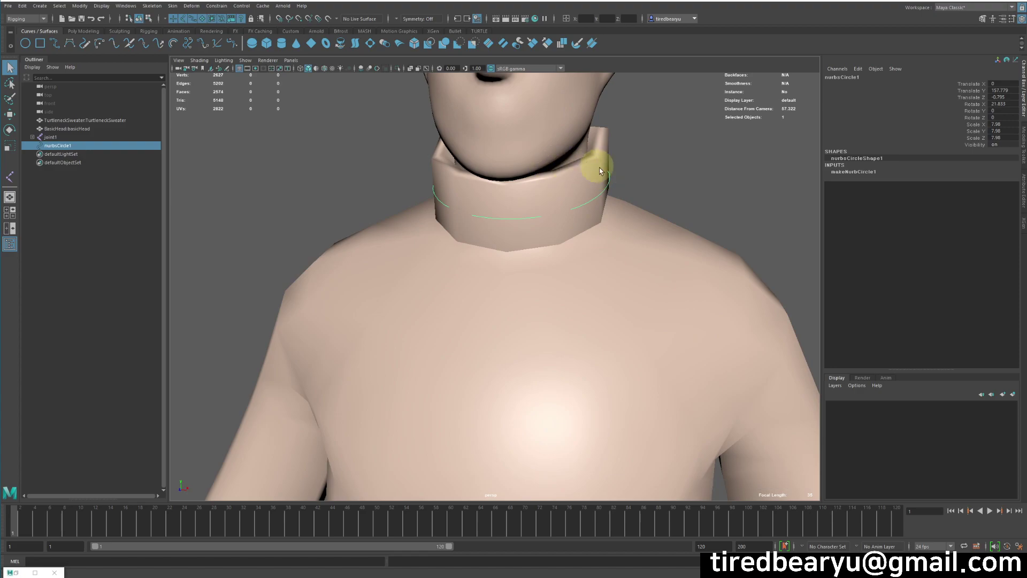
pyautogui.hotkey('ctrl', '1')
pyautogui.moveTo(676, 157); pyautogui.dragTo(631, 159, button='right')
pyautogui.moveTo(653, 176)
pyautogui.keyDown('alt'); pyautogui.mouseDown()
pyautogui.moveTo(591, 175)
pyautogui.moveTo(637, 202)
pyautogui.moveTo(657, 190)
pyautogui.mouseUp(); pyautogui.keyUp('alt')
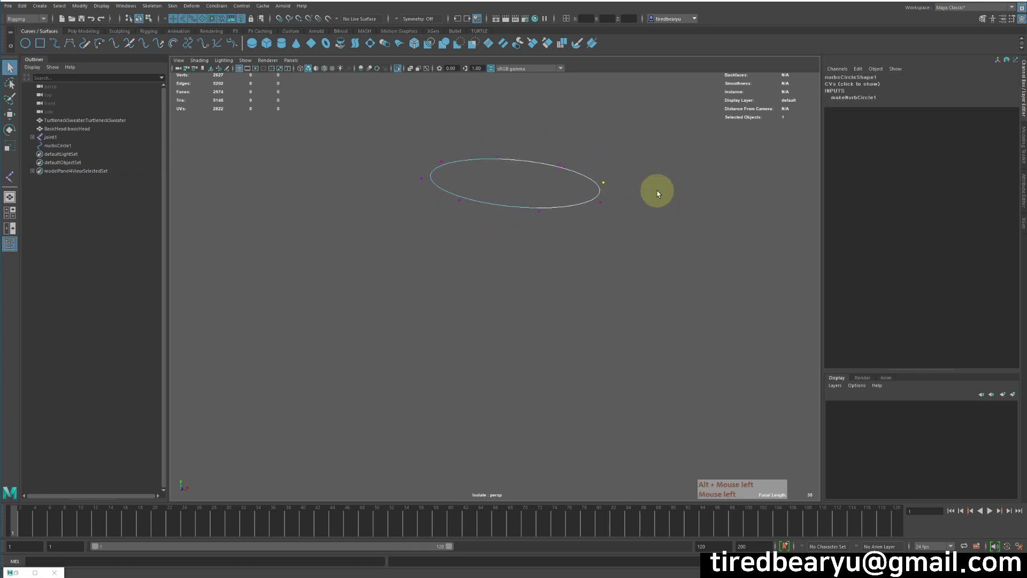
pyautogui.click(192, 6)
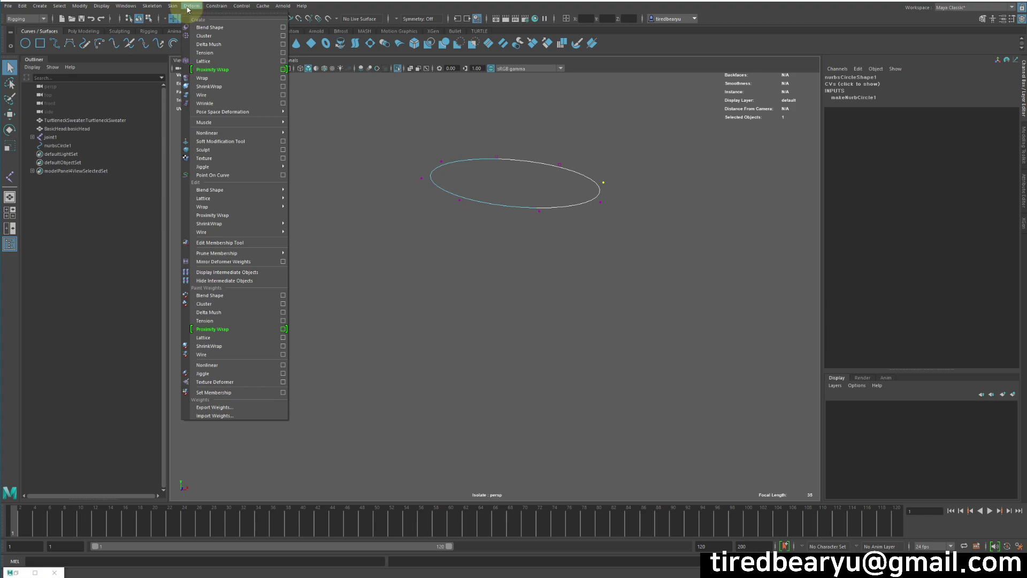
pyautogui.click(204, 36)
# Step: Create a separate cluster on each of the next two control vertices around the front of the circle
pyautogui.keyDown('alt'); pyautogui.moveTo(538, 184); pyautogui.dragTo(583, 227); pyautogui.keyUp('alt')
pyautogui.click(608, 223)
pyautogui.press('g')
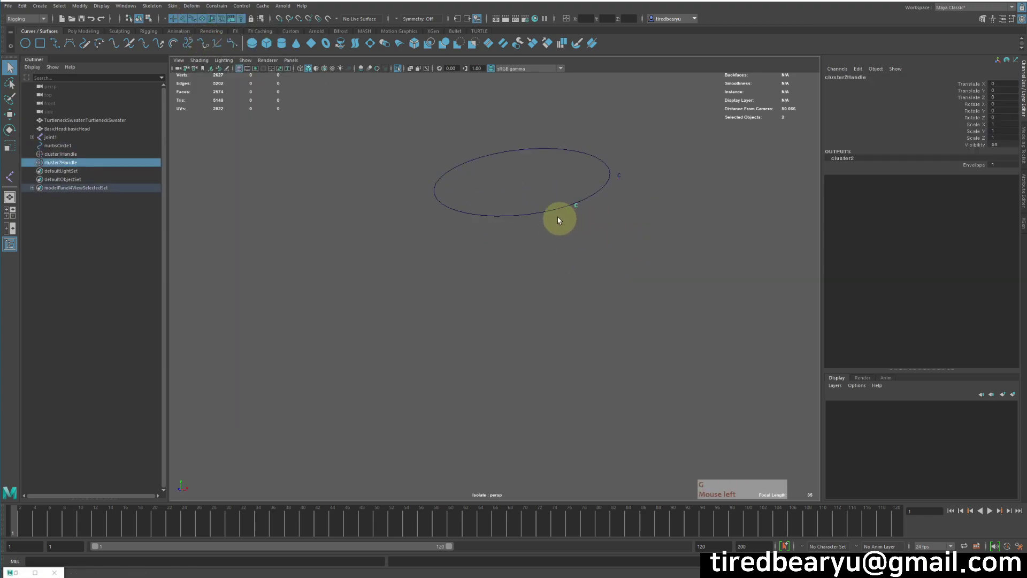
pyautogui.rightClick(525, 188)
pyautogui.click(477, 188)
pyautogui.moveTo(476, 218); pyautogui.dragTo(508, 246)
pyautogui.press('g')
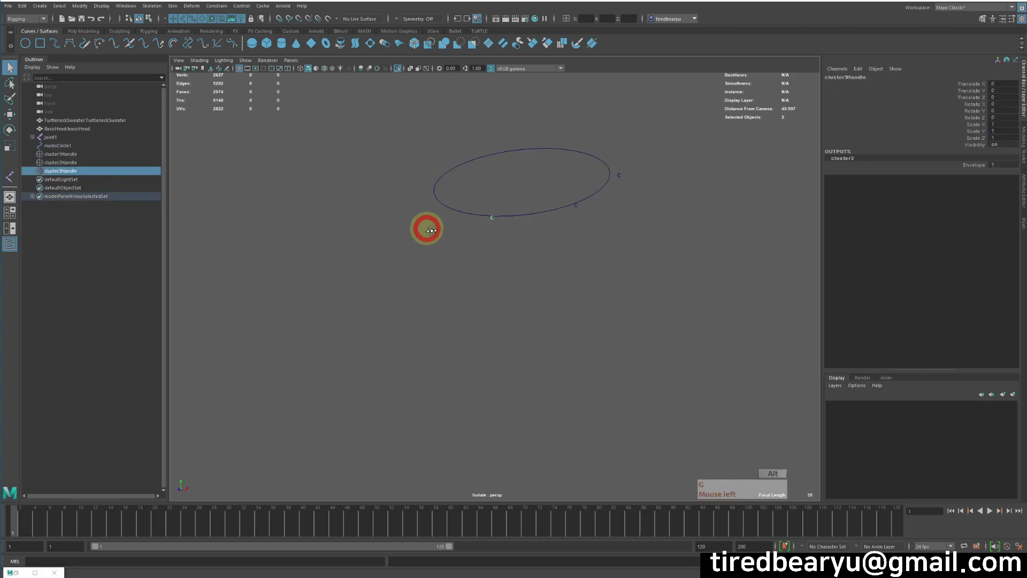
# Step: Create a separate cluster on each of the following two control vertices, at the circle's front -X corner and -X side
pyautogui.click(434, 209)
pyautogui.keyDown('alt'); pyautogui.moveTo(433, 208); pyautogui.dragTo(469, 248); pyautogui.keyUp('alt')
pyautogui.rightClick(470, 179)
pyautogui.click(444, 179)
pyautogui.moveTo(415, 197); pyautogui.dragTo(484, 252)
pyautogui.press('g')
pyautogui.click(429, 199)
pyautogui.rightClick(503, 190)
pyautogui.click(453, 190)
pyautogui.moveTo(366, 155); pyautogui.dragTo(470, 172)
pyautogui.press('g')
# Step: Create separate clusters on the three remaining control vertices along the back of the circle, and show the whole scene again
pyautogui.click(458, 177)
pyautogui.rightClick(518, 164)
pyautogui.click(491, 163)
pyautogui.moveTo(408, 131); pyautogui.dragTo(490, 170)
pyautogui.press('g')
pyautogui.click(521, 151)
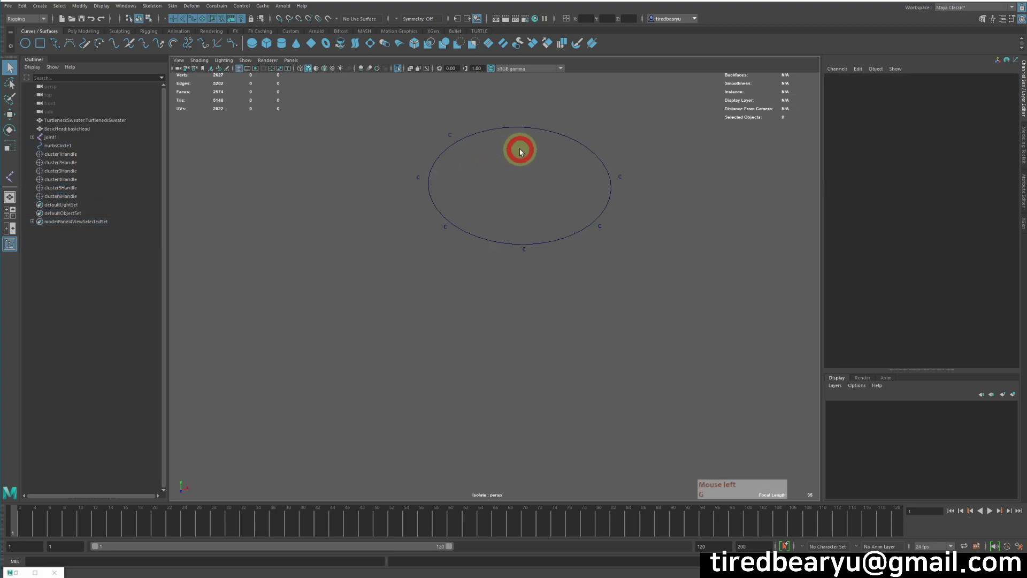
pyautogui.rightClick(552, 168)
pyautogui.click(500, 162)
pyautogui.moveTo(512, 105); pyautogui.dragTo(526, 129)
pyautogui.press('g')
pyautogui.moveTo(591, 147); pyautogui.dragTo(611, 170)
pyautogui.rightClick(620, 122)
pyautogui.click(570, 123)
pyautogui.moveTo(574, 123); pyautogui.dragTo(594, 150)
pyautogui.press('g')
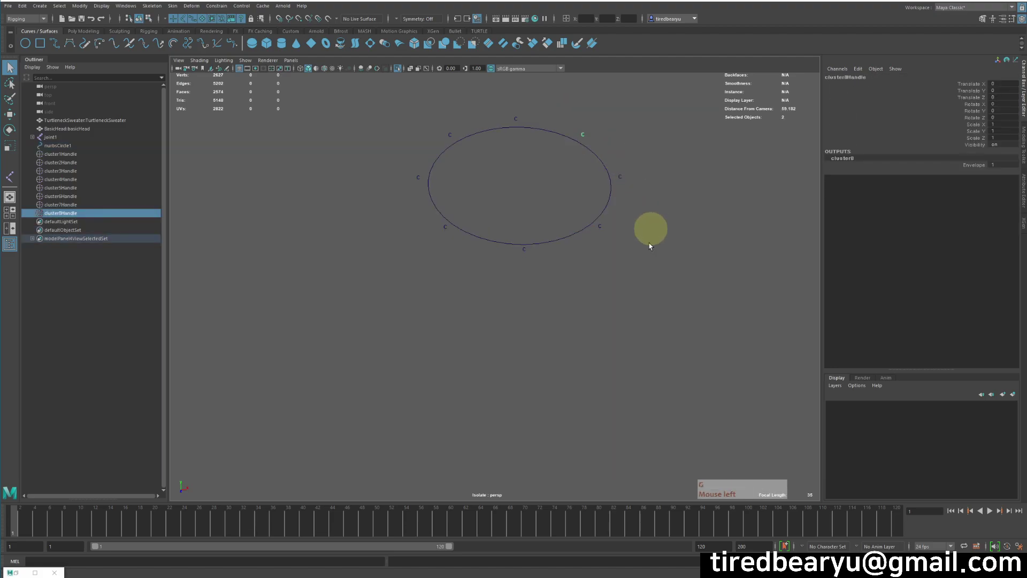
pyautogui.keyDown('alt'); pyautogui.moveTo(605, 213); pyautogui.dragTo(608, 178); pyautogui.keyUp('alt')
pyautogui.hotkey('ctrl', '1')
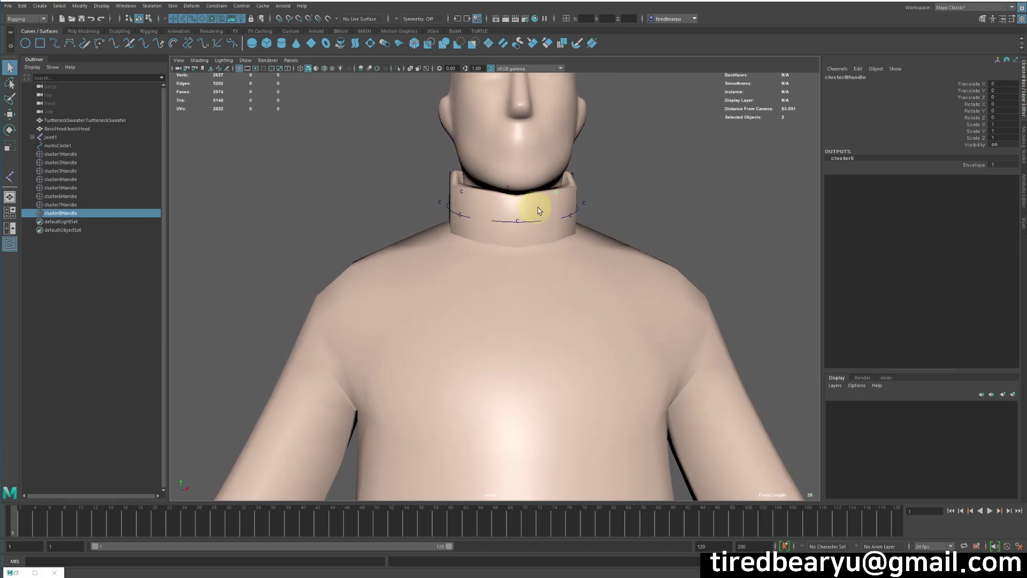
# Step: Test how cluster1Handle deforms the circle by moving it outward from the collar, and undo each move
pyautogui.press('z')
pyautogui.press('w')
pyautogui.press('z')
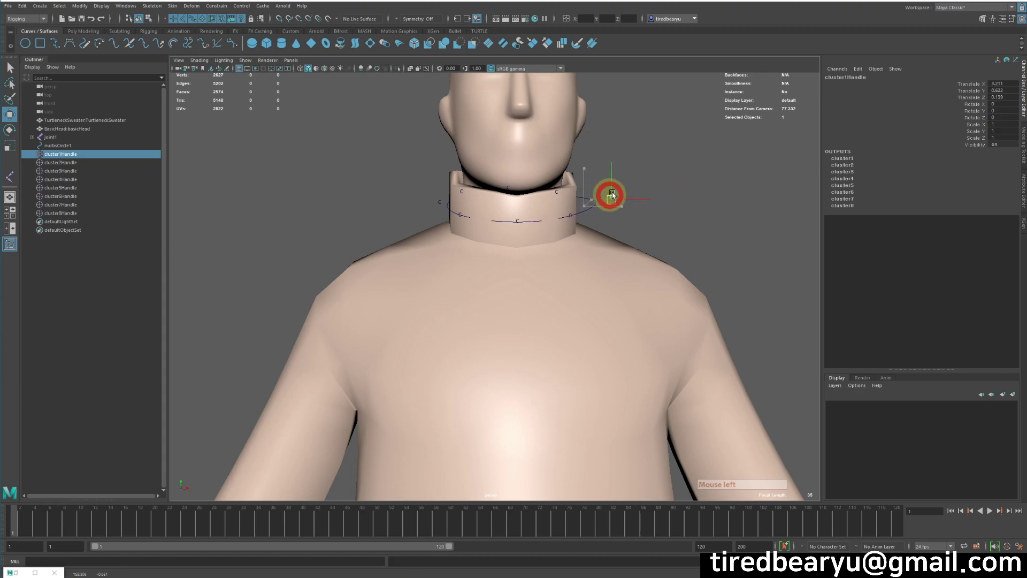
pyautogui.click(642, 177)
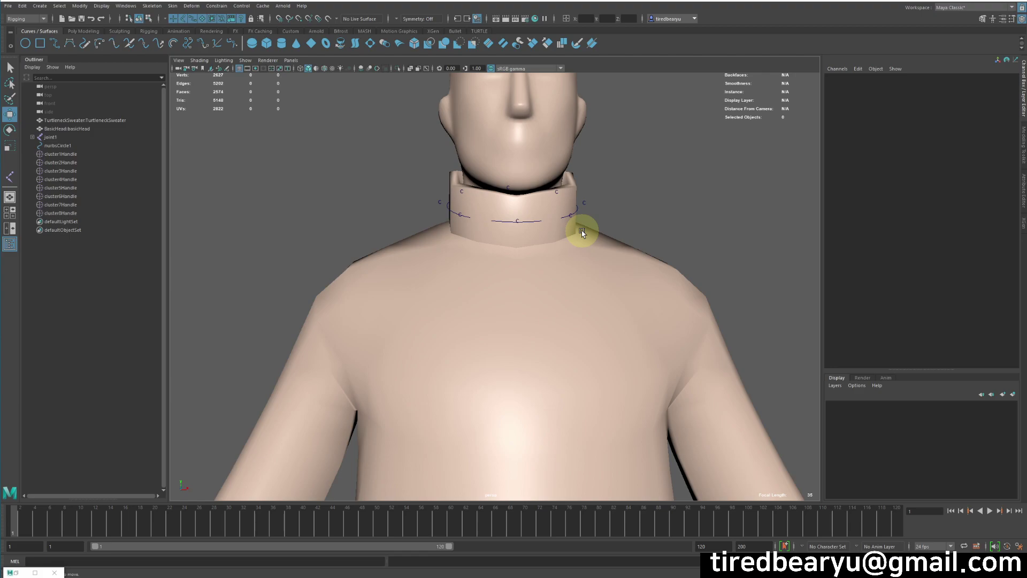
pyautogui.press('z')
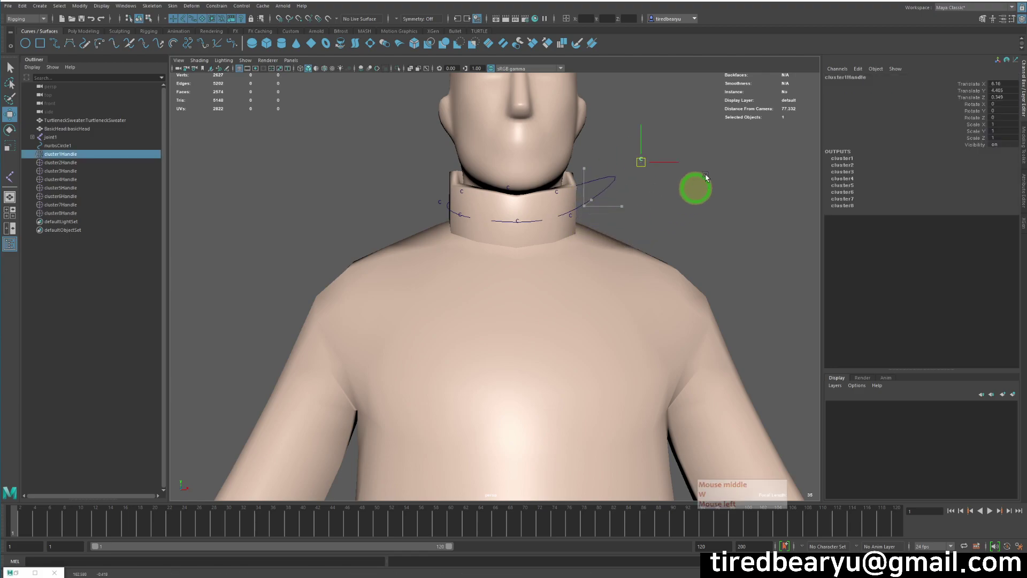
pyautogui.click(699, 181)
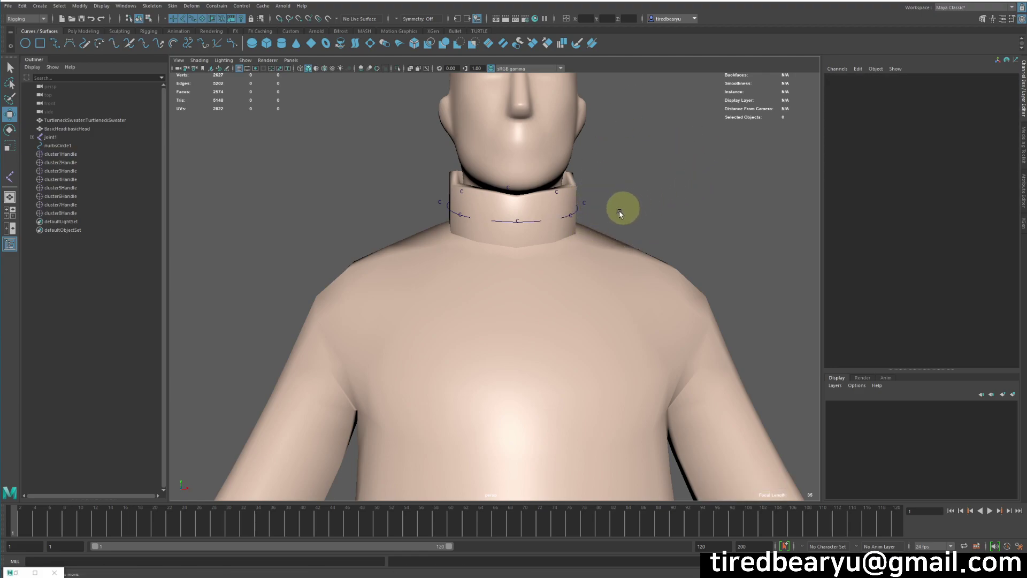
pyautogui.moveTo(622, 230)
pyautogui.keyDown('alt'); pyautogui.mouseDown()
pyautogui.moveTo(612, 229)
pyautogui.moveTo(618, 238)
pyautogui.mouseUp(); pyautogui.keyUp('alt')
pyautogui.press('q')
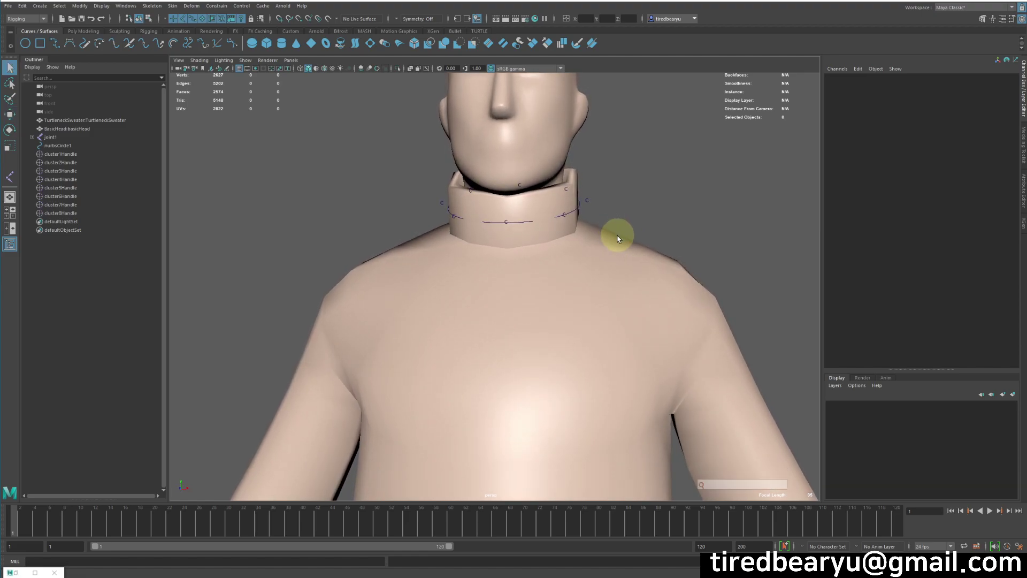
# Step: Try grouping cluster1Handle and moving the group away from the collar, and undo both the move and the grouping
pyautogui.press('w')
pyautogui.click(91, 154)
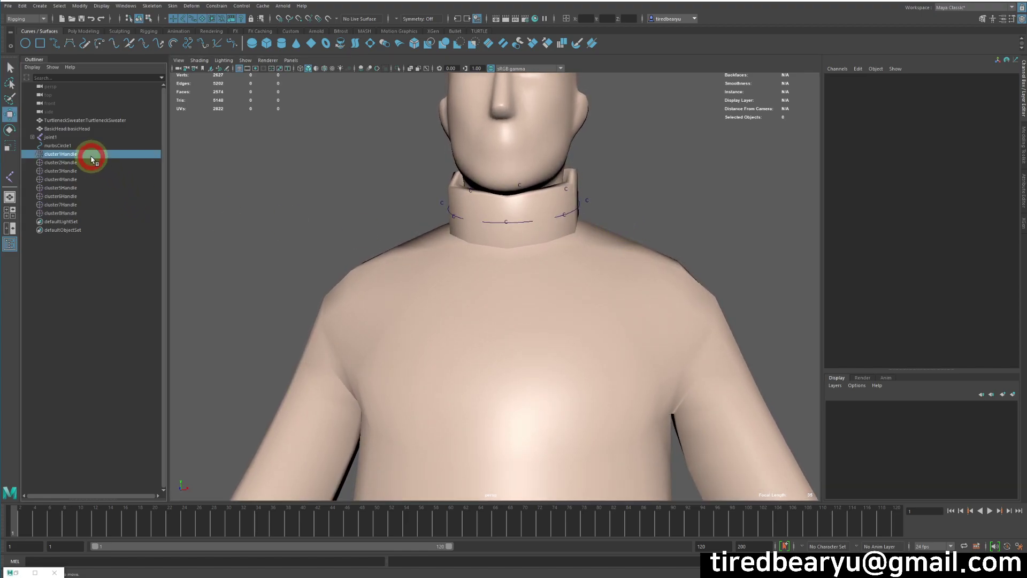
pyautogui.press('ctrl')
pyautogui.hotkey('ctrl', 'g')
pyautogui.keyDown('alt'); pyautogui.moveTo(669, 240); pyautogui.dragTo(712, 245); pyautogui.keyUp('alt')
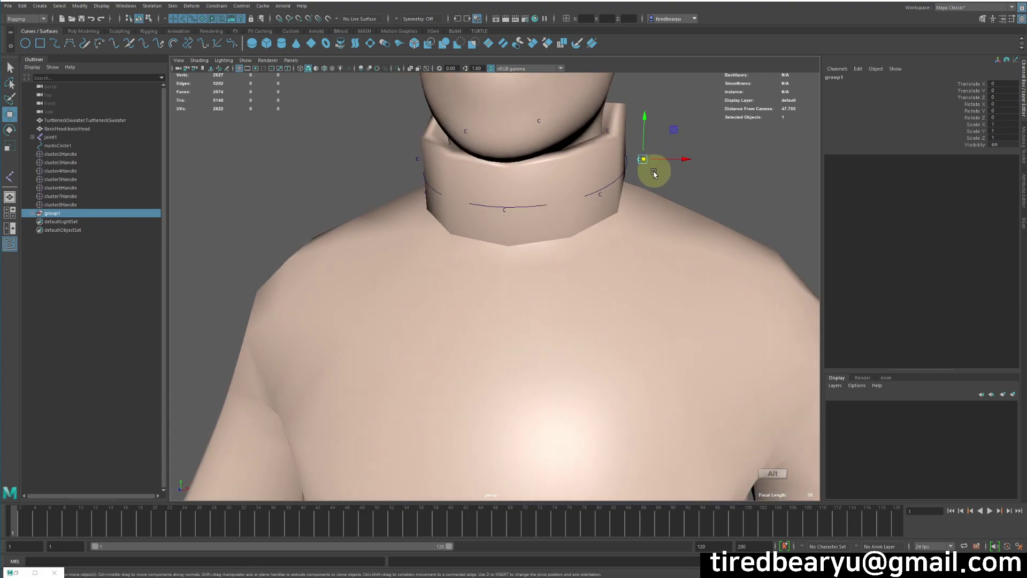
pyautogui.press('w')
pyautogui.moveTo(603, 291); pyautogui.dragTo(617, 265, button='middle')
pyautogui.hotkey('ctrl', 'z')
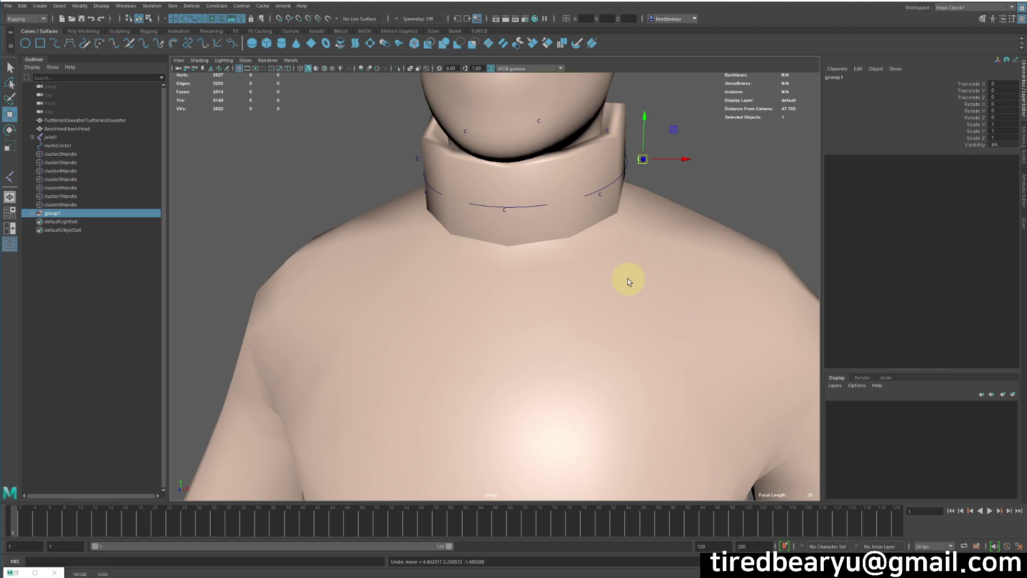
pyautogui.hotkey('ctrl', 'z')
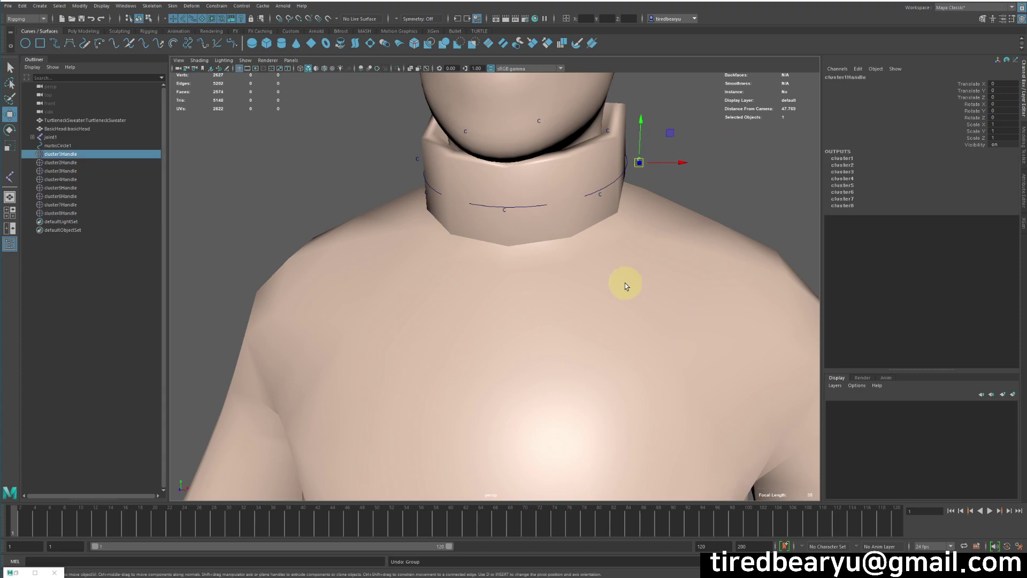
# Step: Create eight empty groups outside any hierarchy, one for each of the eight cluster handles
pyautogui.keyDown('ctrl'); pyautogui.click(50, 321); pyautogui.keyUp('ctrl')
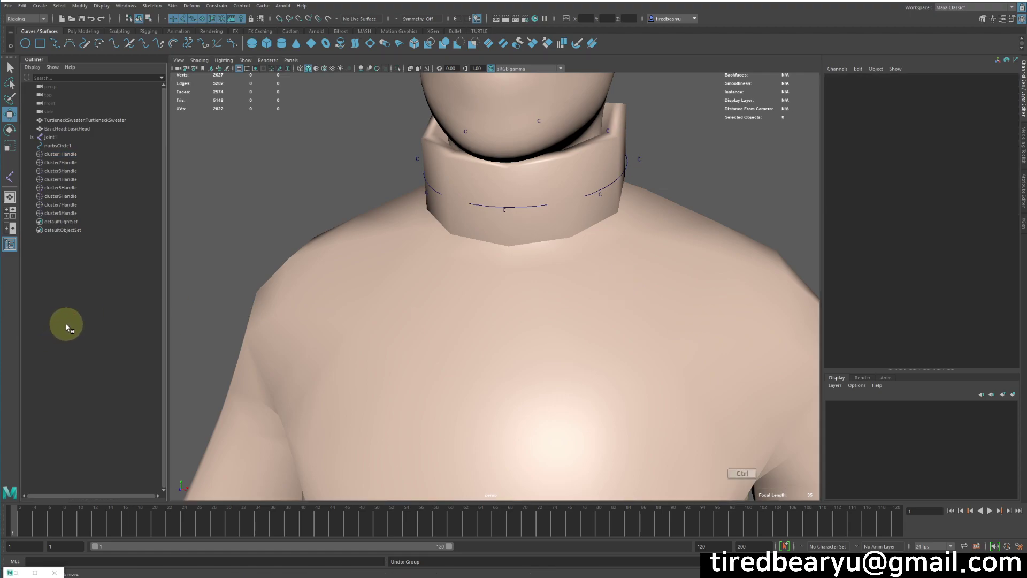
pyautogui.hotkey('ctrl', 'g')
pyautogui.keyDown('ctrl'); pyautogui.click(73, 323); pyautogui.keyUp('ctrl')
pyautogui.hotkey('ctrl', 'g')
pyautogui.keyDown('ctrl'); pyautogui.click(86, 323); pyautogui.keyUp('ctrl')
pyautogui.hotkey('ctrl', 'g')
pyautogui.keyDown('ctrl'); pyautogui.click(87, 328); pyautogui.keyUp('ctrl')
pyautogui.hotkey('ctrl', 'g')
pyautogui.keyDown('ctrl'); pyautogui.click(85, 332); pyautogui.keyUp('ctrl')
pyautogui.hotkey('ctrl', 'g')
pyautogui.keyDown('ctrl'); pyautogui.click(85, 333); pyautogui.keyUp('ctrl')
pyautogui.hotkey('ctrl', 'g')
pyautogui.keyDown('ctrl'); pyautogui.click(92, 342); pyautogui.keyUp('ctrl')
pyautogui.hotkey('ctrl', 'g')
pyautogui.keyDown('ctrl'); pyautogui.click(95, 346); pyautogui.keyUp('ctrl')
pyautogui.hotkey('ctrl', 'g')
pyautogui.keyDown('ctrl'); pyautogui.click(112, 358); pyautogui.keyUp('ctrl')
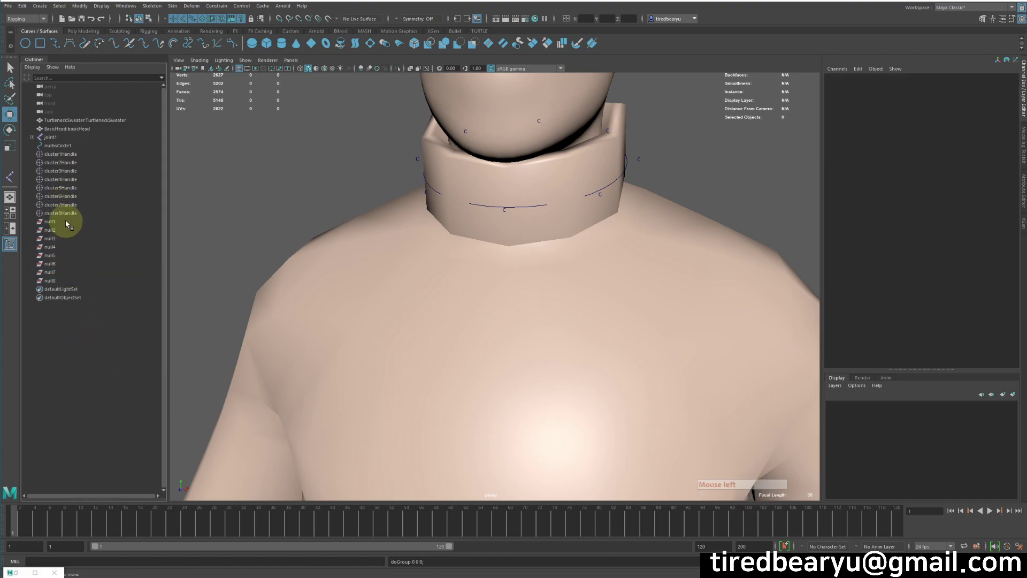
# Step: Match all transforms of null1 to cluster1Handle, keeping the Match Transformations commands open as a floating window
pyautogui.click(67, 221)
pyautogui.keyDown('ctrl'); pyautogui.click(80, 154); pyautogui.keyUp('ctrl')
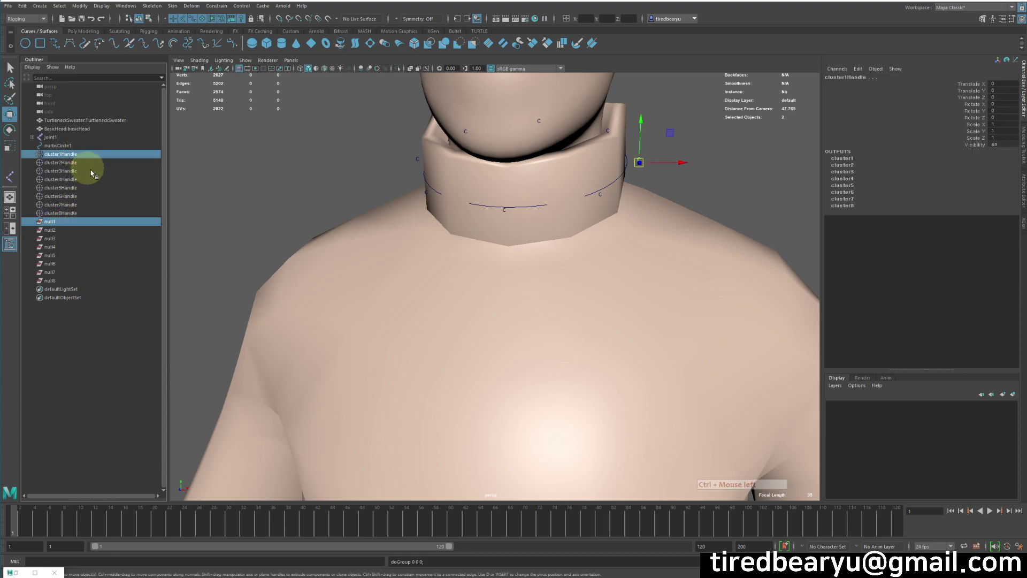
pyautogui.keyDown('alt'); pyautogui.moveTo(468, 200); pyautogui.dragTo(477, 201); pyautogui.keyUp('alt')
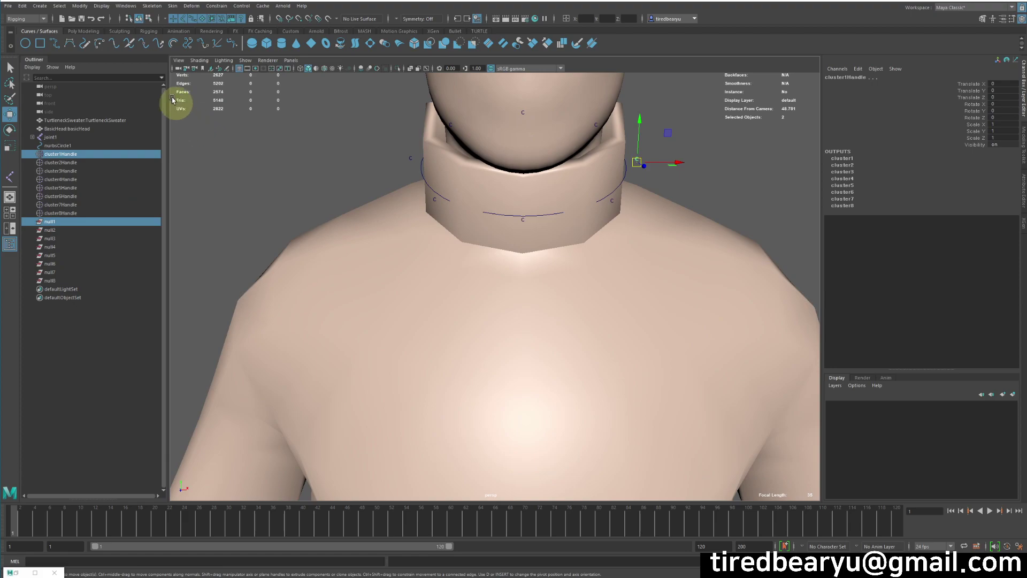
pyautogui.click(80, 6)
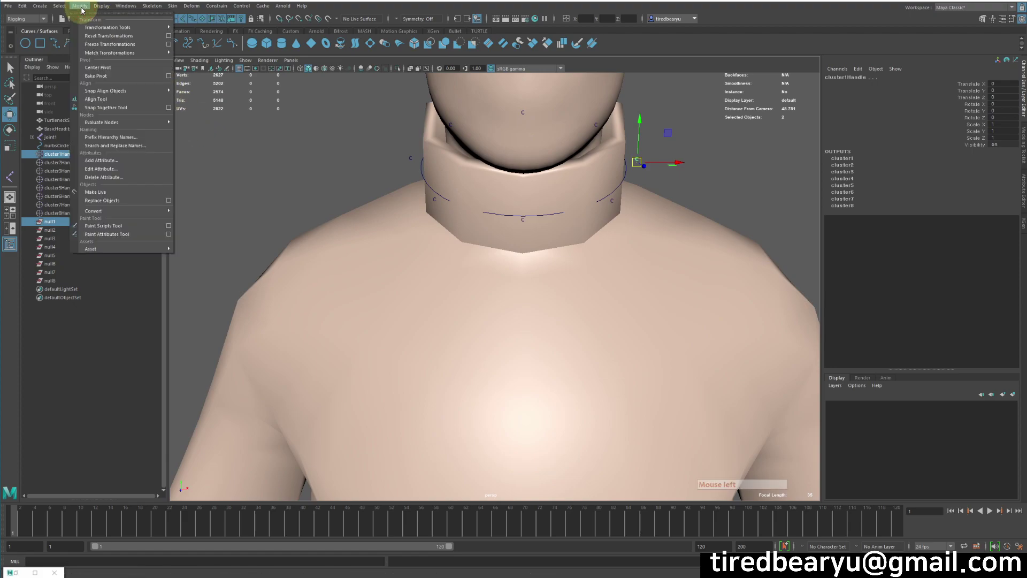
pyautogui.moveTo(110, 53)
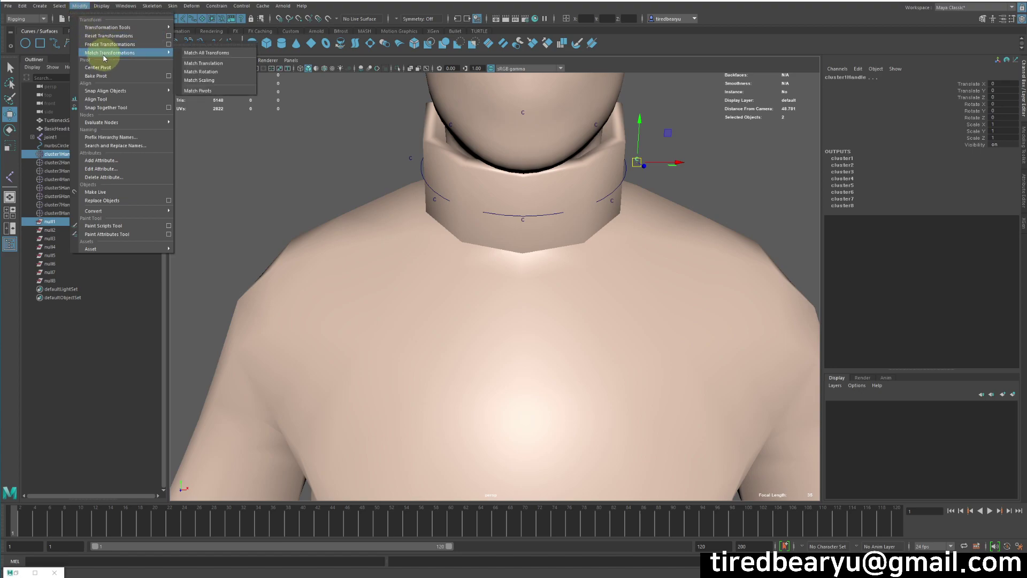
pyautogui.click(210, 47)
pyautogui.moveTo(213, 34); pyautogui.dragTo(224, 99)
pyautogui.click(208, 111)
# Step: Compare the transform values and pivot position of null1 with those of cluster1Handle
pyautogui.click(75, 220)
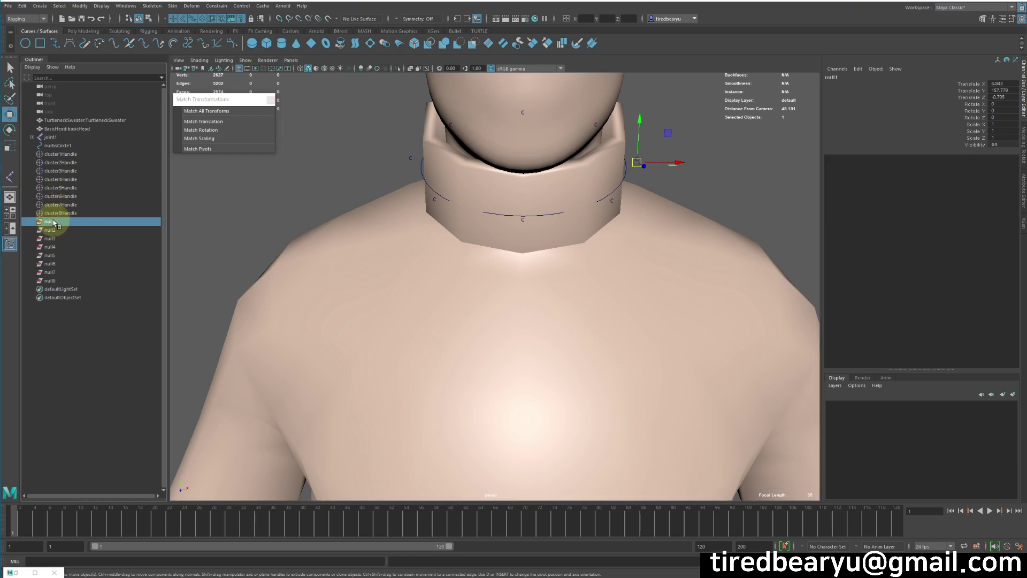
pyautogui.click(63, 154)
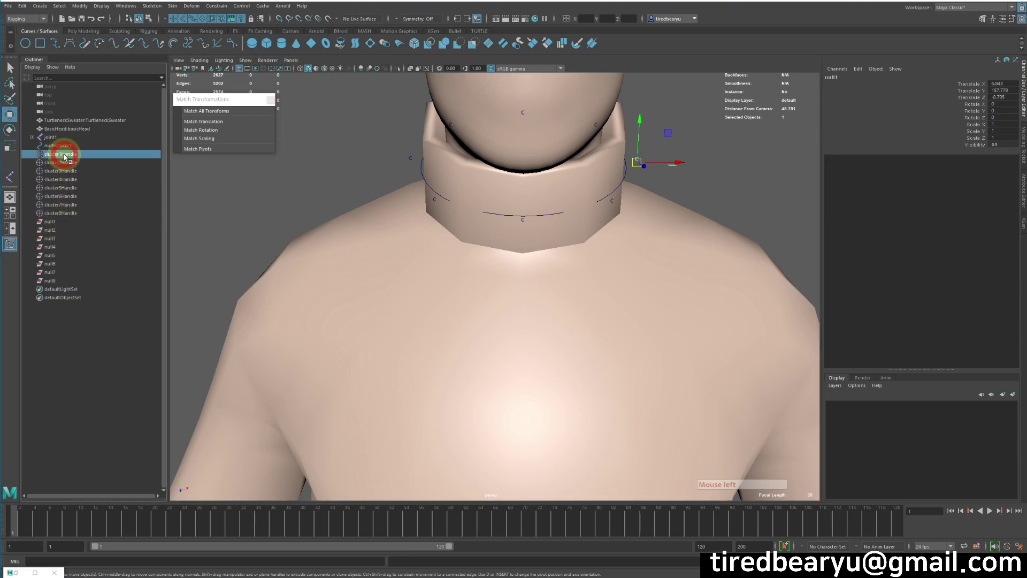
pyautogui.press('z')
pyautogui.hotkey('shift', 'z')
pyautogui.press('z')
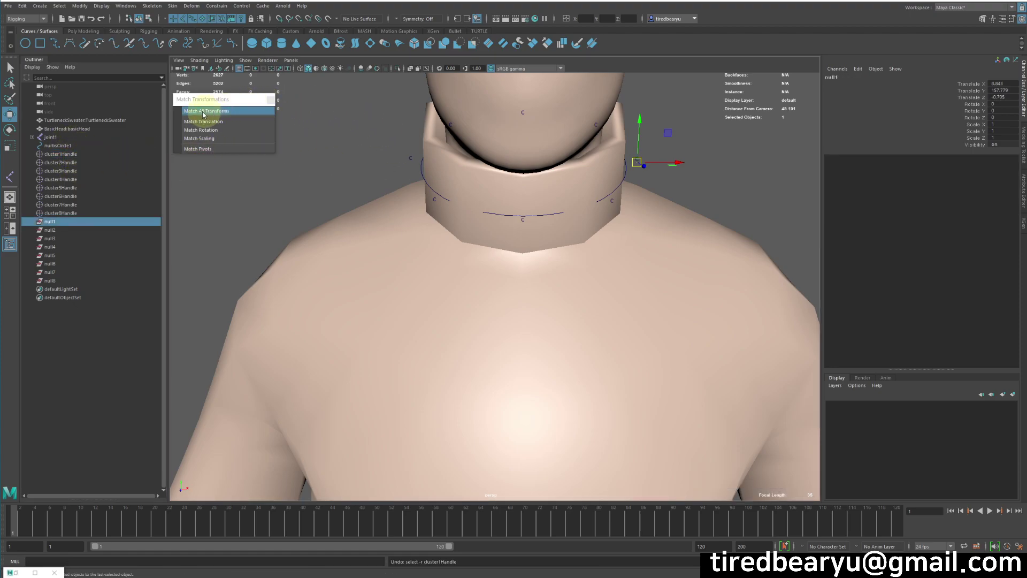
pyautogui.click(64, 154)
pyautogui.click(60, 221)
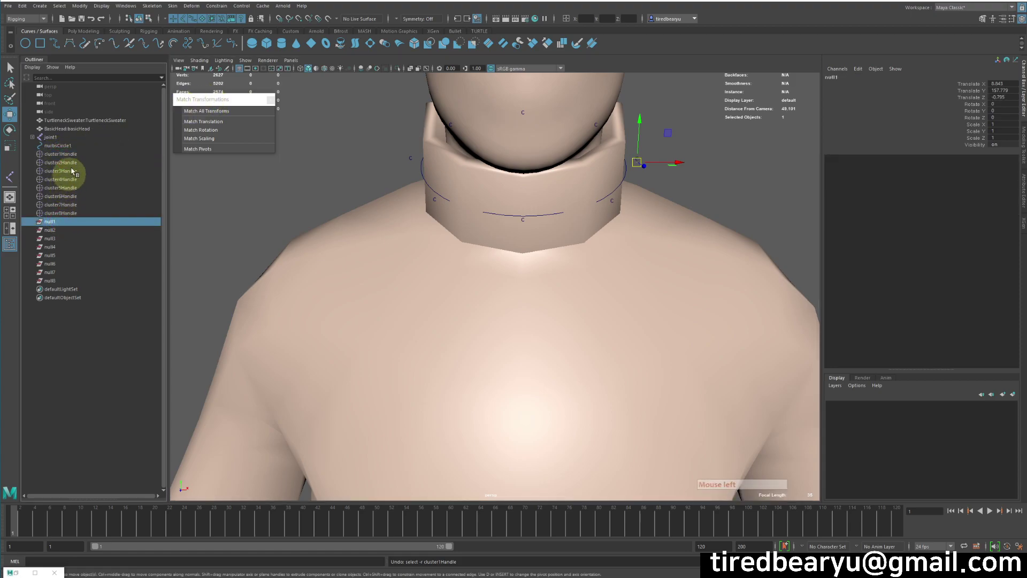
pyautogui.click(74, 157)
pyautogui.click(65, 221)
# Step: Match all transforms of null2, still at the scene origin, to cluster2Handle
pyautogui.press('a')
pyautogui.keyDown('alt'); pyautogui.rightClick(53, 229); pyautogui.keyUp('alt')
pyautogui.click(54, 229)
pyautogui.keyDown('alt'); pyautogui.moveTo(407, 113); pyautogui.dragTo(298, 326, button='right'); pyautogui.keyUp('alt')
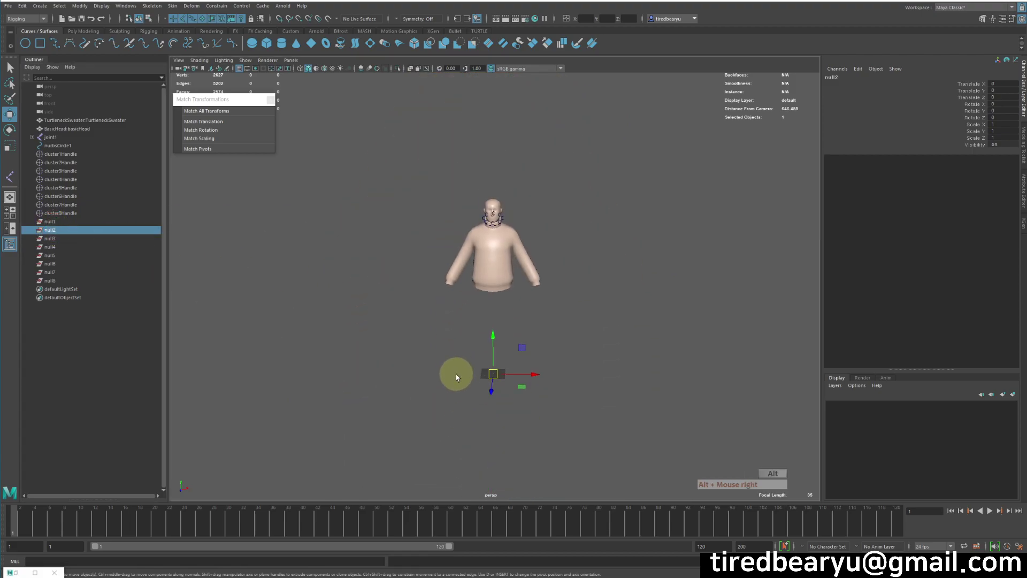
pyautogui.keyDown('alt'); pyautogui.moveTo(483, 380); pyautogui.dragTo(165, 275, button='right'); pyautogui.keyUp('alt')
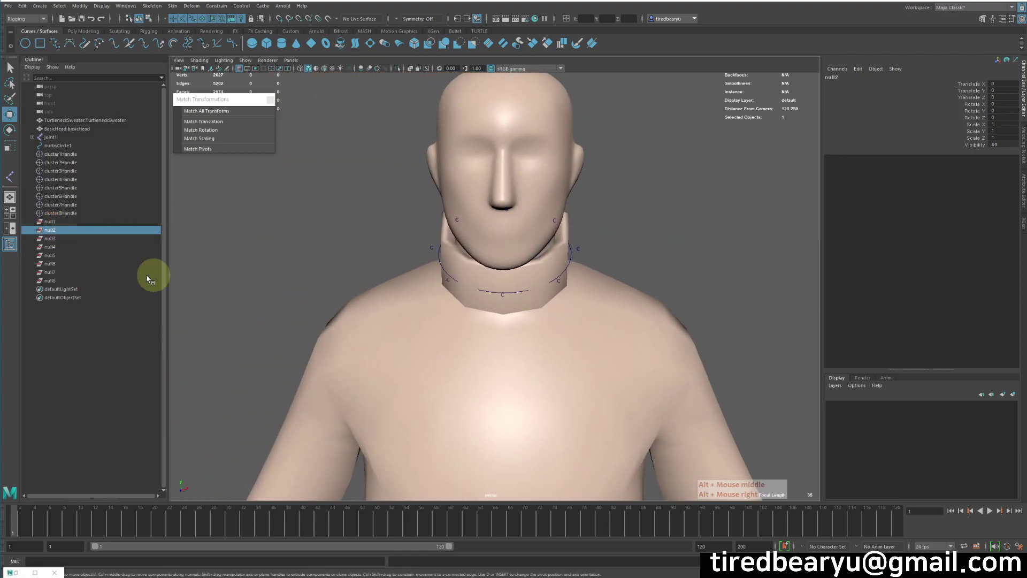
pyautogui.keyDown('ctrl'); pyautogui.click(72, 162); pyautogui.keyUp('ctrl')
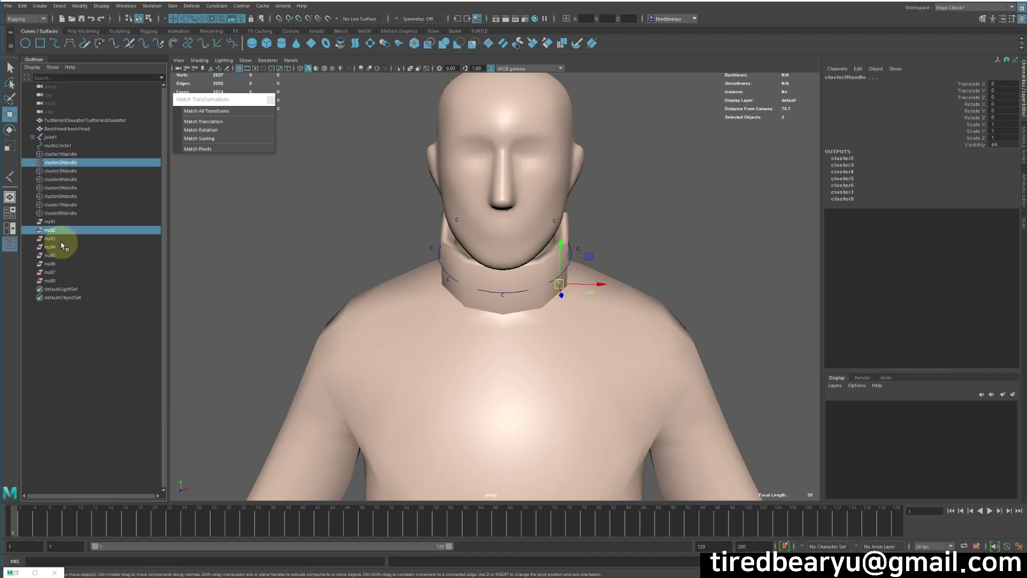
# Step: Match all transforms of null3, null4 and null5 to cluster3Handle, cluster4Handle and cluster5Handle respectively
pyautogui.click(50, 239)
pyautogui.keyDown('ctrl'); pyautogui.click(72, 171); pyautogui.keyUp('ctrl')
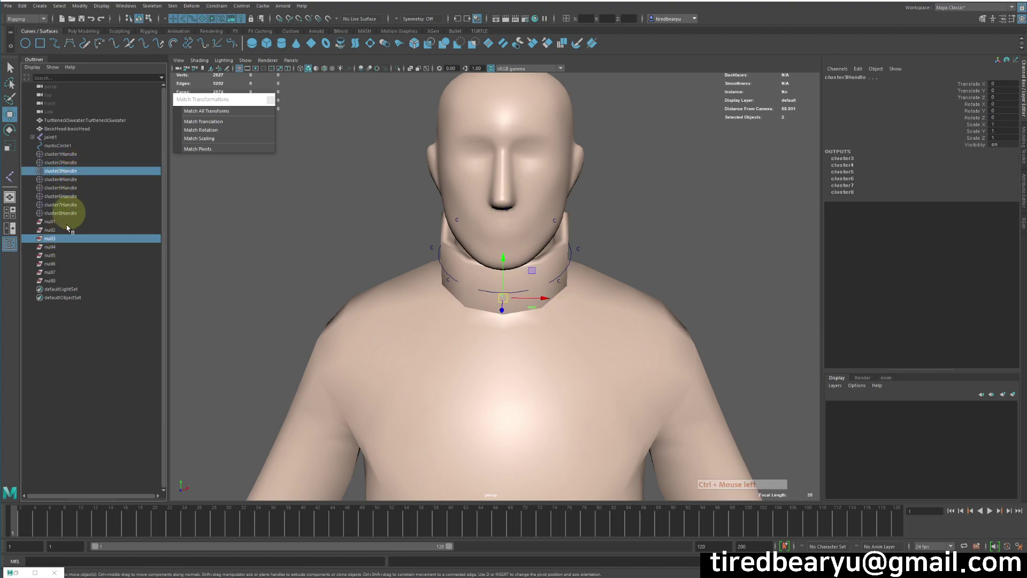
pyautogui.click(60, 247)
pyautogui.keyDown('ctrl'); pyautogui.click(86, 180); pyautogui.keyUp('ctrl')
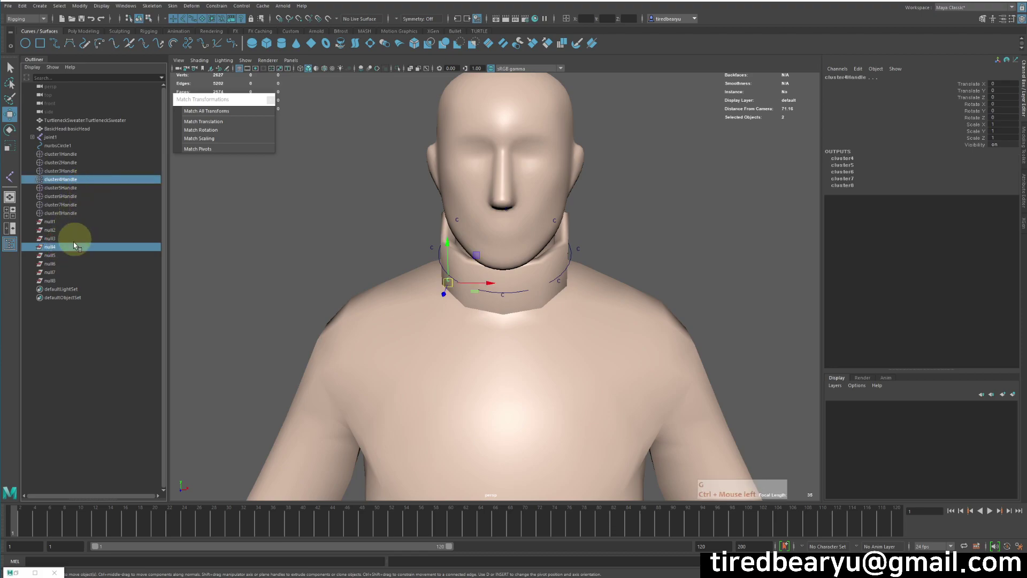
pyautogui.click(69, 255)
pyautogui.keyDown('ctrl'); pyautogui.click(80, 188); pyautogui.keyUp('ctrl')
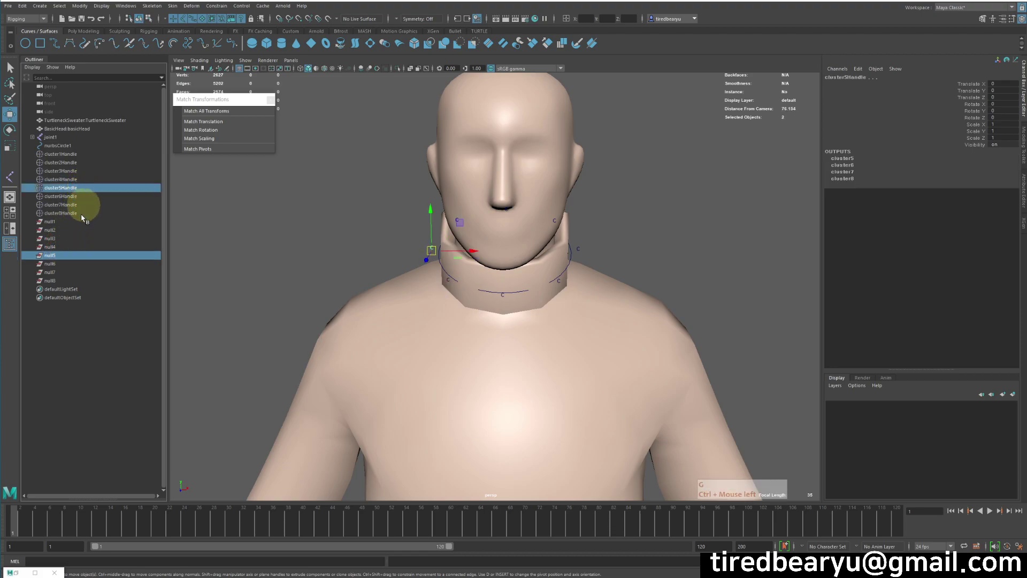
# Step: Match all transforms of null6, null7 and null8 to cluster6Handle, cluster7Handle and cluster8Handle respectively
pyautogui.click(63, 263)
pyautogui.click(78, 203)
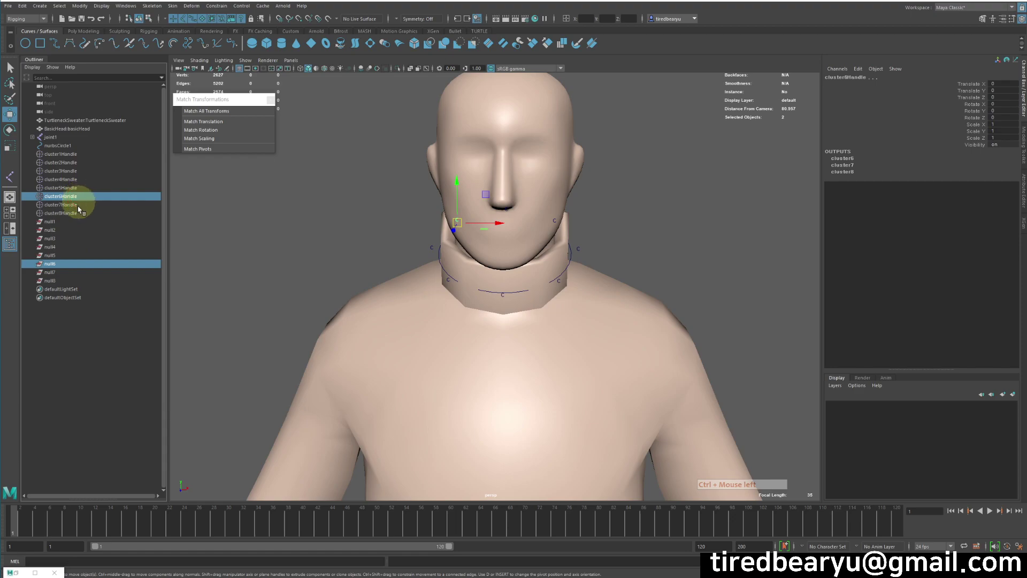
pyautogui.click(64, 271)
pyautogui.keyDown('ctrl'); pyautogui.click(75, 204); pyautogui.keyUp('ctrl')
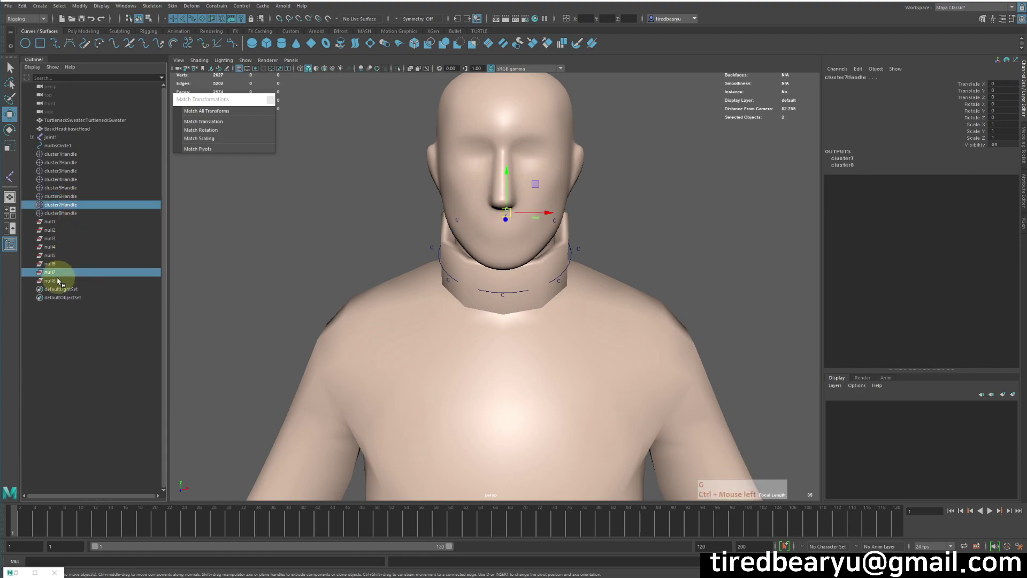
pyautogui.click(54, 279)
pyautogui.keyDown('ctrl'); pyautogui.click(75, 214); pyautogui.keyUp('ctrl')
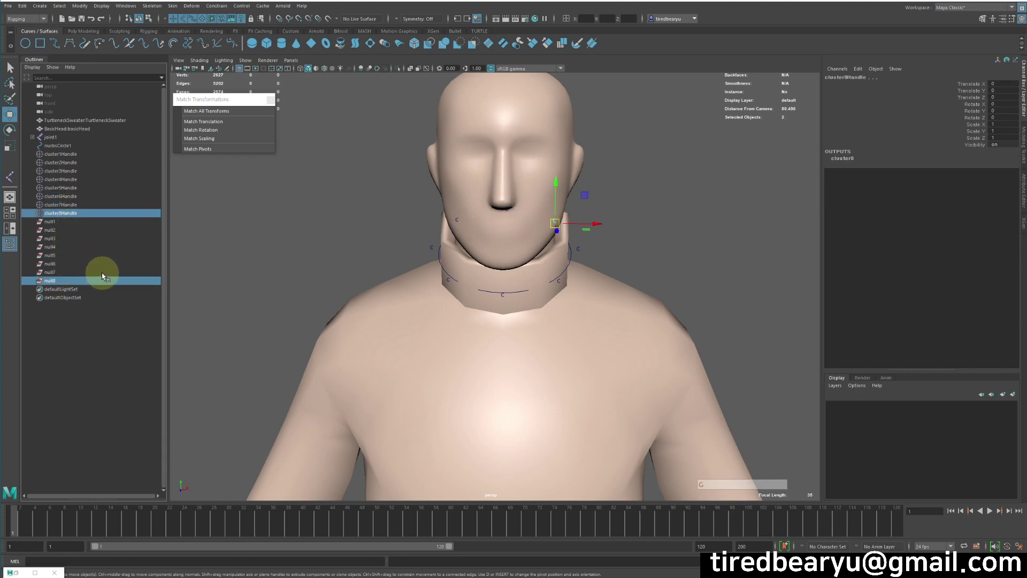
# Step: Try parenting cluster1Handle under null1, inspect the resulting hierarchy, and undo the parenting
pyautogui.click(72, 154)
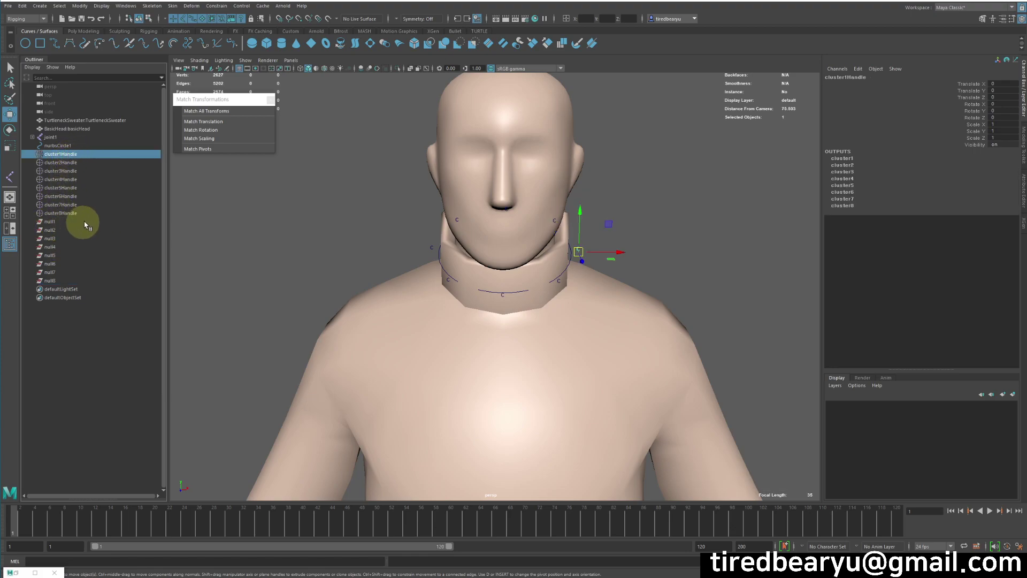
pyautogui.click(51, 221)
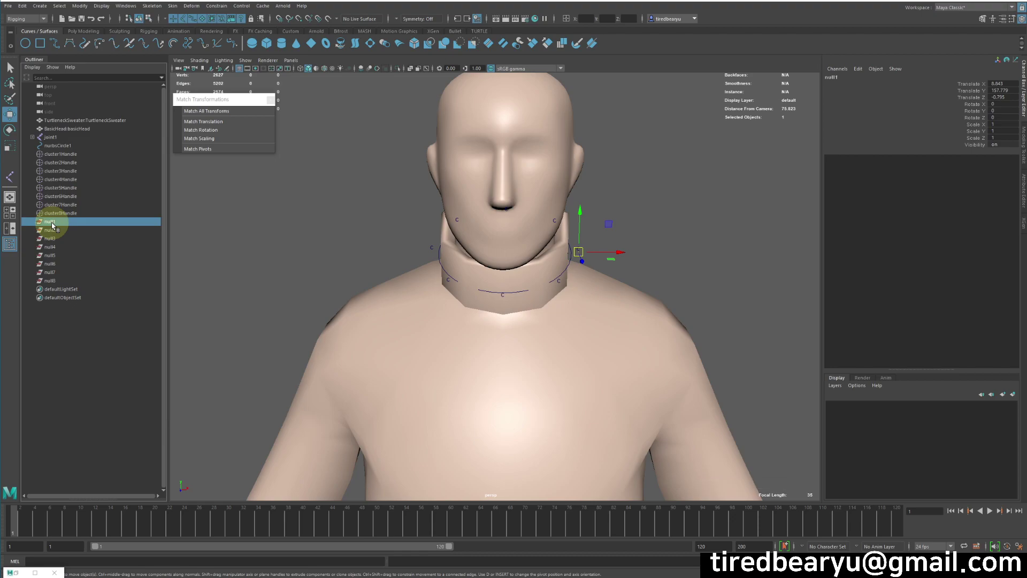
pyautogui.click(63, 154)
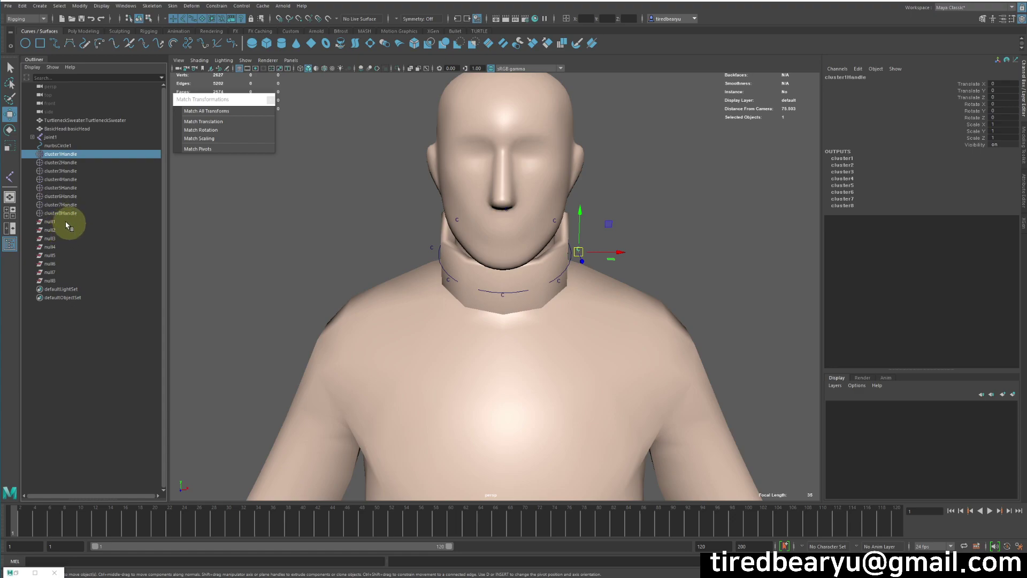
pyautogui.moveTo(67, 153)
pyautogui.mouseDown(button='middle')
pyautogui.moveTo(62, 230)
pyautogui.moveTo(74, 155)
pyautogui.mouseUp(button='middle')
pyautogui.keyDown('ctrl'); pyautogui.click(62, 221); pyautogui.keyUp('ctrl')
pyautogui.press('p')
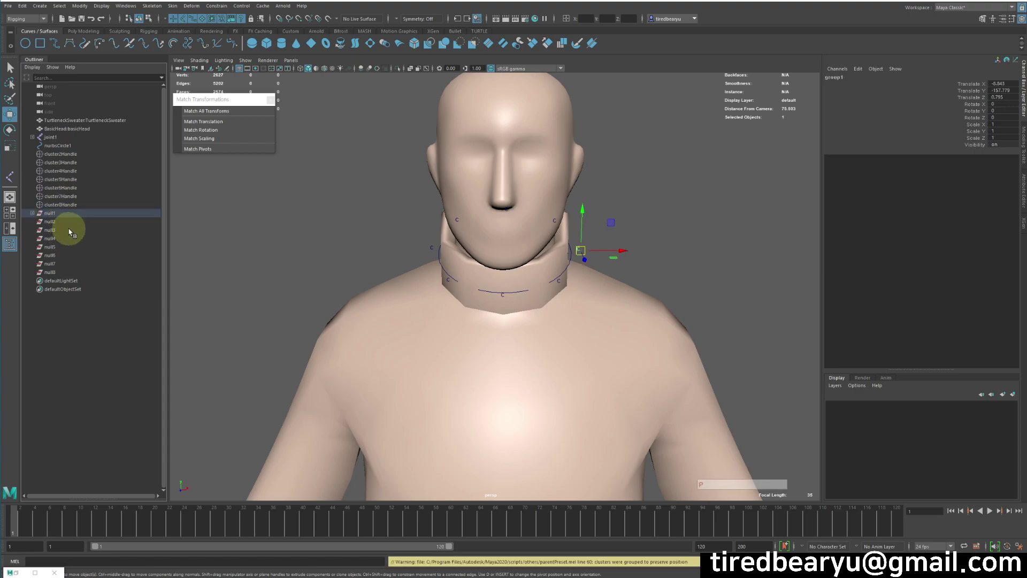
pyautogui.click(32, 213)
pyautogui.click(40, 221)
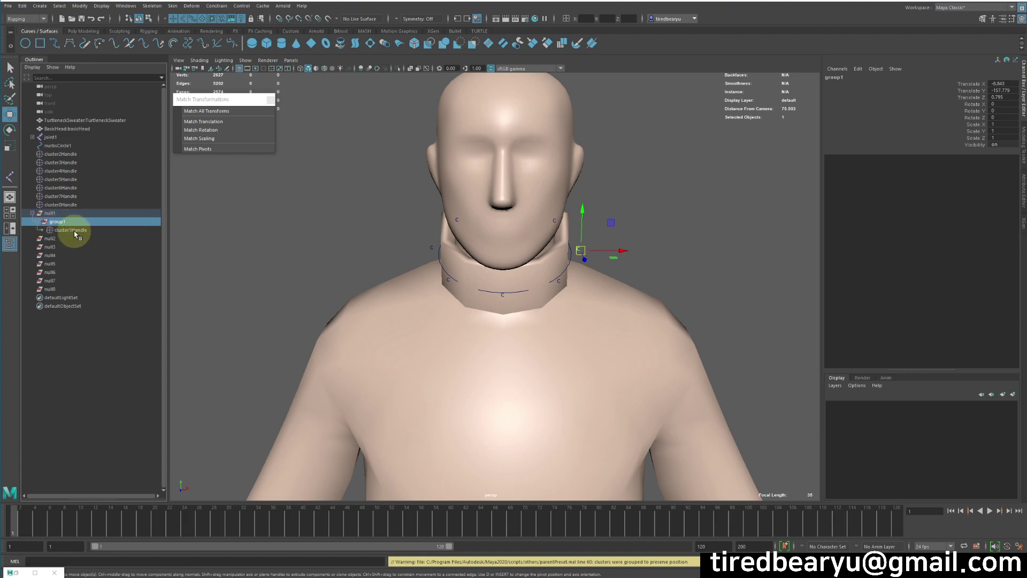
pyautogui.hotkey('ctrl', 'z')
# Step: Freeze the transformations of all eight empty groups, null1 through null8
pyautogui.click(62, 221)
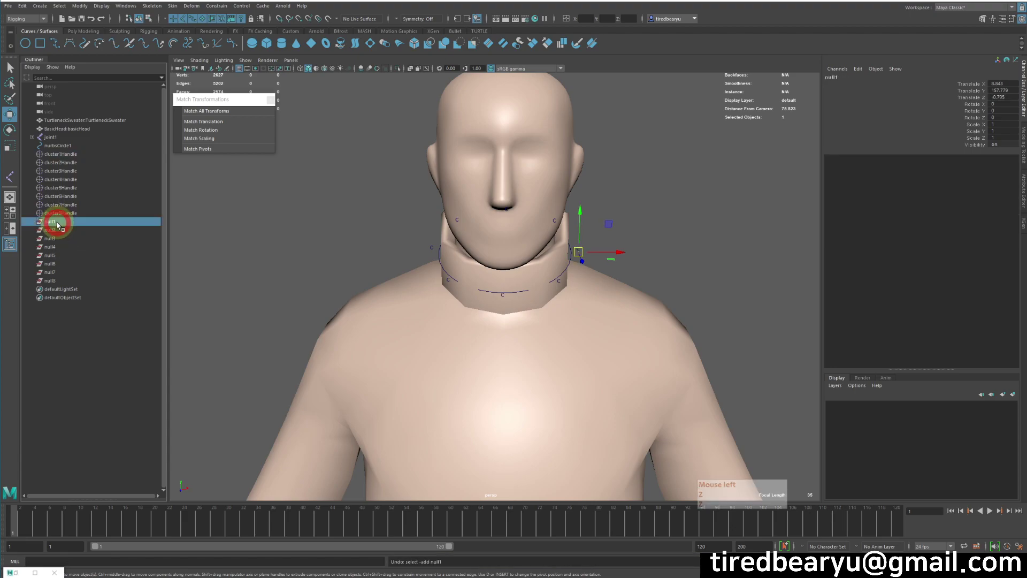
pyautogui.keyDown('shift'); pyautogui.click(59, 281); pyautogui.keyUp('shift')
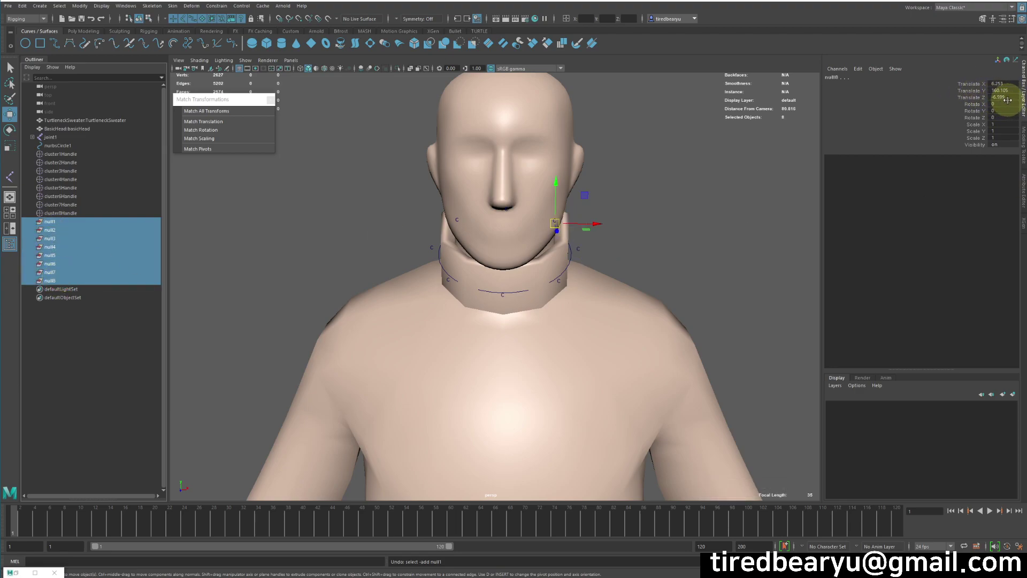
pyautogui.click(80, 6)
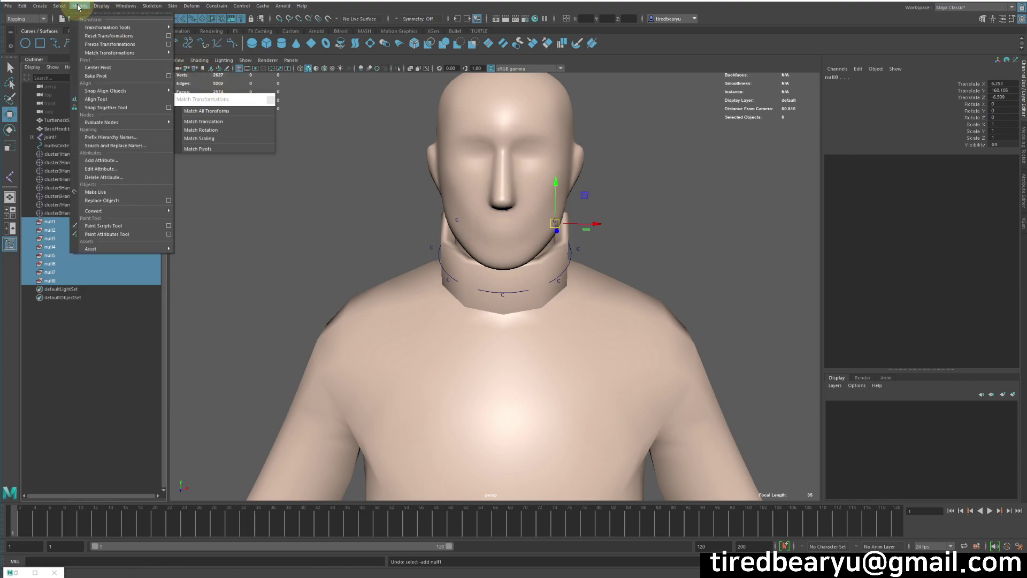
pyautogui.click(102, 44)
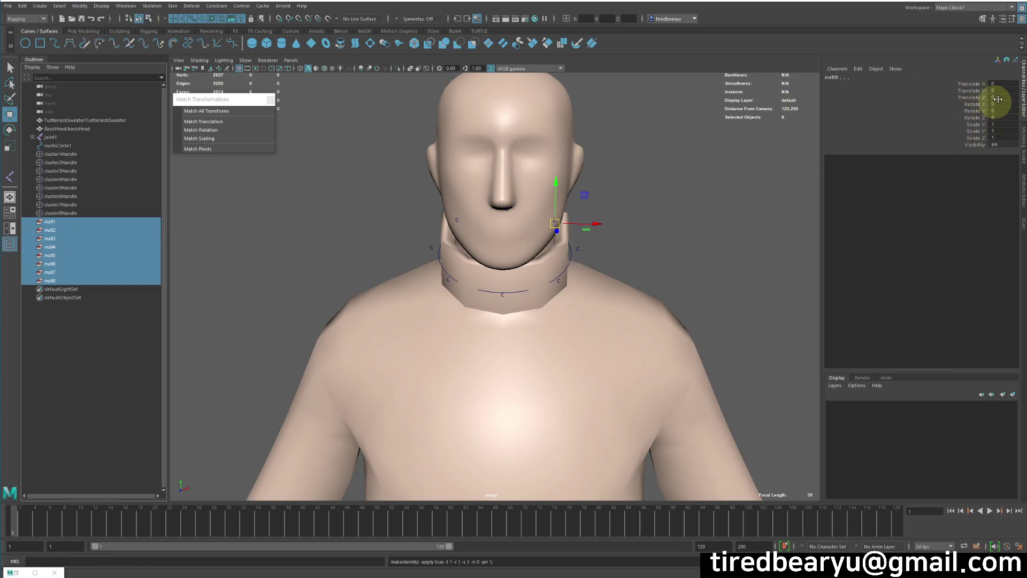
pyautogui.click(76, 221)
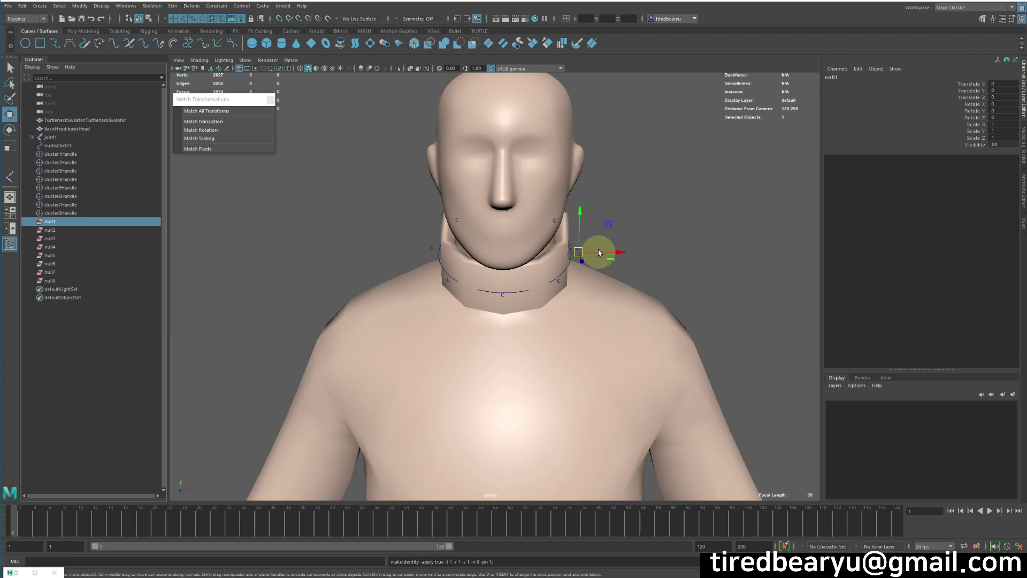
# Step: Parent cluster1Handle under the frozen null1 and inspect each level of the resulting hierarchy
pyautogui.click(61, 154)
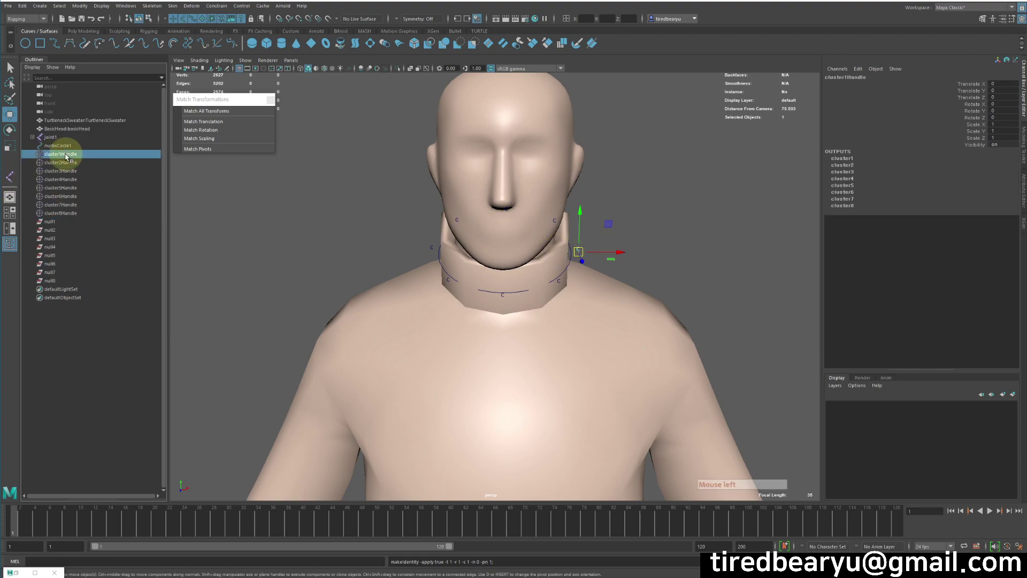
pyautogui.keyDown('ctrl'); pyautogui.click(64, 221); pyautogui.keyUp('ctrl')
pyautogui.press('p')
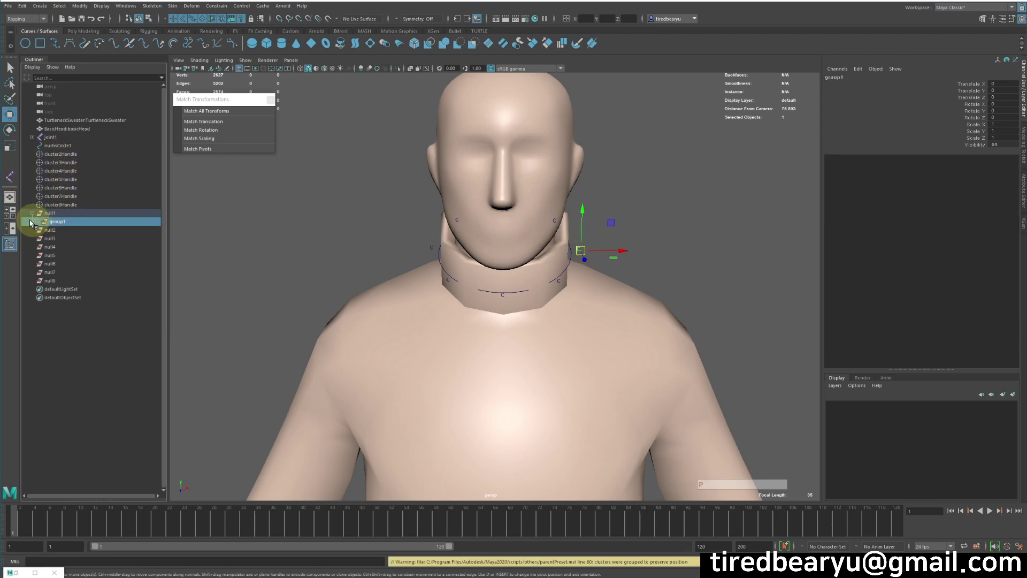
pyautogui.click(33, 213)
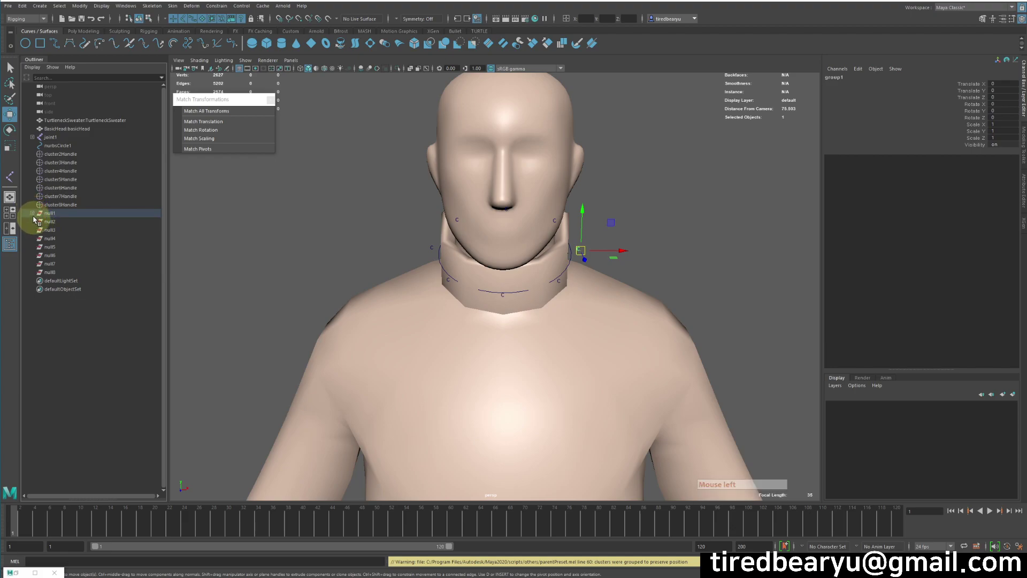
pyautogui.click(33, 214)
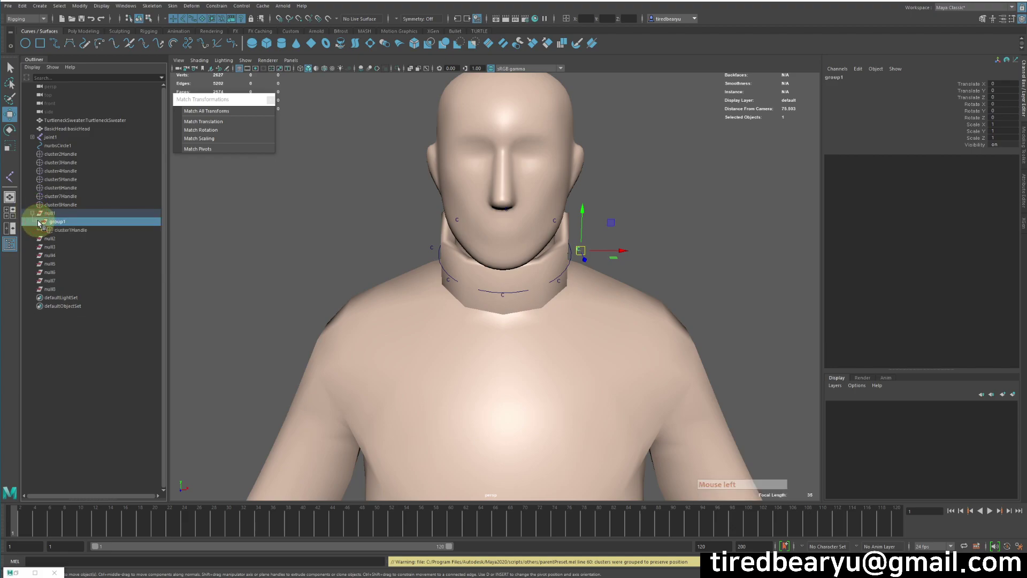
pyautogui.click(70, 230)
pyautogui.click(75, 219)
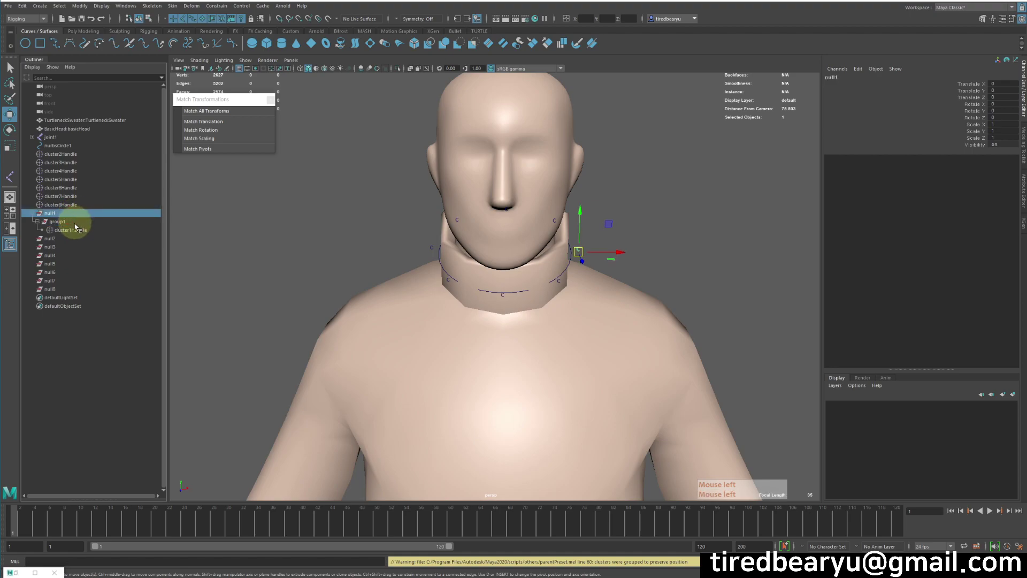
pyautogui.click(80, 229)
pyautogui.click(84, 222)
# Step: Undo the parenting of cluster1Handle under null1, which inserted an extra group in between
pyautogui.hotkey('ctrl', 'z')
pyautogui.hotkey('ctrl', 'z')
pyautogui.hotkey('ctrl', 'z')
pyautogui.hotkey('ctrl', 'z')
pyautogui.hotkey('ctrl', 'z')
pyautogui.hotkey('ctrl', 'z')
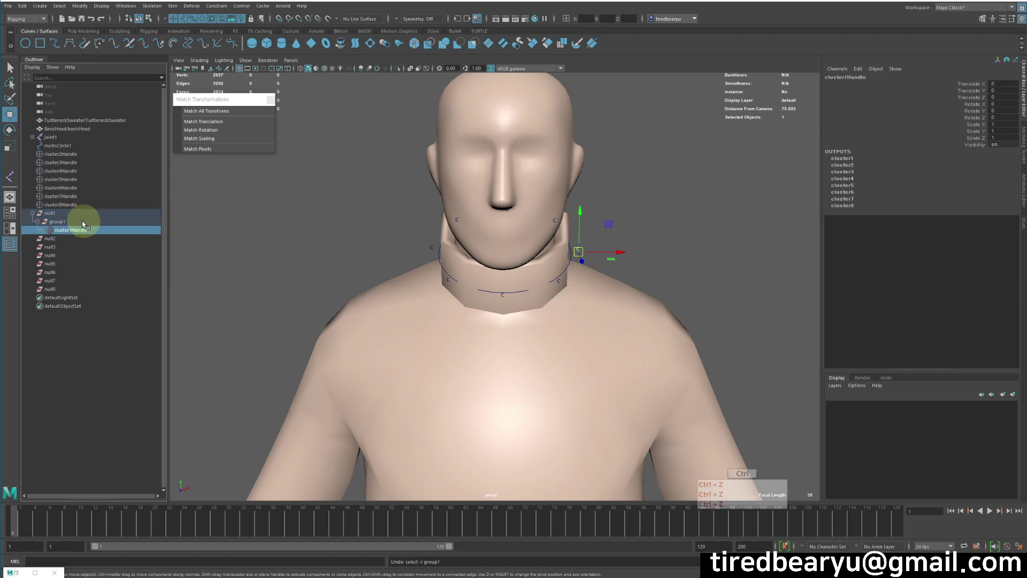
# Step: Parent cluster1Handle directly under null1, without an intermediate group
pyautogui.click(67, 222)
pyautogui.click(80, 154)
pyautogui.moveTo(63, 155); pyautogui.dragTo(60, 234)
pyautogui.click(42, 213)
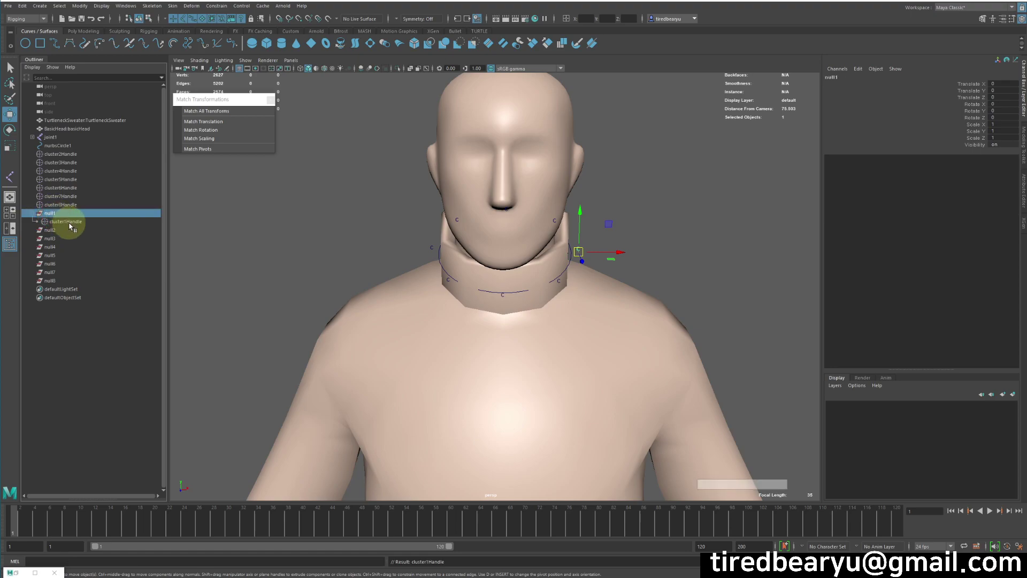
# Step: Parent cluster2Handle through cluster8Handle under null2 through null8 respectively
pyautogui.click(61, 154)
pyautogui.moveTo(65, 155); pyautogui.dragTo(68, 231, button='middle')
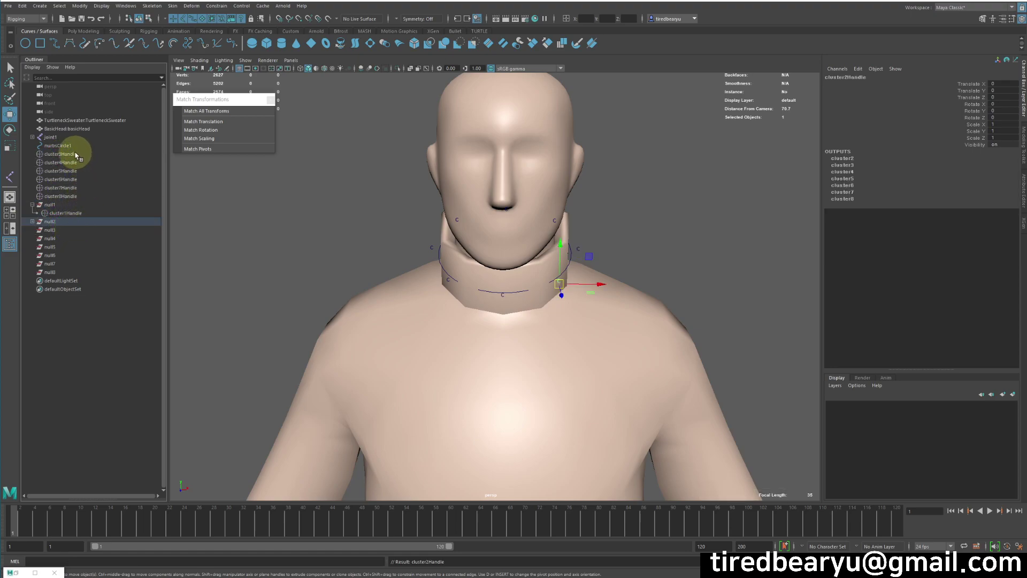
pyautogui.click(76, 154)
pyautogui.moveTo(69, 154); pyautogui.dragTo(79, 231, button='middle')
pyautogui.click(74, 153)
pyautogui.moveTo(70, 154); pyautogui.dragTo(60, 233, button='middle')
pyautogui.click(67, 153)
pyautogui.moveTo(65, 153); pyautogui.dragTo(56, 234, button='middle')
pyautogui.click(71, 154)
pyautogui.moveTo(71, 155); pyautogui.dragTo(69, 233, button='middle')
pyautogui.click(69, 153)
pyautogui.moveTo(69, 153); pyautogui.dragTo(62, 233, button='middle')
pyautogui.click(74, 154)
pyautogui.moveTo(73, 154); pyautogui.dragTo(69, 234, button='middle')
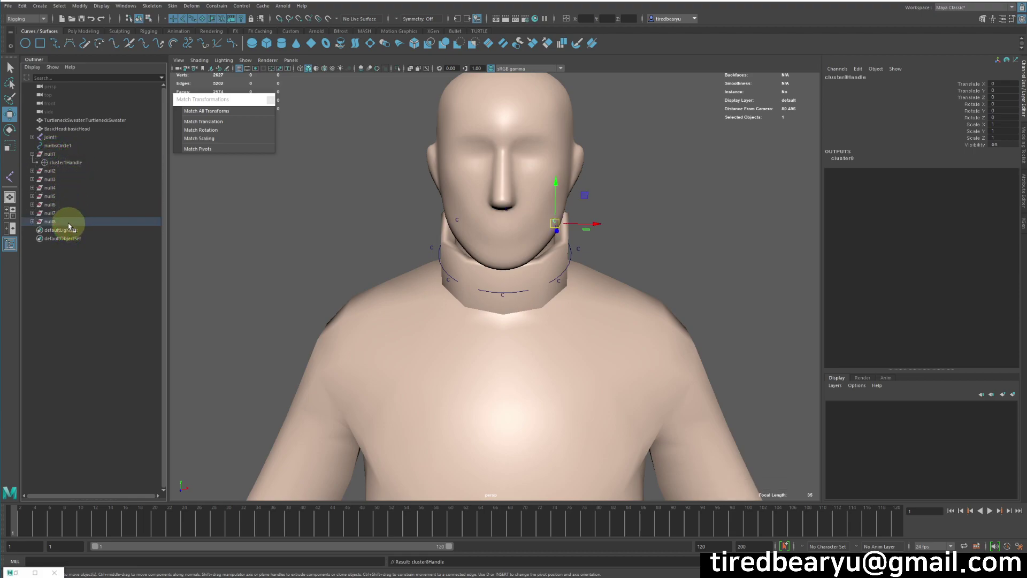
# Step: Test null8 by moving it freely around the collar, and undo the moves
pyautogui.click(48, 220)
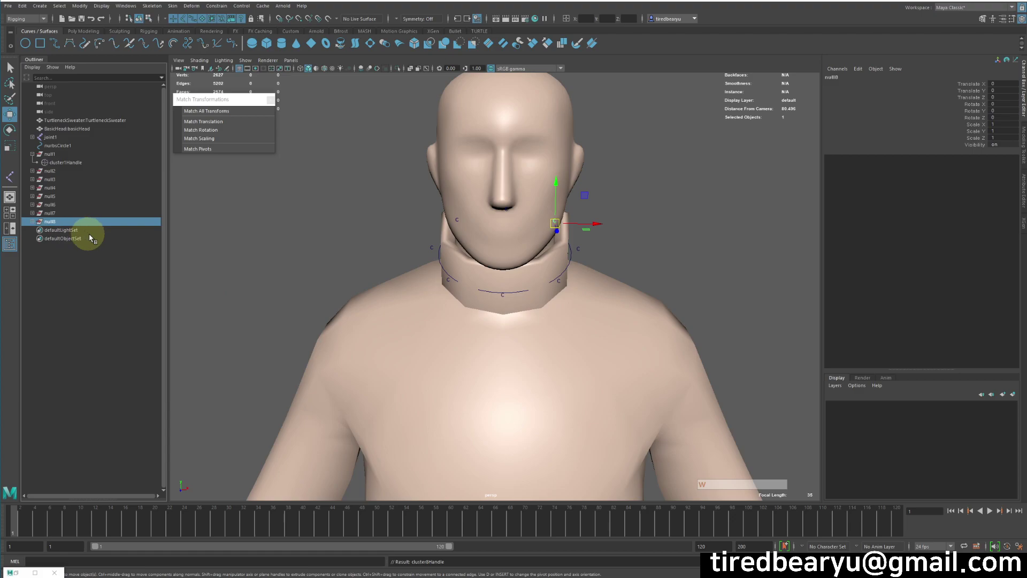
pyautogui.moveTo(448, 332); pyautogui.dragTo(542, 311, button='middle')
pyautogui.press('z')
pyautogui.press('z')
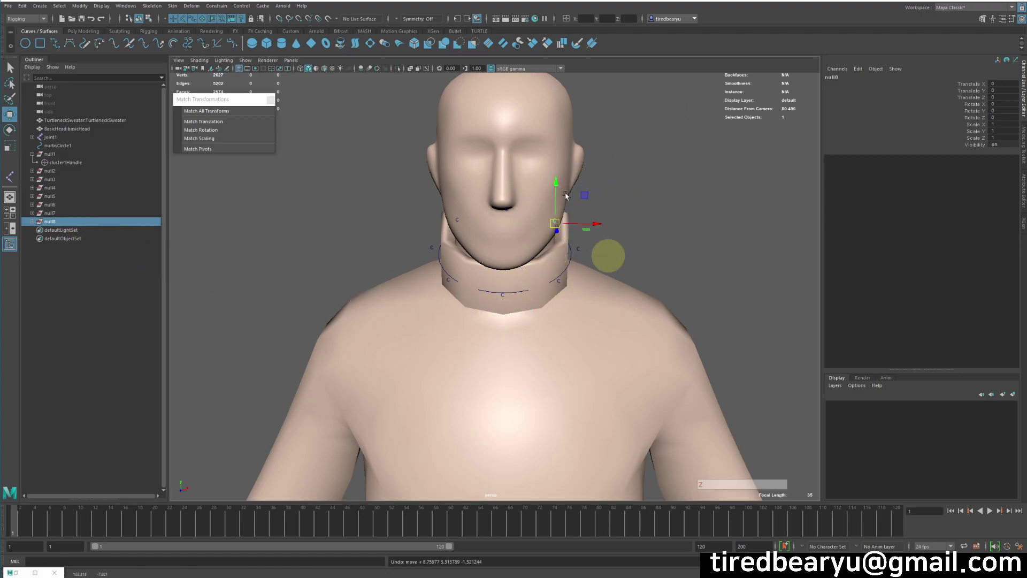
pyautogui.keyDown('alt'); pyautogui.moveTo(525, 314); pyautogui.dragTo(580, 259); pyautogui.keyUp('alt')
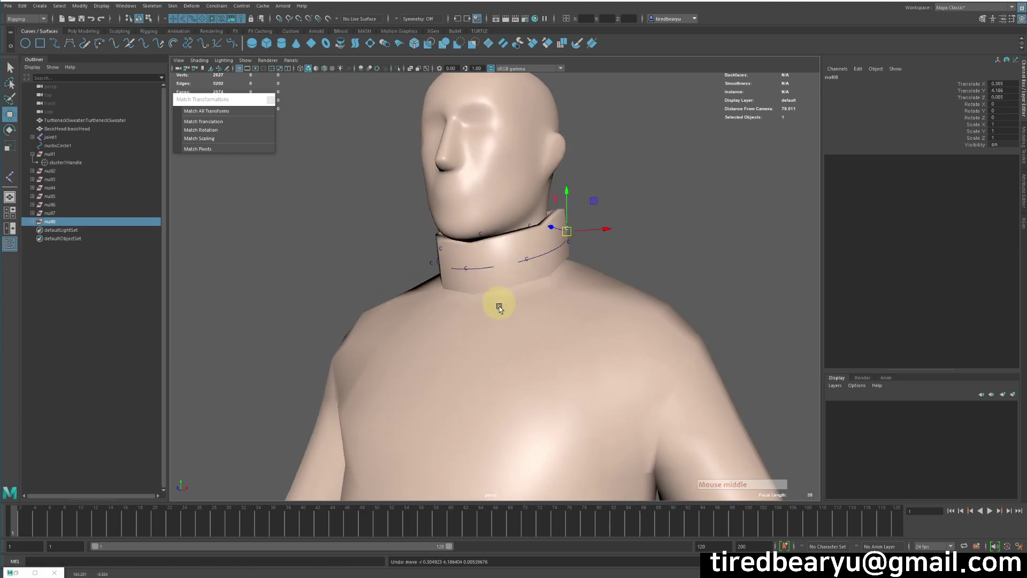
pyautogui.keyDown('alt'); pyautogui.moveTo(498, 298); pyautogui.dragTo(520, 323); pyautogui.keyUp('alt')
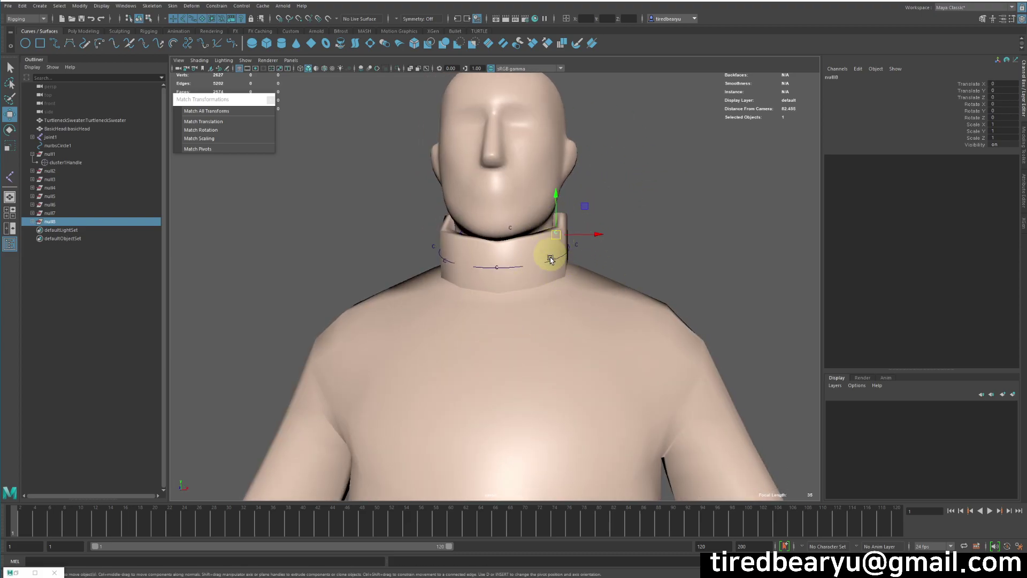
# Step: Group null1 through null8 together under one new parent group
pyautogui.keyDown('shift'); pyautogui.click(58, 173); pyautogui.keyUp('shift')
pyautogui.click(32, 154)
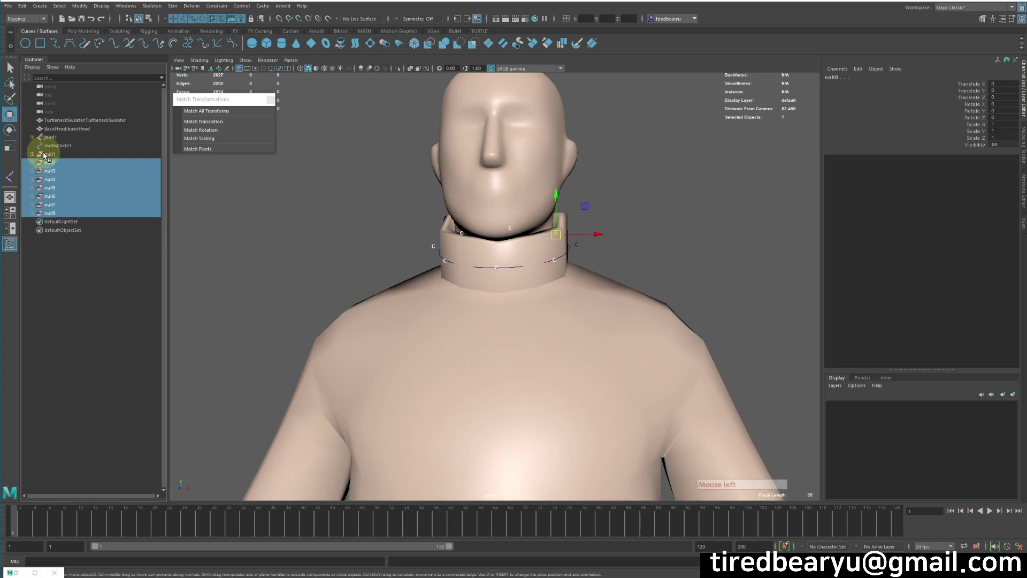
pyautogui.click(49, 154)
pyautogui.keyDown('shift'); pyautogui.click(59, 213); pyautogui.keyUp('shift')
pyautogui.hotkey('ctrl', 'g')
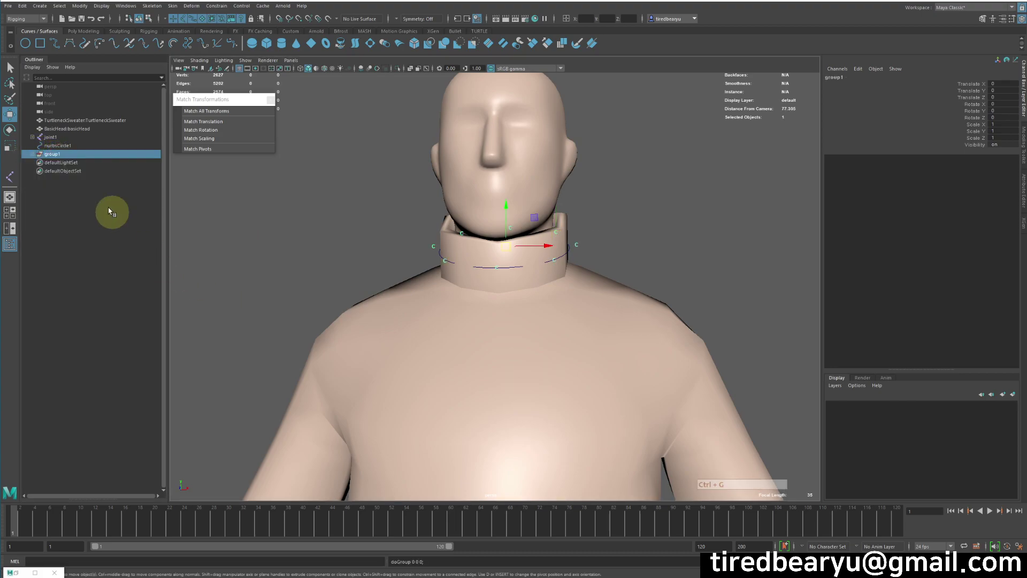
# Step: Expand the new parent group's hierarchy, test-move the group, undo the move, and inspect the clusters around the collar
pyautogui.click(32, 154)
pyautogui.moveTo(321, 293); pyautogui.dragTo(446, 331, button='middle')
pyautogui.hotkey('ctrl', 'z')
pyautogui.keyDown('alt'); pyautogui.moveTo(367, 328); pyautogui.dragTo(542, 322); pyautogui.keyUp('alt')
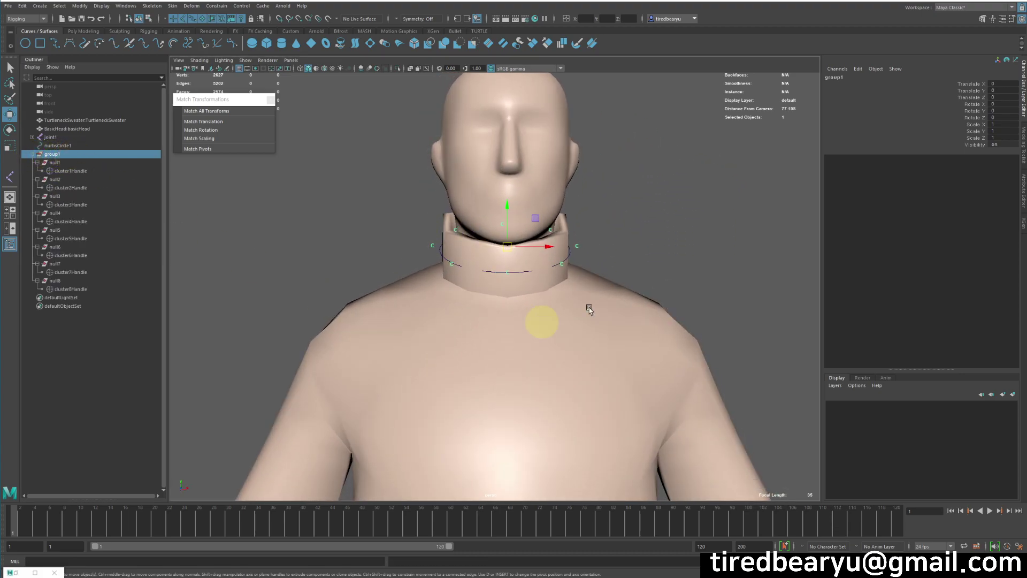
pyautogui.click(39, 154)
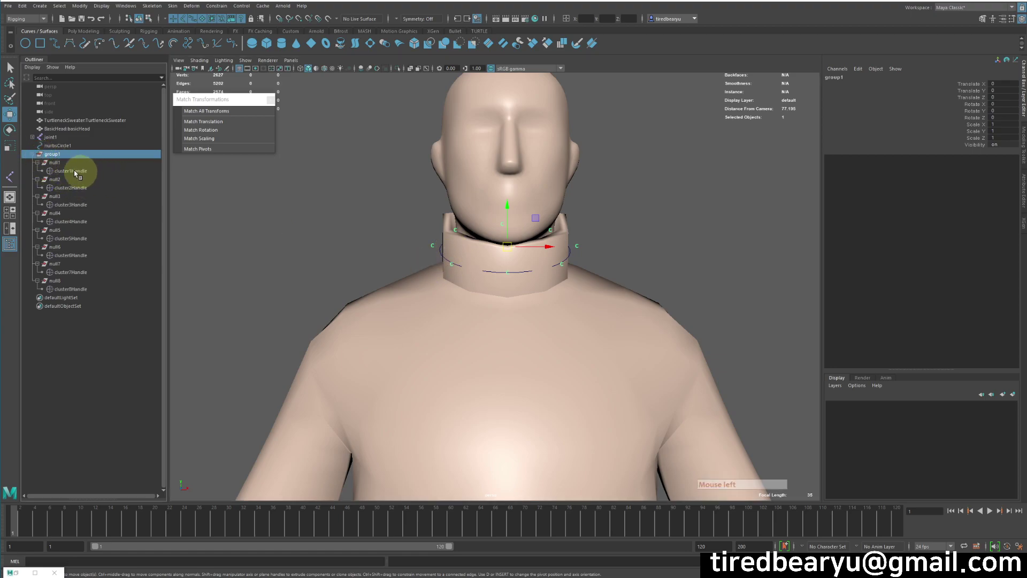
pyautogui.keyDown('alt'); pyautogui.moveTo(578, 280); pyautogui.dragTo(564, 252); pyautogui.keyUp('alt')
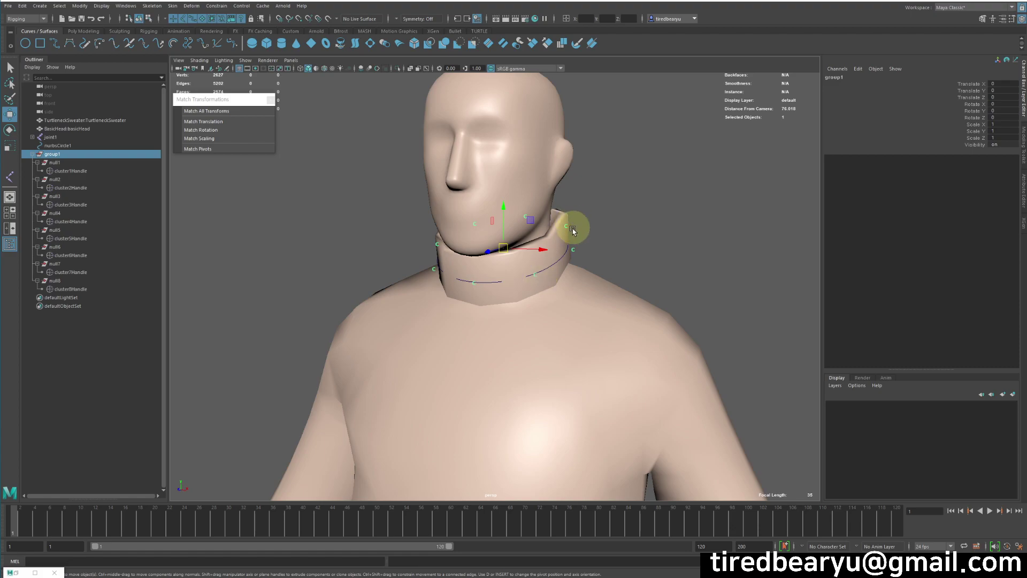
pyautogui.keyDown('alt'); pyautogui.moveTo(539, 220); pyautogui.dragTo(541, 261); pyautogui.keyUp('alt')
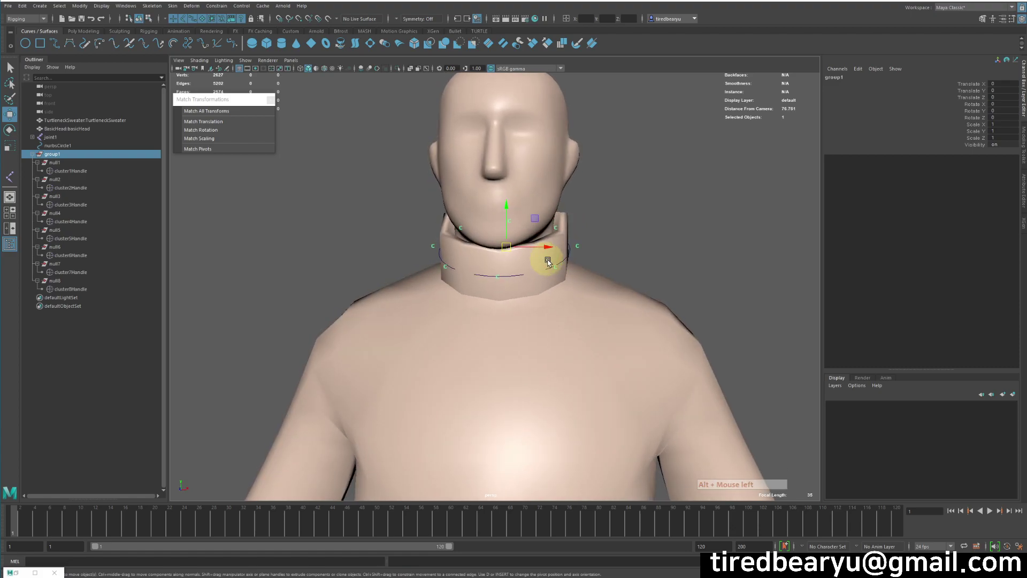
# Step: Rig null1 through null8 for KeepOut using the Muscle self/multi collision command
pyautogui.click(546, 241)
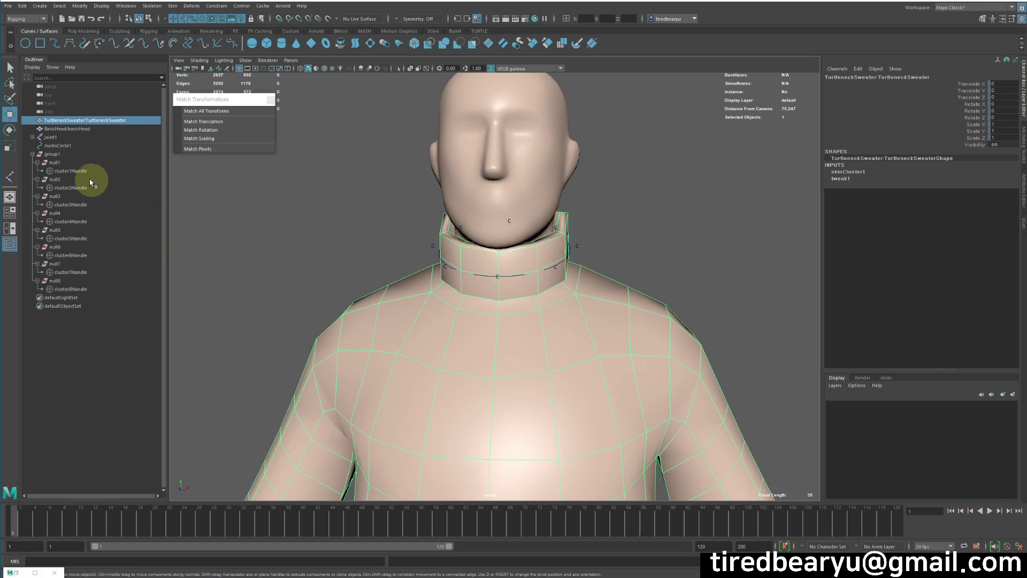
pyautogui.click(73, 163)
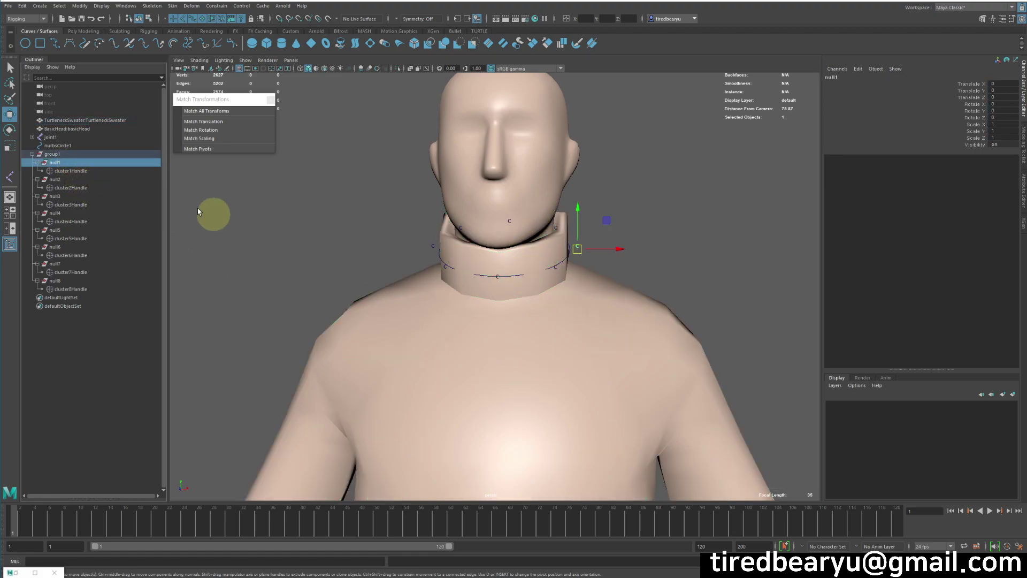
pyautogui.keyDown('ctrl'); pyautogui.click(72, 180); pyautogui.keyUp('ctrl')
pyautogui.keyDown('ctrl'); pyautogui.click(69, 197); pyautogui.keyUp('ctrl')
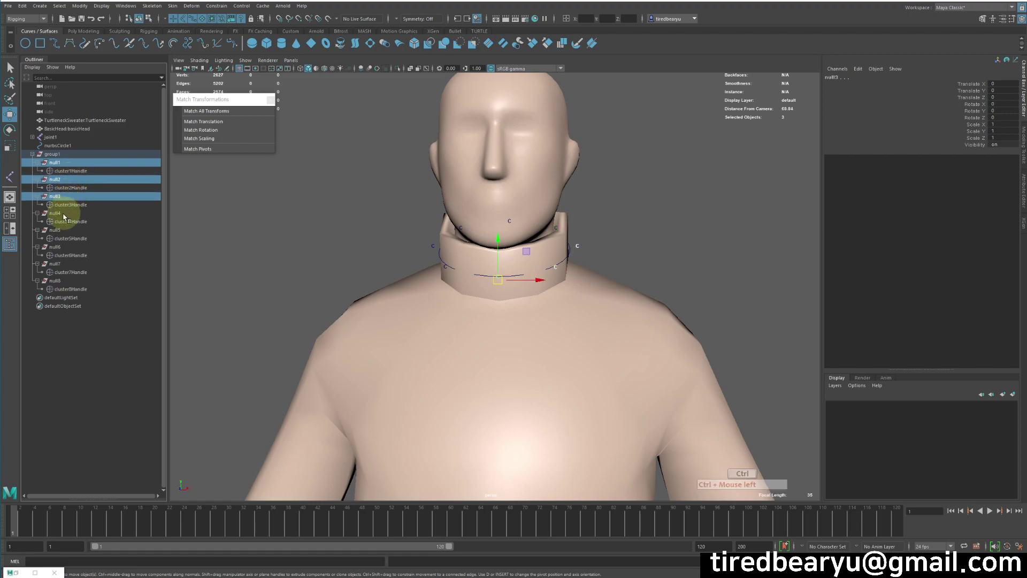
pyautogui.keyDown('ctrl'); pyautogui.click(63, 214); pyautogui.keyUp('ctrl')
pyautogui.keyDown('ctrl'); pyautogui.click(64, 230); pyautogui.keyUp('ctrl')
pyautogui.keyDown('ctrl'); pyautogui.click(70, 255); pyautogui.keyUp('ctrl')
pyautogui.keyDown('ctrl'); pyautogui.click(69, 246); pyautogui.keyUp('ctrl')
pyautogui.keyDown('ctrl'); pyautogui.click(70, 255); pyautogui.keyUp('ctrl')
pyautogui.keyDown('ctrl'); pyautogui.click(68, 263); pyautogui.keyUp('ctrl')
pyautogui.keyDown('ctrl'); pyautogui.click(70, 280); pyautogui.keyUp('ctrl')
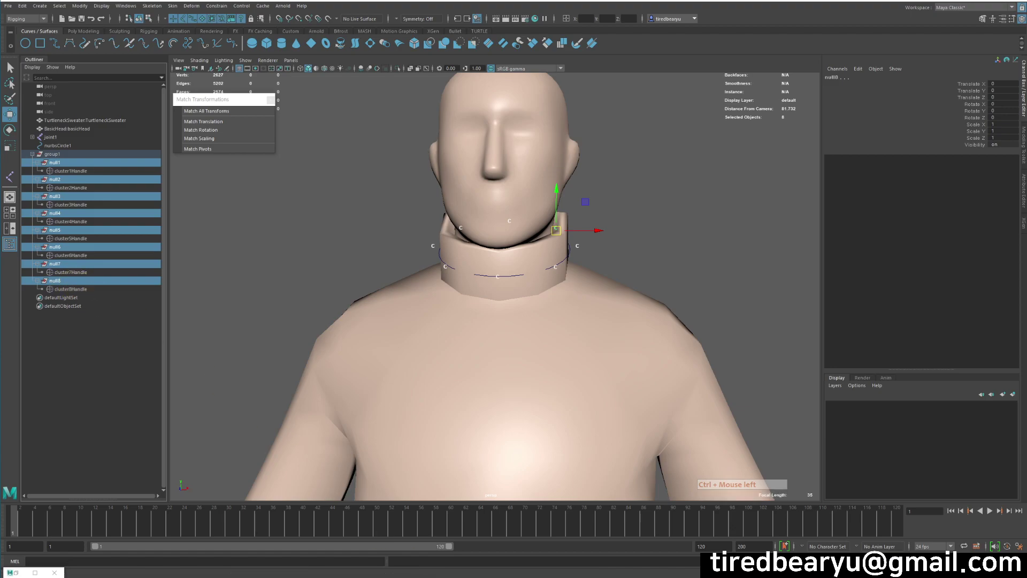
pyautogui.moveTo(467, 575)
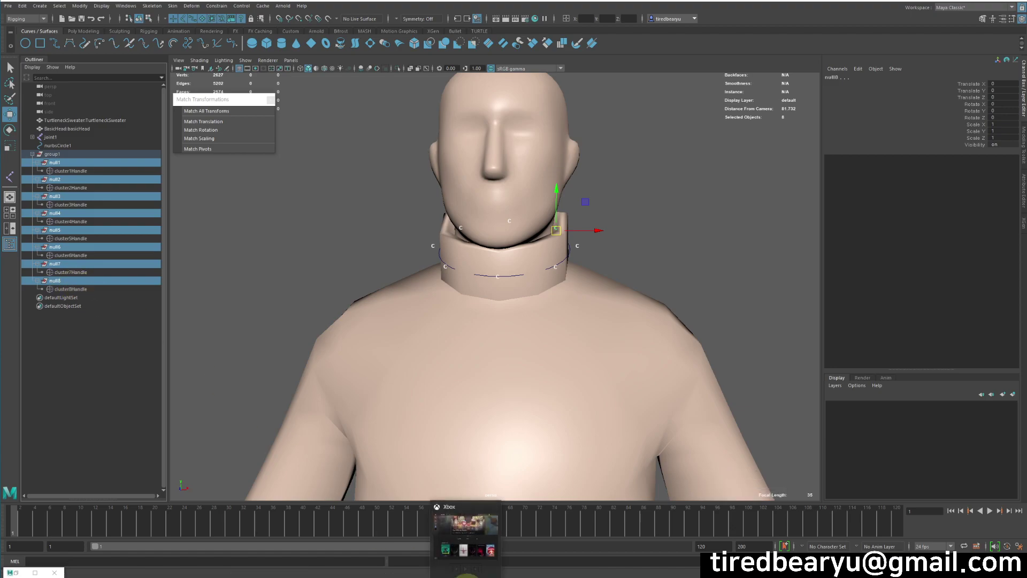
pyautogui.click(188, 6)
pyautogui.moveTo(250, 123)
pyautogui.click(333, 114)
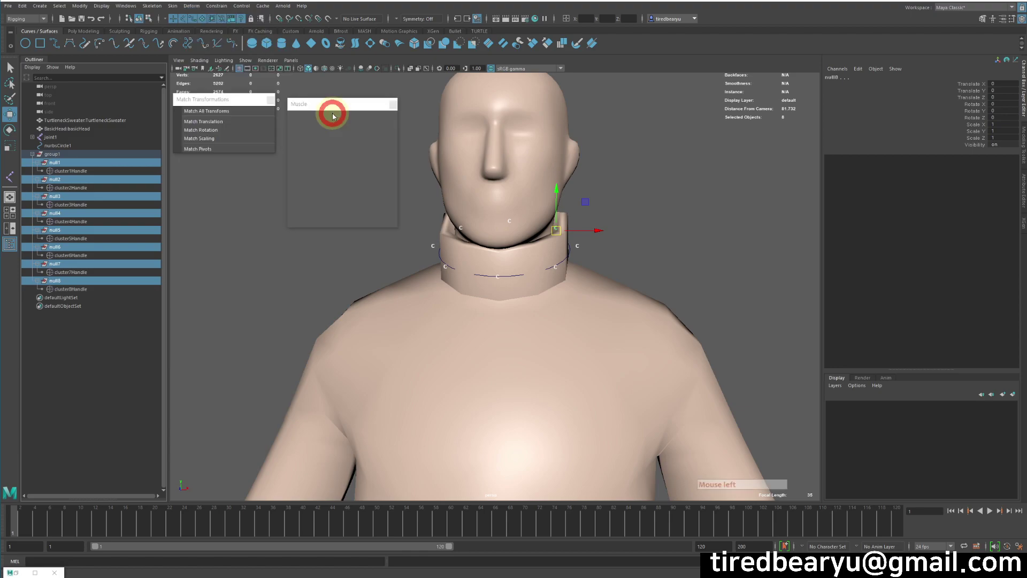
pyautogui.moveTo(345, 106); pyautogui.dragTo(649, 99)
pyautogui.moveTo(647, 192)
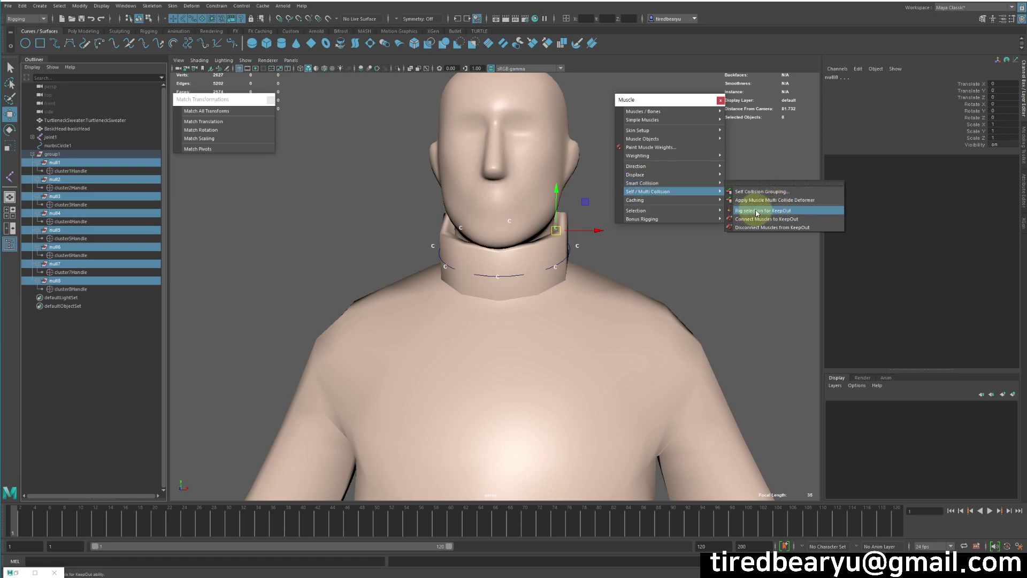
pyautogui.click(795, 212)
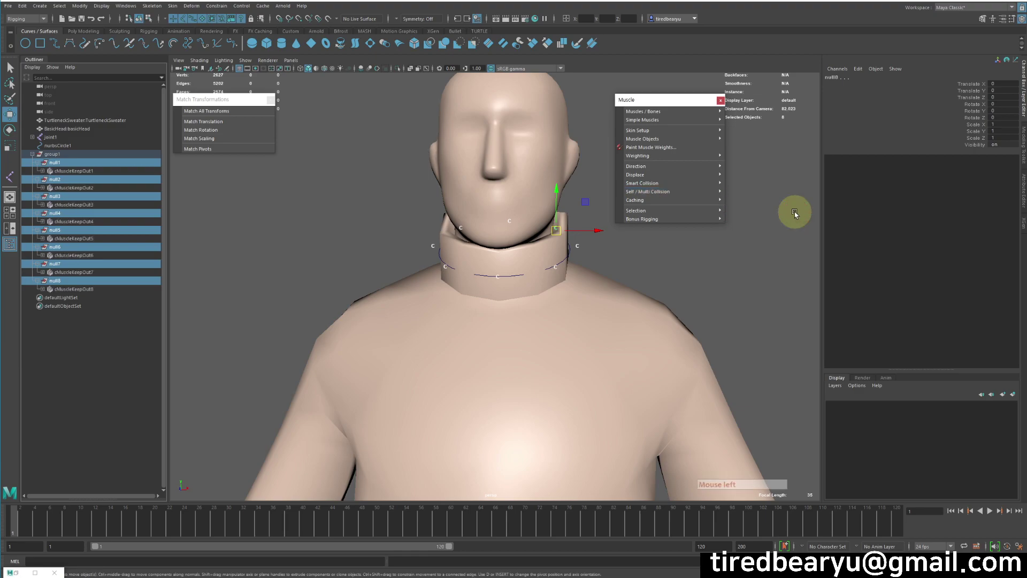
# Step: Inspect the KeepOut hierarchy under null1, from cMuscleKeepOut1 and its driven group down to cluster1Handle
pyautogui.click(55, 162)
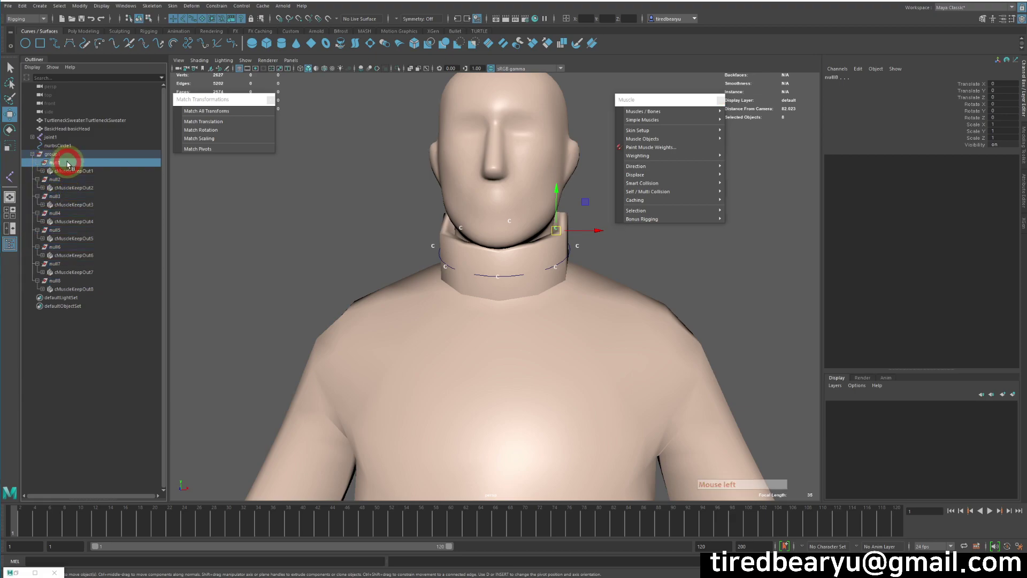
pyautogui.click(42, 171)
pyautogui.click(78, 171)
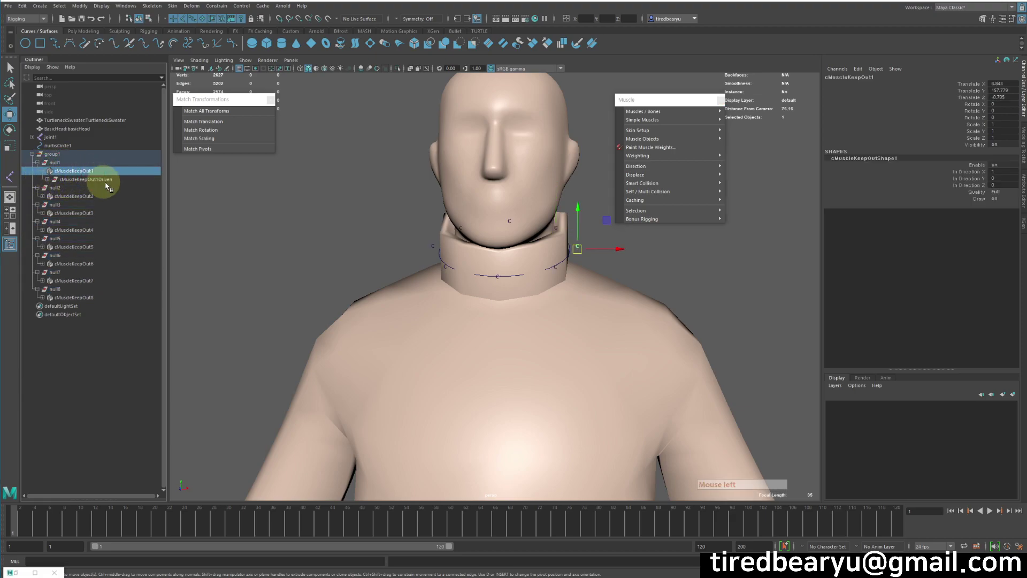
pyautogui.click(88, 180)
pyautogui.click(47, 179)
pyautogui.click(105, 171)
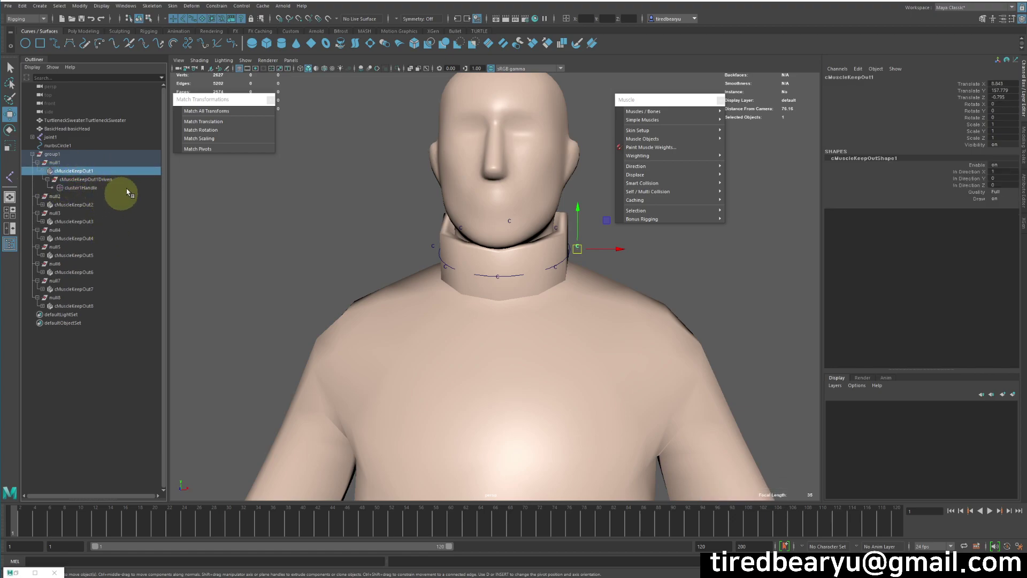
pyautogui.keyDown('alt'); pyautogui.moveTo(494, 270); pyautogui.dragTo(584, 246); pyautogui.keyUp('alt')
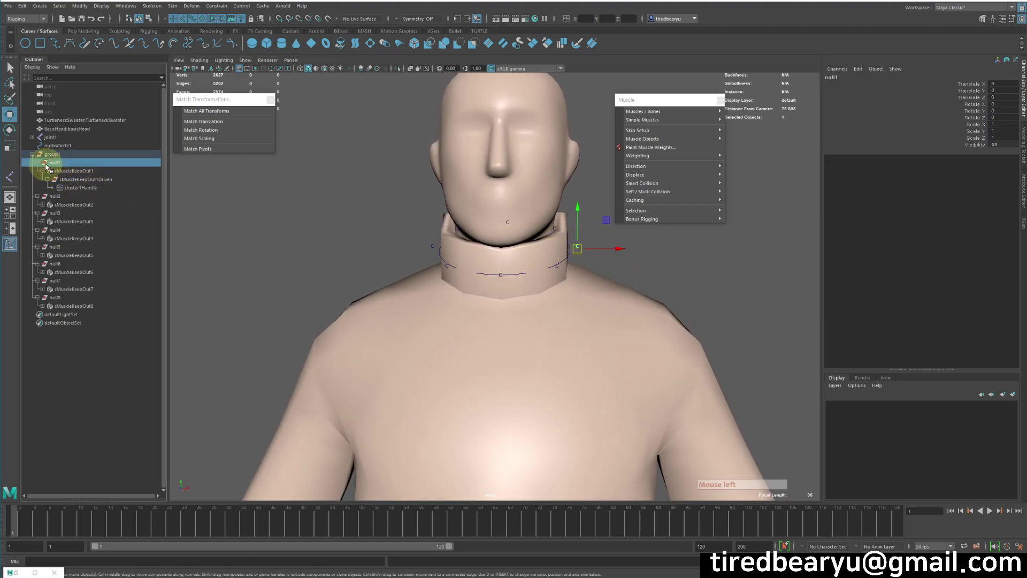
pyautogui.click(554, 234)
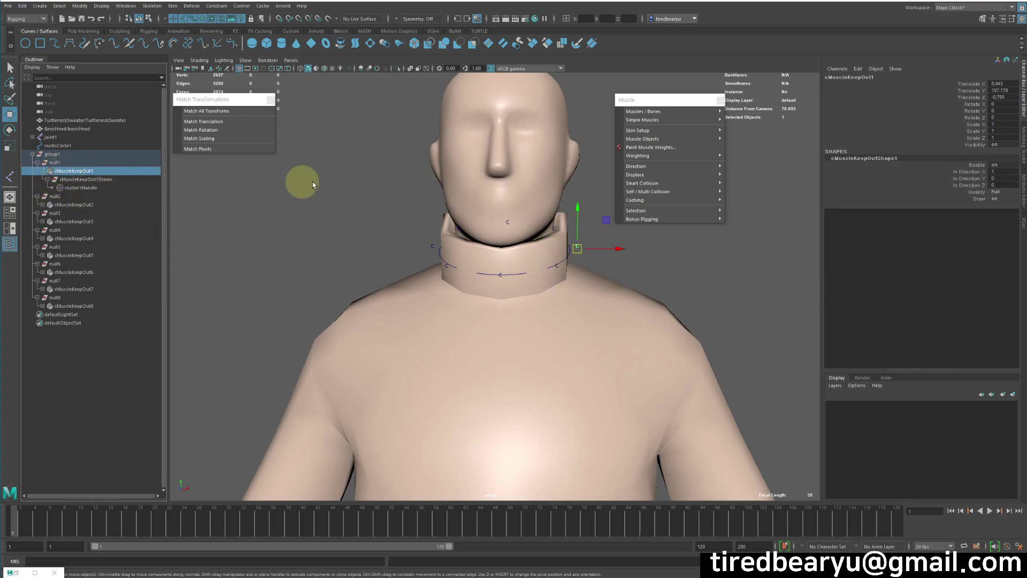
# Step: Duplicate the head mesh and unlock all translate, rotate, scale and visibility channels on the copy
pyautogui.click(557, 140)
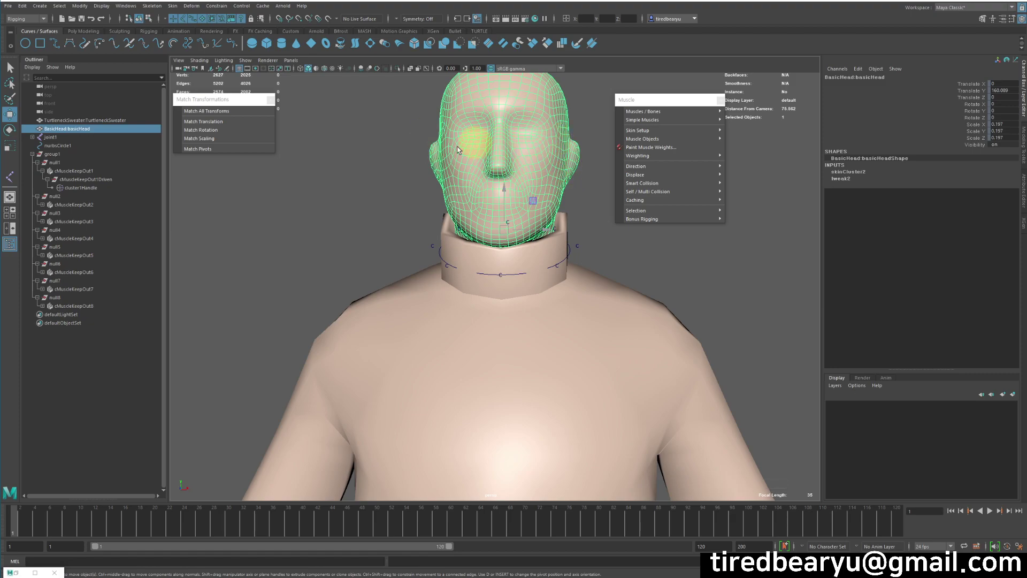
pyautogui.hotkey('ctrl', 'd')
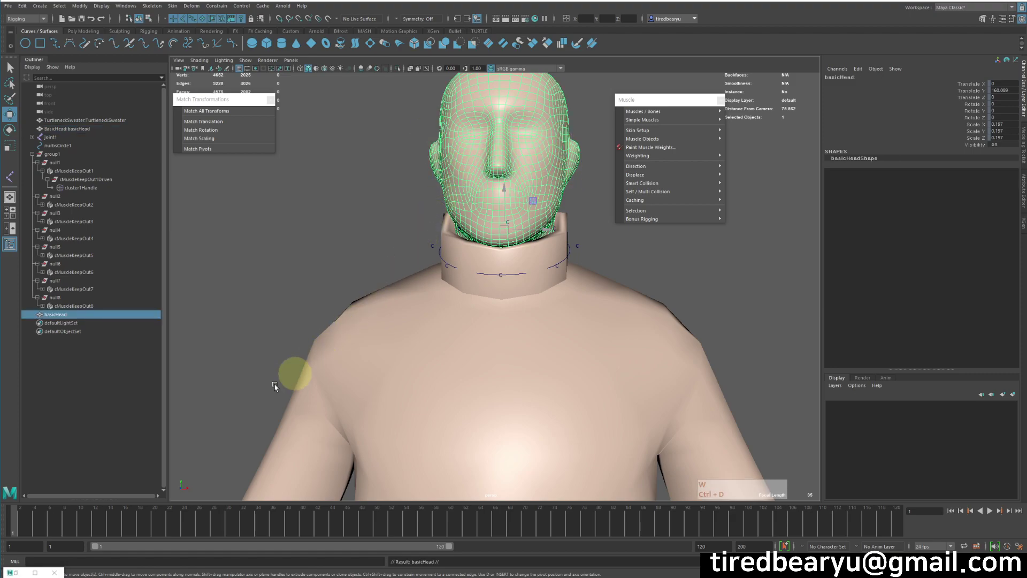
pyautogui.click(65, 315)
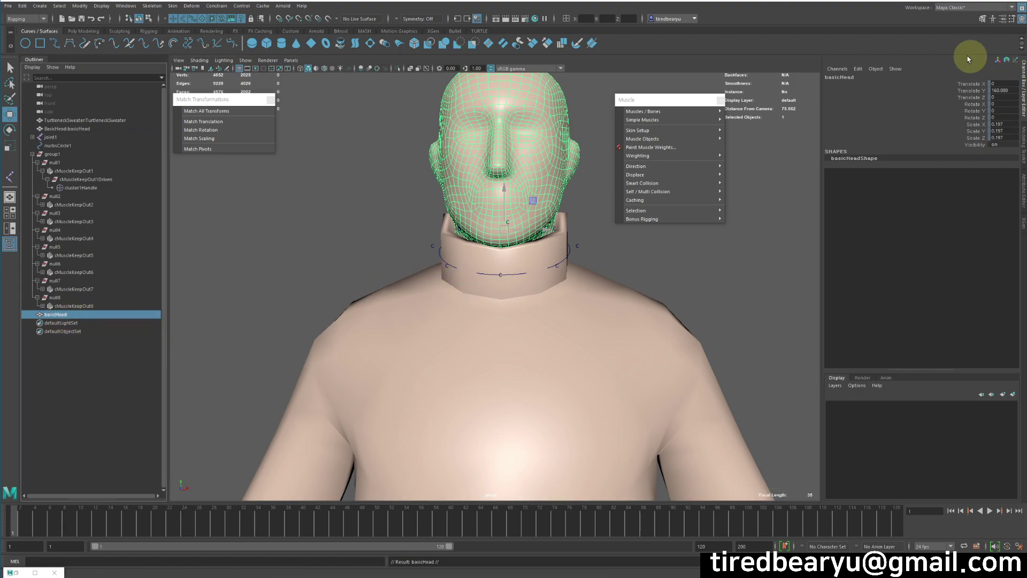
pyautogui.moveTo(971, 85); pyautogui.dragTo(975, 142)
pyautogui.rightClick(979, 128)
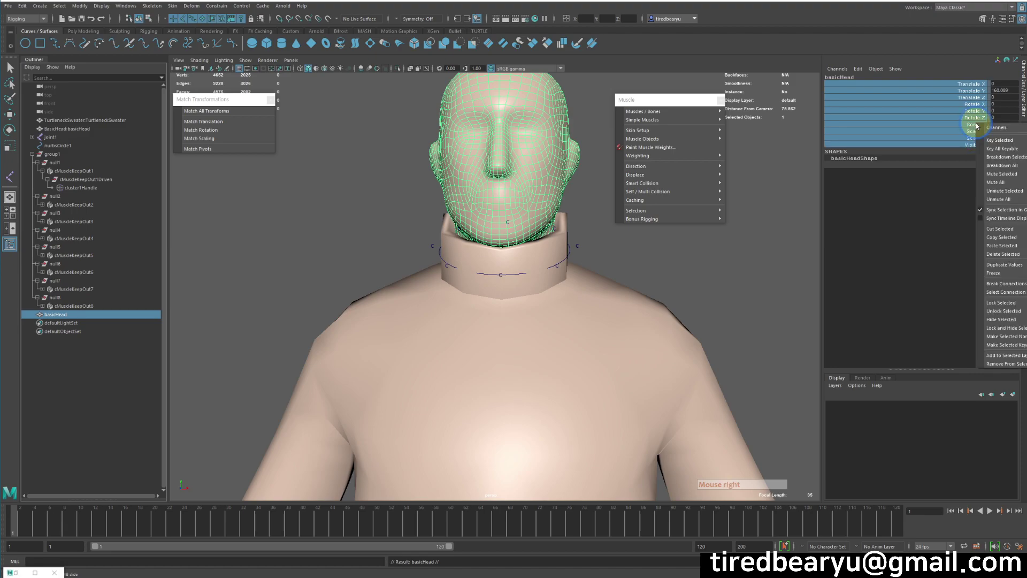
pyautogui.click(1010, 285)
# Step: Test whether the duplicated head moves freely, and undo the moves
pyautogui.keyDown('alt'); pyautogui.moveTo(589, 245); pyautogui.dragTo(614, 298); pyautogui.keyUp('alt')
pyautogui.press('w')
pyautogui.moveTo(614, 298); pyautogui.dragTo(591, 289, button='middle')
pyautogui.press('z')
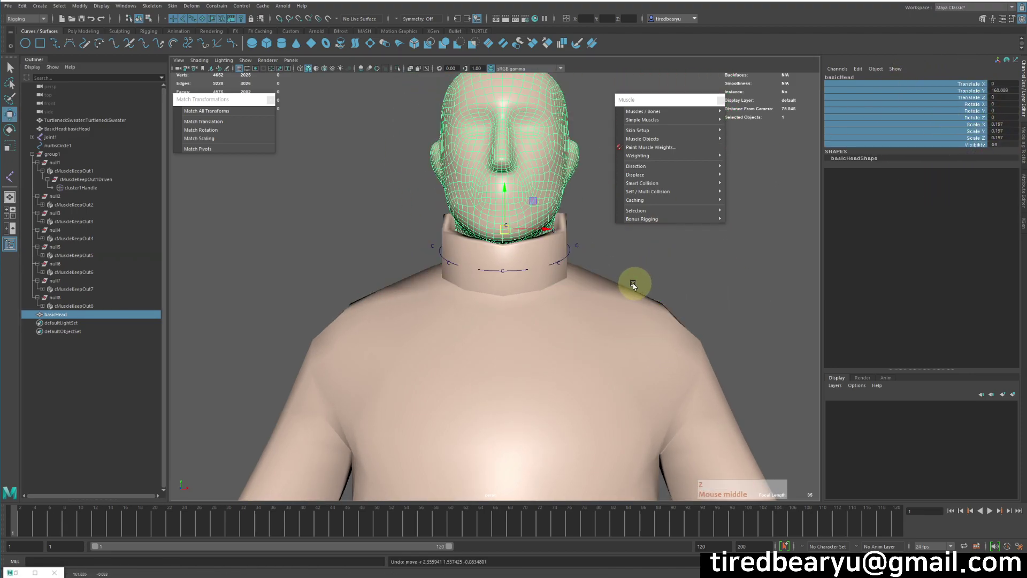
pyautogui.moveTo(593, 239); pyautogui.dragTo(694, 266, button='middle')
pyautogui.press('z')
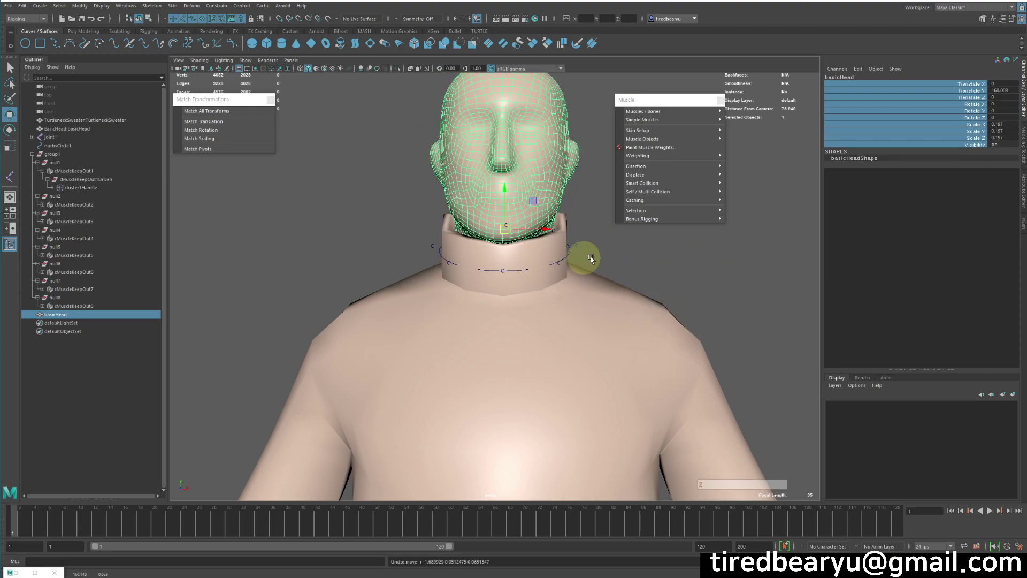
# Step: Convert the duplicated basicHead mesh to a muscle object with Convert Surface to Muscle/Bone, and keep it selected for moving
pyautogui.moveTo(661, 138)
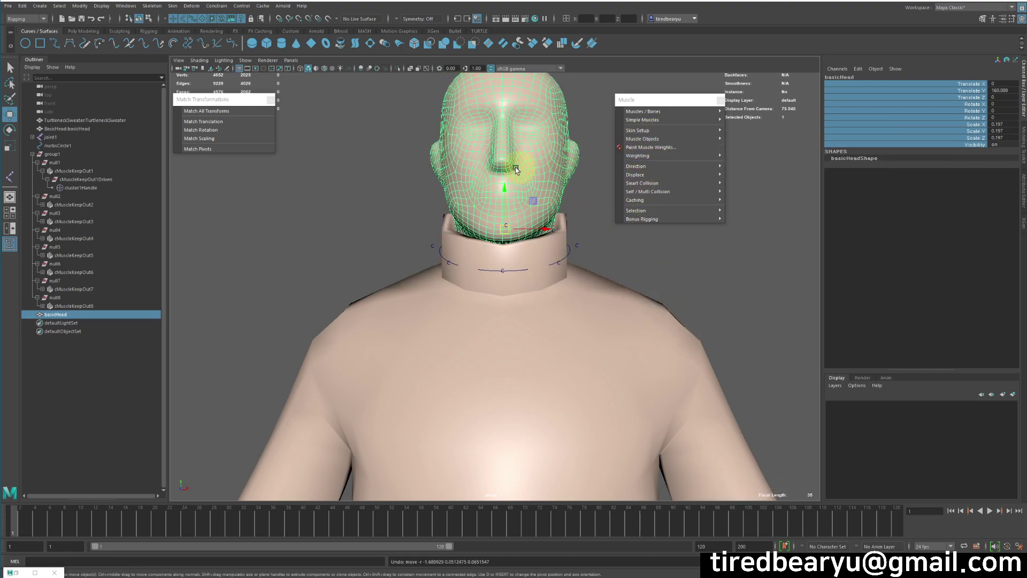
pyautogui.moveTo(651, 119)
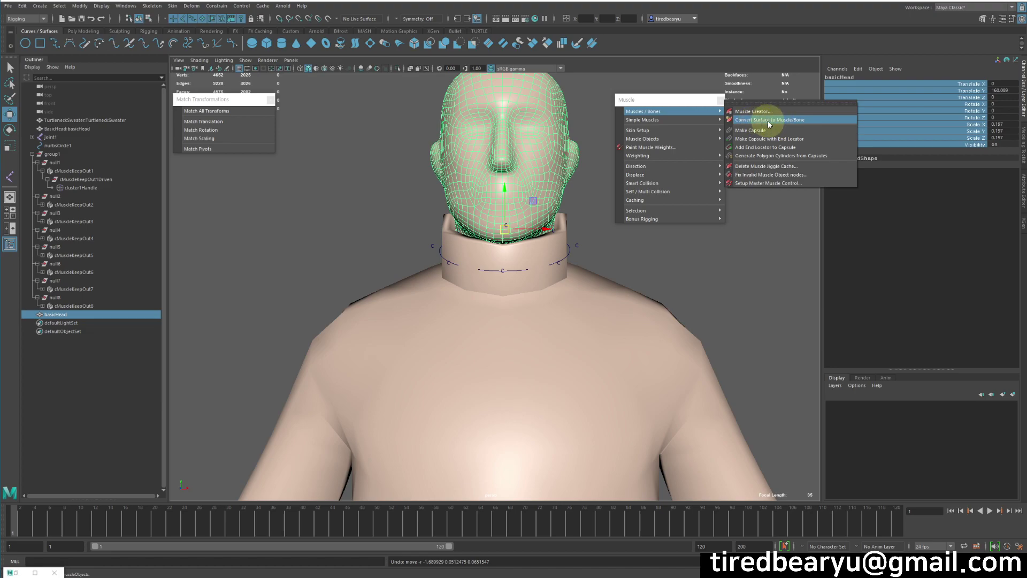
pyautogui.click(787, 121)
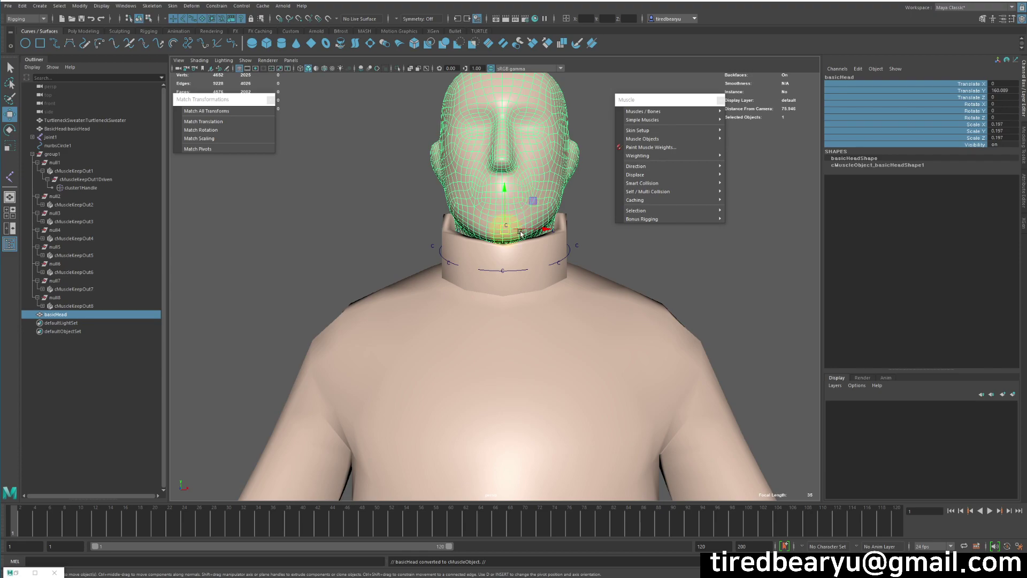
pyautogui.click(126, 351)
pyautogui.click(105, 312)
pyautogui.press('w')
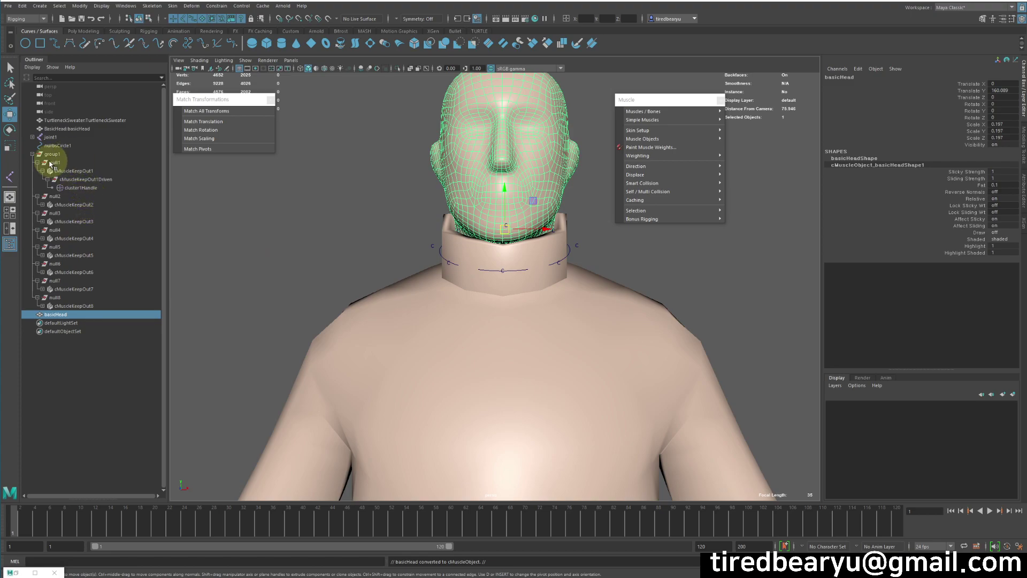
# Step: Connect the basicHead muscle object to cMuscleKeepOut1 through cMuscleKeepOut8 with Connect Muscles to KeepOut
pyautogui.click(43, 170)
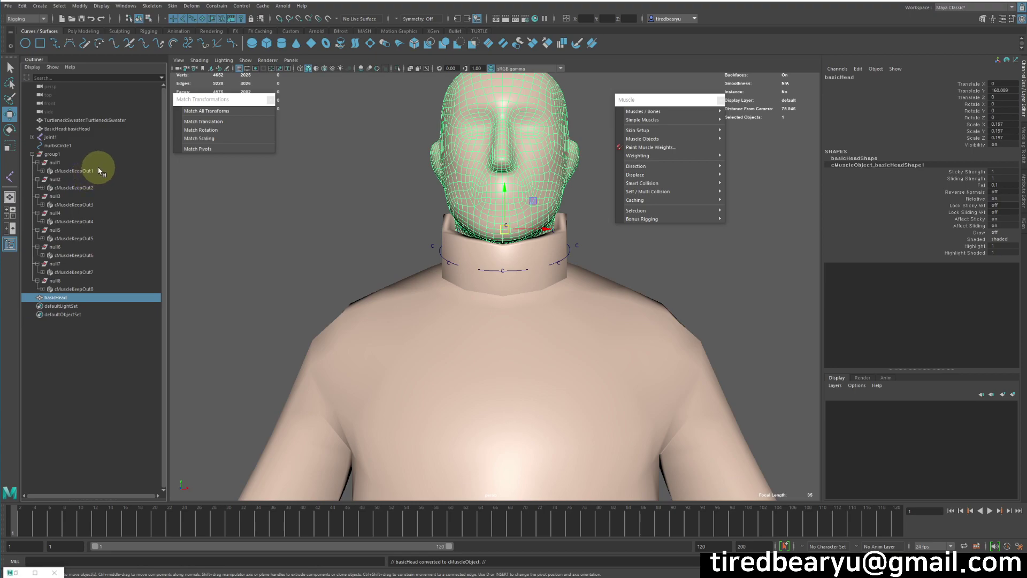
pyautogui.click(80, 170)
pyautogui.keyDown('ctrl'); pyautogui.click(90, 189); pyautogui.keyUp('ctrl')
pyautogui.keyDown('ctrl'); pyautogui.click(87, 205); pyautogui.keyUp('ctrl')
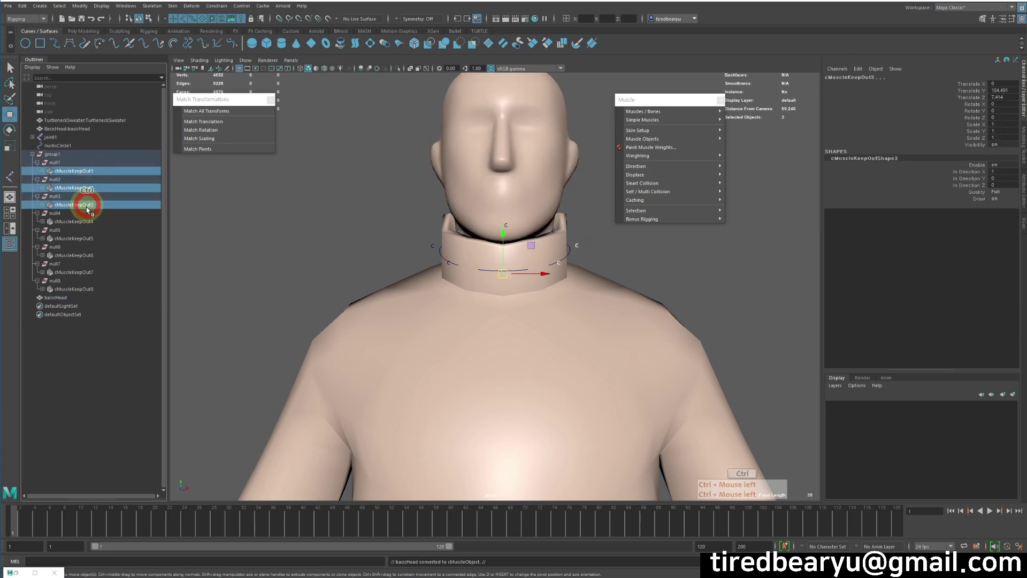
pyautogui.keyDown('ctrl'); pyautogui.click(92, 223); pyautogui.keyUp('ctrl')
pyautogui.keyDown('ctrl'); pyautogui.click(93, 239); pyautogui.keyUp('ctrl')
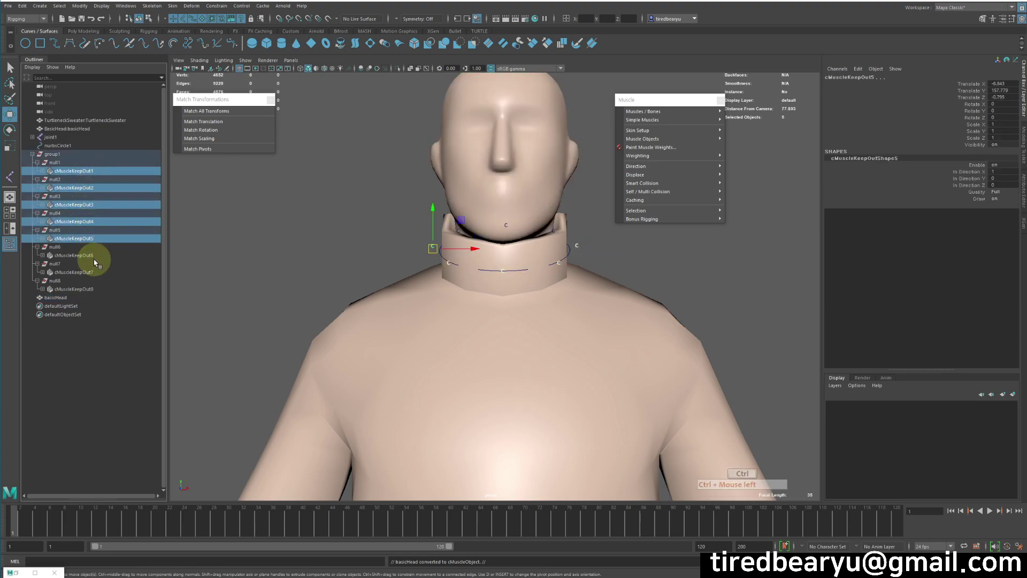
pyautogui.keyDown('ctrl'); pyautogui.click(92, 256); pyautogui.keyUp('ctrl')
pyautogui.keyDown('ctrl'); pyautogui.click(93, 272); pyautogui.keyUp('ctrl')
pyautogui.keyDown('ctrl'); pyautogui.click(95, 290); pyautogui.keyUp('ctrl')
pyautogui.keyDown('ctrl'); pyautogui.click(85, 298); pyautogui.keyUp('ctrl')
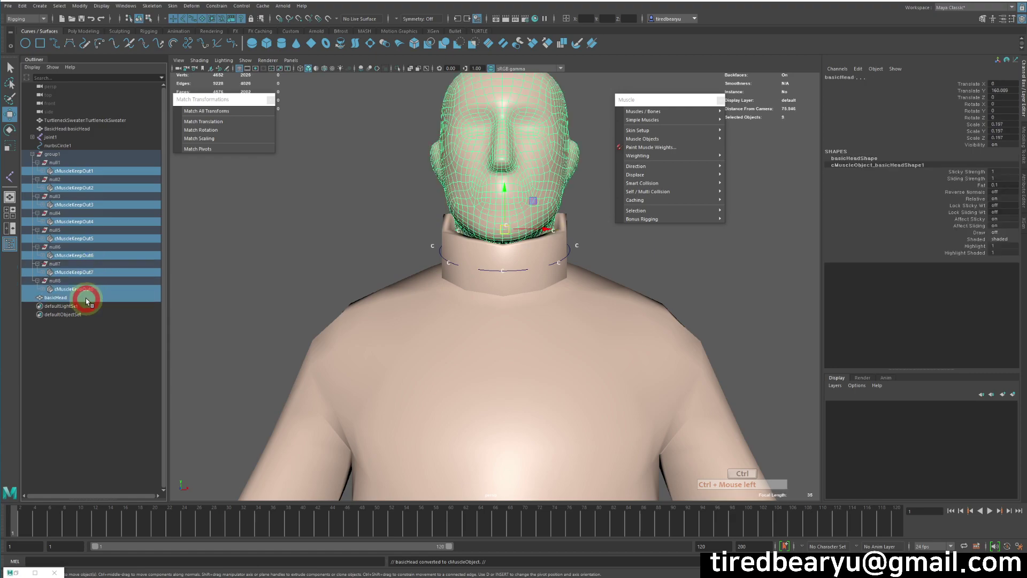
pyautogui.moveTo(645, 194)
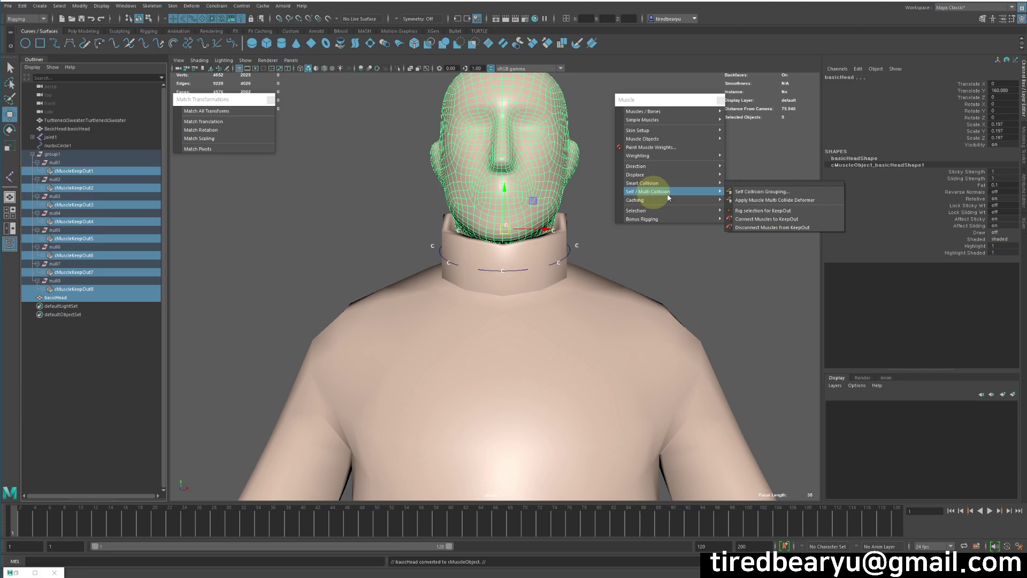
pyautogui.click(782, 223)
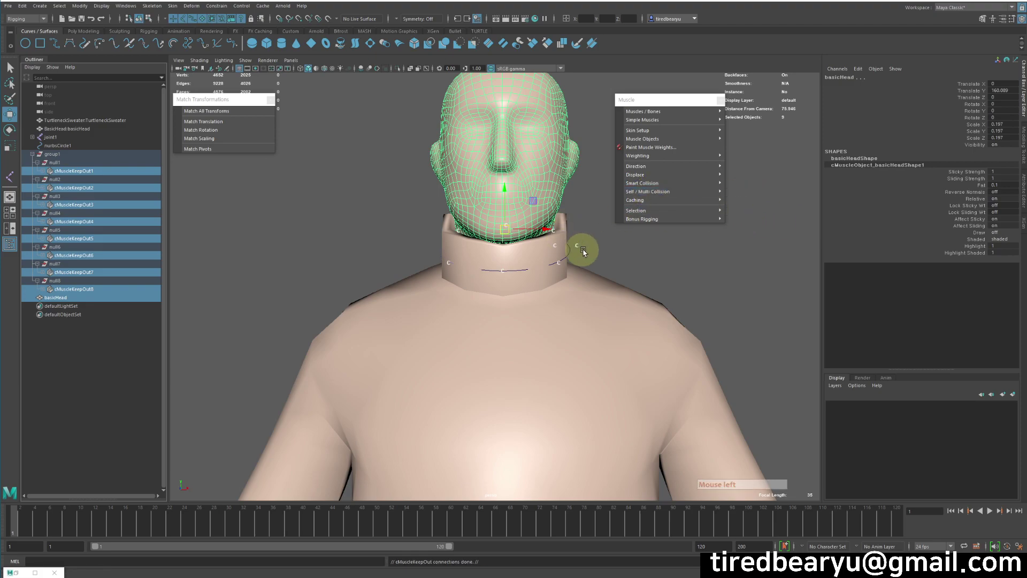
# Step: Test the collar collision by moving the duplicated head toward the collar's sides, and undo the moves
pyautogui.click(626, 266)
pyautogui.click(64, 296)
pyautogui.moveTo(374, 347)
pyautogui.mouseDown(button='middle')
pyautogui.moveTo(420, 340)
pyautogui.moveTo(323, 335)
pyautogui.moveTo(401, 339)
pyautogui.moveTo(348, 344)
pyautogui.moveTo(380, 358)
pyautogui.moveTo(392, 339)
pyautogui.moveTo(386, 345)
pyautogui.mouseUp(button='middle')
pyautogui.moveTo(522, 314)
pyautogui.mouseDown(button='middle')
pyautogui.moveTo(520, 326)
pyautogui.moveTo(553, 330)
pyautogui.moveTo(624, 319)
pyautogui.moveTo(681, 245)
pyautogui.moveTo(672, 303)
pyautogui.moveTo(508, 293)
pyautogui.moveTo(527, 305)
pyautogui.mouseUp(button='middle')
pyautogui.press('4')
pyautogui.press('5')
pyautogui.press('z')
pyautogui.press('z')
pyautogui.press('z')
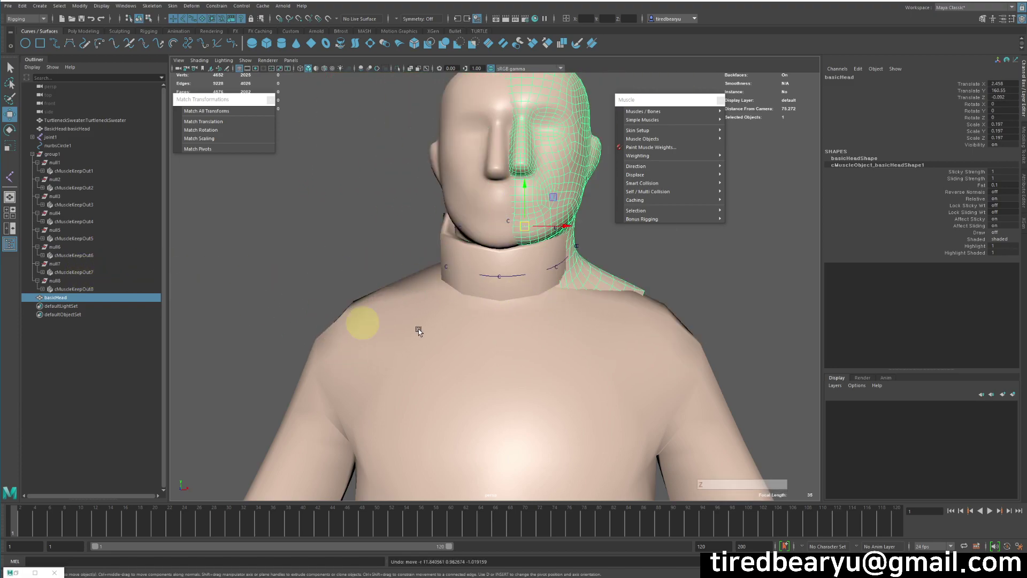
pyautogui.moveTo(576, 304)
pyautogui.mouseDown(button='middle')
pyautogui.moveTo(532, 303)
pyautogui.moveTo(595, 300)
pyautogui.mouseUp(button='middle')
pyautogui.press('z')
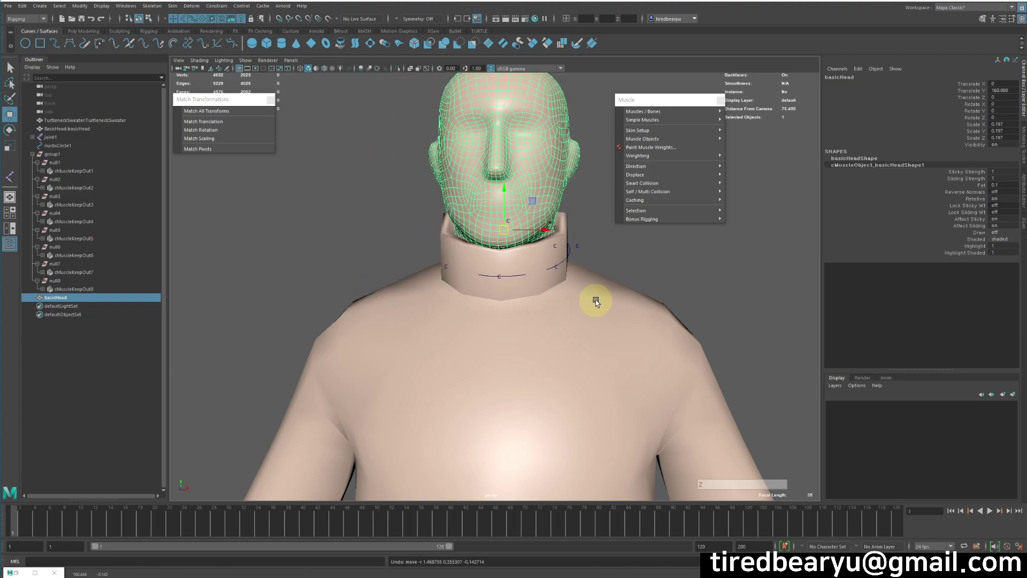
# Step: Examine where each cMuscleKeepOut node sits around the collar and which In Direction its shape uses
pyautogui.keyDown('alt'); pyautogui.moveTo(596, 257); pyautogui.dragTo(579, 247); pyautogui.keyUp('alt')
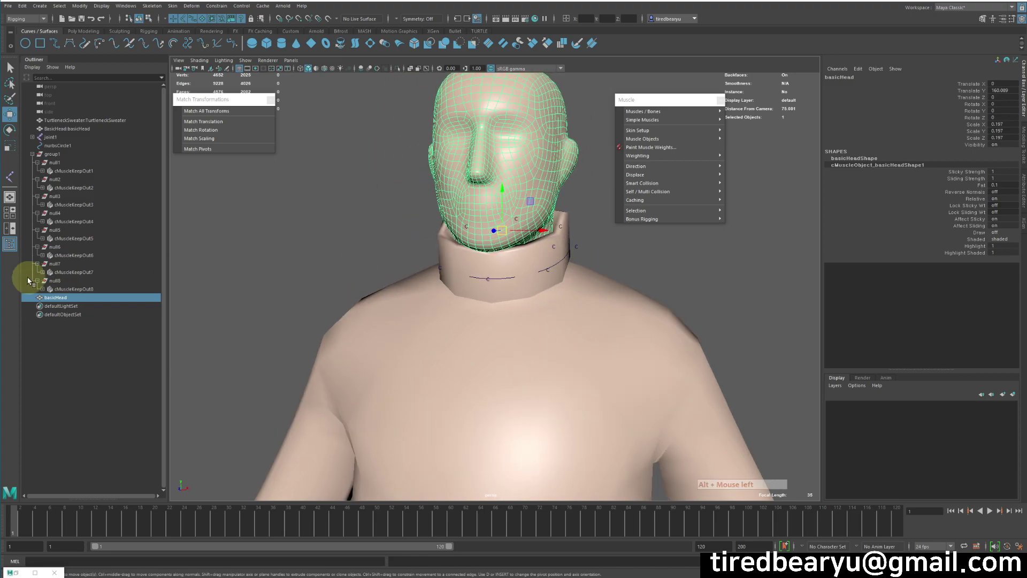
pyautogui.click(75, 170)
pyautogui.keyDown('alt'); pyautogui.moveTo(534, 259); pyautogui.dragTo(428, 288); pyautogui.keyUp('alt')
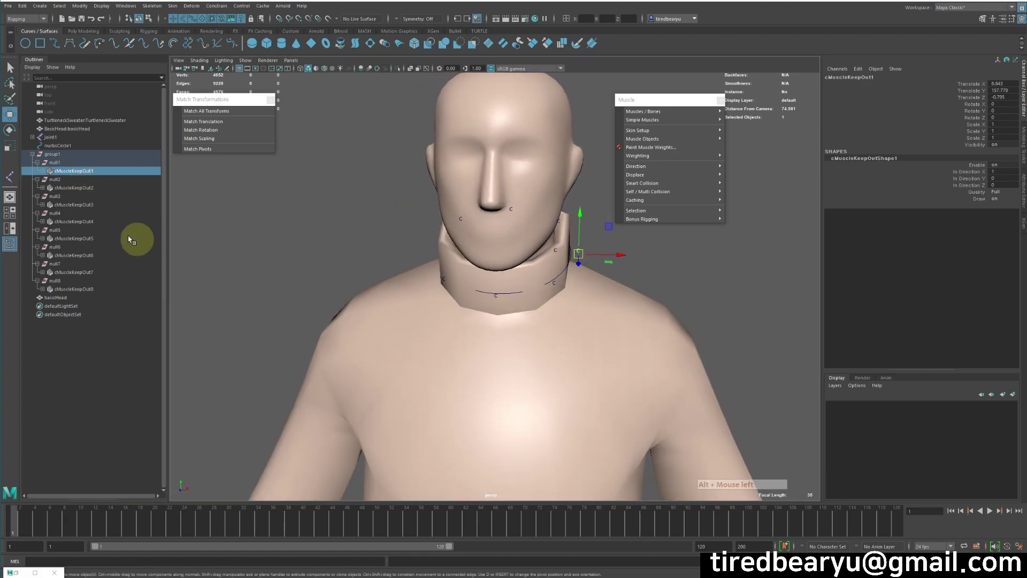
pyautogui.keyDown('ctrl'); pyautogui.click(85, 189); pyautogui.keyUp('ctrl')
pyautogui.keyDown('ctrl'); pyautogui.click(86, 205); pyautogui.keyUp('ctrl')
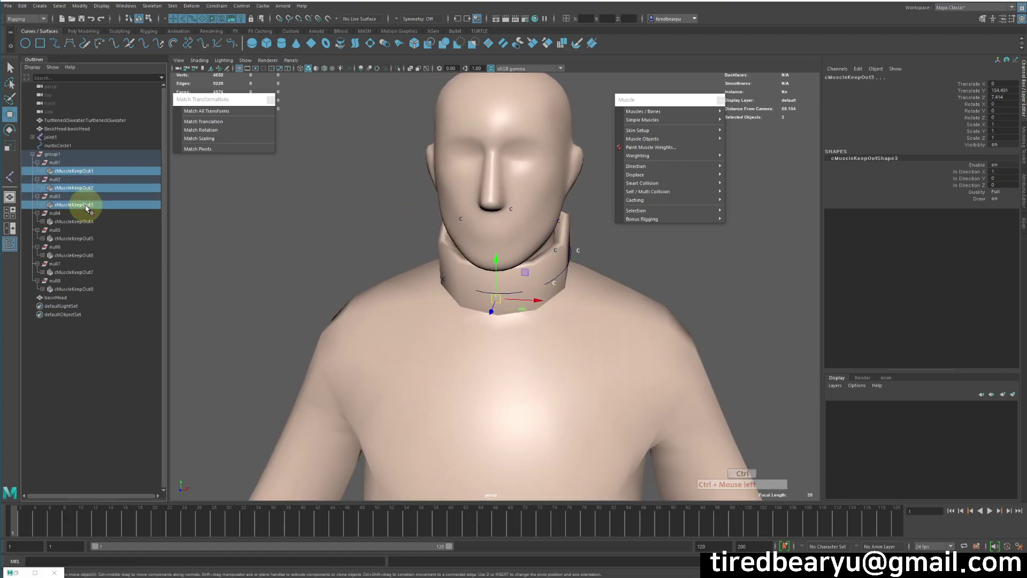
pyautogui.keyDown('alt'); pyautogui.moveTo(580, 318); pyautogui.dragTo(525, 284); pyautogui.keyUp('alt')
pyautogui.keyDown('alt'); pyautogui.moveTo(638, 257); pyautogui.dragTo(632, 245); pyautogui.keyUp('alt')
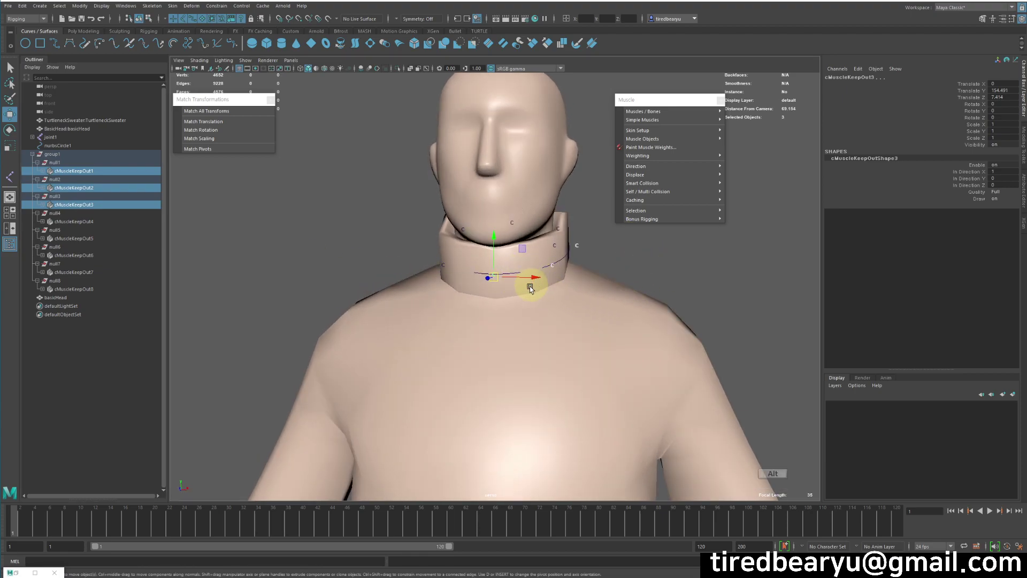
pyautogui.keyDown('alt'); pyautogui.moveTo(531, 287); pyautogui.dragTo(537, 285); pyautogui.keyUp('alt')
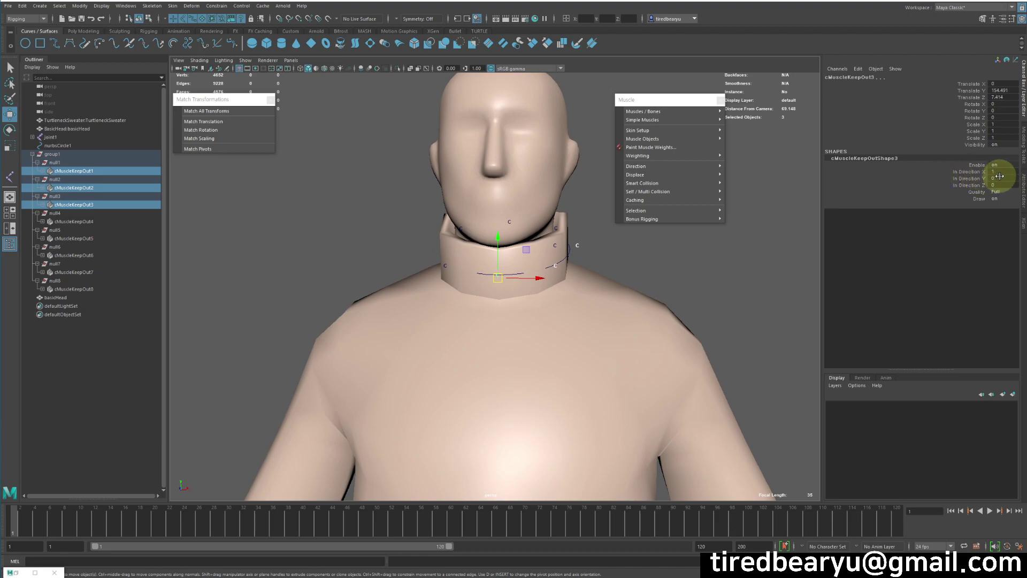
pyautogui.click(80, 238)
pyautogui.keyDown('ctrl'); pyautogui.click(78, 255); pyautogui.keyUp('ctrl')
pyautogui.keyDown('ctrl'); pyautogui.click(79, 272); pyautogui.keyUp('ctrl')
pyautogui.keyDown('alt'); pyautogui.moveTo(255, 310); pyautogui.dragTo(386, 285); pyautogui.keyUp('alt')
pyautogui.click(75, 289)
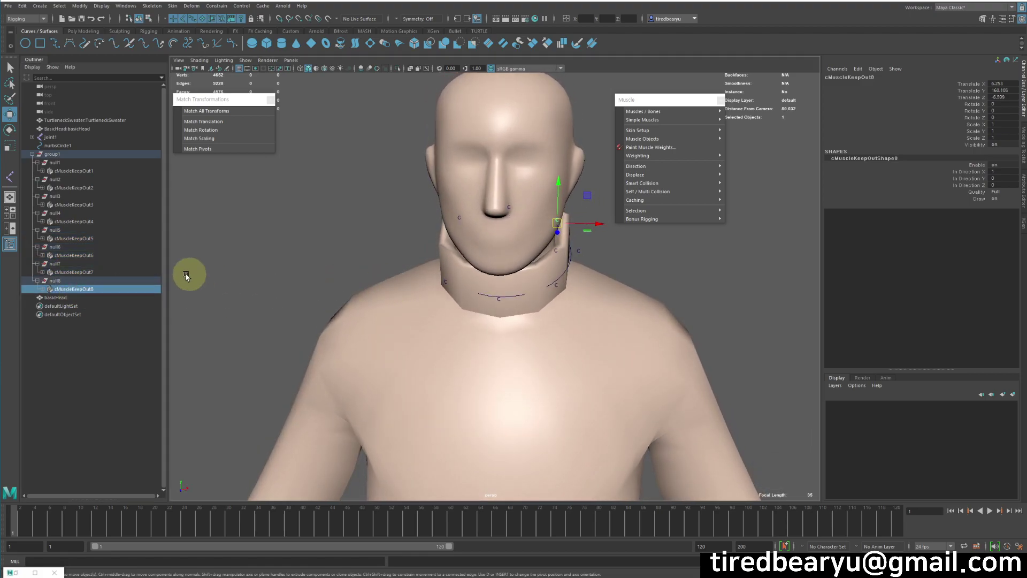
pyautogui.click(96, 263)
pyautogui.click(95, 255)
pyautogui.click(94, 238)
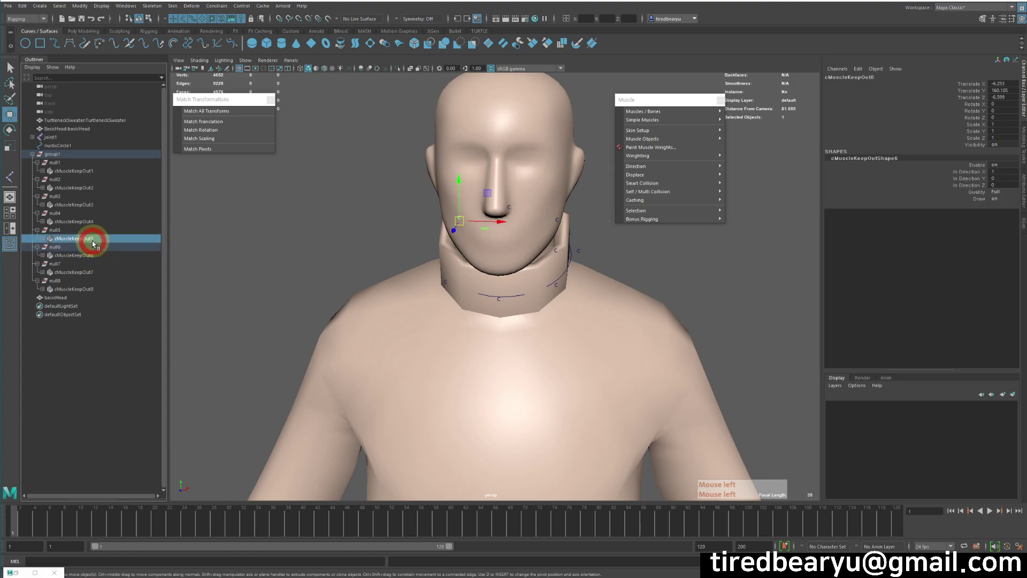
# Step: Set In Direction X to -1 and In Direction Y to -0.5 on cMuscleKeepOut4, cMuscleKeepOut5 and cMuscleKeepOut6
pyautogui.click(88, 221)
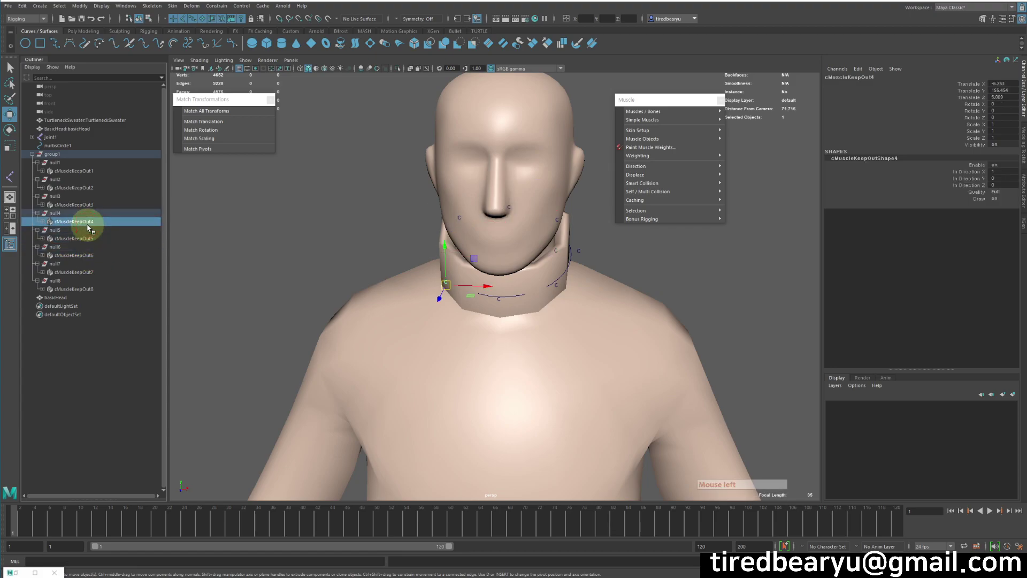
pyautogui.keyDown('ctrl'); pyautogui.click(75, 238); pyautogui.keyUp('ctrl')
pyautogui.keyDown('ctrl'); pyautogui.click(86, 256); pyautogui.keyUp('ctrl')
pyautogui.keyDown('alt'); pyautogui.moveTo(252, 291); pyautogui.dragTo(512, 255); pyautogui.keyUp('alt')
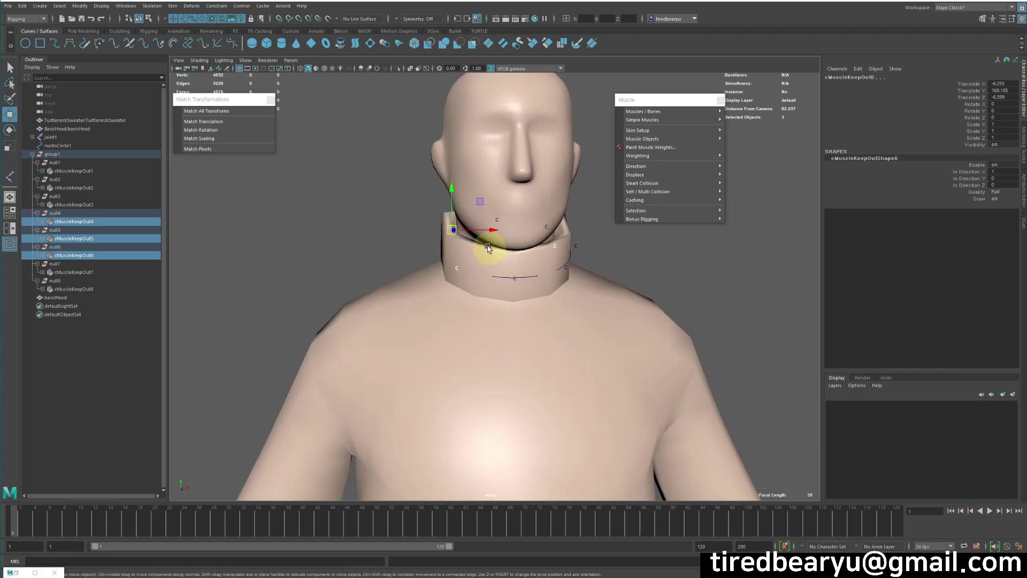
pyautogui.keyDown('alt'); pyautogui.moveTo(309, 234); pyautogui.dragTo(406, 242); pyautogui.keyUp('alt')
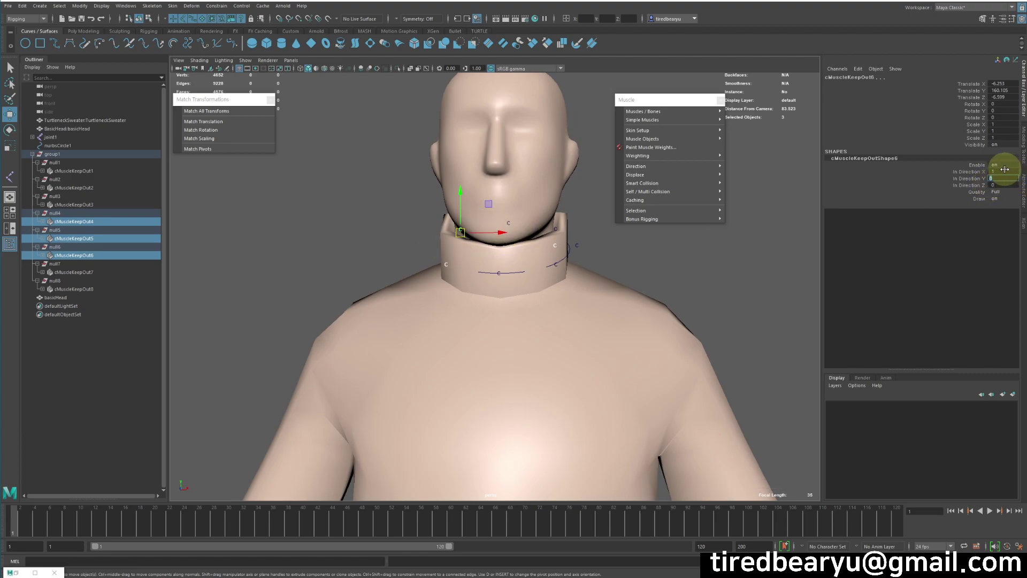
pyautogui.write('-1')
pyautogui.press('Return')
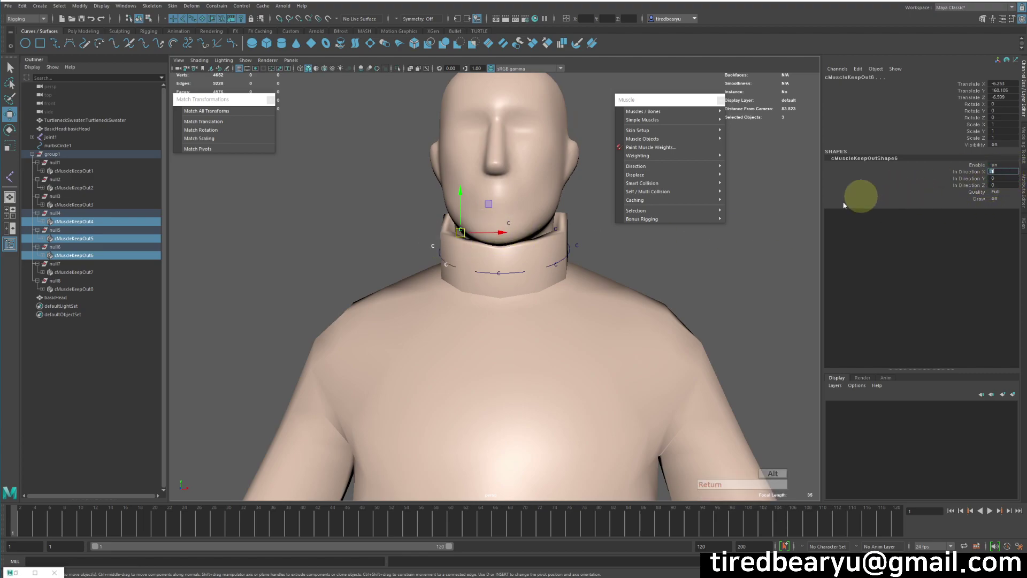
pyautogui.keyDown('alt'); pyautogui.moveTo(503, 253); pyautogui.dragTo(496, 247); pyautogui.keyUp('alt')
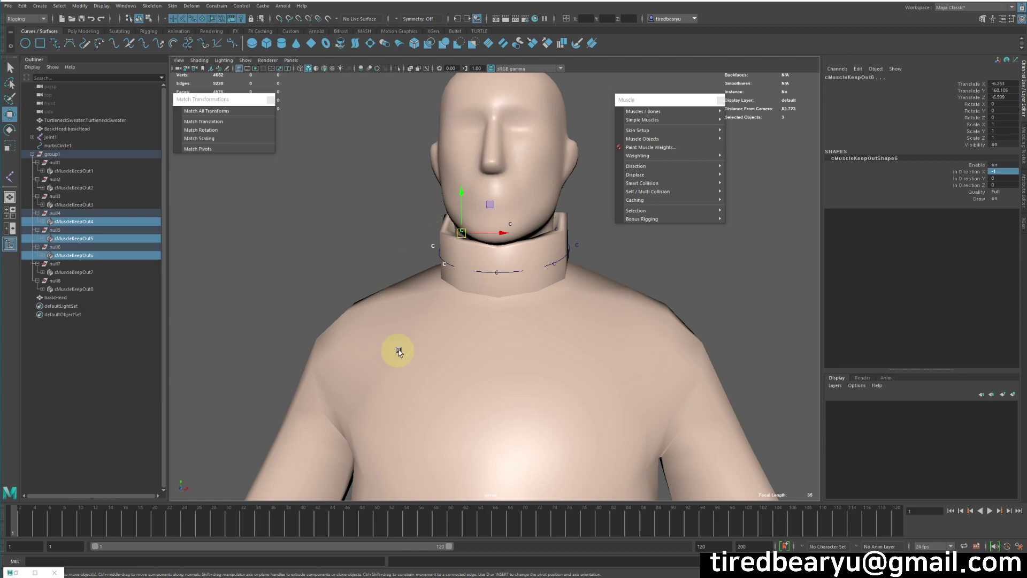
pyautogui.doubleClick(1014, 179)
pyautogui.write('-0.5')
pyautogui.press('Return')
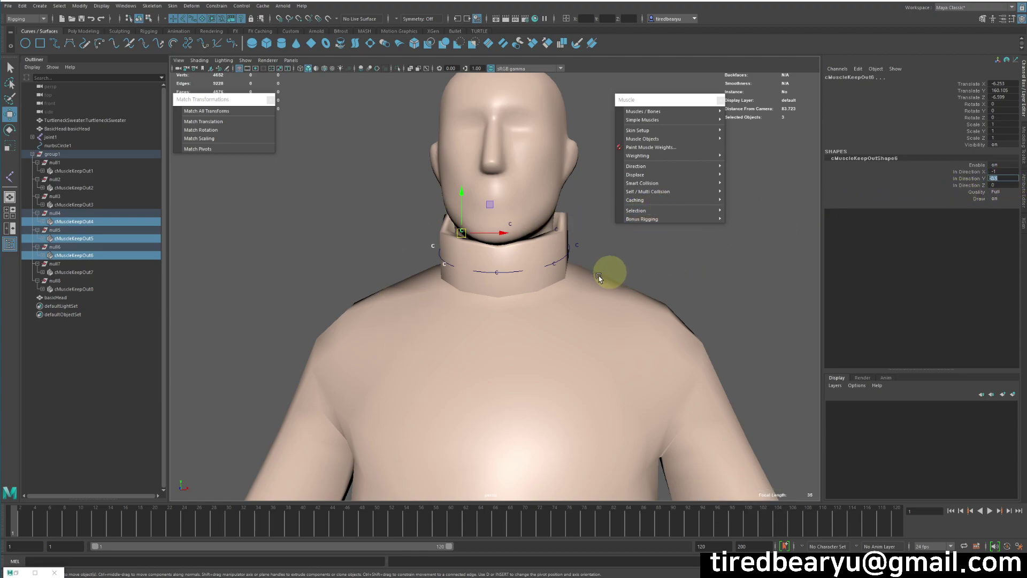
# Step: Set In Direction Y to -0.5 on cMuscleKeepOut1, cMuscleKeepOut2 and cMuscleKeepOut8
pyautogui.click(99, 203)
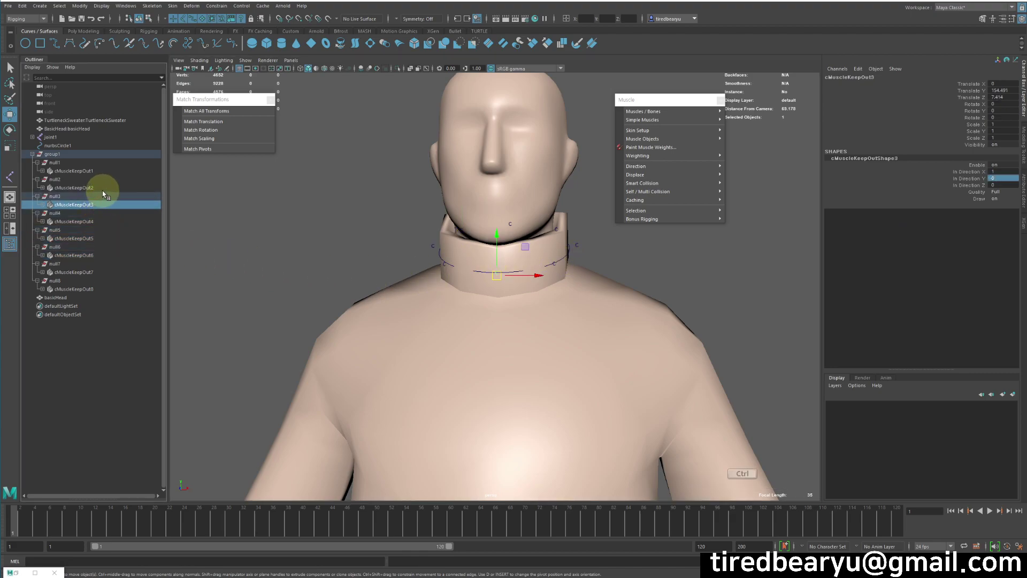
pyautogui.click(102, 187)
pyautogui.keyDown('ctrl'); pyautogui.click(99, 171); pyautogui.keyUp('ctrl')
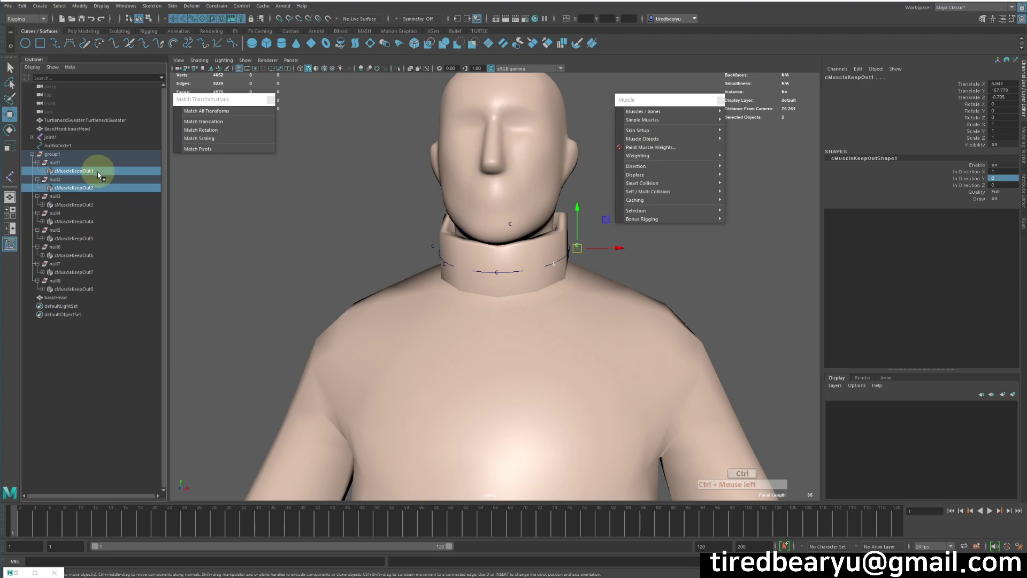
pyautogui.keyDown('ctrl'); pyautogui.click(85, 289); pyautogui.keyUp('ctrl')
pyautogui.keyDown('alt'); pyautogui.moveTo(500, 294); pyautogui.dragTo(479, 315); pyautogui.keyUp('alt')
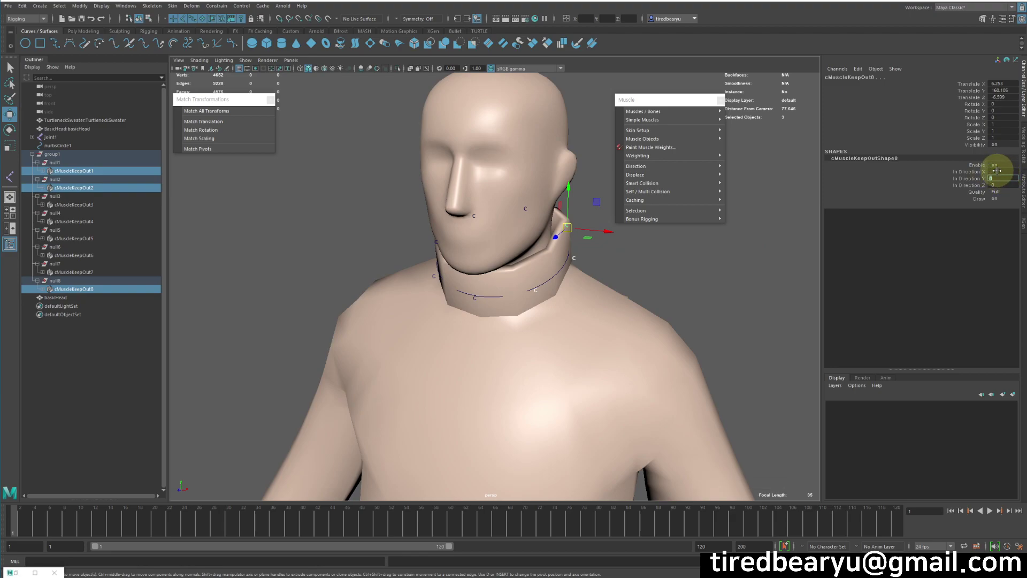
pyautogui.write('-')
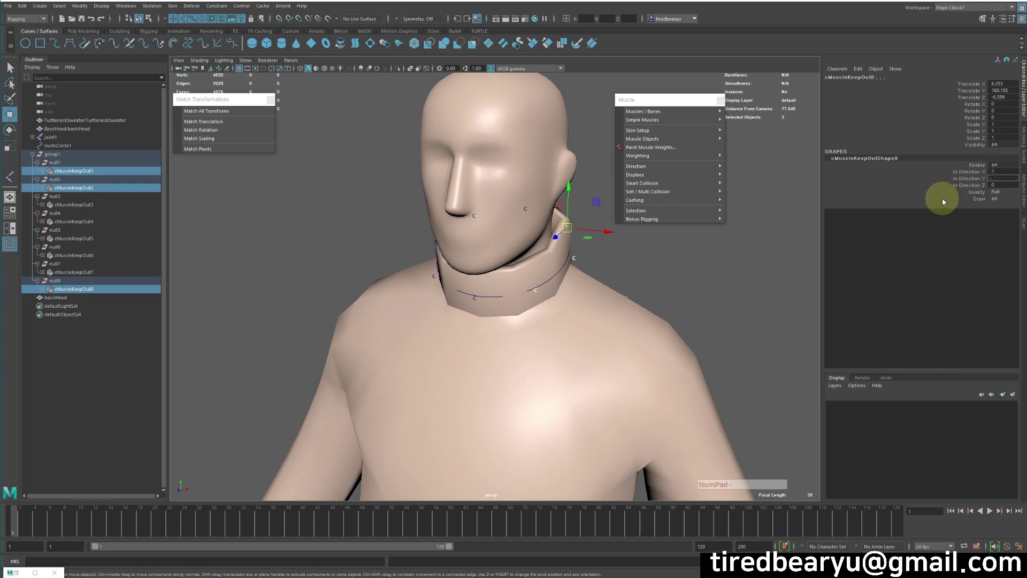
pyautogui.write('0.5')
pyautogui.press('Return')
pyautogui.keyDown('alt'); pyautogui.moveTo(516, 369); pyautogui.dragTo(515, 360, button='right'); pyautogui.keyUp('alt')
pyautogui.keyDown('alt'); pyautogui.moveTo(515, 353); pyautogui.dragTo(488, 313); pyautogui.keyUp('alt')
pyautogui.keyDown('alt'); pyautogui.moveTo(488, 314); pyautogui.dragTo(601, 291, button='right'); pyautogui.keyUp('alt')
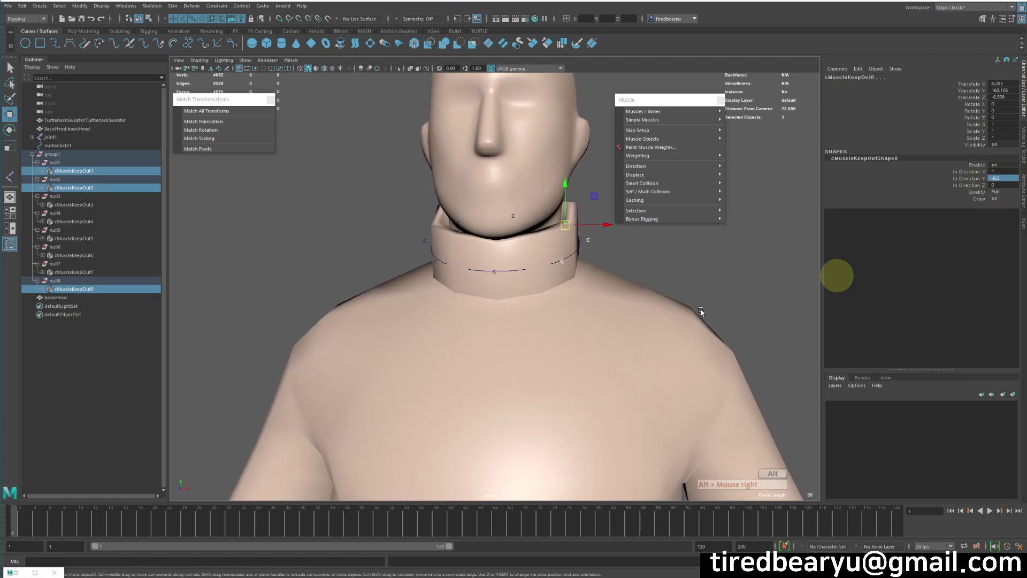
pyautogui.keyDown('alt'); pyautogui.moveTo(800, 287); pyautogui.dragTo(562, 349, button='right'); pyautogui.keyUp('alt')
pyautogui.keyDown('alt'); pyautogui.moveTo(562, 348); pyautogui.dragTo(515, 316); pyautogui.keyUp('alt')
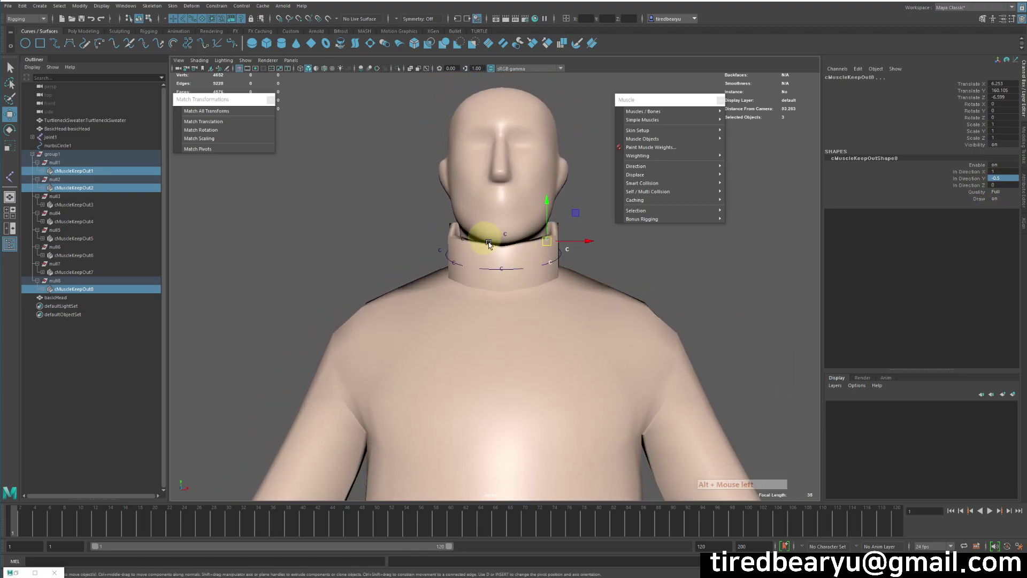
# Step: Test the adjusted collar collision by moving and rotating the duplicated head, and undo the transforms
pyautogui.click(85, 298)
pyautogui.press('w')
pyautogui.moveTo(531, 235); pyautogui.dragTo(444, 246)
pyautogui.hotkey('ctrl', 'z')
pyautogui.press('e')
pyautogui.keyDown('alt'); pyautogui.moveTo(519, 239); pyautogui.dragTo(518, 251); pyautogui.keyUp('alt')
pyautogui.moveTo(515, 214); pyautogui.dragTo(508, 241)
pyautogui.press('w')
pyautogui.moveTo(514, 243); pyautogui.dragTo(692, 323, button='middle')
pyautogui.keyDown('alt'); pyautogui.moveTo(693, 323); pyautogui.dragTo(518, 223); pyautogui.keyUp('alt')
pyautogui.hotkey('ctrl', 'z')
pyautogui.hotkey('ctrl', 'z')
pyautogui.hotkey('ctrl', 'z')
pyautogui.hotkey('ctrl', 'z')
pyautogui.keyDown('alt'); pyautogui.moveTo(585, 252); pyautogui.dragTo(598, 290); pyautogui.keyUp('alt')
pyautogui.moveTo(527, 239); pyautogui.dragTo(557, 223)
pyautogui.press('z')
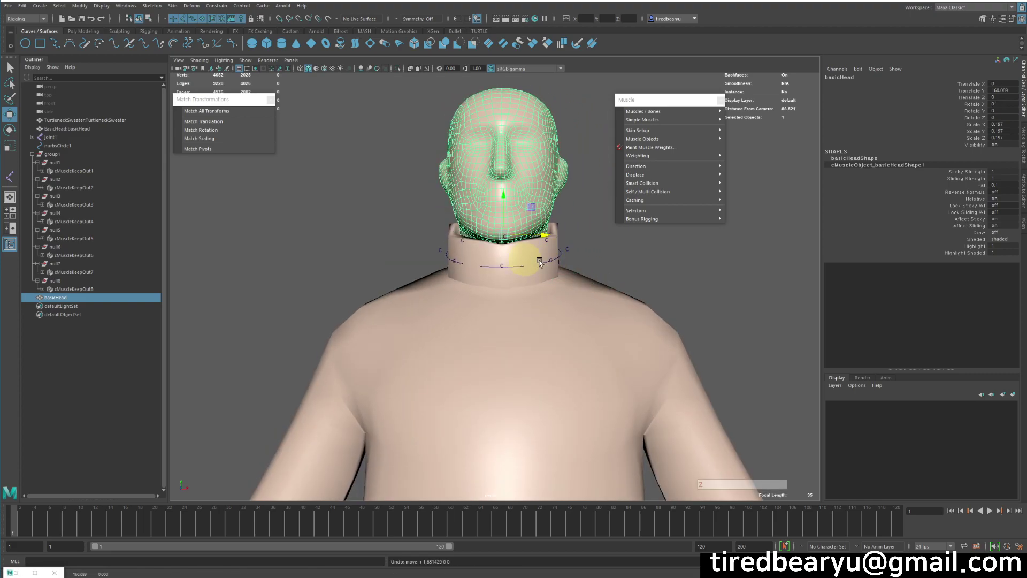
# Step: Parent the duplicated basicHead under the head joint joint4
pyautogui.moveTo(526, 267)
pyautogui.keyDown('alt'); pyautogui.mouseDown()
pyautogui.moveTo(479, 274)
pyautogui.moveTo(516, 282)
pyautogui.moveTo(424, 284)
pyautogui.moveTo(534, 271)
pyautogui.moveTo(526, 275)
pyautogui.mouseUp(); pyautogui.keyUp('alt')
pyautogui.press('q')
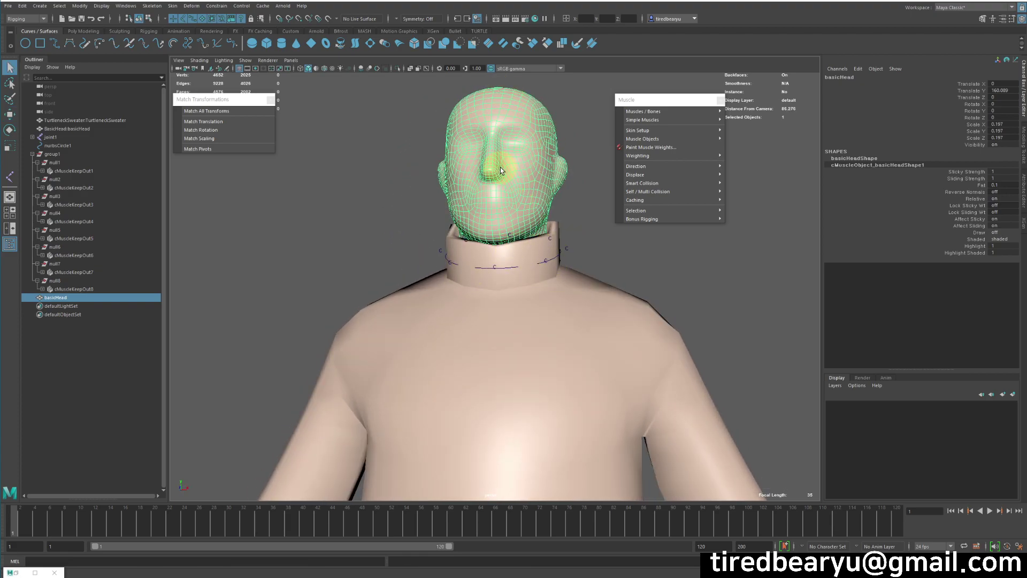
pyautogui.keyDown('alt'); pyautogui.moveTo(507, 224); pyautogui.dragTo(516, 162); pyautogui.keyUp('alt')
pyautogui.press('4')
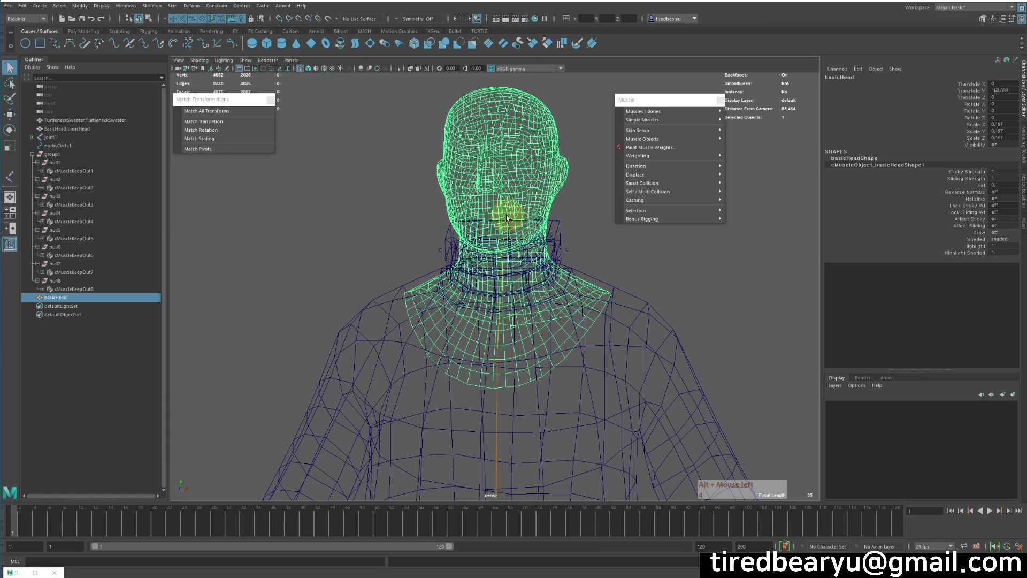
pyautogui.keyDown('shift'); pyautogui.click(519, 214); pyautogui.keyUp('shift')
pyautogui.keyDown('alt'); pyautogui.moveTo(574, 234); pyautogui.dragTo(567, 236); pyautogui.keyUp('alt')
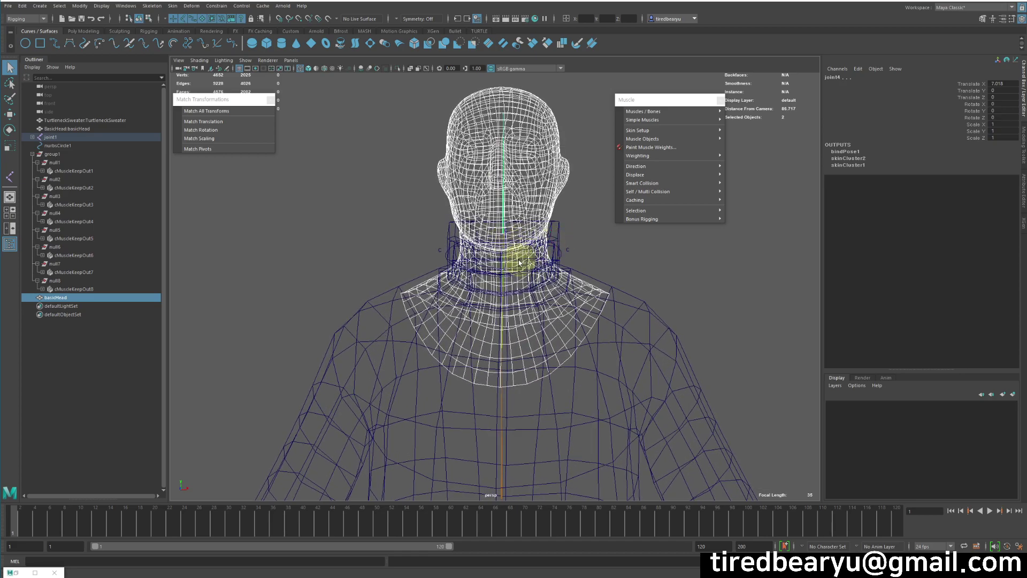
pyautogui.click(517, 264)
pyautogui.click(589, 247)
pyautogui.click(518, 220)
pyautogui.click(588, 235)
pyautogui.press('z')
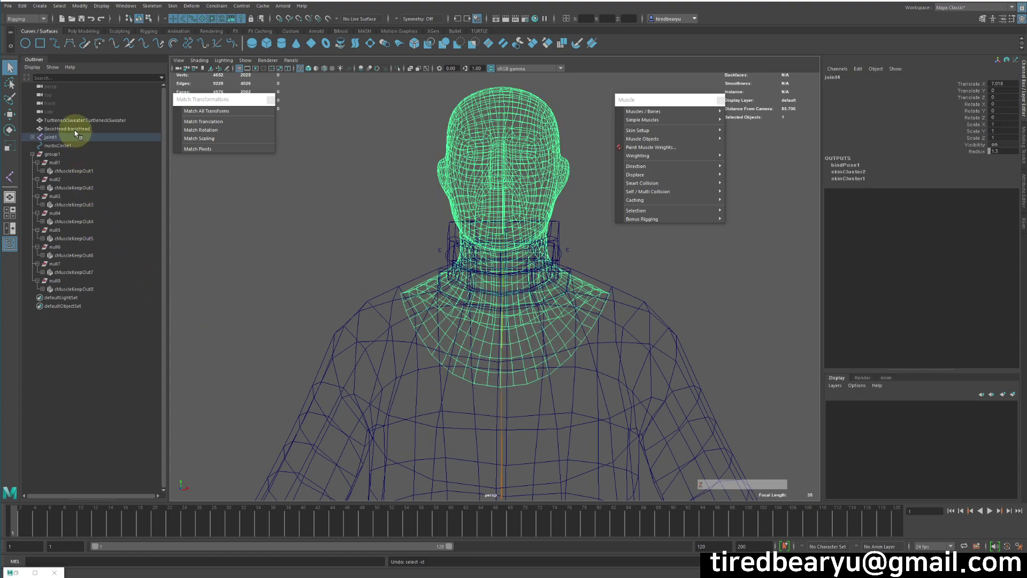
# Step: Expand the joint1 hierarchy and hide the duplicated basicHead under joint4, with the view shaded
pyautogui.keyDown('shift'); pyautogui.click(32, 137); pyautogui.keyUp('shift')
pyautogui.click(74, 180)
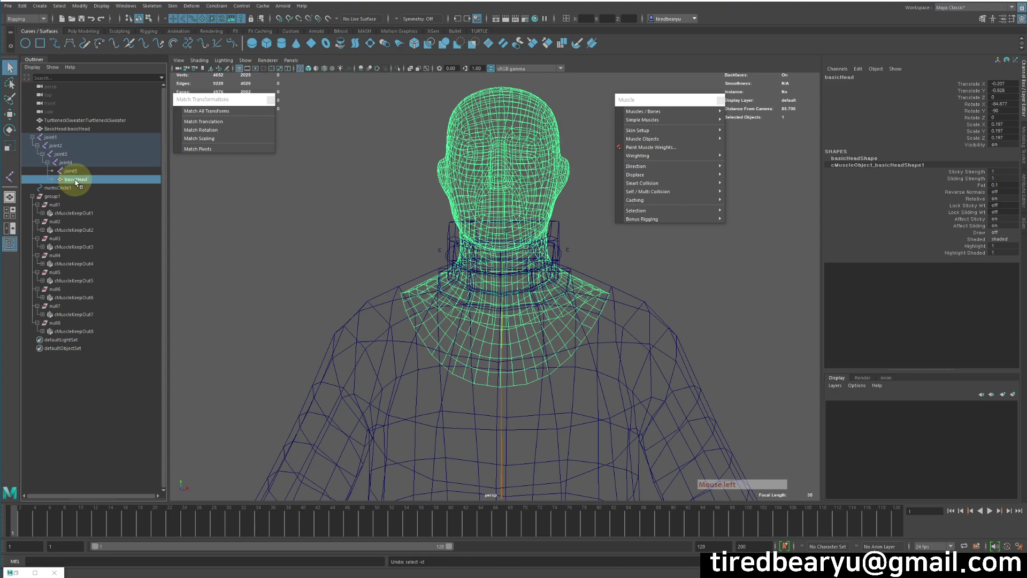
pyautogui.press('5')
pyautogui.press('6')
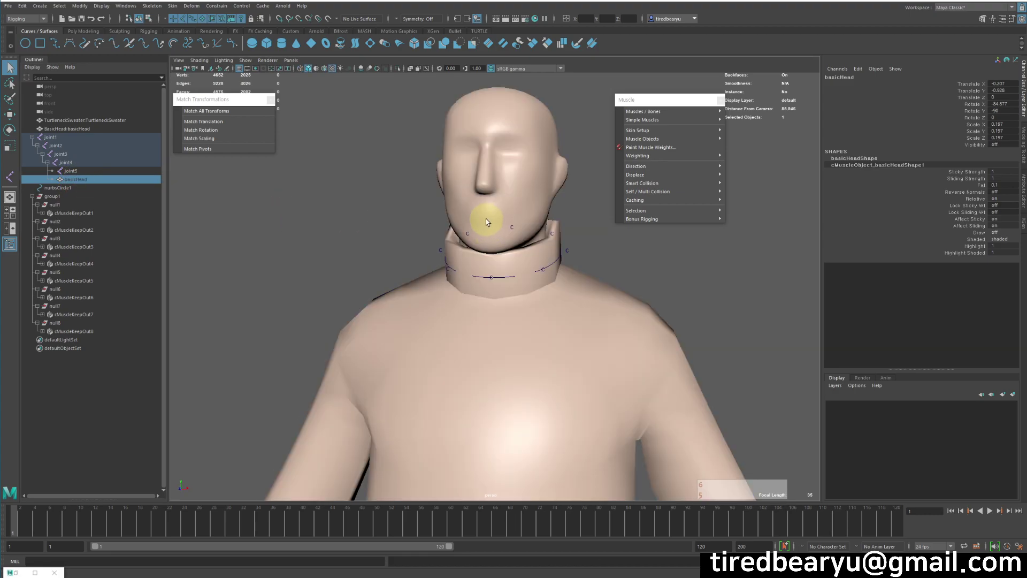
# Step: Test the collar collision by moving and rotating joint4, and undo the transforms
pyautogui.press('Up')
pyautogui.press('w')
pyautogui.moveTo(580, 291); pyautogui.dragTo(540, 252, button='middle')
pyautogui.click(619, 257)
pyautogui.moveTo(444, 178); pyautogui.dragTo(488, 211)
pyautogui.press('e')
pyautogui.hotkey('ctrl', 'z')
pyautogui.hotkey('ctrl', 'z')
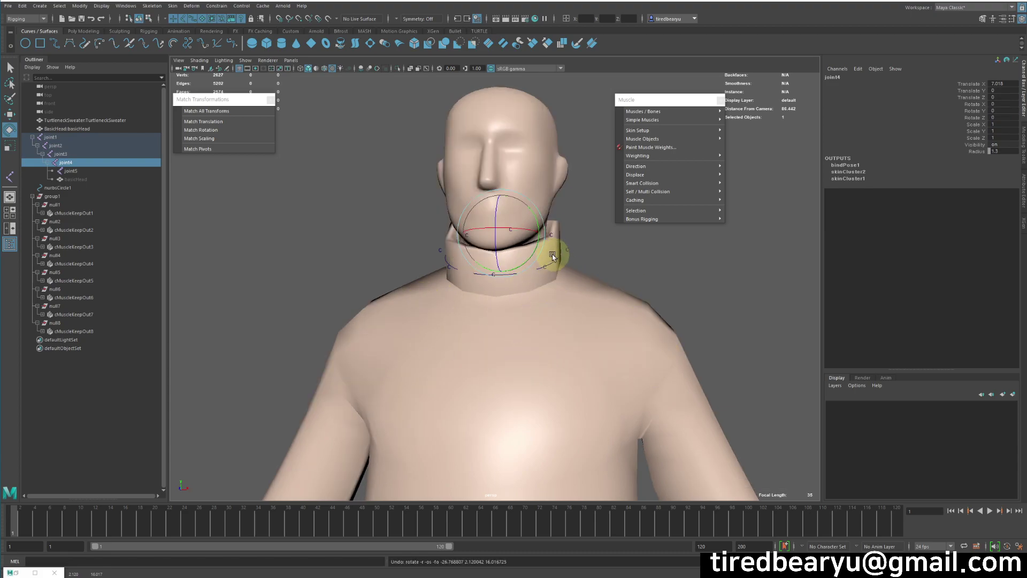
pyautogui.press('w')
pyautogui.moveTo(615, 301); pyautogui.dragTo(643, 298, button='middle')
pyautogui.hotkey('ctrl', 'z')
pyautogui.hotkey('ctrl', 'z')
# Step: Show the duplicated basicHead again and inspect it in wireframe, trying its face component mode and undoing the selection
pyautogui.click(105, 180)
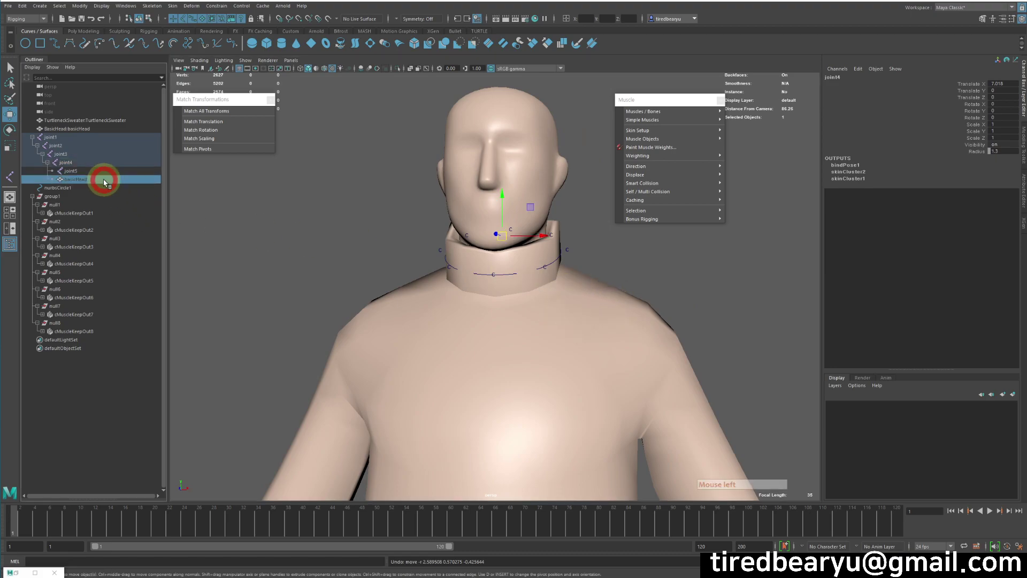
pyautogui.press('h')
pyautogui.press('4')
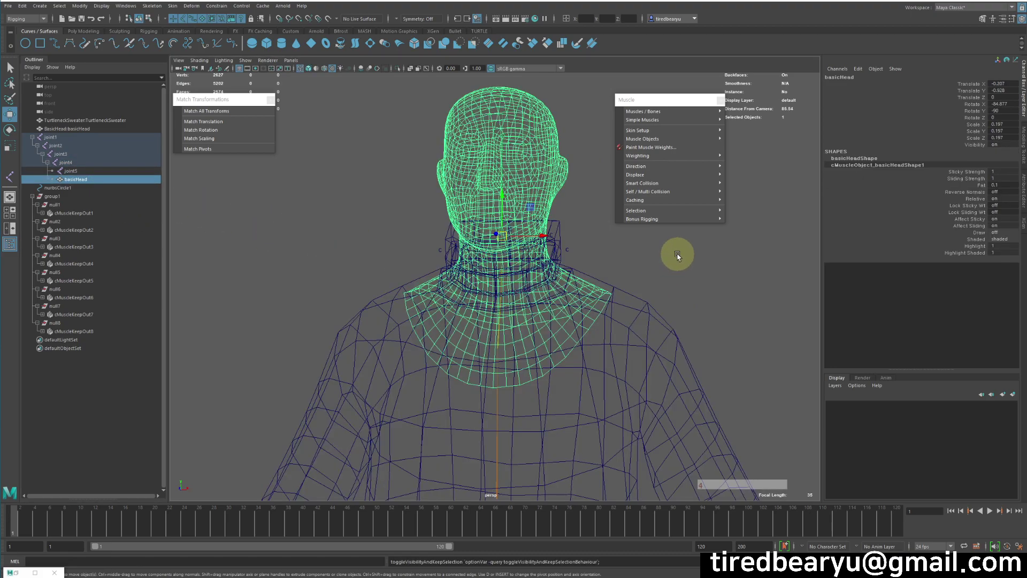
pyautogui.moveTo(695, 262); pyautogui.dragTo(651, 261, button='right')
pyautogui.hotkey('ctrl', 'z')
pyautogui.rightClick(692, 261)
pyautogui.click(516, 299)
pyautogui.click(522, 340)
pyautogui.hotkey('ctrl', 'z')
pyautogui.hotkey('ctrl', 'z')
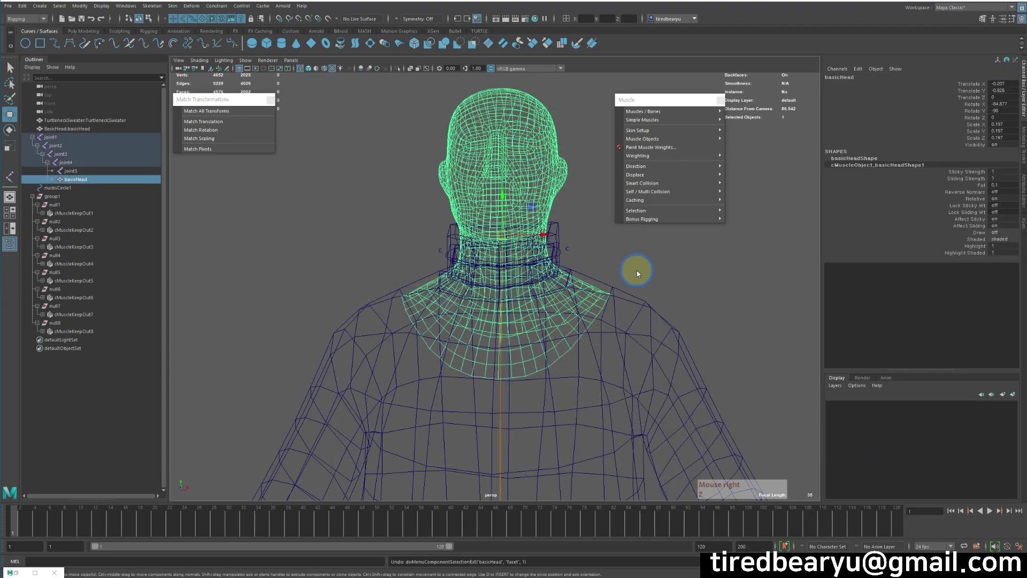
pyautogui.click(670, 263)
pyautogui.press('5')
# Step: Test moving joint4 sideways with the duplicated head visible, and undo the move
pyautogui.click(551, 214)
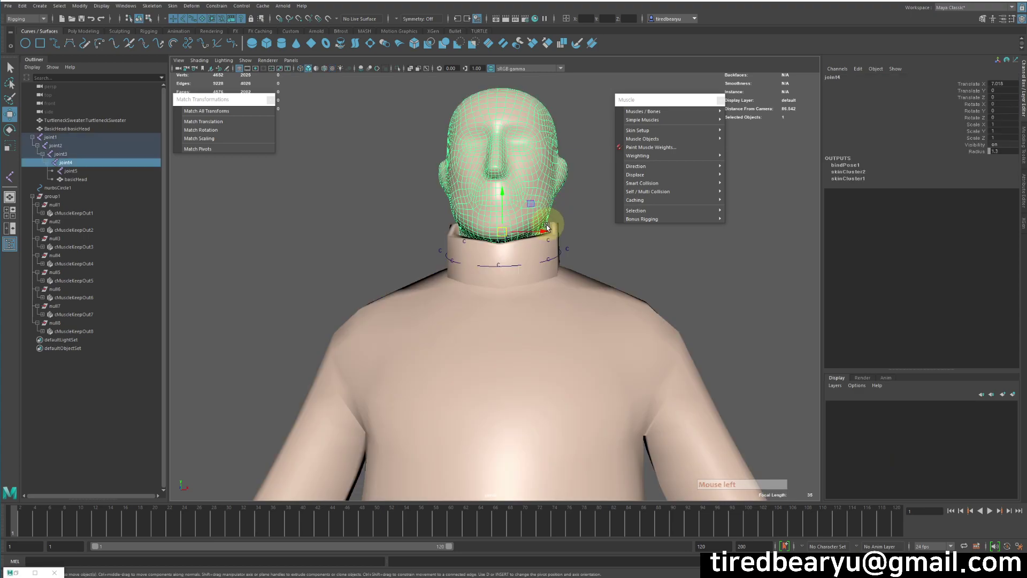
pyautogui.press('w')
pyautogui.click(69, 171)
pyautogui.click(542, 230)
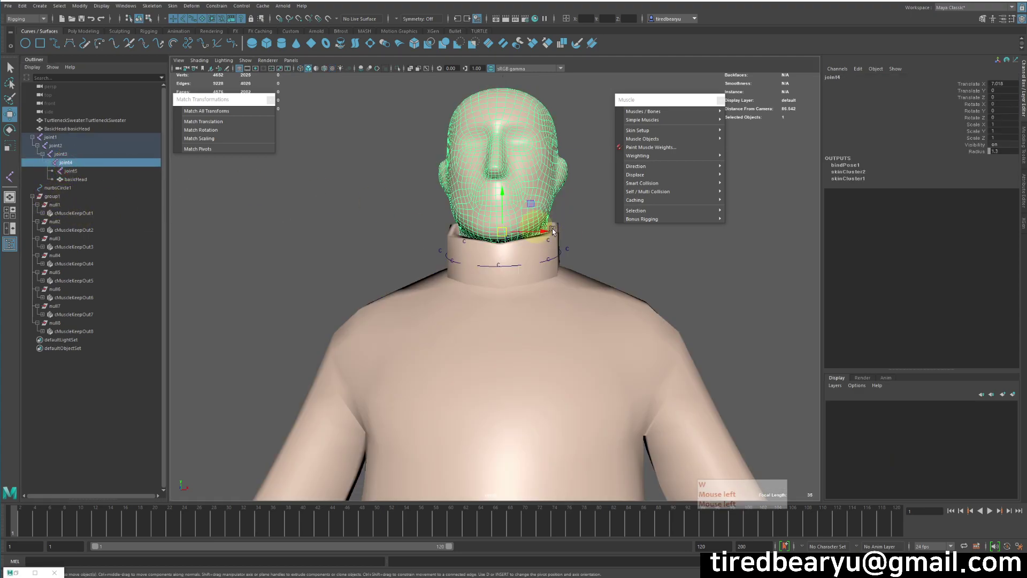
pyautogui.moveTo(543, 230); pyautogui.dragTo(576, 233)
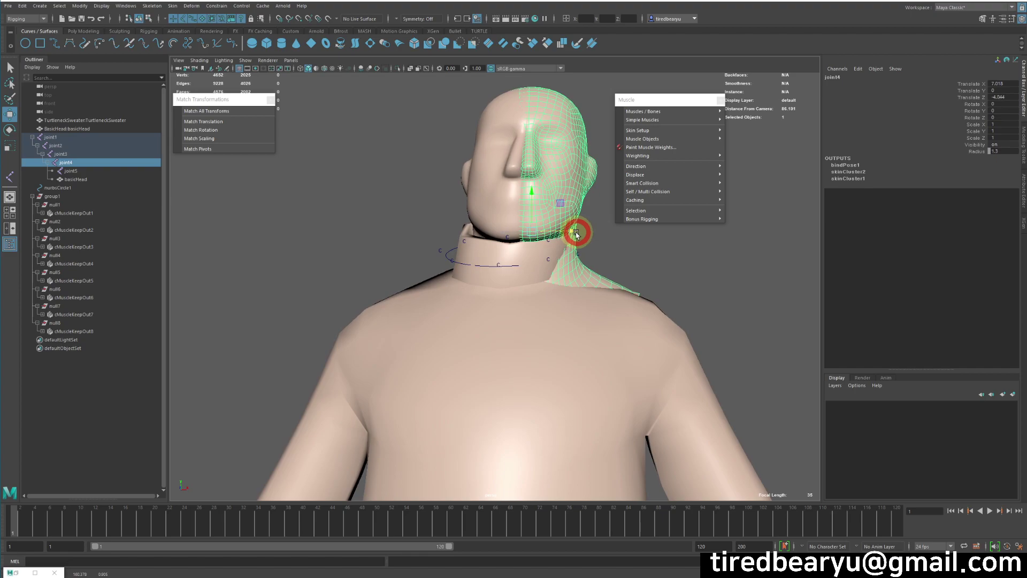
pyautogui.click(75, 180)
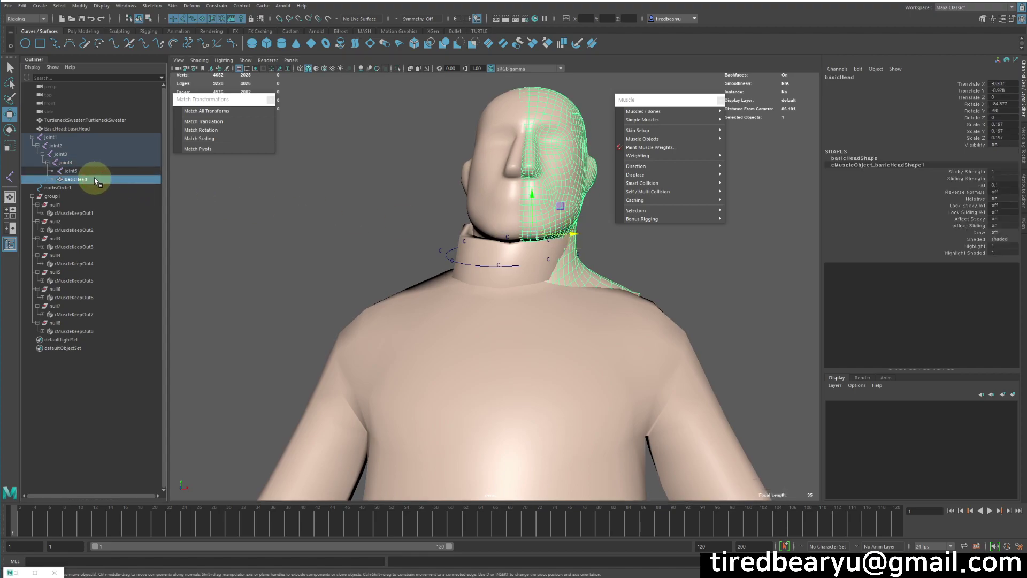
pyautogui.press('z')
pyautogui.click(76, 179)
pyautogui.press('z')
pyautogui.press('z')
pyautogui.press('z')
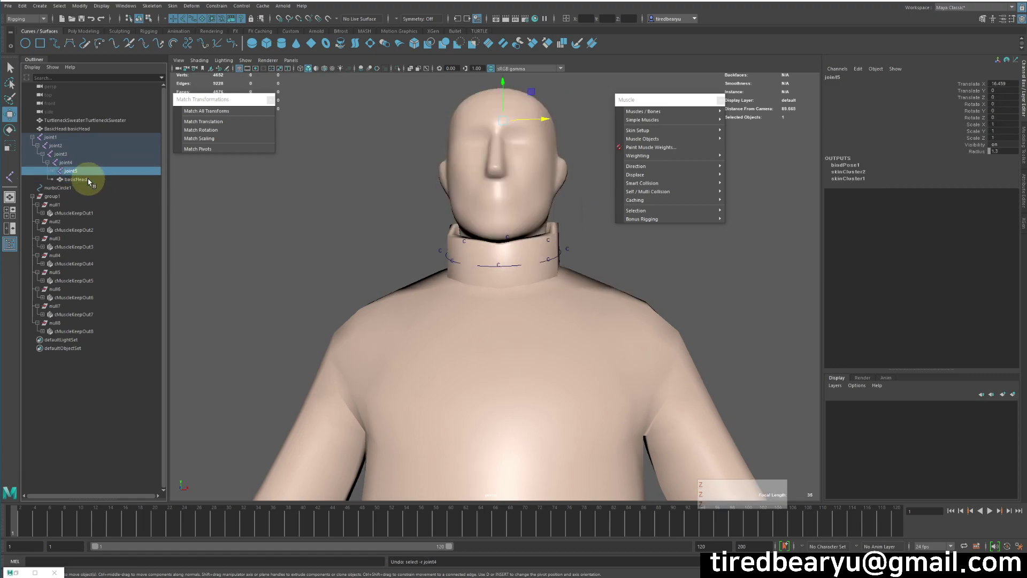
# Step: Hide the duplicated basicHead again and test the collar by moving joint4, undoing the move
pyautogui.click(88, 179)
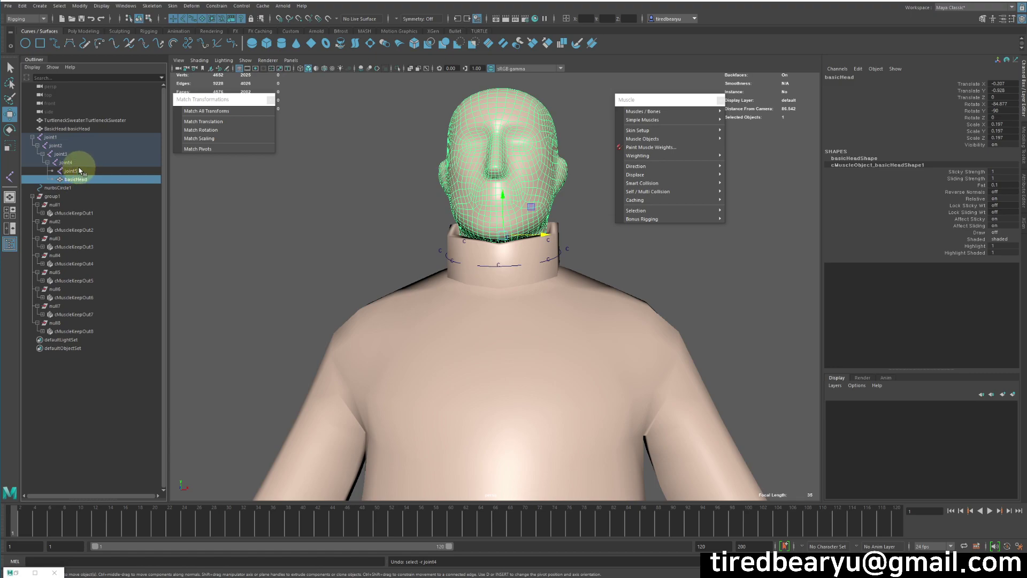
pyautogui.press('h')
pyautogui.click(78, 163)
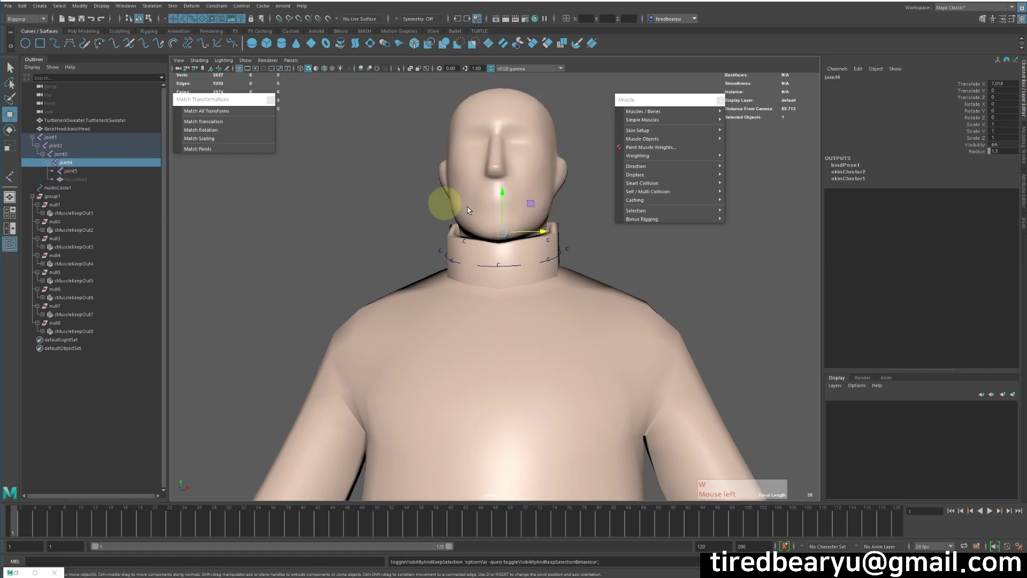
pyautogui.moveTo(546, 229)
pyautogui.mouseDown()
pyautogui.moveTo(587, 230)
pyautogui.moveTo(554, 232)
pyautogui.moveTo(552, 247)
pyautogui.mouseUp()
pyautogui.hotkey('ctrl', 'z')
pyautogui.hotkey('ctrl', 'z')
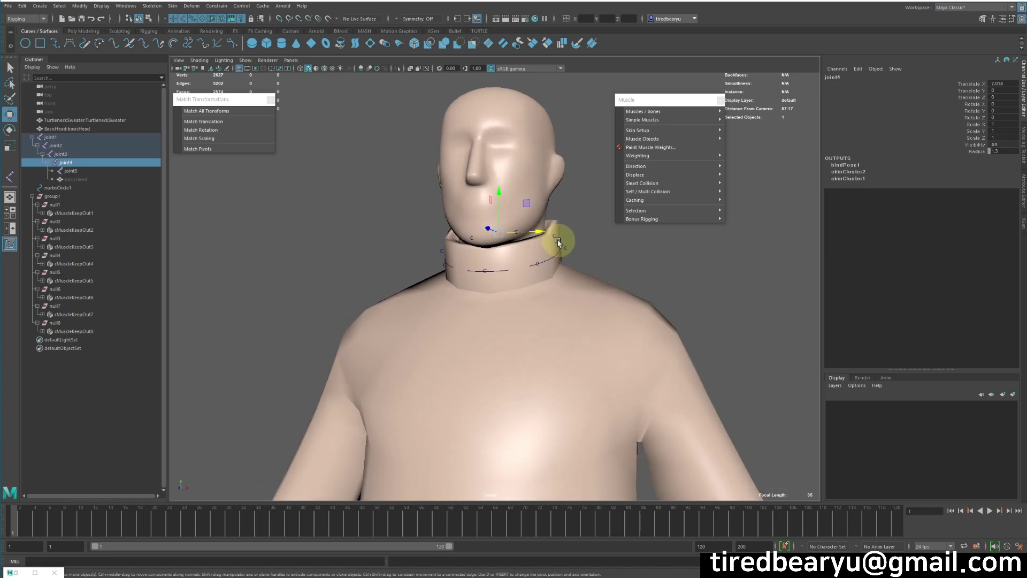
# Step: Select the turtleneck sweater and examine the whole garment and its collar from several angles
pyautogui.click(556, 223)
pyautogui.moveTo(517, 275)
pyautogui.keyDown('alt'); pyautogui.mouseDown()
pyautogui.moveTo(544, 267)
pyautogui.moveTo(517, 291)
pyautogui.mouseUp(); pyautogui.keyUp('alt')
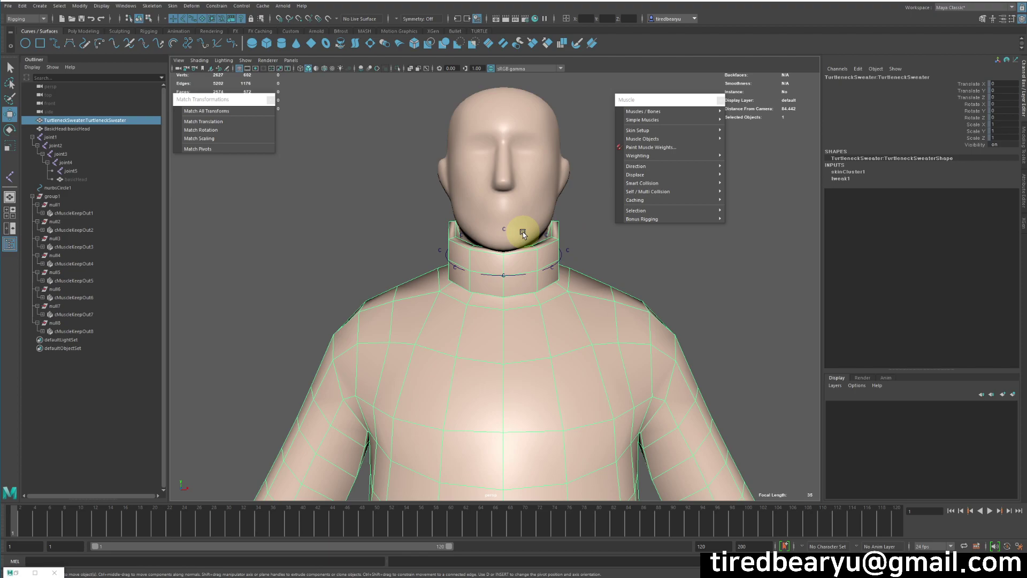
pyautogui.keyDown('alt'); pyautogui.moveTo(601, 291); pyautogui.dragTo(568, 303); pyautogui.keyUp('alt')
pyautogui.keyDown('alt'); pyautogui.moveTo(567, 303); pyautogui.dragTo(509, 327, button='right'); pyautogui.keyUp('alt')
pyautogui.keyDown('alt'); pyautogui.moveTo(509, 328); pyautogui.dragTo(519, 206); pyautogui.keyUp('alt')
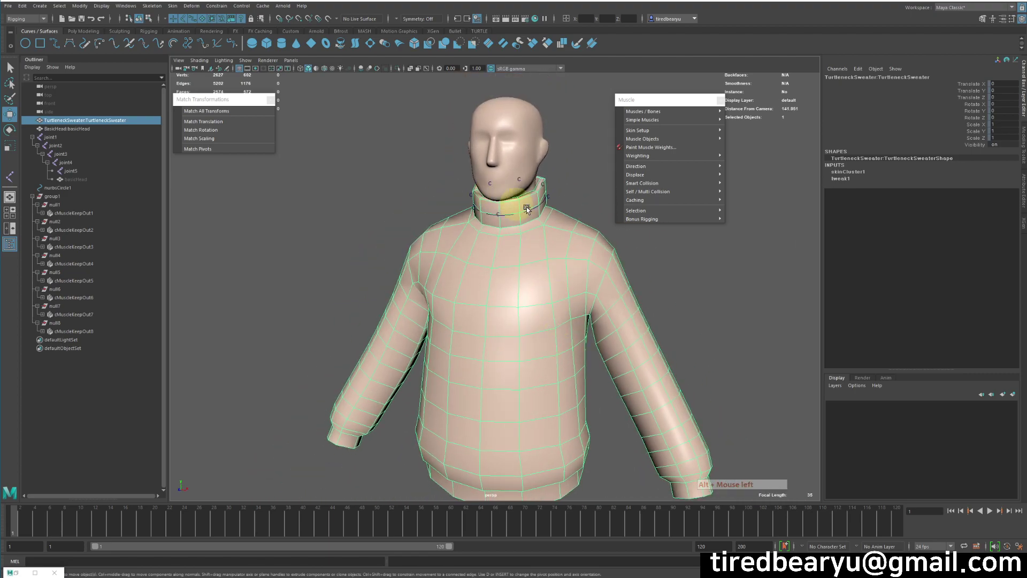
pyautogui.keyDown('alt'); pyautogui.moveTo(482, 316); pyautogui.dragTo(557, 167); pyautogui.keyUp('alt')
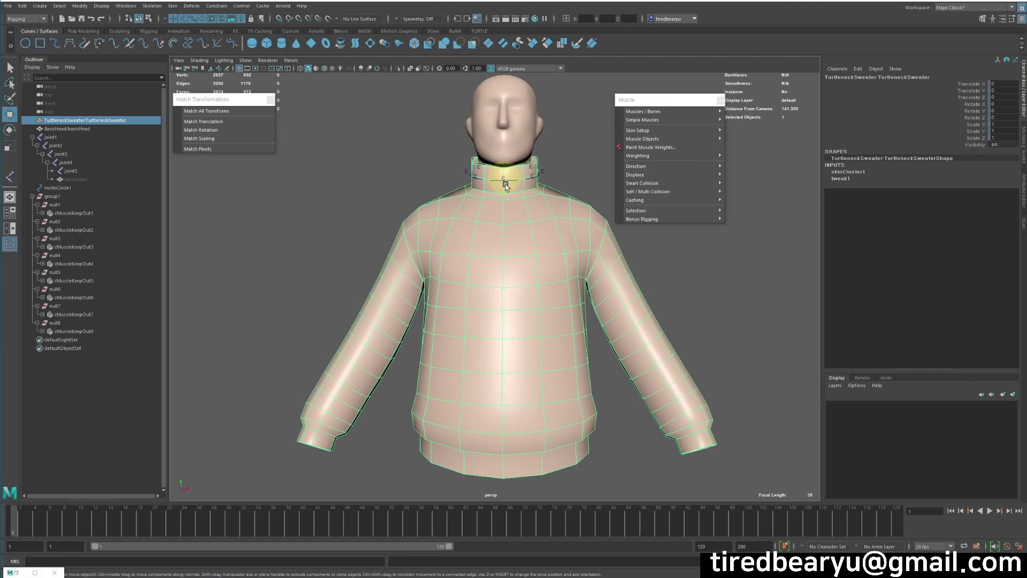
pyautogui.scroll(-3, 531, 206)
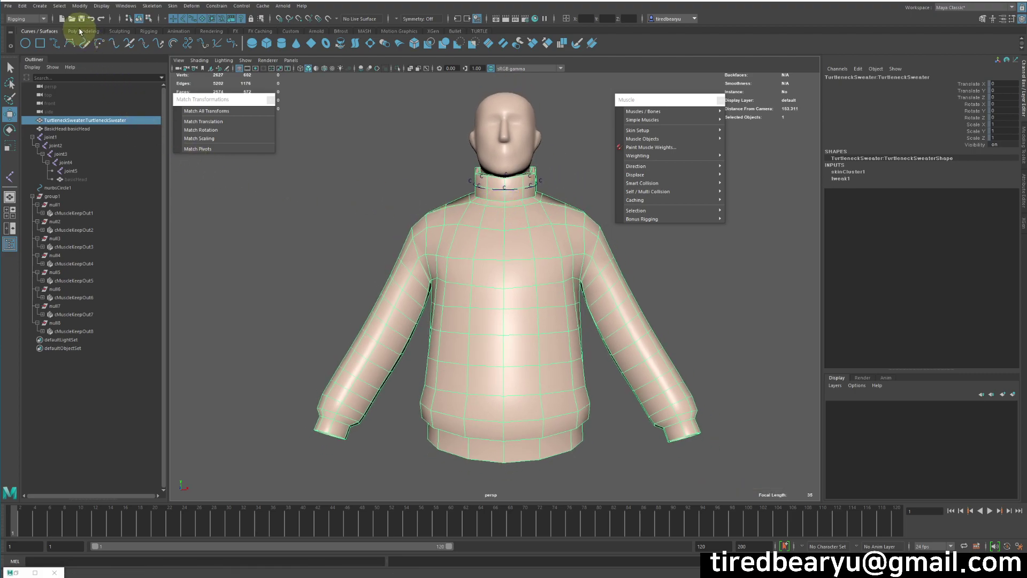
# Step: Create a locator at the origin and frame it
pyautogui.click(81, 31)
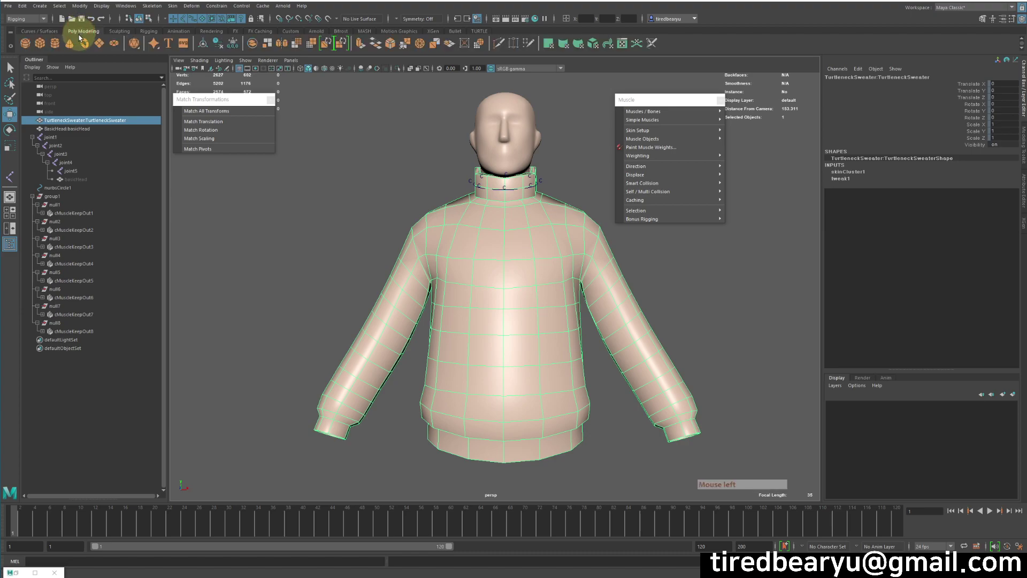
pyautogui.click(149, 31)
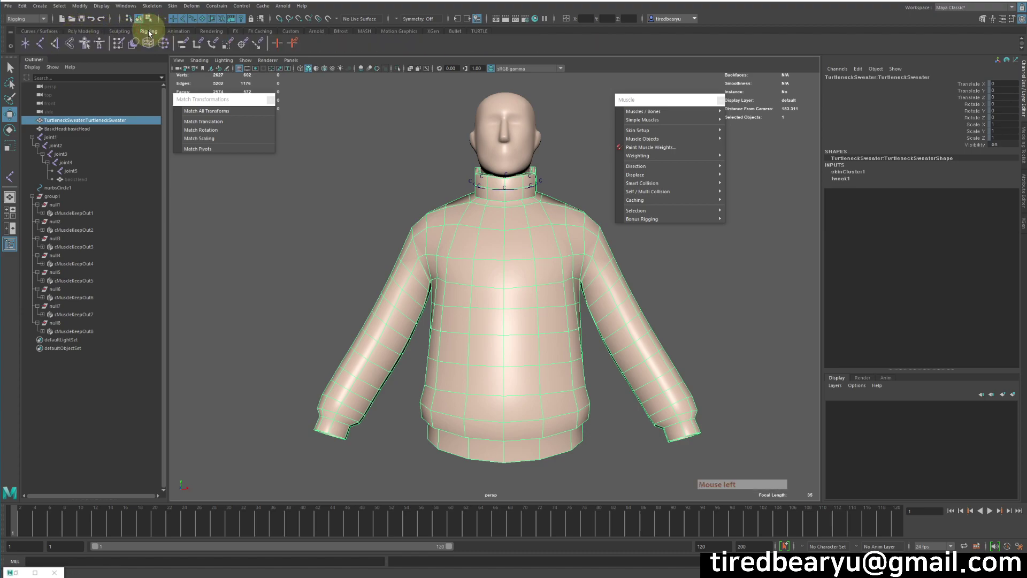
pyautogui.click(26, 43)
pyautogui.keyDown('alt'); pyautogui.moveTo(522, 337); pyautogui.dragTo(445, 213); pyautogui.keyUp('alt')
pyautogui.press('f')
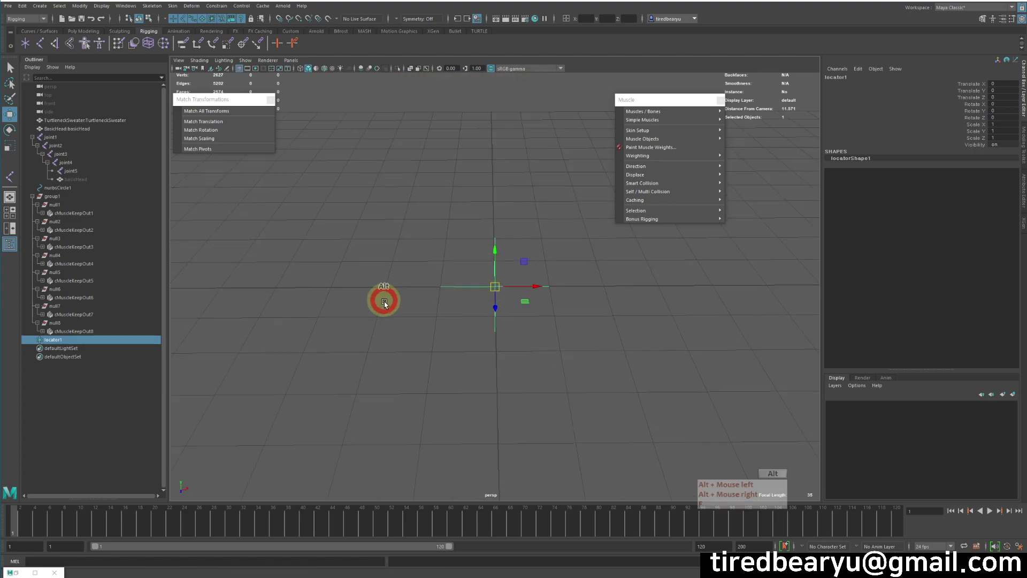
pyautogui.keyDown('alt'); pyautogui.moveTo(383, 298); pyautogui.dragTo(489, 239, button='right'); pyautogui.keyUp('alt')
pyautogui.keyDown('alt'); pyautogui.moveTo(488, 239); pyautogui.dragTo(468, 238); pyautogui.keyUp('alt')
pyautogui.press('q')
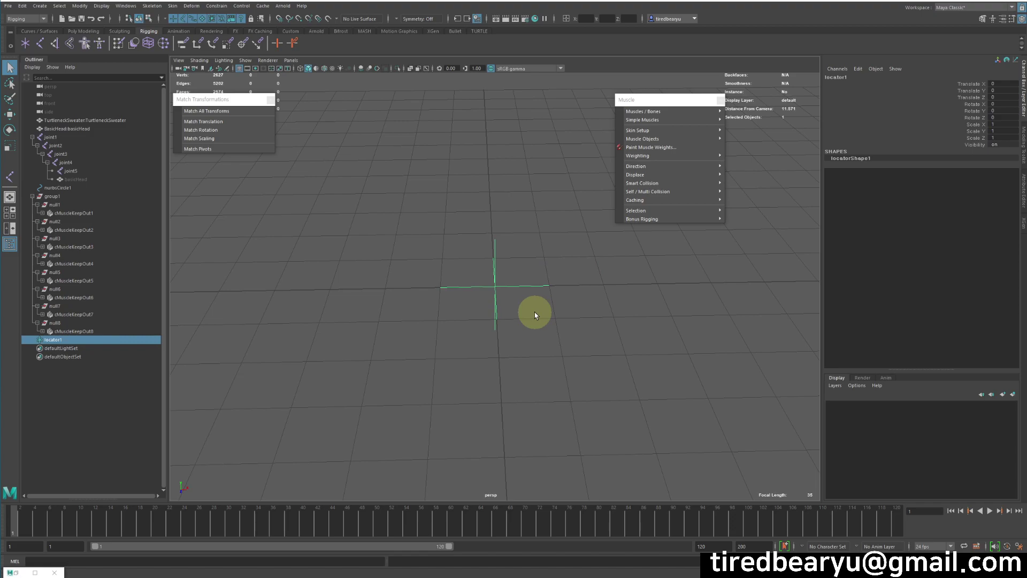
# Step: Create a single joint snapped to the locator's centre at the origin
pyautogui.click(37, 43)
pyautogui.keyDown('ctrl'); pyautogui.click(494, 291); pyautogui.keyUp('ctrl')
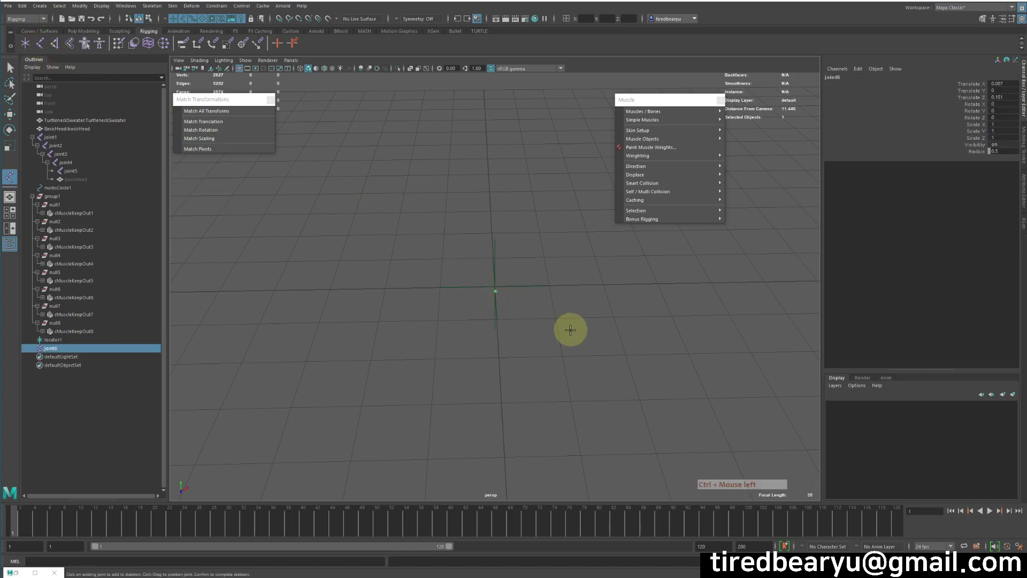
pyautogui.hotkey('ctrl', 'z')
pyautogui.click(504, 285)
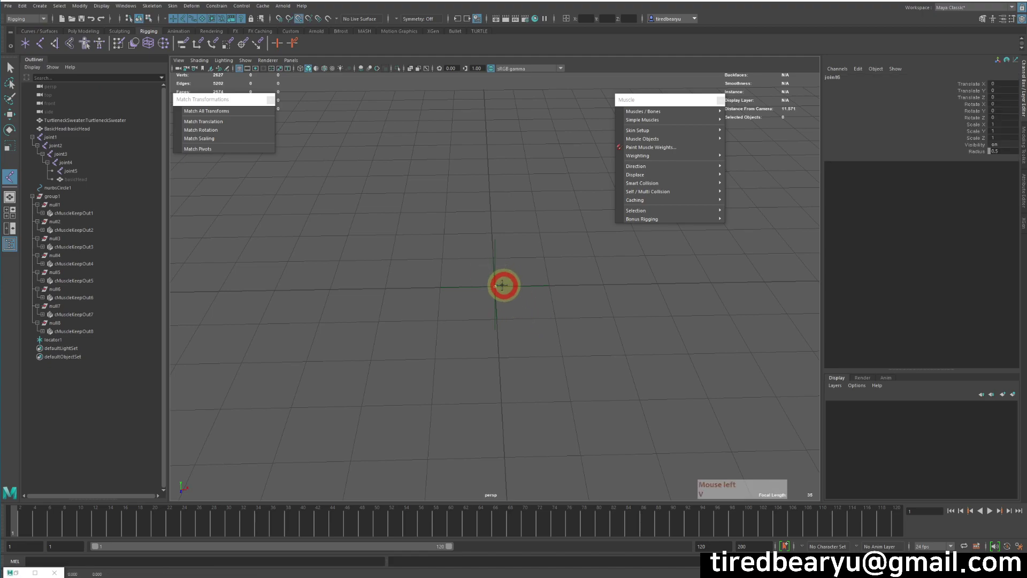
pyautogui.press('w')
pyautogui.click(451, 223)
pyautogui.click(495, 286)
pyautogui.keyDown('alt'); pyautogui.moveTo(495, 286); pyautogui.dragTo(577, 390); pyautogui.keyUp('alt')
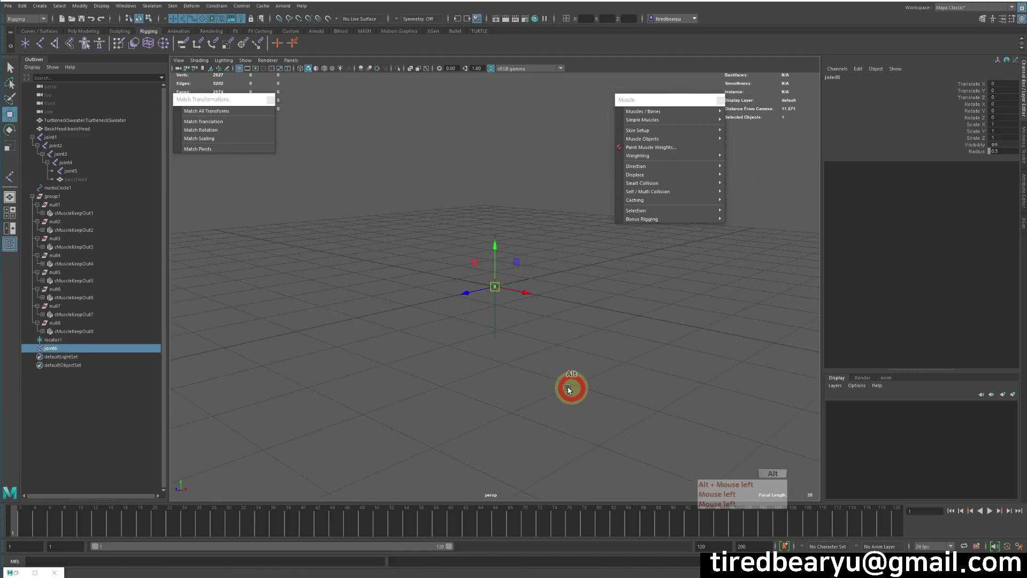
# Step: Select the locator at the origin and examine it together with the joint at its centre
pyautogui.press('q')
pyautogui.scroll(5, 600, 346)
pyautogui.moveTo(528, 263); pyautogui.dragTo(539, 311)
pyautogui.keyDown('alt'); pyautogui.moveTo(502, 184); pyautogui.dragTo(702, 287, button='right'); pyautogui.keyUp('alt')
pyautogui.keyDown('alt'); pyautogui.moveTo(702, 288); pyautogui.dragTo(569, 284, button='middle'); pyautogui.keyUp('alt')
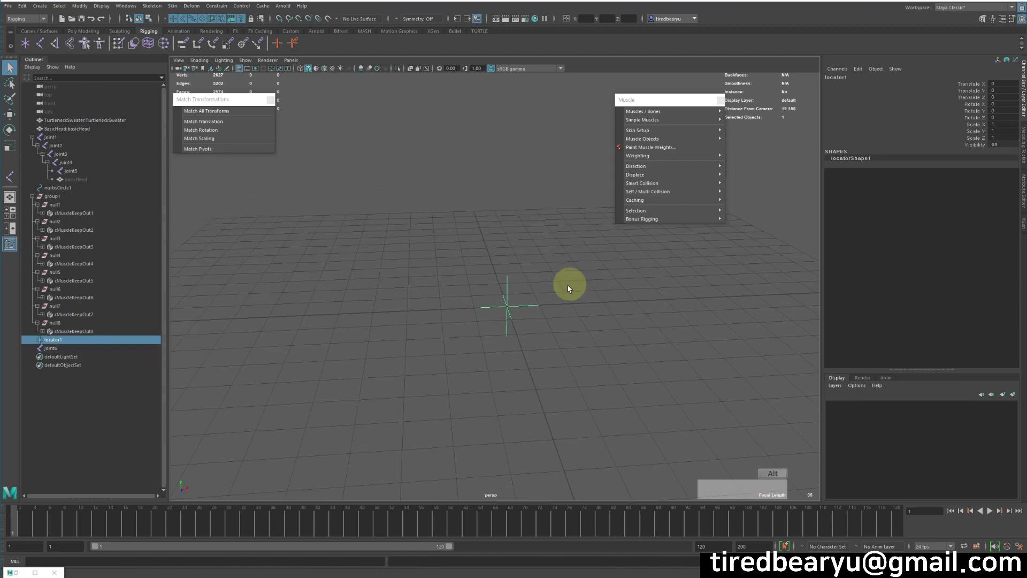
pyautogui.click(598, 325)
pyautogui.moveTo(536, 281); pyautogui.dragTo(543, 344)
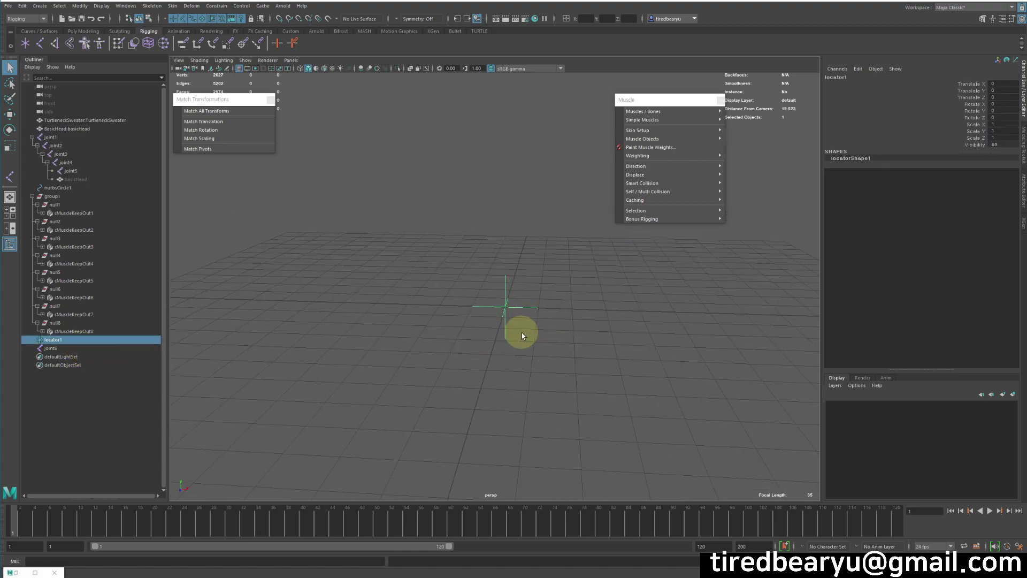
# Step: Group locator1 by itself and expand the new group to show the locator inside it
pyautogui.hotkey('ctrl', 'g')
pyautogui.keyDown('alt'); pyautogui.moveTo(550, 360); pyautogui.dragTo(525, 353); pyautogui.keyUp('alt')
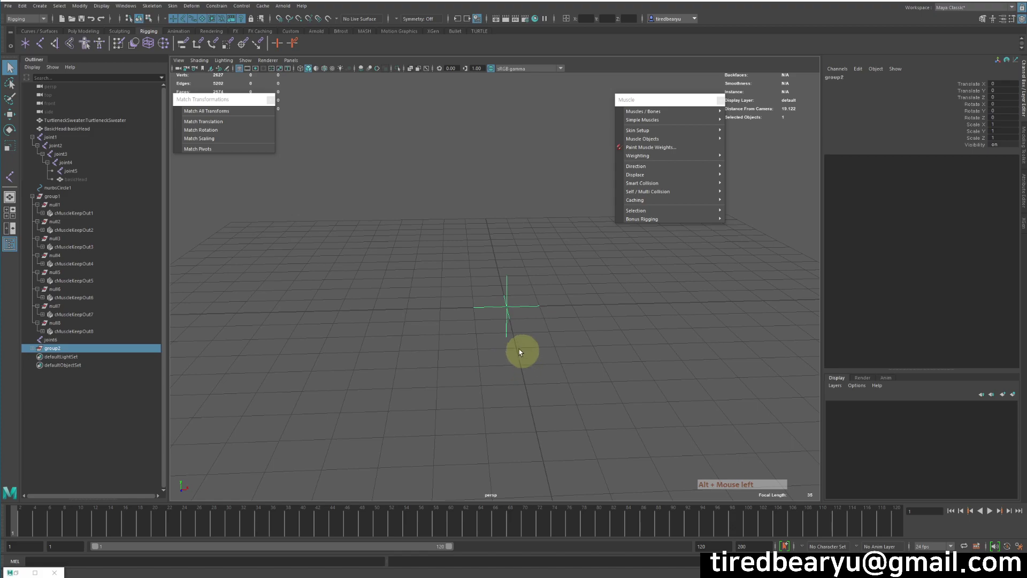
pyautogui.click(32, 348)
pyautogui.moveTo(57, 356)
pyautogui.mouseDown()
pyautogui.moveTo(69, 358)
pyautogui.moveTo(65, 339)
pyautogui.moveTo(70, 358)
pyautogui.mouseUp()
pyautogui.keyDown('shift'); pyautogui.click(35, 349); pyautogui.keyUp('shift')
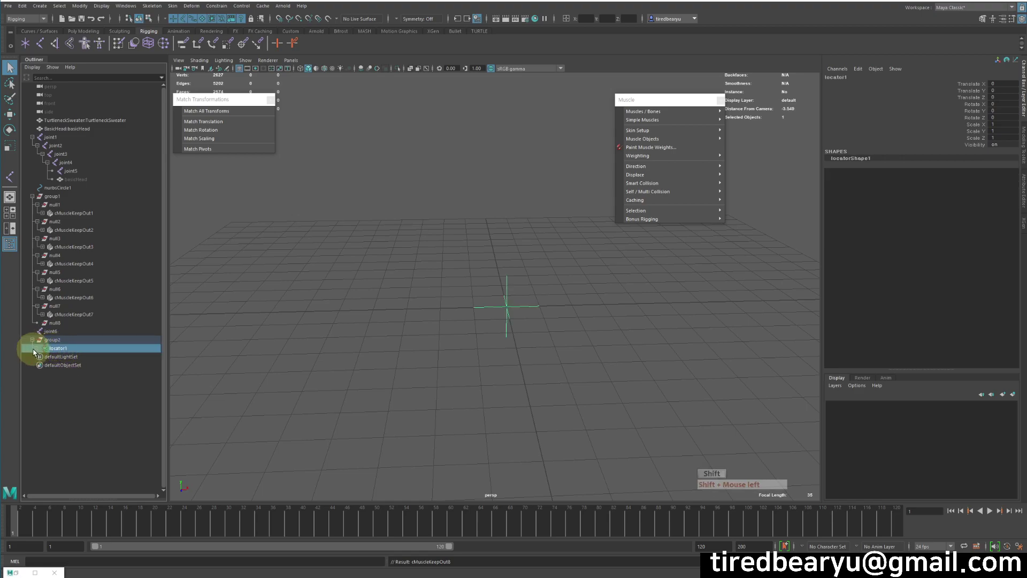
pyautogui.hotkey('ctrl', 'z')
pyautogui.hotkey('ctrl', 'z')
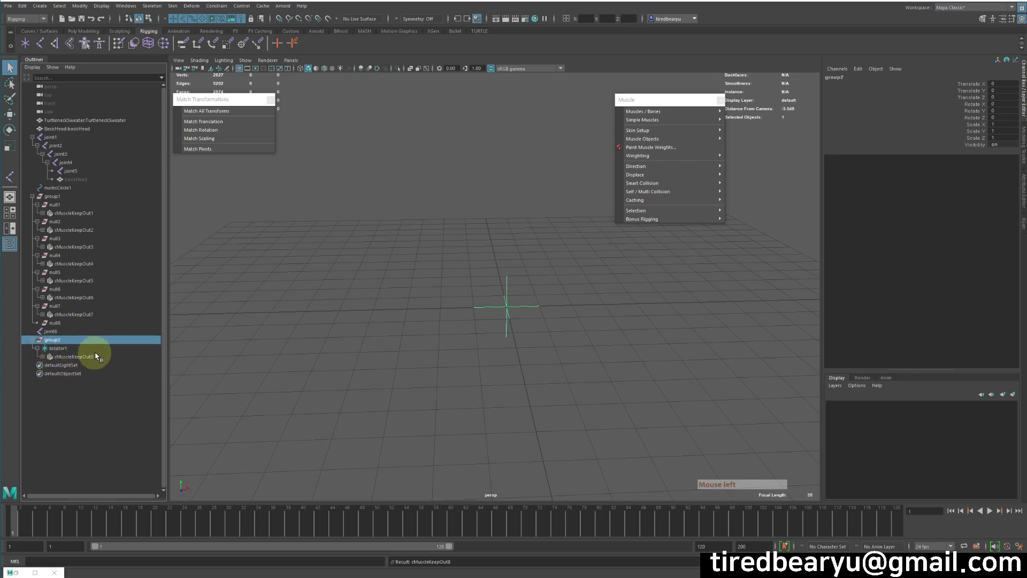
pyautogui.hotkey('ctrl', 'z')
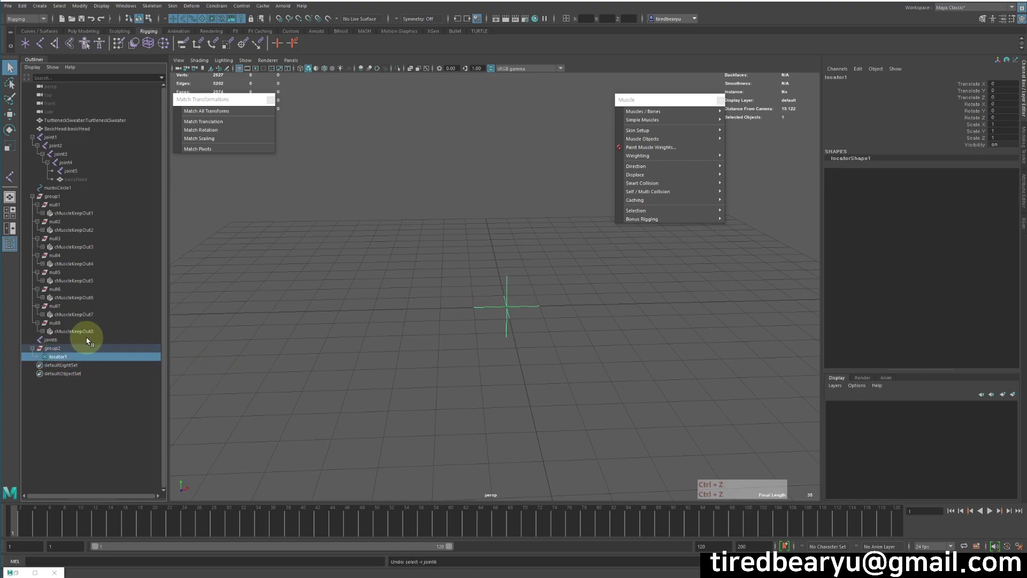
# Step: Parent joint6 under locator1 inside group2
pyautogui.click(76, 339)
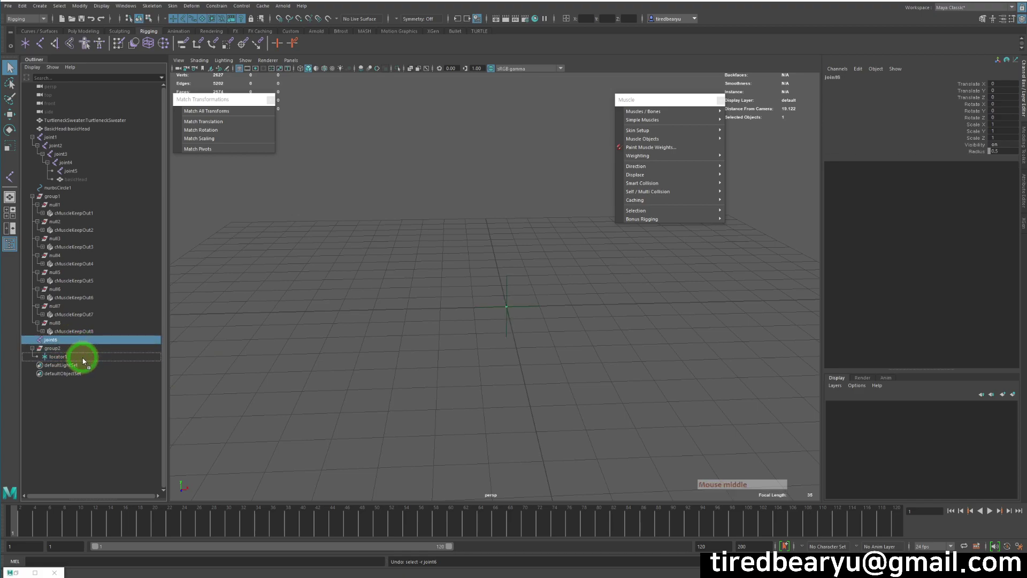
pyautogui.moveTo(83, 360); pyautogui.dragTo(84, 359, button='middle')
pyautogui.click(67, 340)
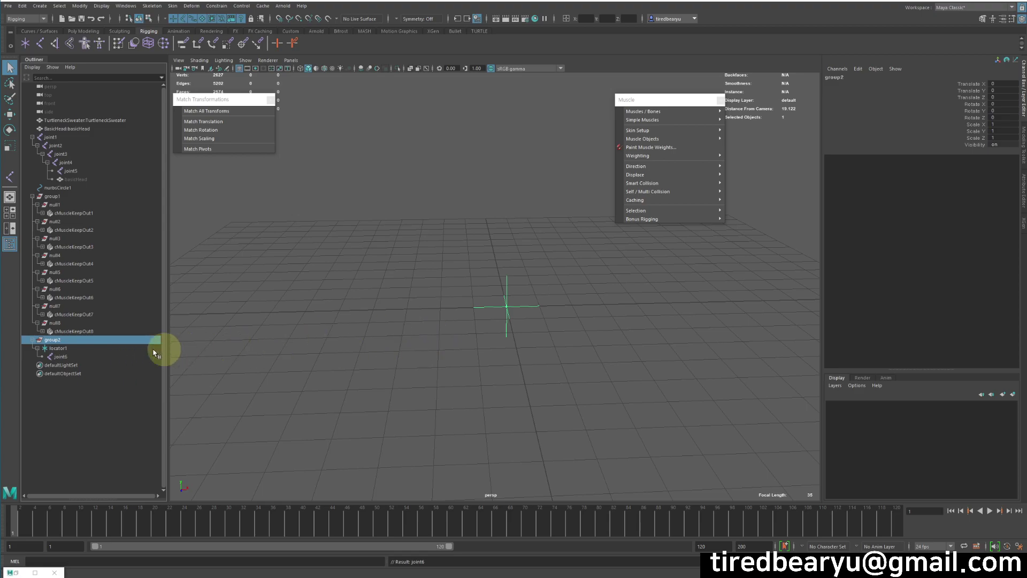
pyautogui.click(83, 357)
# Step: Try moving locator1 freely in the viewport as a test and undo the move
pyautogui.click(79, 349)
pyautogui.press('w')
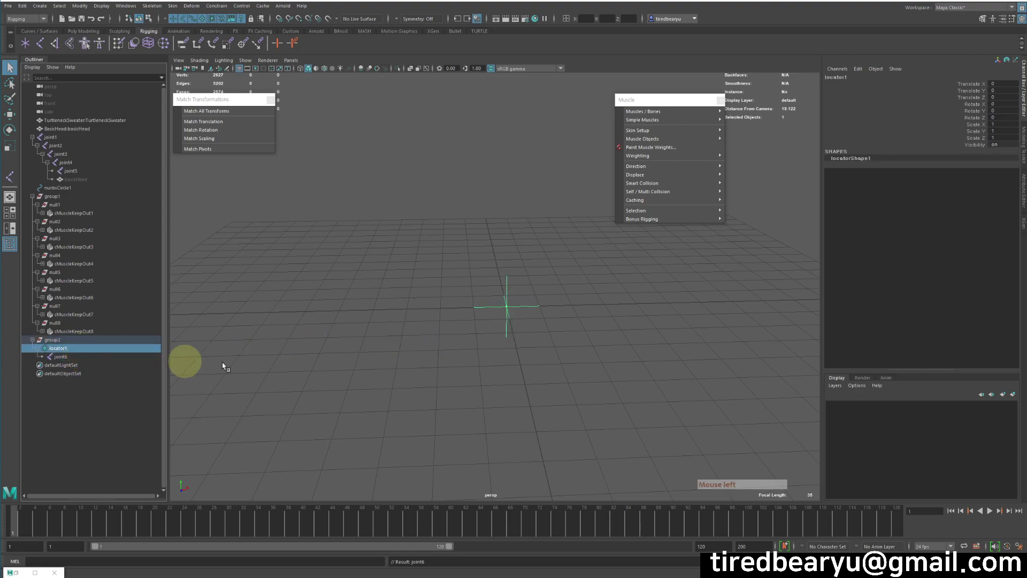
pyautogui.moveTo(420, 397); pyautogui.dragTo(539, 344, button='middle')
pyautogui.hotkey('ctrl', 'z')
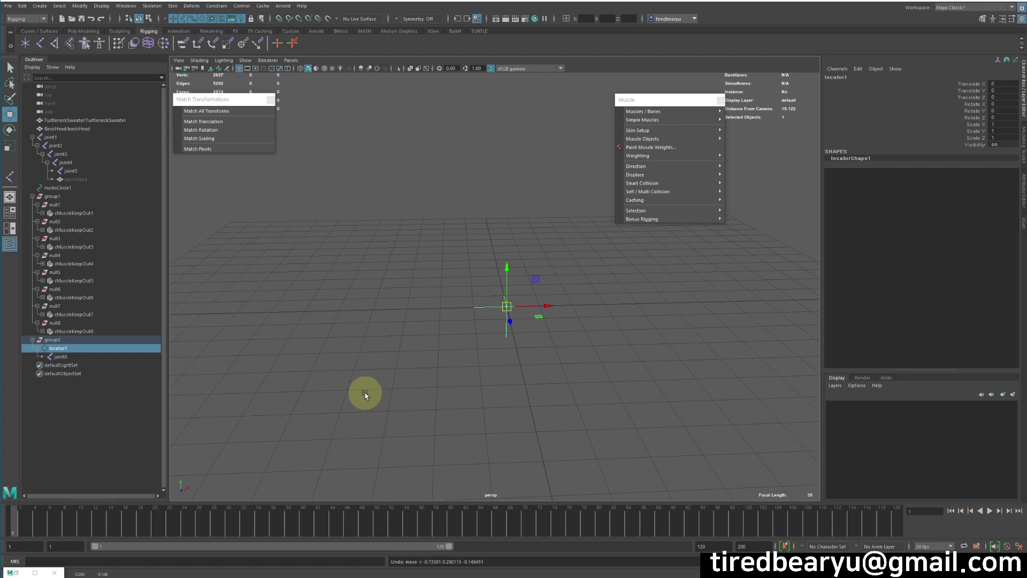
pyautogui.keyDown('alt'); pyautogui.moveTo(364, 392); pyautogui.dragTo(339, 392, button='right'); pyautogui.keyUp('alt')
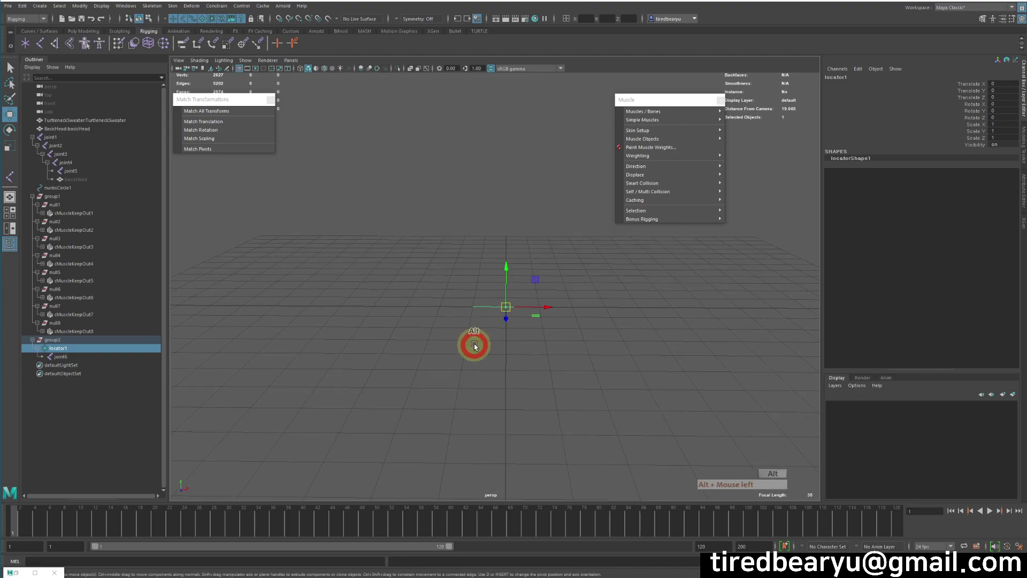
pyautogui.keyDown('alt'); pyautogui.moveTo(474, 344); pyautogui.dragTo(520, 306); pyautogui.keyUp('alt')
pyautogui.press('q')
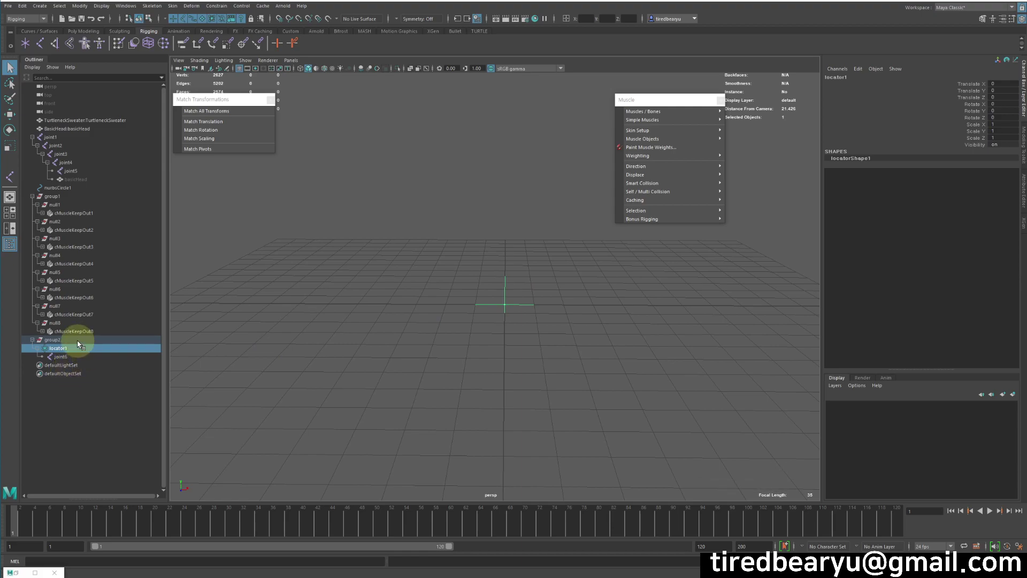
pyautogui.click(57, 340)
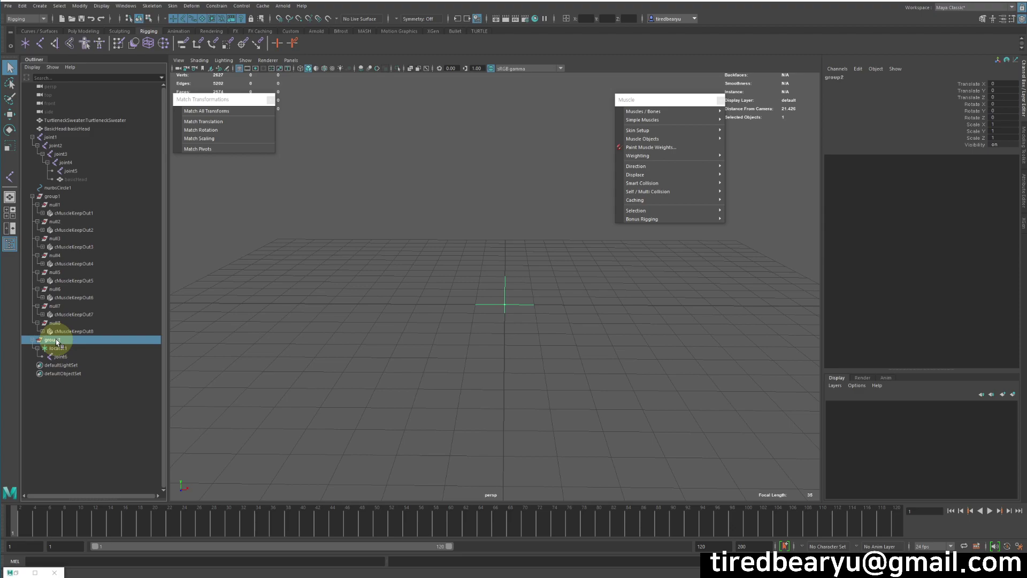
pyautogui.hotkey('ctrl', 'g')
pyautogui.hotkey('ctrl', 's')
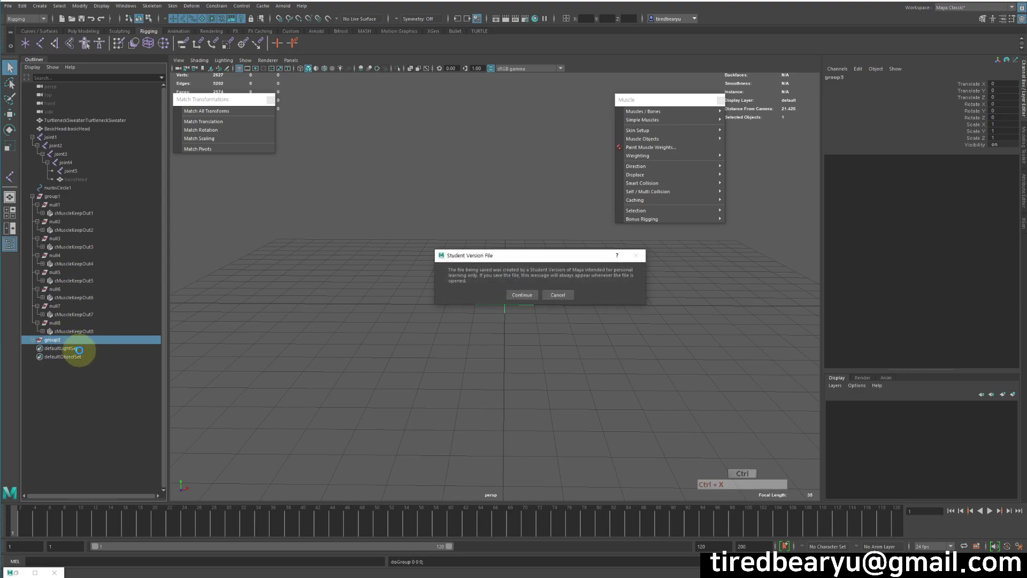
pyautogui.press('Escape')
pyautogui.click(551, 296)
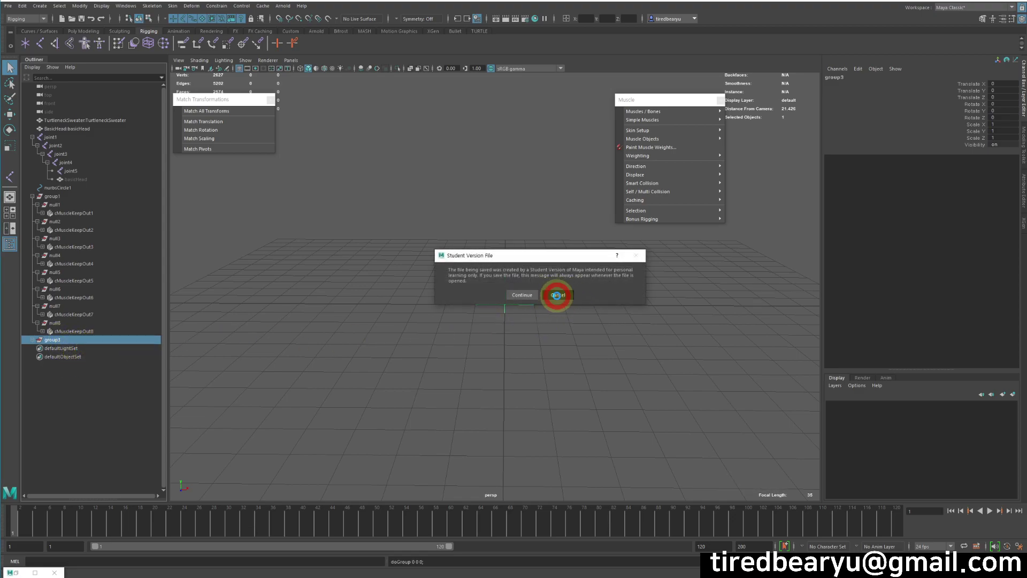
pyautogui.click(328, 339)
pyautogui.hotkey('ctrl', 'z')
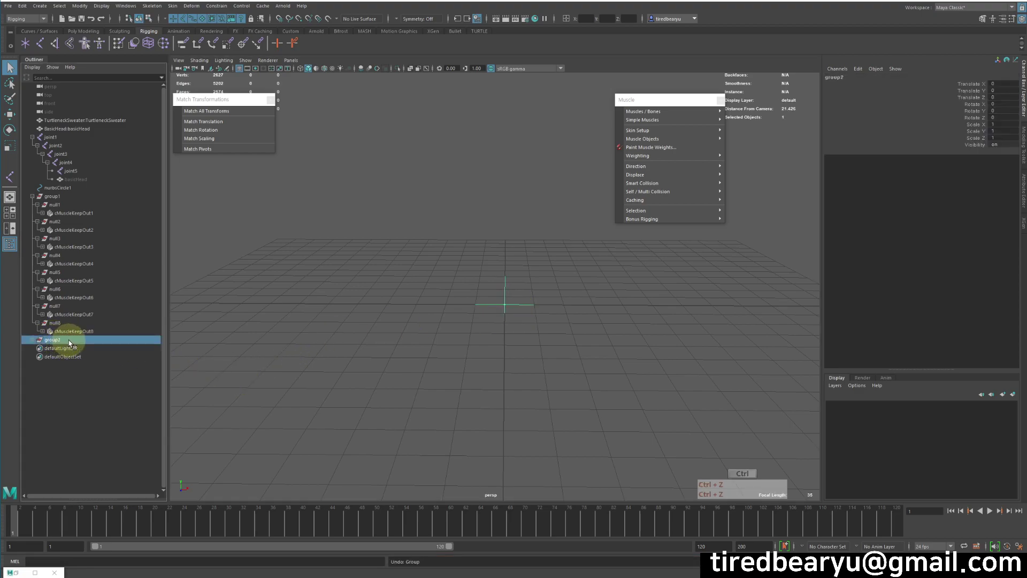
pyautogui.hotkey('ctrl', 'z')
# Step: Duplicate group2, with its locator and joint, seven times, and collapse its hierarchy
pyautogui.keyDown('shift'); pyautogui.click(33, 340); pyautogui.keyUp('shift')
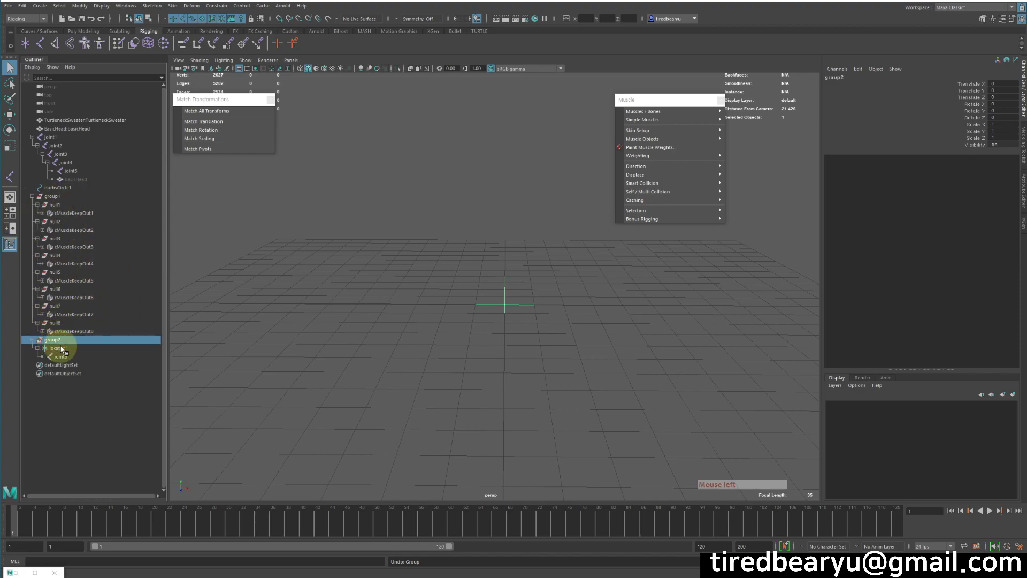
pyautogui.hotkey('ctrl', 'd')
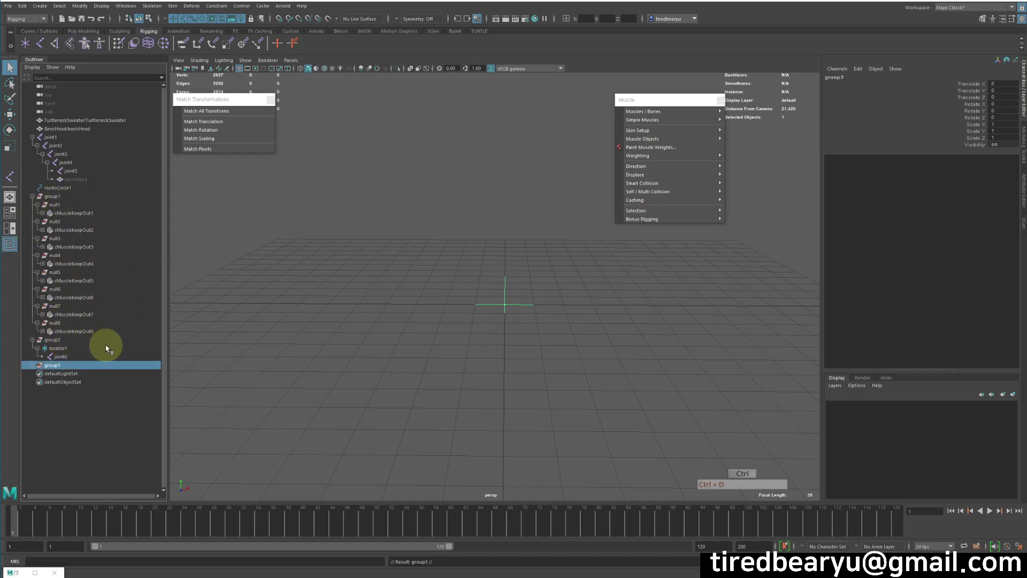
pyautogui.hotkey('ctrl', 'd')
pyautogui.hotkey('ctrl', 'd')
pyautogui.hotkey('ctrl', 'd')
pyautogui.hotkey('ctrl', 'd')
pyautogui.hotkey('ctrl', 'd')
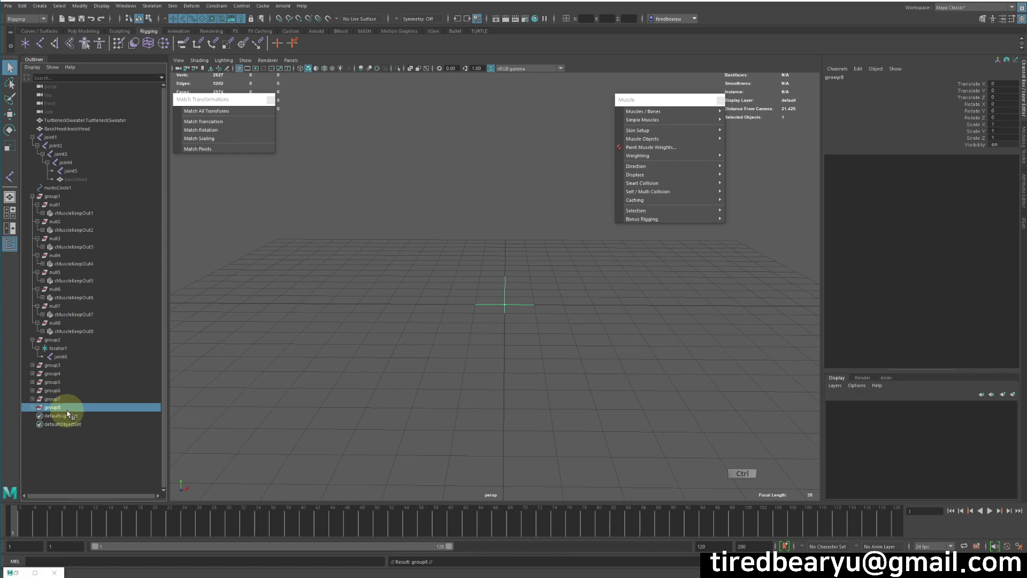
pyautogui.hotkey('ctrl', 'd')
pyautogui.click(33, 339)
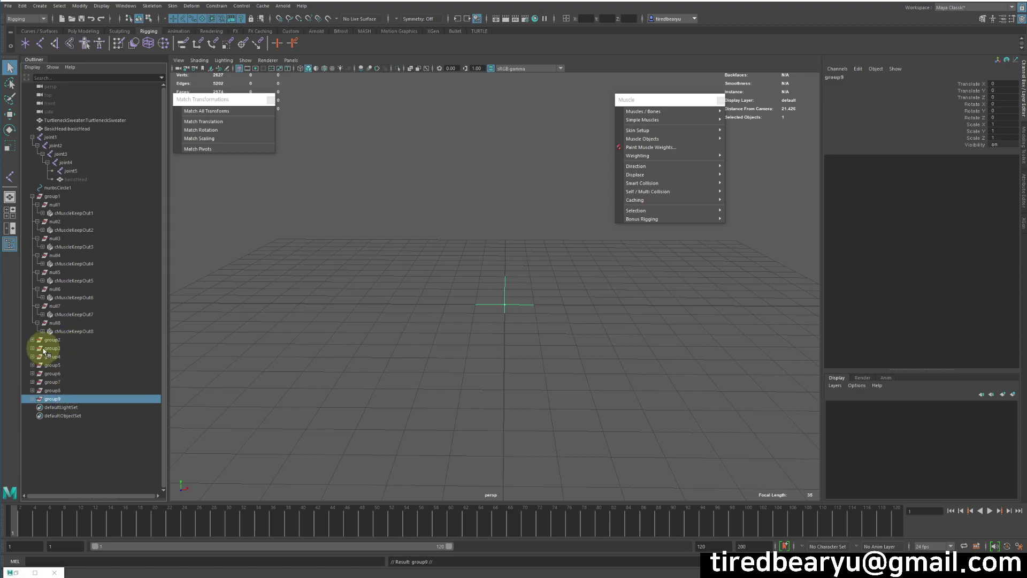
# Step: Examine where the groups group2 to group9 sit relative to the sweater character
pyautogui.moveTo(71, 340); pyautogui.dragTo(87, 396)
pyautogui.keyDown('alt'); pyautogui.moveTo(505, 388); pyautogui.dragTo(263, 352, button='right'); pyautogui.keyUp('alt')
pyautogui.keyDown('alt'); pyautogui.moveTo(507, 308); pyautogui.dragTo(468, 350, button='middle'); pyautogui.keyUp('alt')
pyautogui.press('q')
pyautogui.press('w')
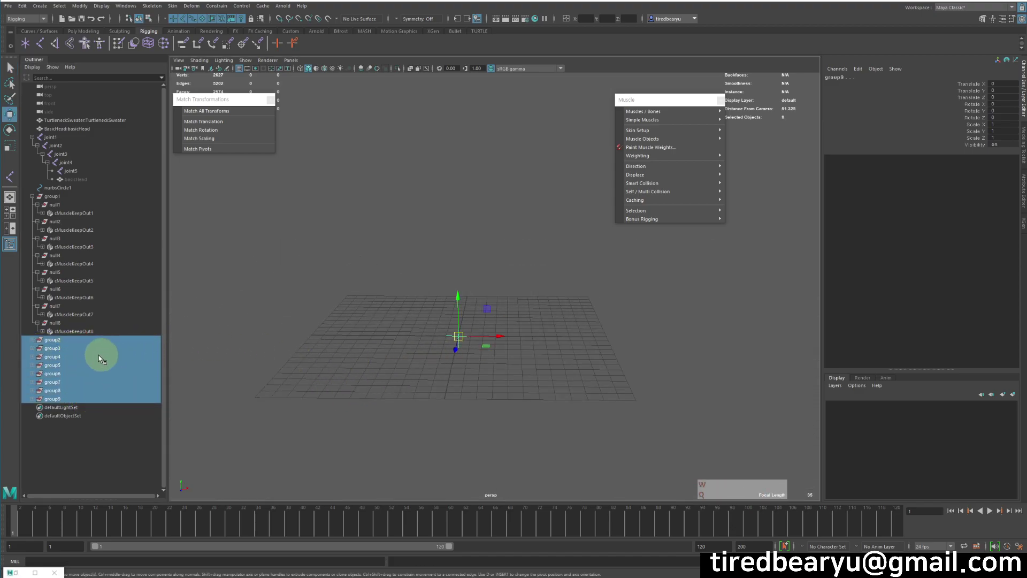
pyautogui.keyDown('alt'); pyautogui.moveTo(328, 360); pyautogui.dragTo(525, 365, button='right'); pyautogui.keyUp('alt')
pyautogui.keyDown('alt'); pyautogui.moveTo(525, 365); pyautogui.dragTo(190, 356); pyautogui.keyUp('alt')
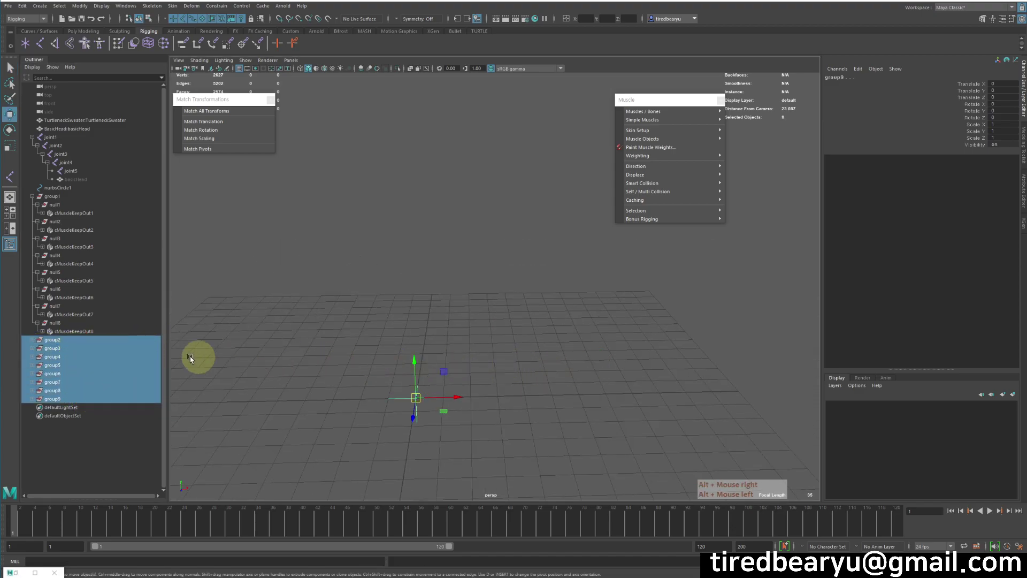
pyautogui.click(82, 341)
pyautogui.scroll(-3, 432, 278)
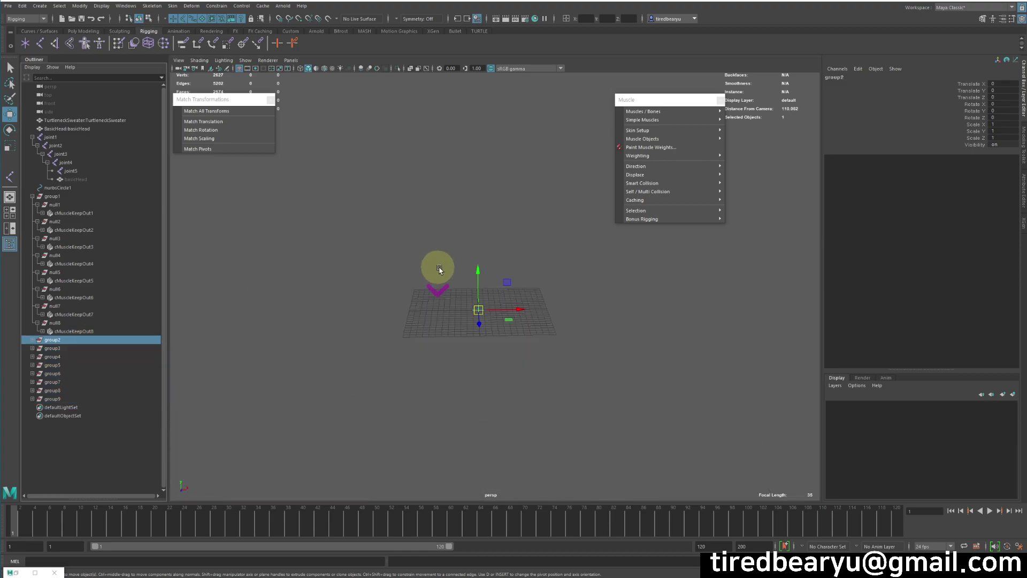
pyautogui.keyDown('alt'); pyautogui.moveTo(436, 270); pyautogui.dragTo(385, 470, button='middle'); pyautogui.keyUp('alt')
pyautogui.keyDown('alt'); pyautogui.moveTo(385, 469); pyautogui.dragTo(394, 259, button='right'); pyautogui.keyUp('alt')
pyautogui.keyDown('alt'); pyautogui.moveTo(394, 259); pyautogui.dragTo(396, 339, button='middle'); pyautogui.keyUp('alt')
pyautogui.keyDown('alt'); pyautogui.moveTo(496, 190); pyautogui.dragTo(530, 252, button='right'); pyautogui.keyUp('alt')
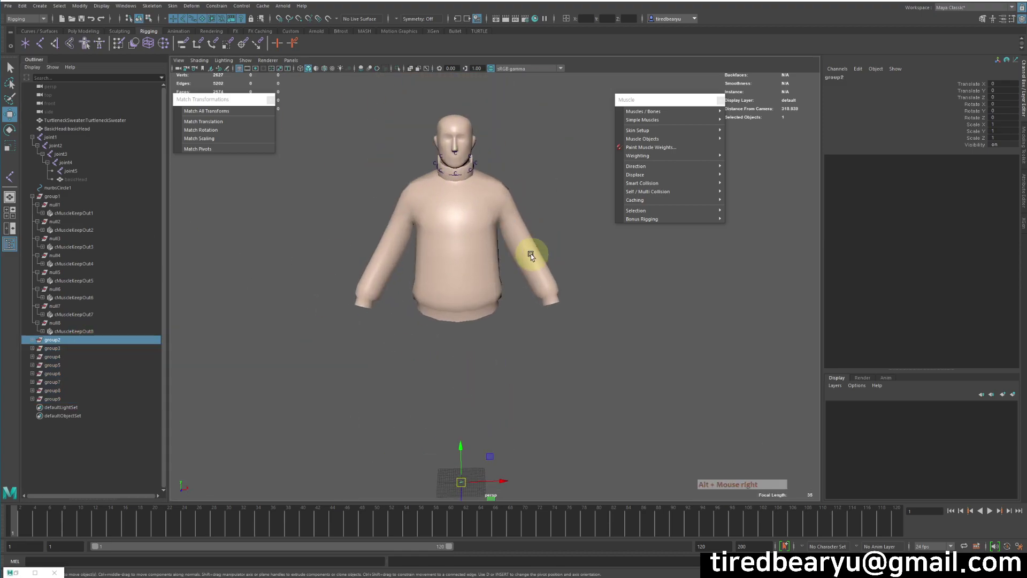
# Step: Open the Node Editor and place its window so that the sweater's neck area stays partly visible
pyautogui.click(102, 6)
pyautogui.moveTo(86, 7)
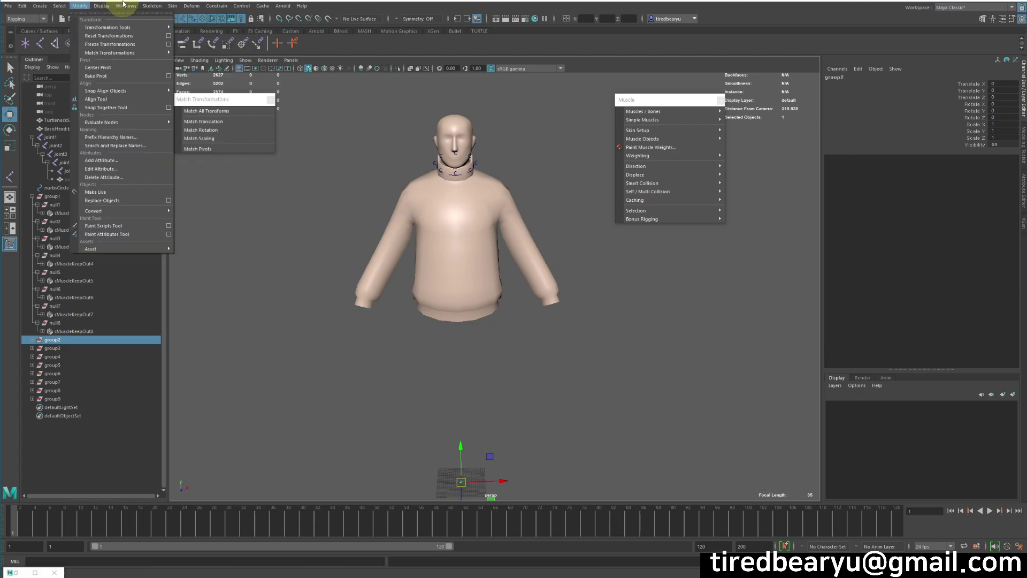
pyautogui.moveTo(126, 5)
pyautogui.click(154, 114)
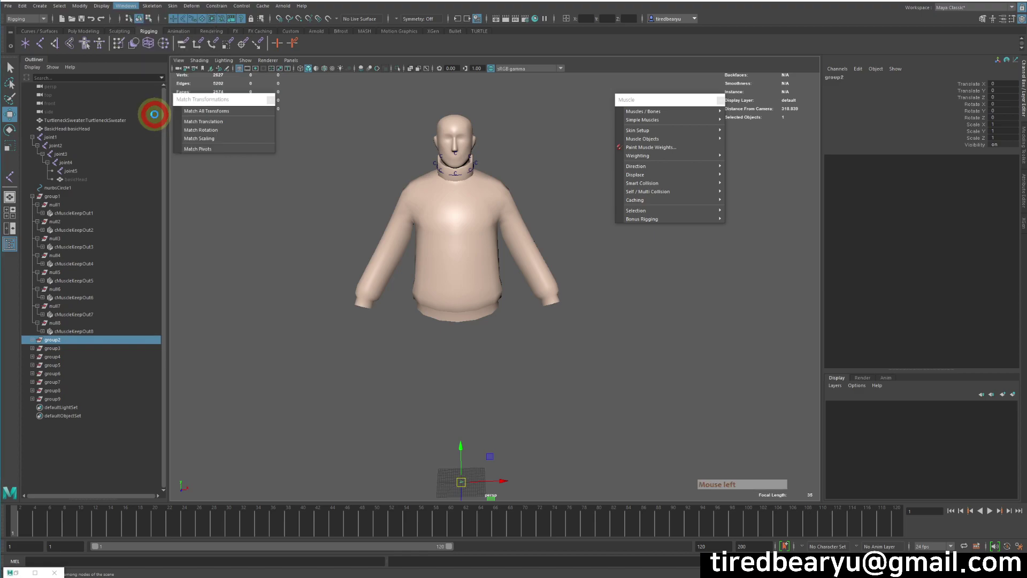
pyautogui.moveTo(461, 105); pyautogui.dragTo(669, 78)
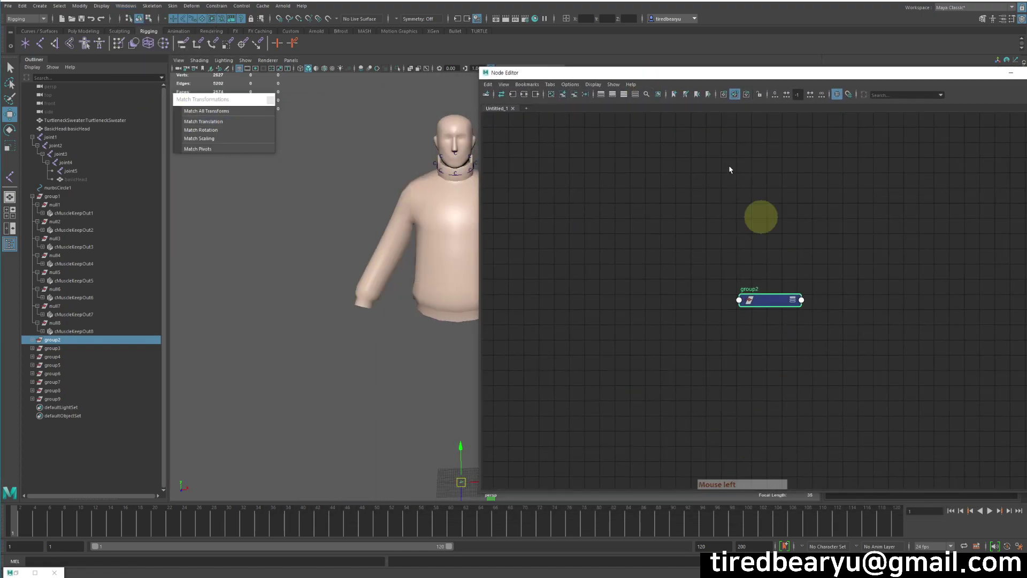
pyautogui.click(628, 196)
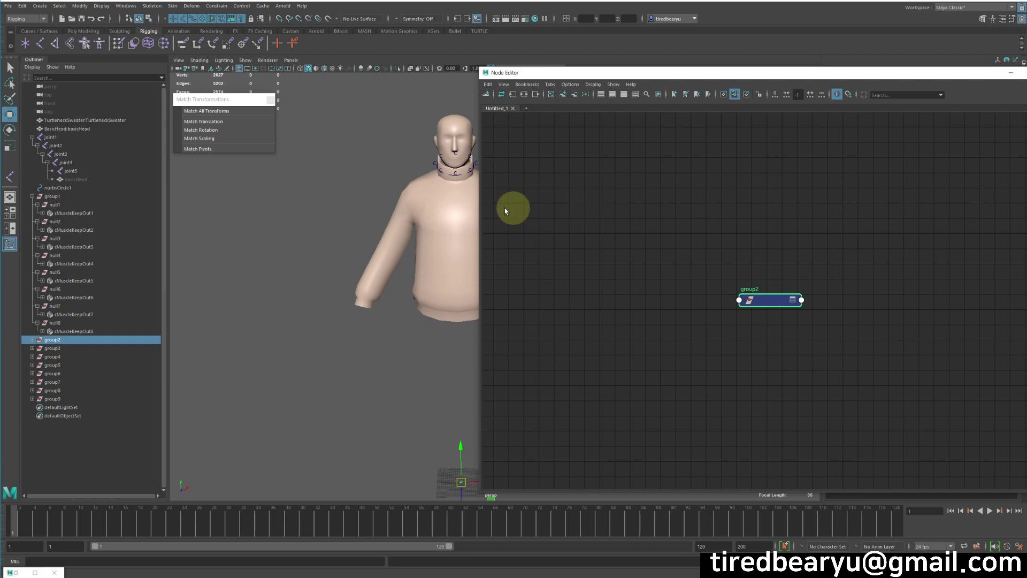
# Step: Graph nurbsCircle1 with its shape nodes in the Node Editor
pyautogui.keyDown('alt'); pyautogui.moveTo(351, 290); pyautogui.dragTo(235, 267); pyautogui.keyUp('alt')
pyautogui.click(56, 185)
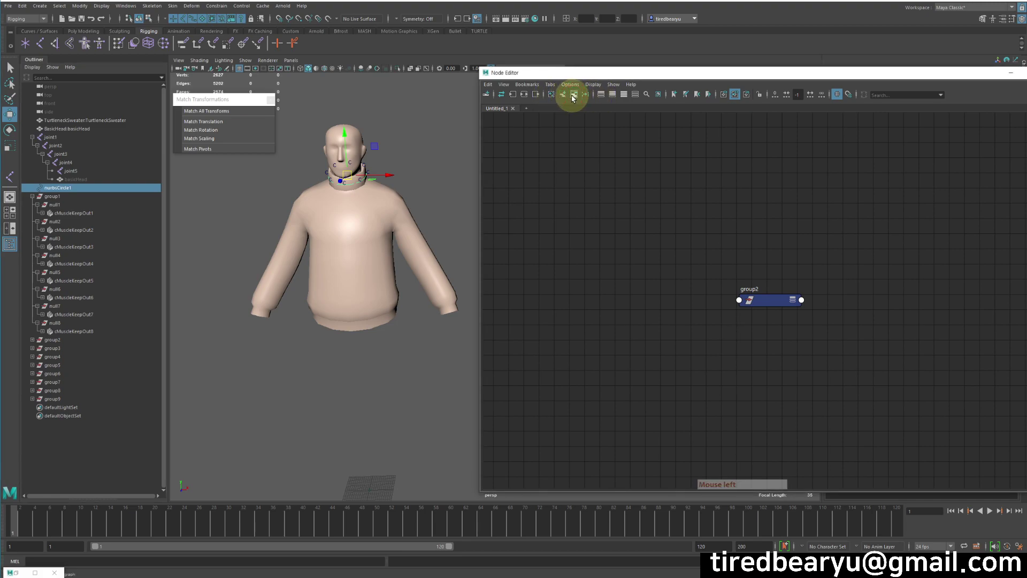
pyautogui.keyDown('alt'); pyautogui.moveTo(635, 246); pyautogui.dragTo(631, 202, button='middle'); pyautogui.keyUp('alt')
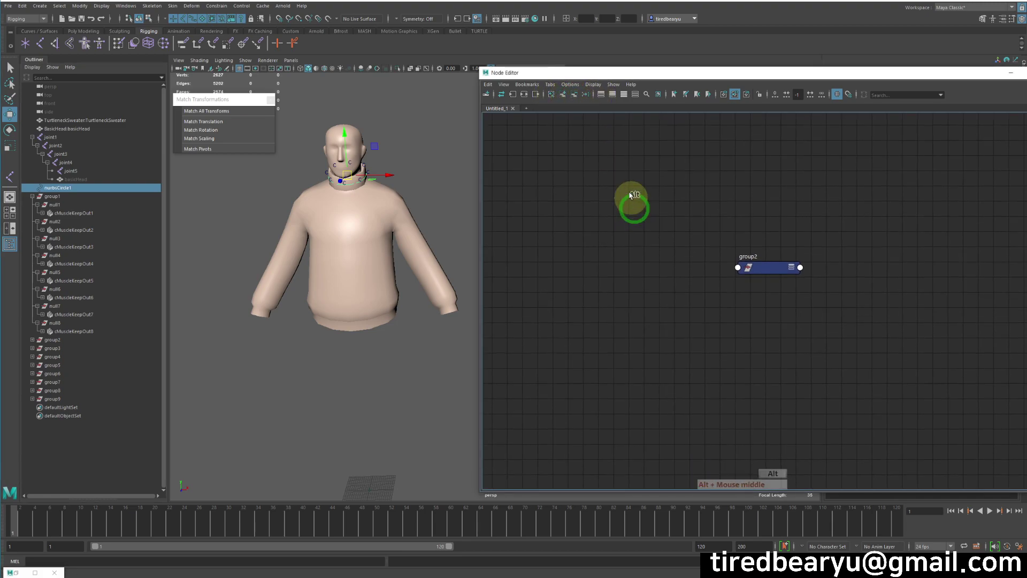
pyautogui.click(563, 94)
pyautogui.keyDown('alt'); pyautogui.moveTo(625, 211); pyautogui.dragTo(651, 280, button='right'); pyautogui.keyUp('alt')
pyautogui.click(650, 280)
# Step: Move the nurbsCircleShape1 node away from the other nodes into an empty area of the graph
pyautogui.click(749, 357)
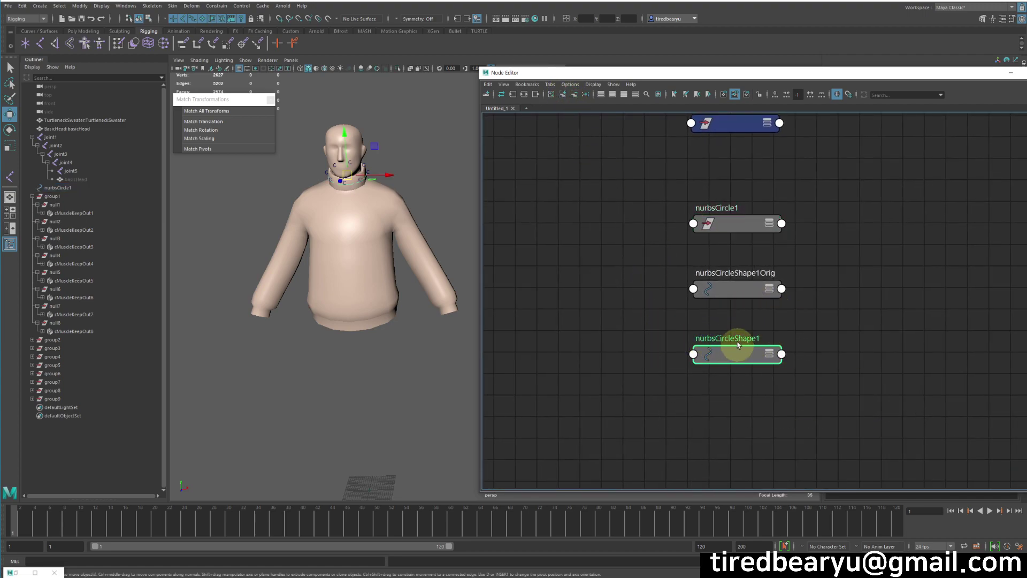
pyautogui.moveTo(728, 345); pyautogui.dragTo(615, 349)
pyautogui.keyDown('alt'); pyautogui.moveTo(615, 348); pyautogui.dragTo(753, 236, button='middle'); pyautogui.keyUp('alt')
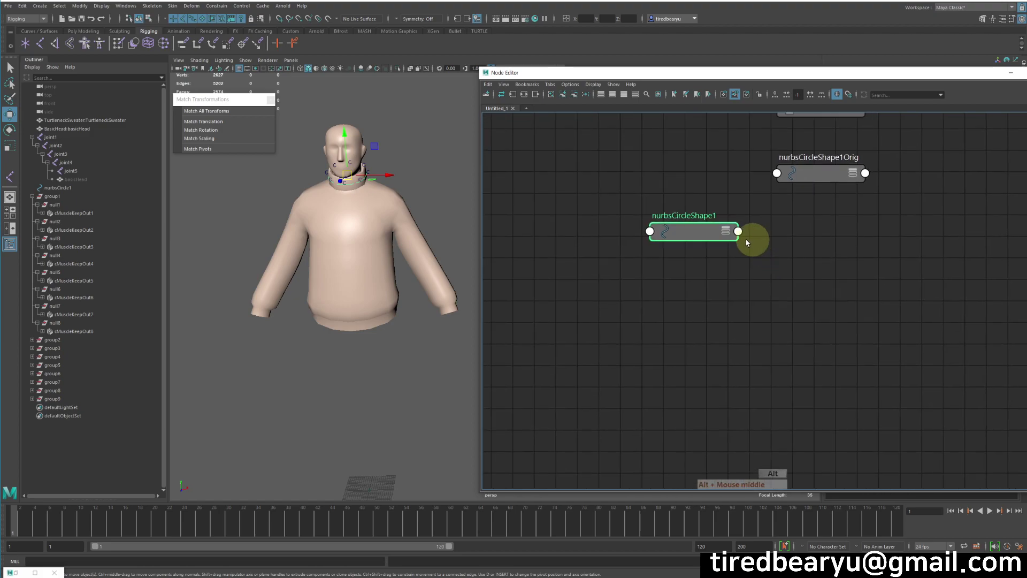
pyautogui.moveTo(694, 237); pyautogui.dragTo(617, 268)
pyautogui.keyDown('alt'); pyautogui.moveTo(676, 302); pyautogui.dragTo(666, 259, button='middle'); pyautogui.keyUp('alt')
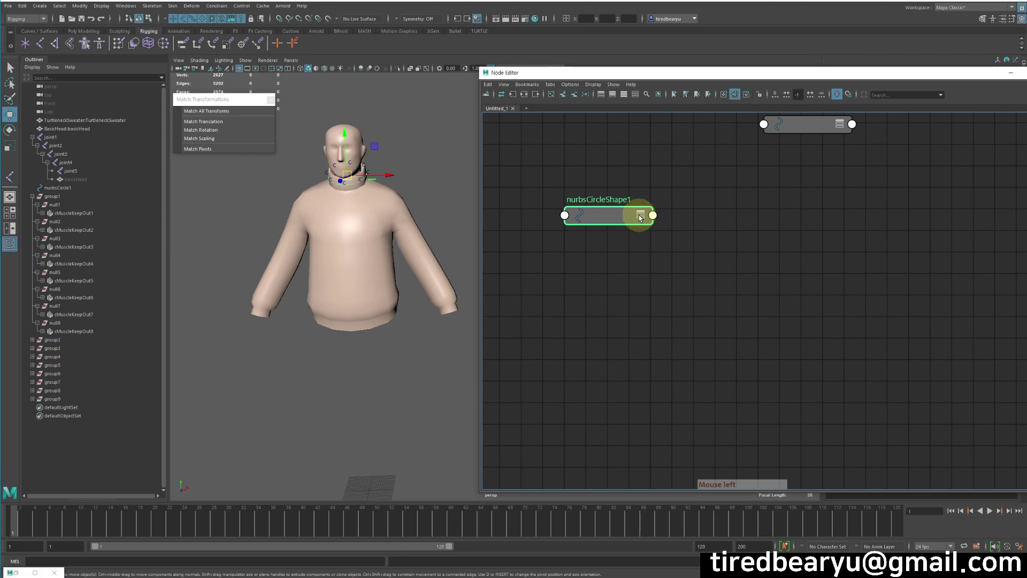
# Step: Expand the nurbsCircleShape1 node to show its full attribute list, including World Space
pyautogui.click(641, 216)
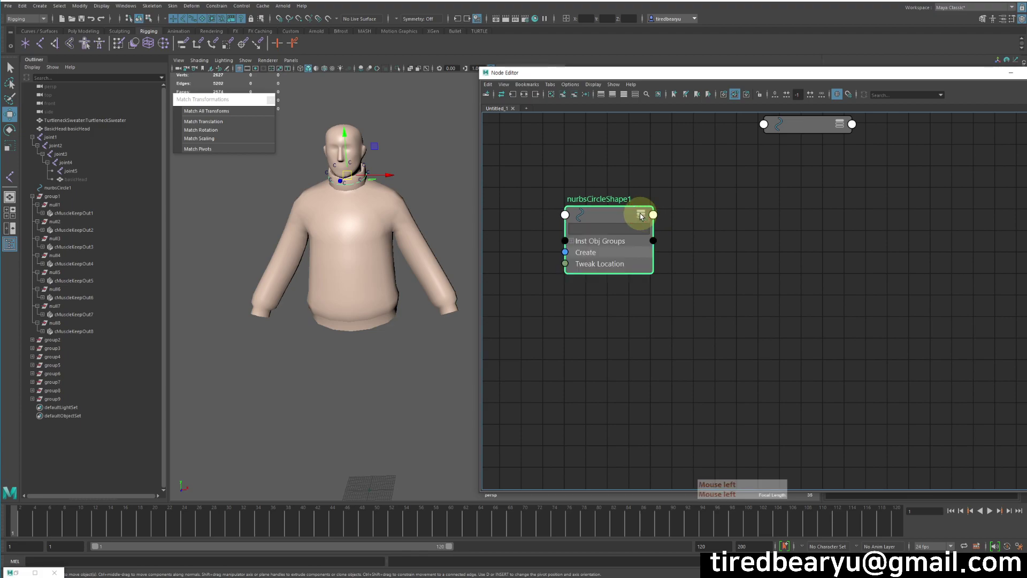
pyautogui.click(641, 216)
pyautogui.scroll(-8, 717, 305)
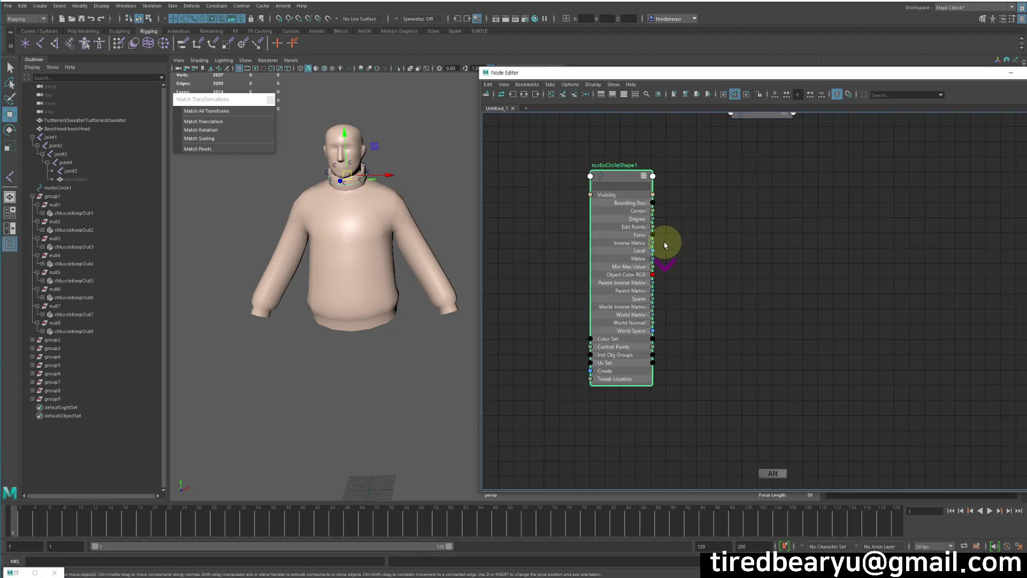
pyautogui.scroll(8, 677, 313)
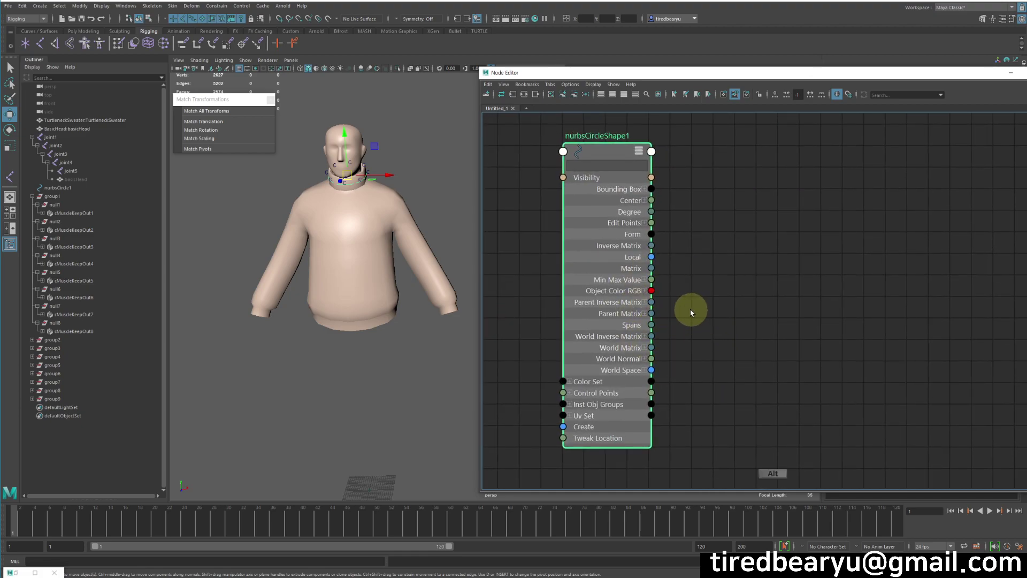
# Step: Create a pointOnCurveInfo node in the graph and place it beside the top of the nurbsCircleShape1 node
pyautogui.scroll(-3, 688, 303)
pyautogui.click(691, 209)
pyautogui.press('Tab')
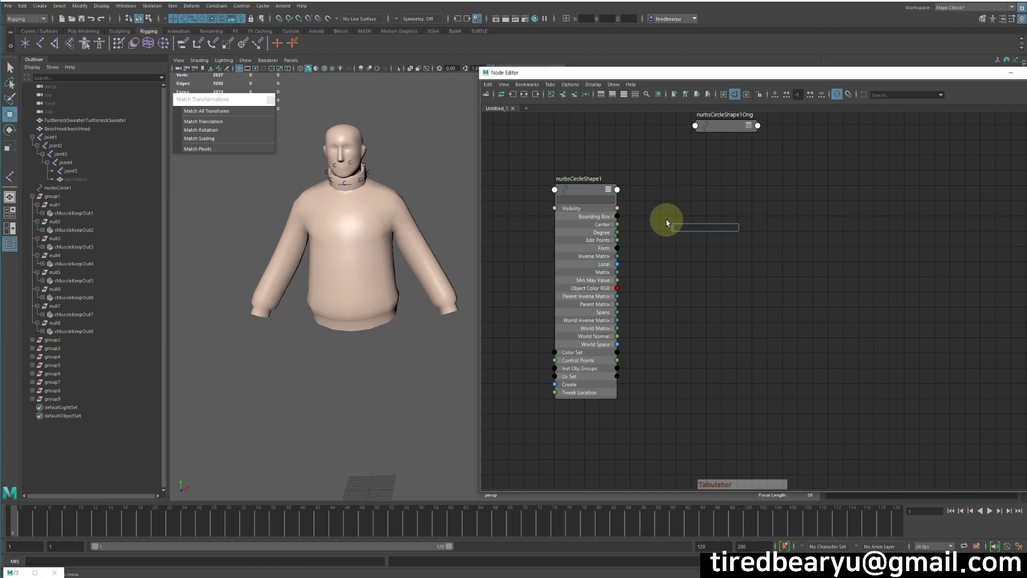
pyautogui.write('c')
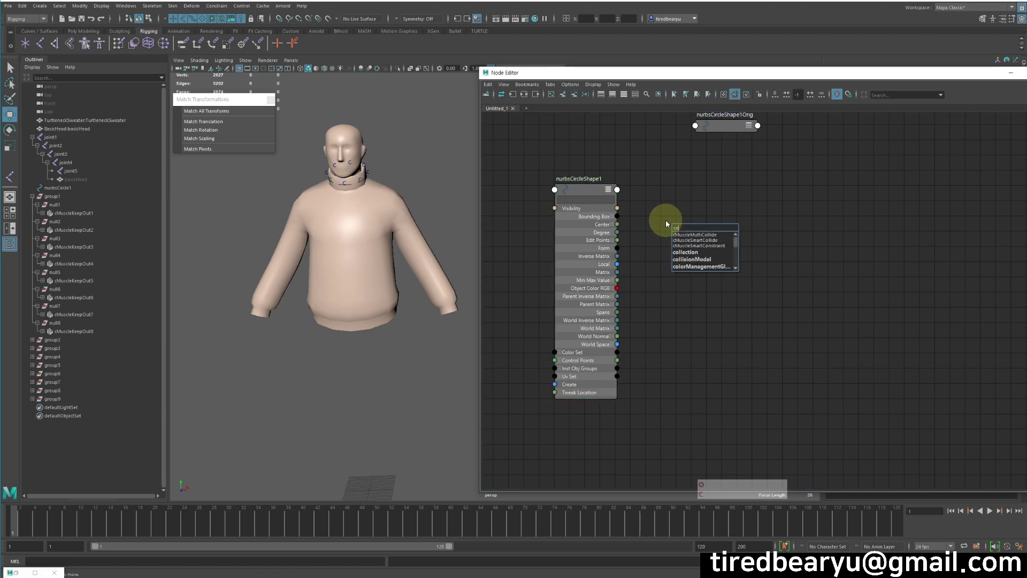
pyautogui.press('BackSpace')
pyautogui.write('p')
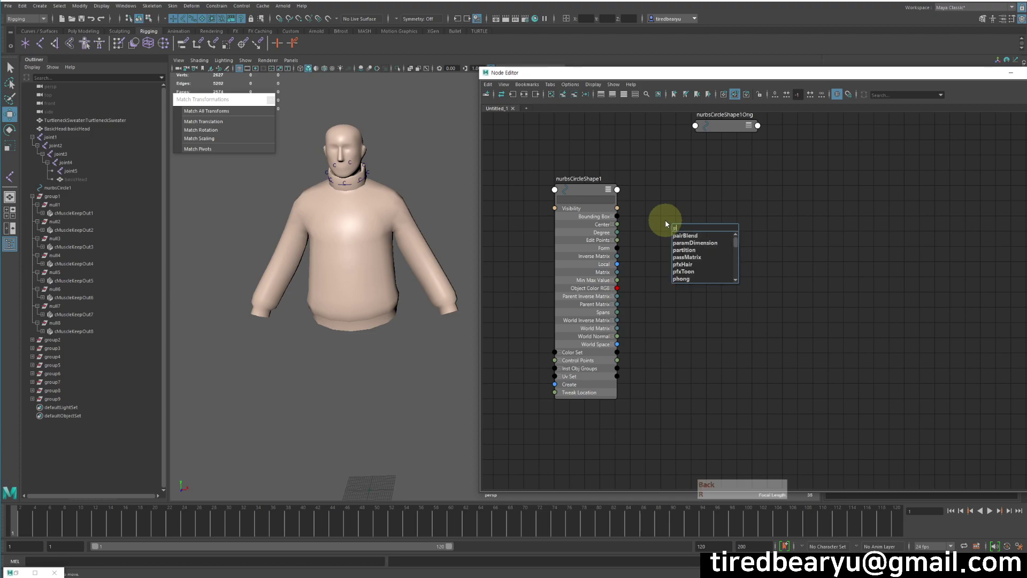
pyautogui.write('ointon')
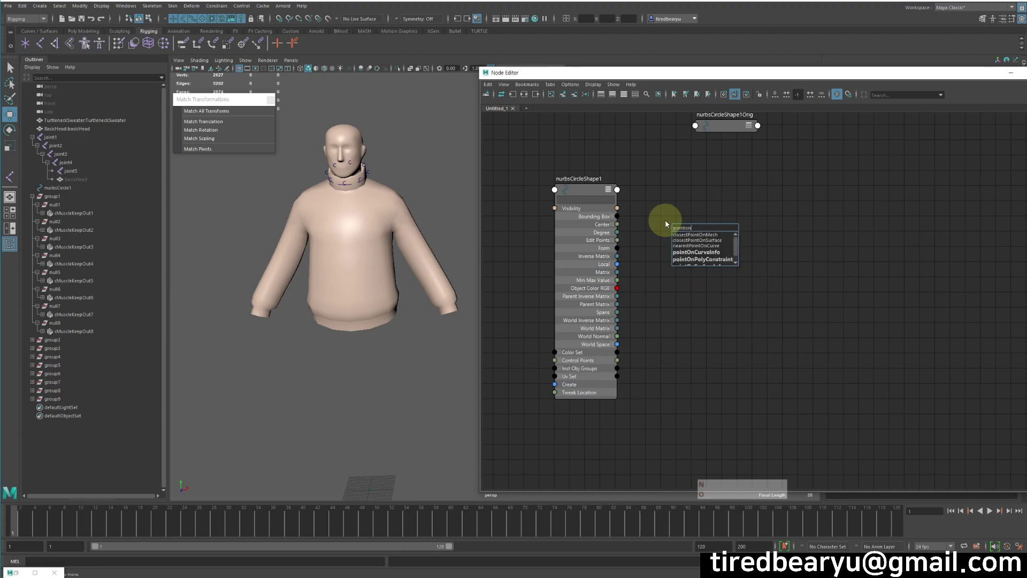
pyautogui.click(717, 253)
pyautogui.moveTo(708, 230); pyautogui.dragTo(705, 179)
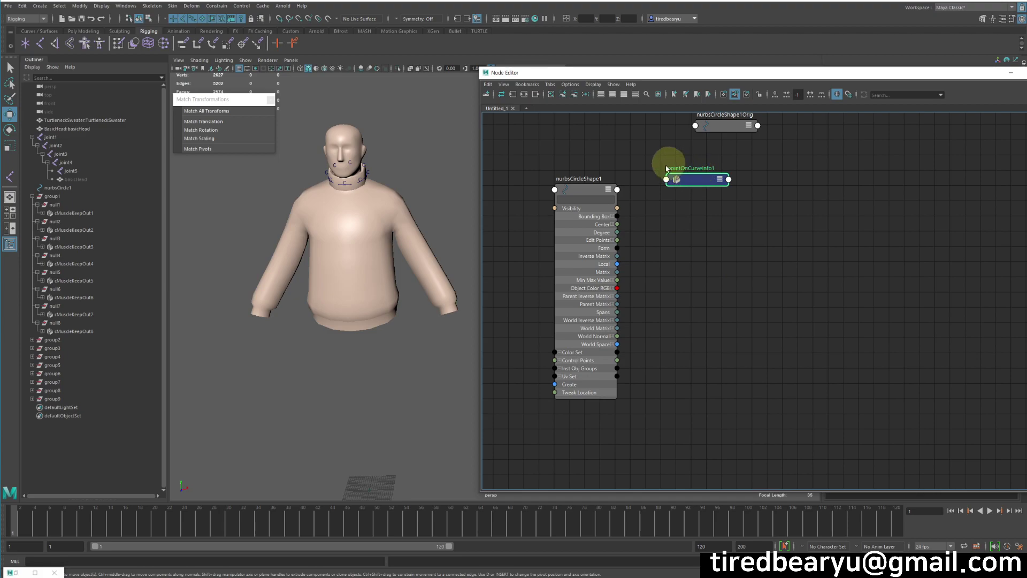
pyautogui.moveTo(704, 182); pyautogui.dragTo(706, 179)
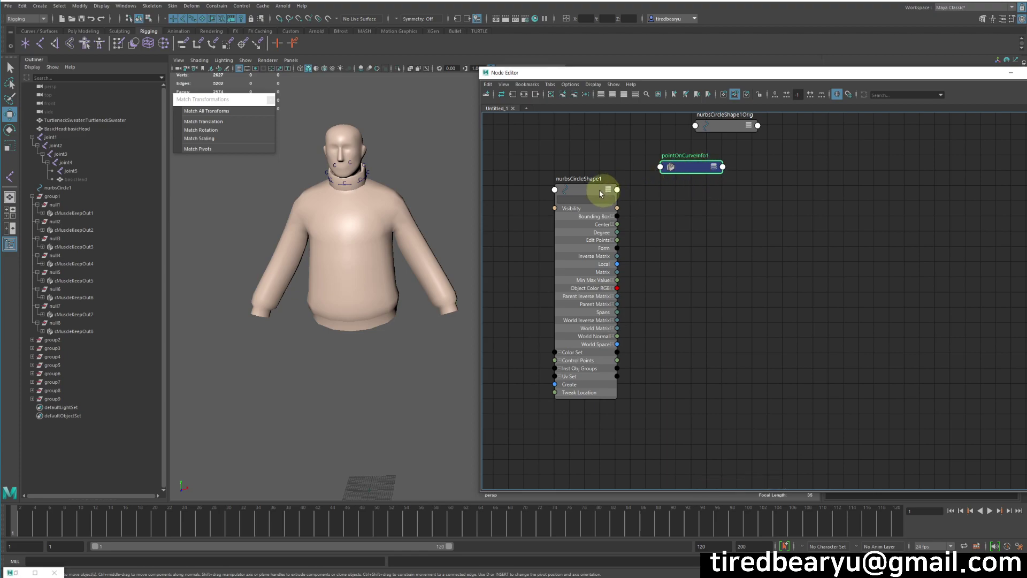
# Step: Shift the nurbsCircleShape1 node and the pointOnCurveInfo node sideways and slightly up to free space in the graph
pyautogui.moveTo(594, 189); pyautogui.dragTo(570, 181)
pyautogui.click(694, 167)
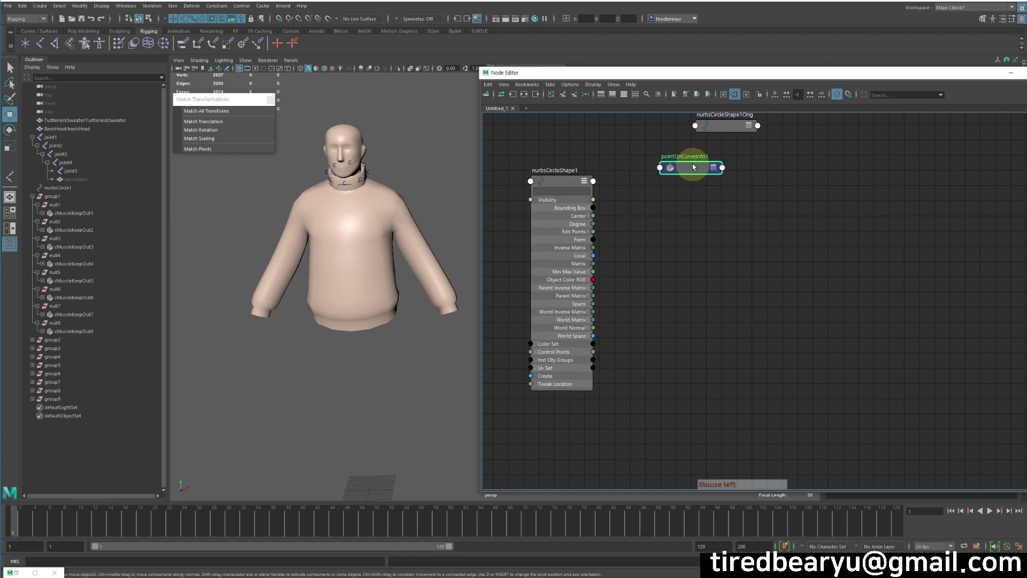
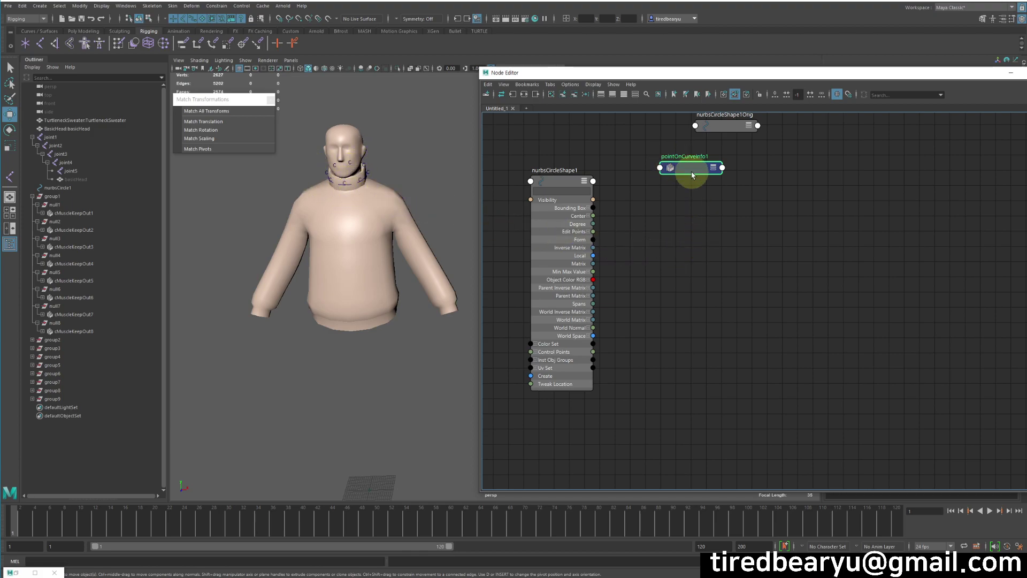
pyautogui.moveTo(697, 173); pyautogui.dragTo(674, 163)
# Step: Create a second pointOnCurveInfo node and place it just below the first one
pyautogui.click(672, 199)
pyautogui.press('Tab')
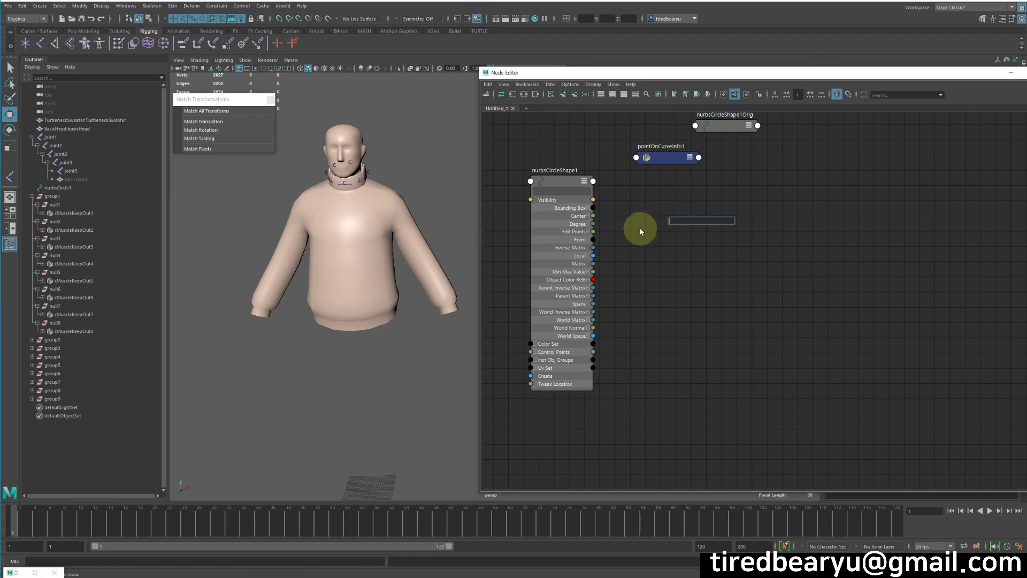
pyautogui.write('pointonc')
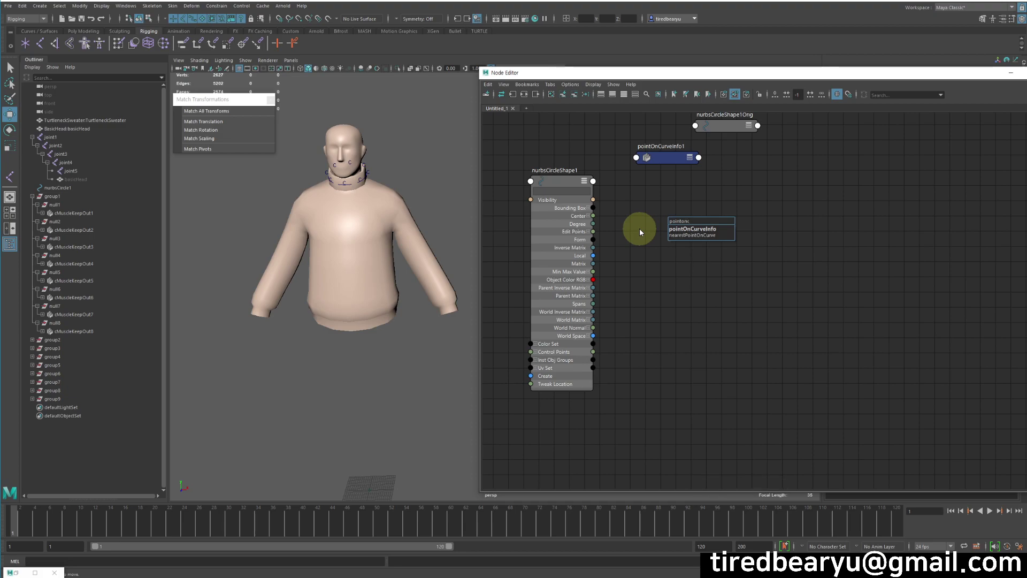
pyautogui.press('Return')
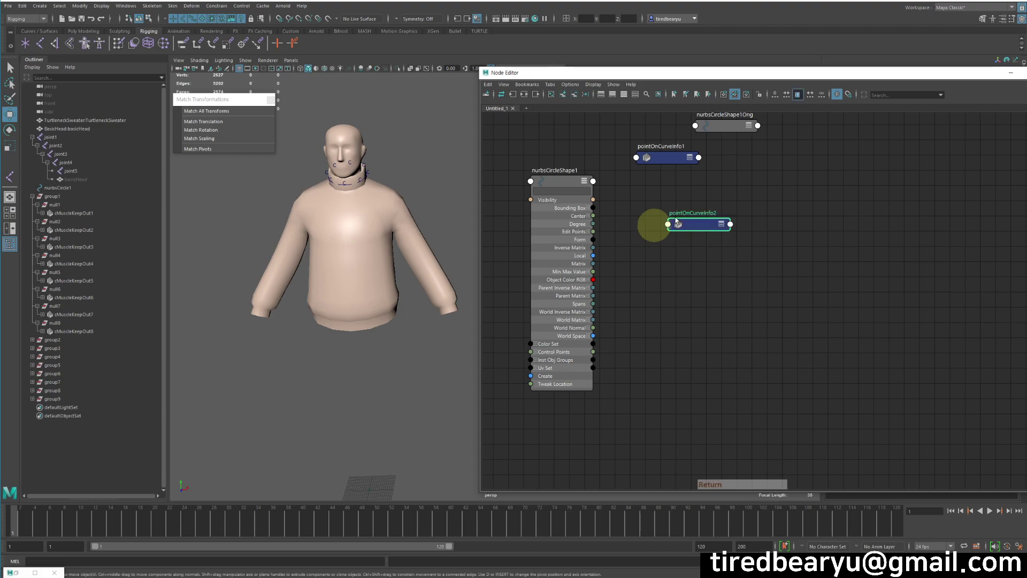
pyautogui.moveTo(693, 223); pyautogui.dragTo(670, 189)
# Step: Add a third pointOnCurveInfo node and position it directly under the second
pyautogui.press('Tab')
pyautogui.write('pointonc')
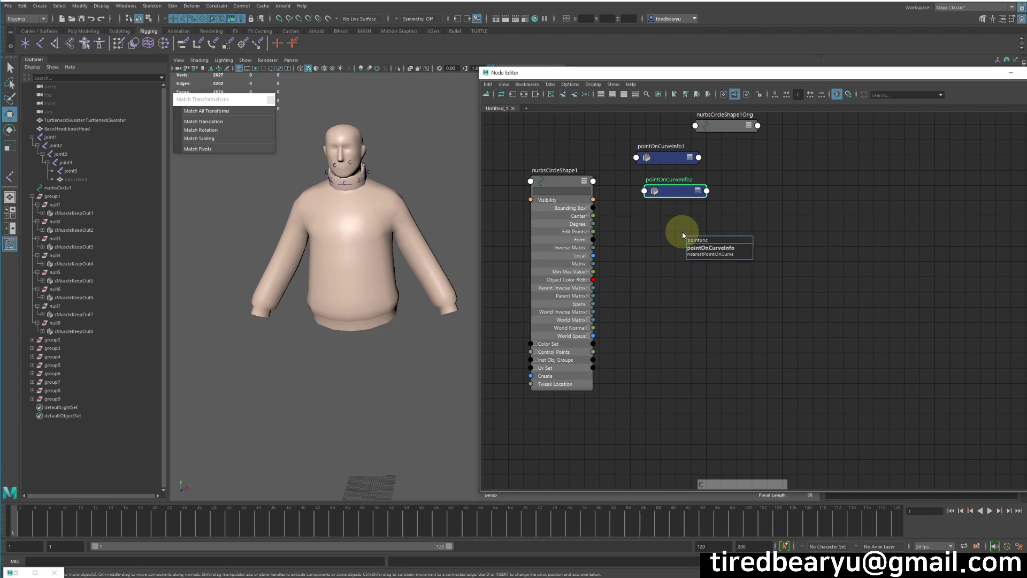
pyautogui.press('Down')
pyautogui.press('Return')
pyautogui.moveTo(710, 244); pyautogui.dragTo(673, 215)
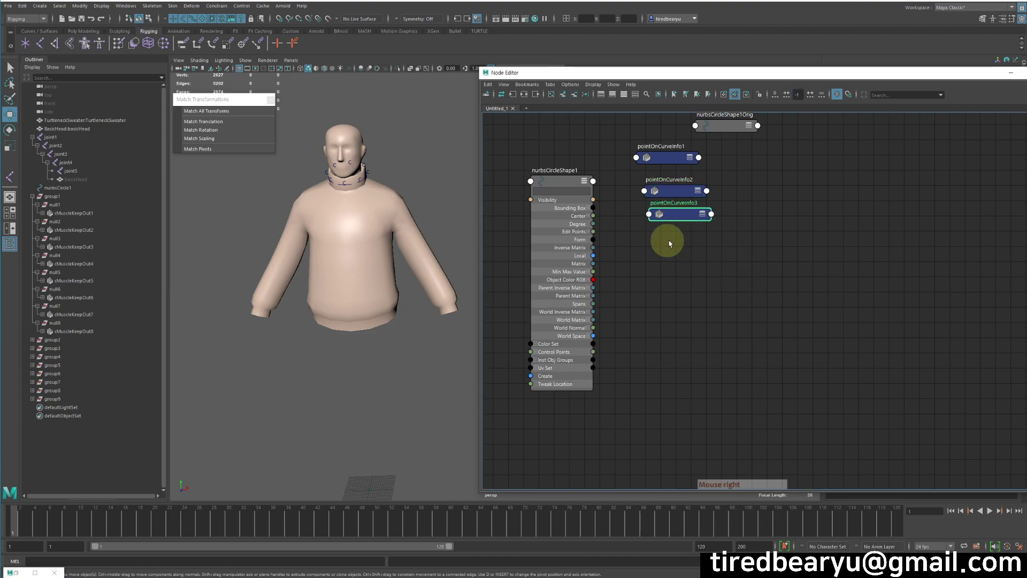
# Step: Add a fourth pointOnCurveInfo node to the column, directly under the third
pyautogui.press('Tab')
pyautogui.write('poin')
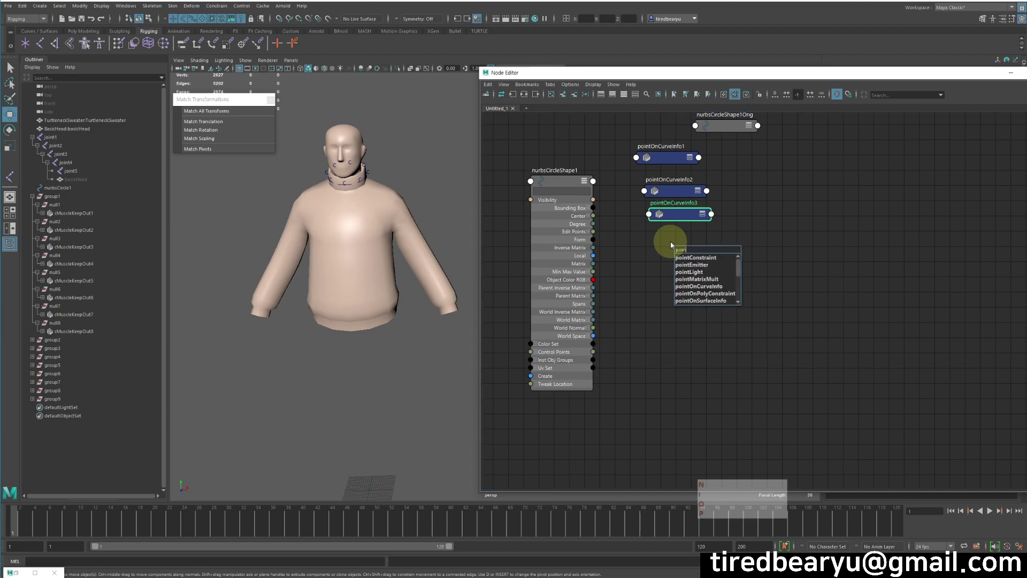
pyautogui.write('tonc')
pyautogui.press('Down')
pyautogui.press('Return')
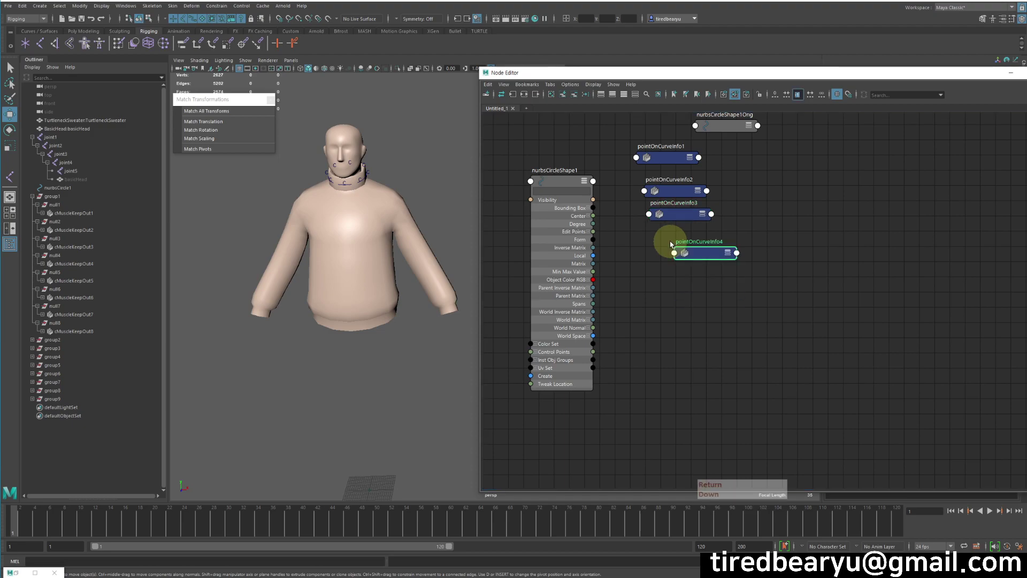
pyautogui.moveTo(725, 256); pyautogui.dragTo(693, 243)
# Step: Create a fifth pointOnCurveInfo node and line it up below the fourth
pyautogui.press('Tab')
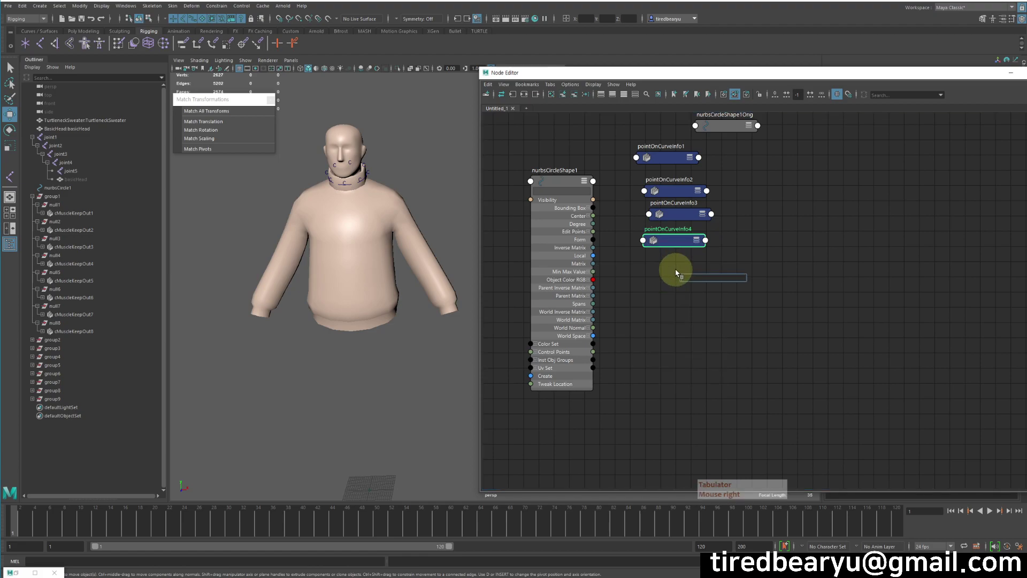
pyautogui.write('point')
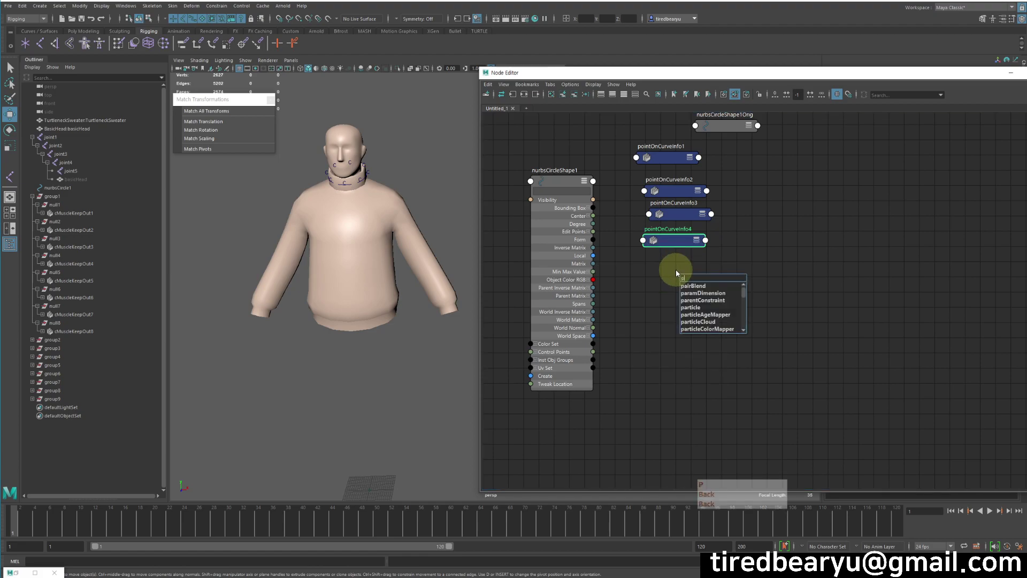
pyautogui.press('Down')
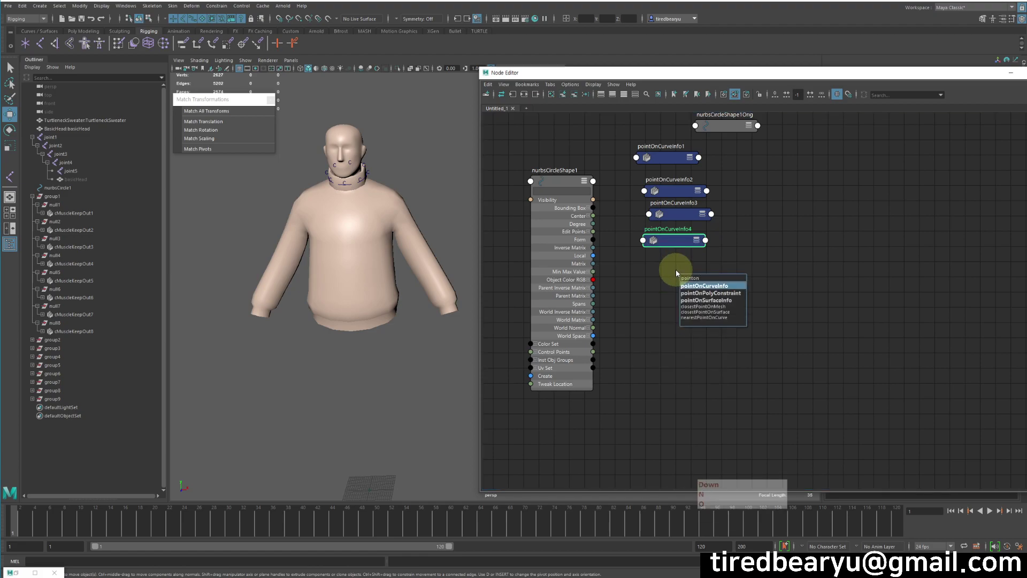
pyautogui.press('Return')
pyautogui.moveTo(699, 286); pyautogui.dragTo(664, 268)
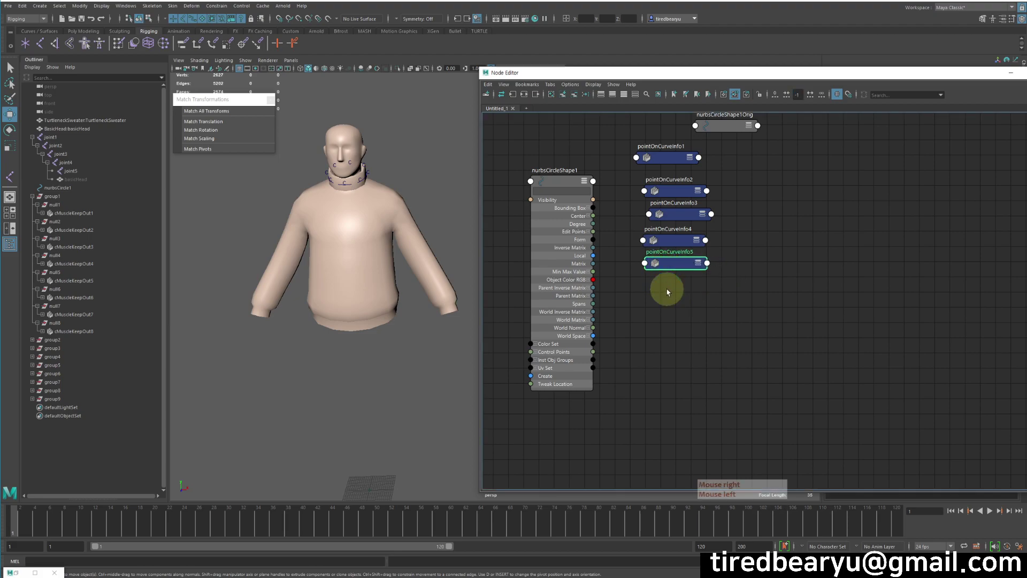
# Step: Create a sixth pointOnCurveInfo node and line it up below the fifth
pyautogui.press('Tab')
pyautogui.write('c')
pyautogui.press('BackSpace')
pyautogui.write('poin')
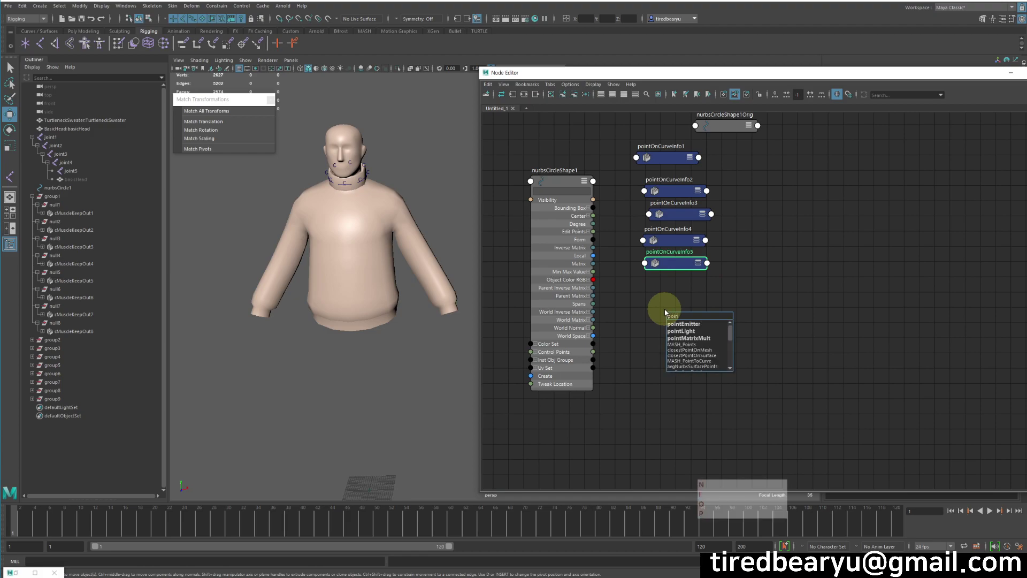
pyautogui.write('t')
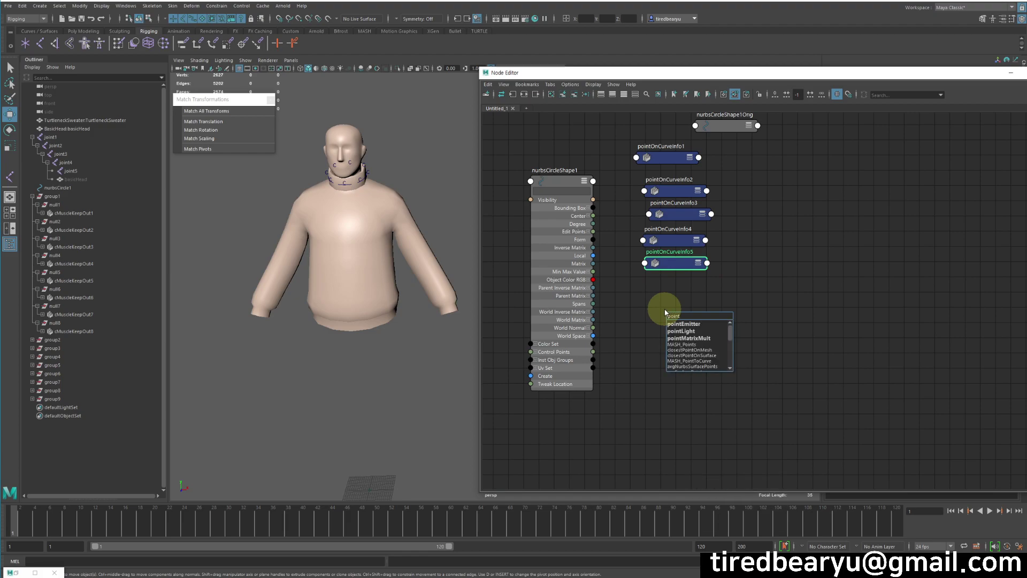
pyautogui.write('o')
pyautogui.press('Down')
pyautogui.press('Down')
pyautogui.press('Down')
pyautogui.press('Down')
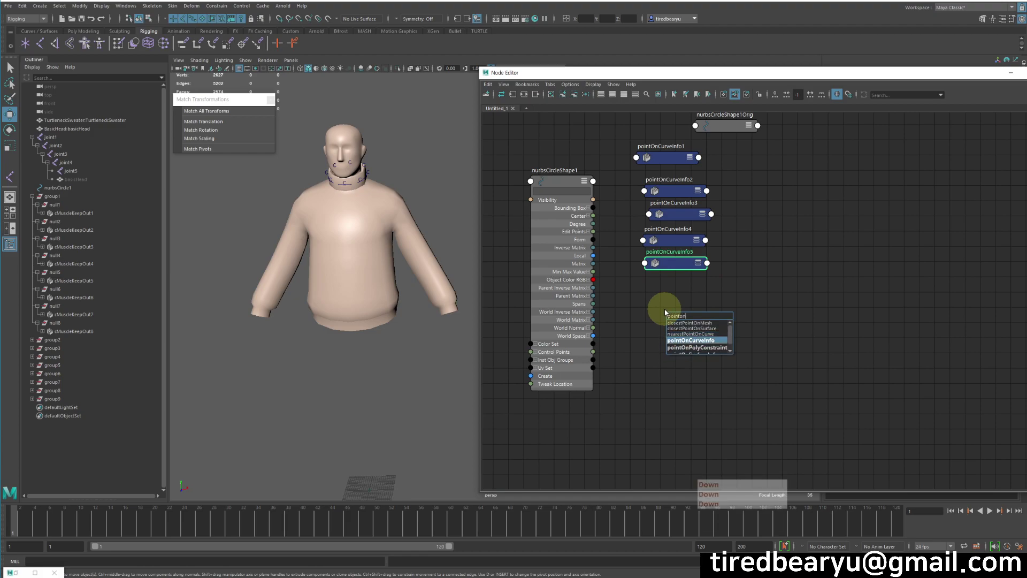
pyautogui.press('Return')
pyautogui.moveTo(698, 330); pyautogui.dragTo(676, 298)
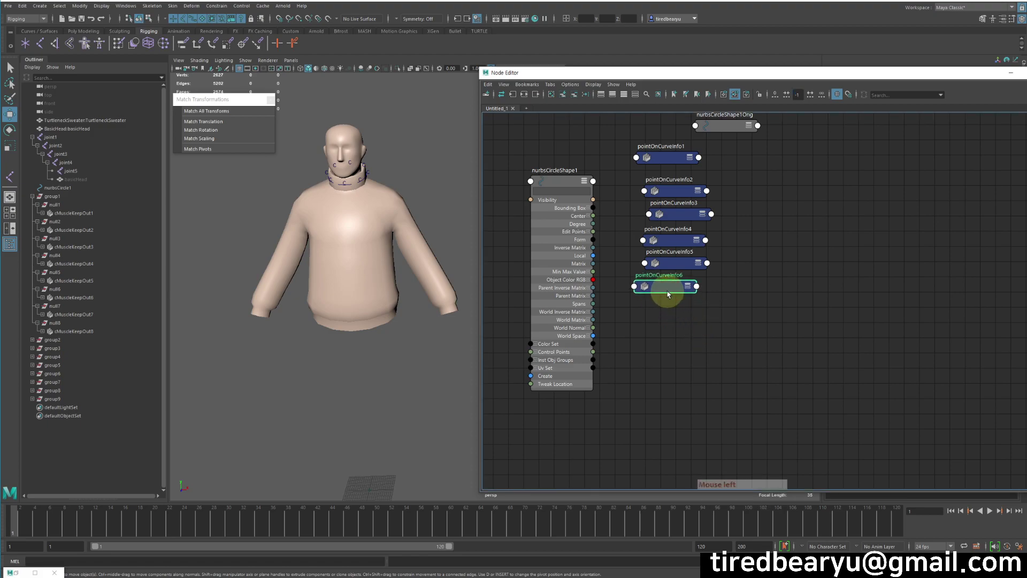
# Step: Add a seventh pointOnCurveInfo node to the column, below the sixth
pyautogui.press('Tab')
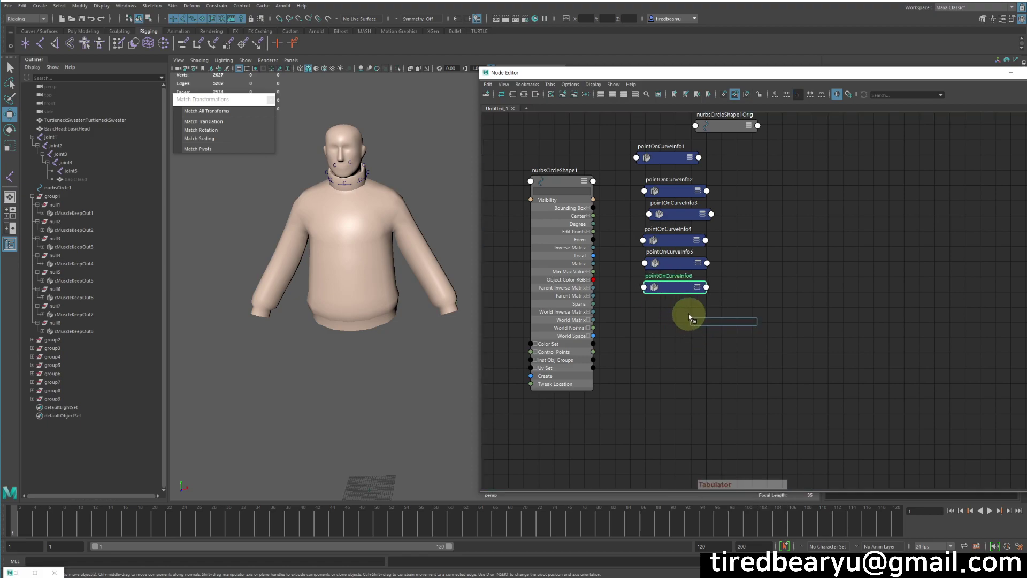
pyautogui.write('pointonc')
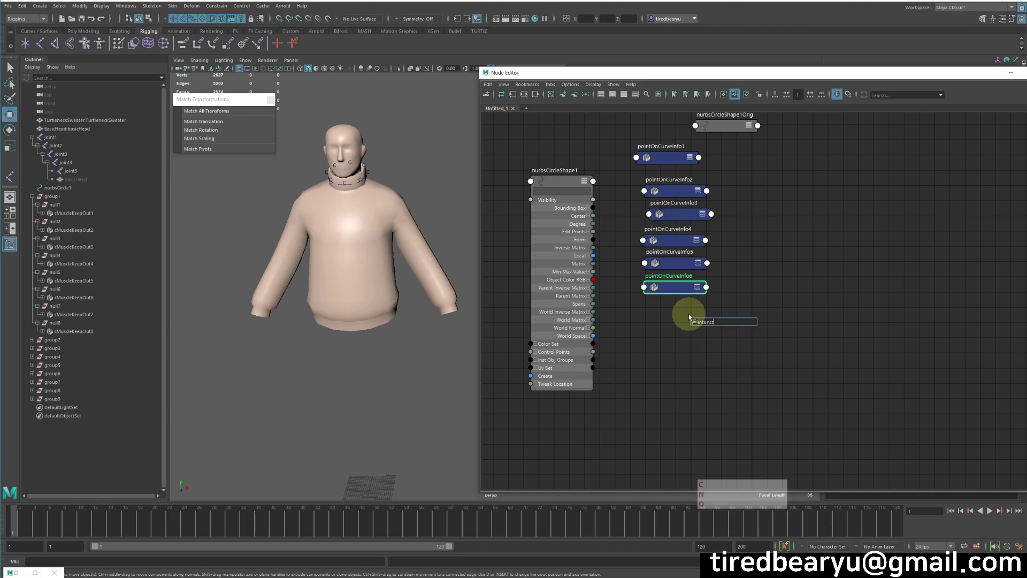
pyautogui.press('Return')
pyautogui.moveTo(714, 327); pyautogui.dragTo(690, 319)
# Step: Add an eighth pointOnCurveInfo node at the end of the column, below the seventh
pyautogui.rightClick(685, 348)
pyautogui.press('Tab')
pyautogui.write('pointonc')
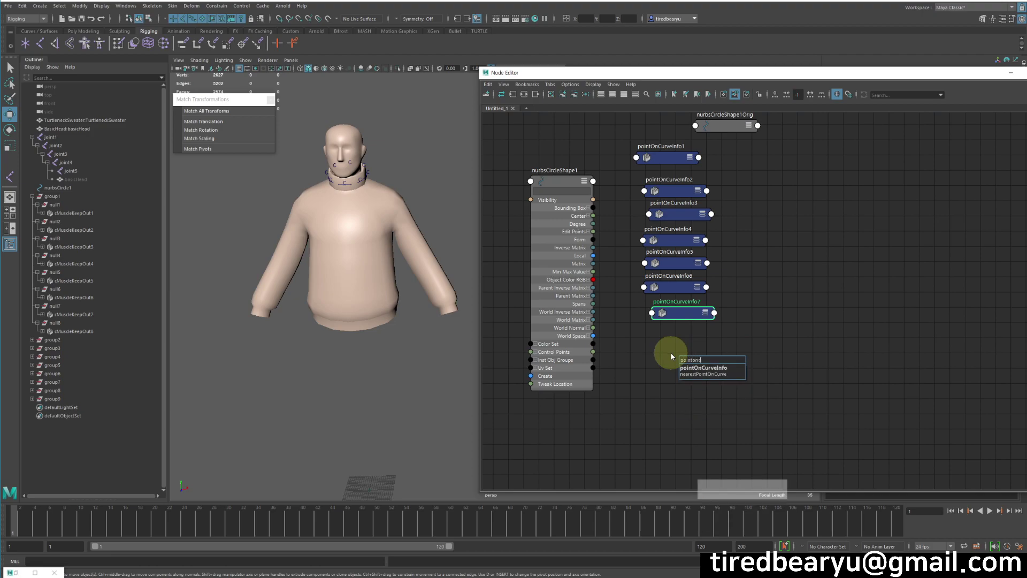
pyautogui.press('Down')
pyautogui.press('Return')
pyautogui.moveTo(720, 363); pyautogui.dragTo(671, 343)
# Step: Move the nurbsCircleShape1 node level with the pointOnCurveInfo column and expand its World Space attribute to show World Space[0]
pyautogui.moveTo(559, 180); pyautogui.dragTo(547, 158)
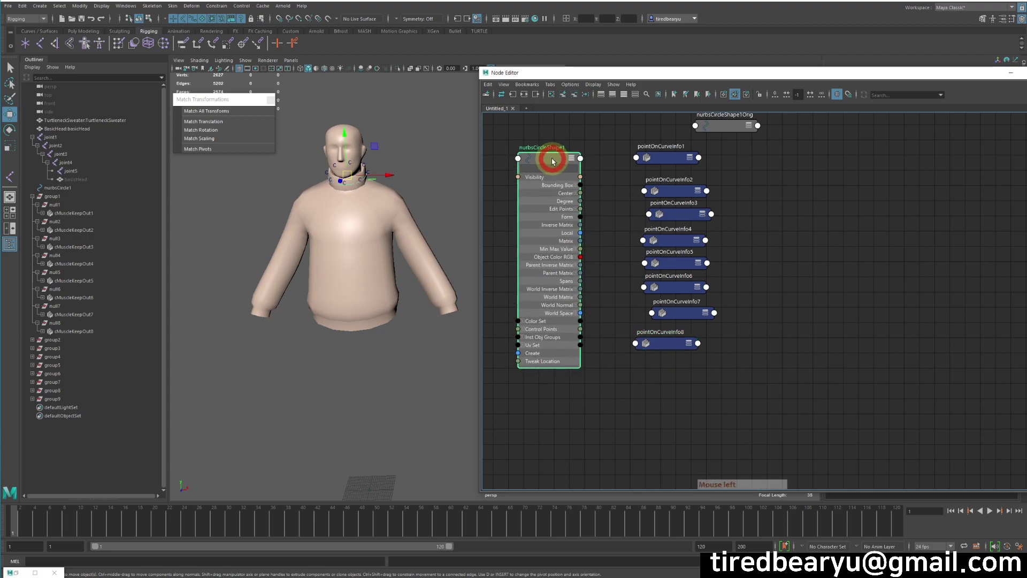
pyautogui.click(579, 314)
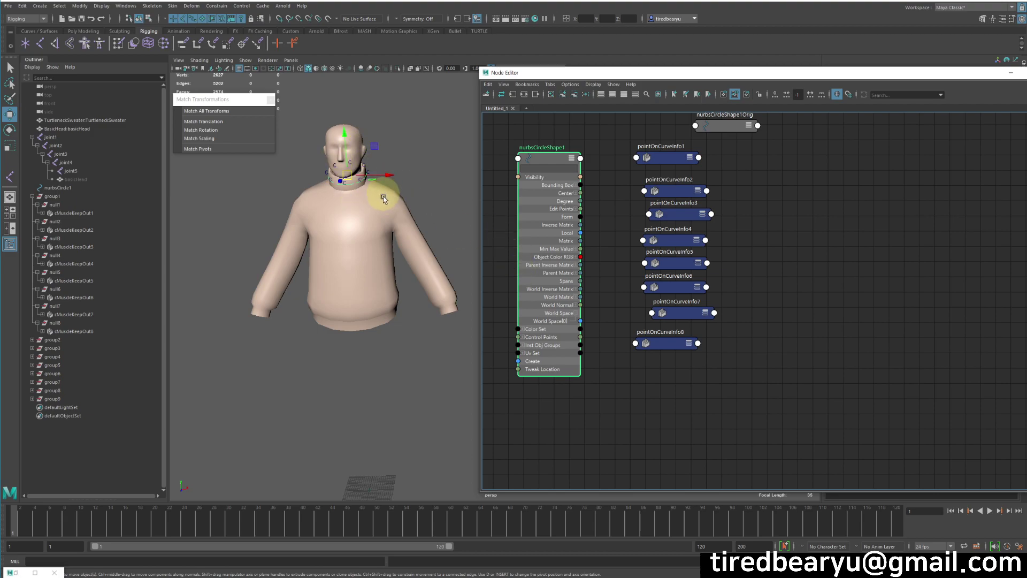
# Step: Try to connect World Space[0] of nurbsCircleShape1 to an input of the first pointOnCurveInfo node
pyautogui.moveTo(580, 321); pyautogui.dragTo(636, 159)
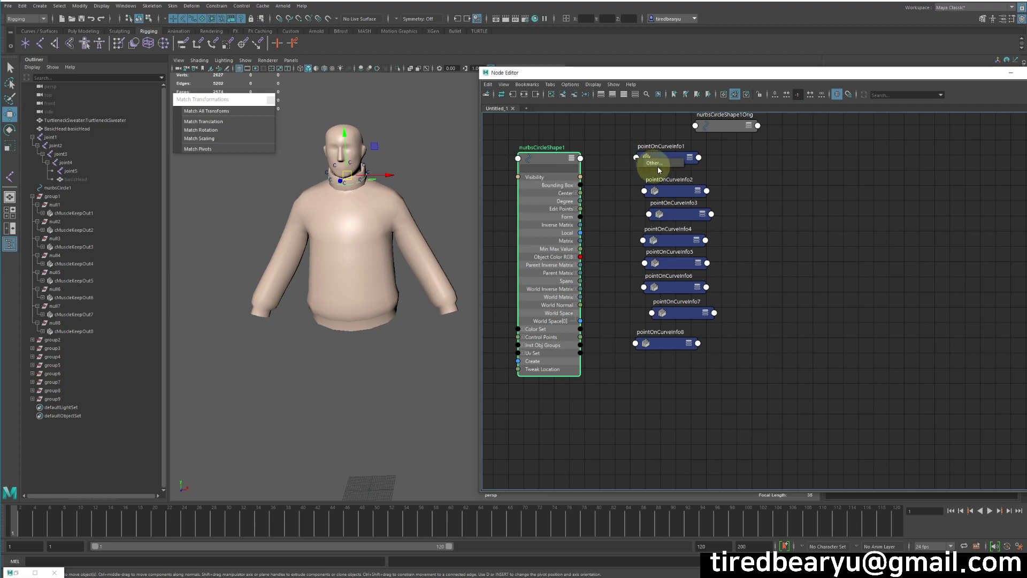
pyautogui.click(687, 158)
pyautogui.doubleClick(693, 161)
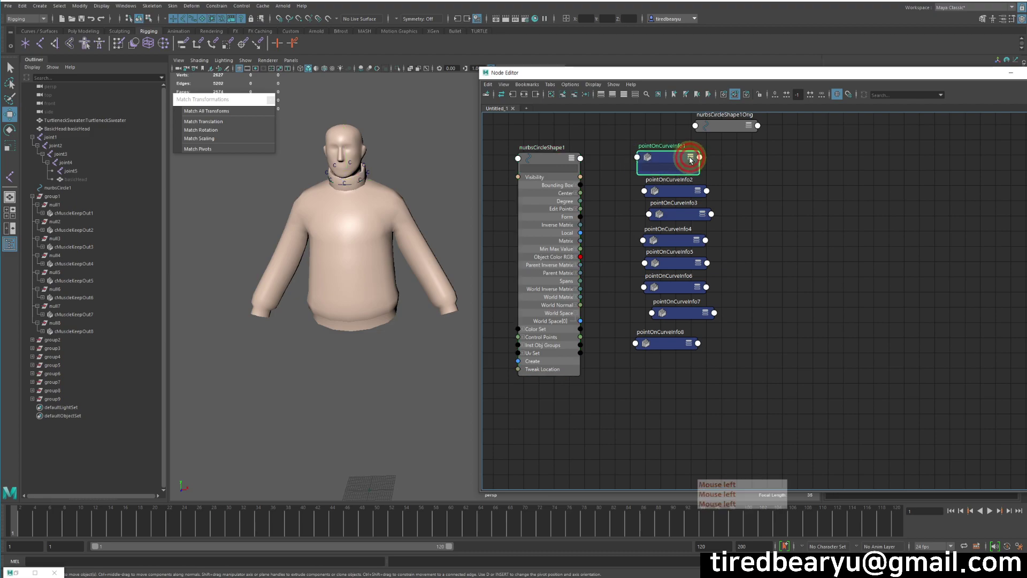
pyautogui.click(690, 158)
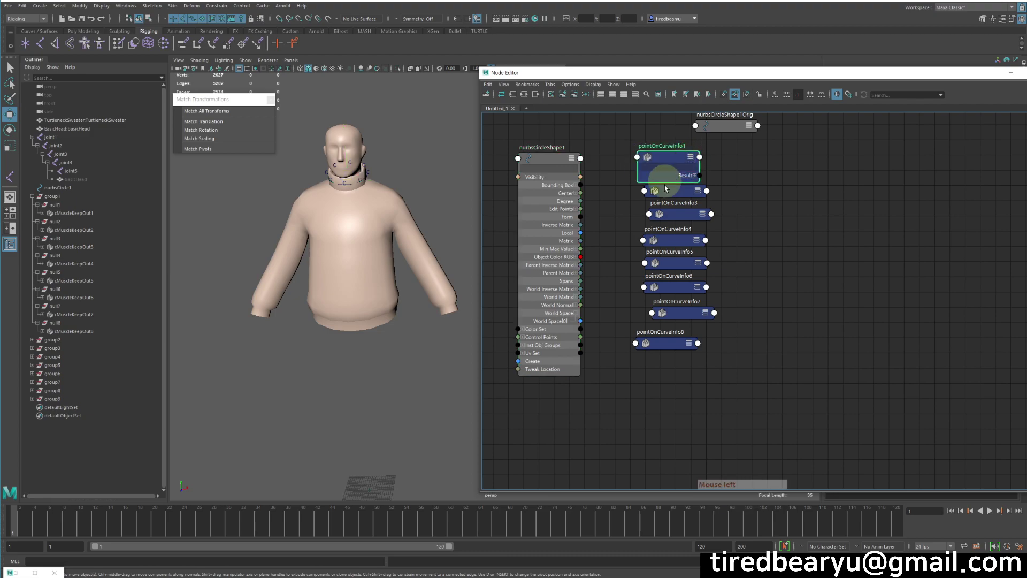
pyautogui.click(691, 157)
pyautogui.click(690, 157)
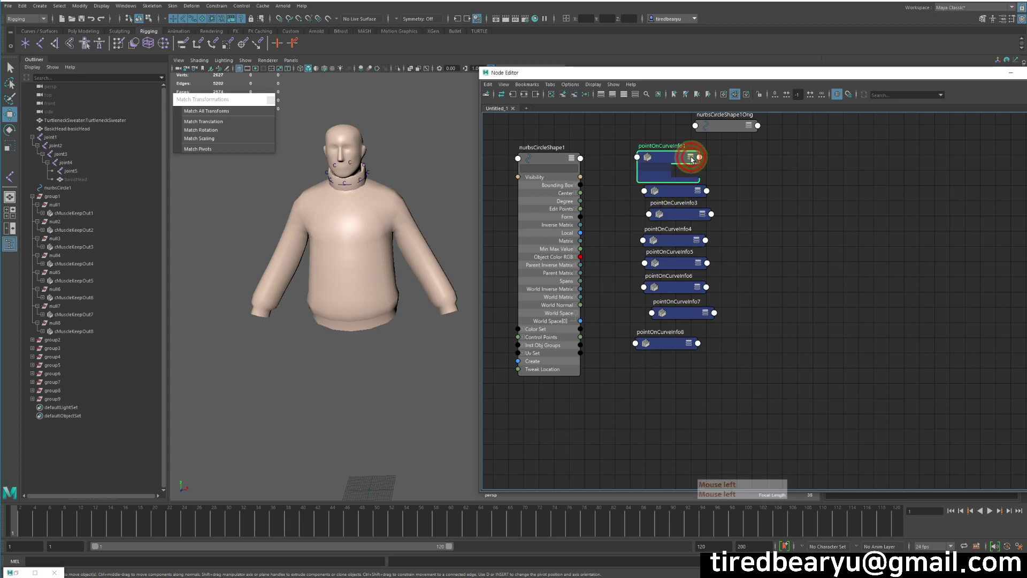
pyautogui.moveTo(581, 321); pyautogui.dragTo(636, 157)
pyautogui.rightClick(637, 158)
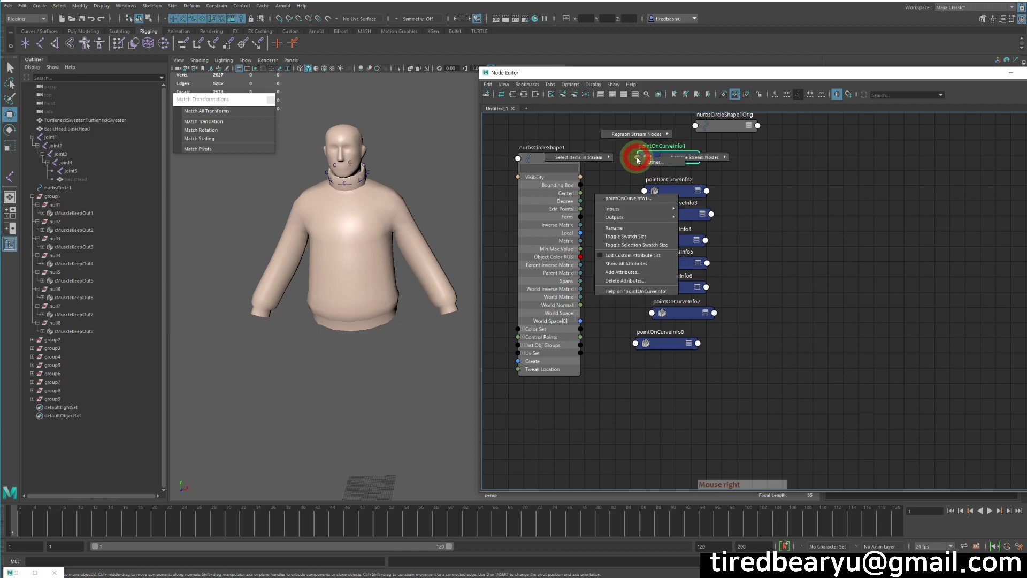
pyautogui.moveTo(652, 162); pyautogui.dragTo(624, 171, button='right')
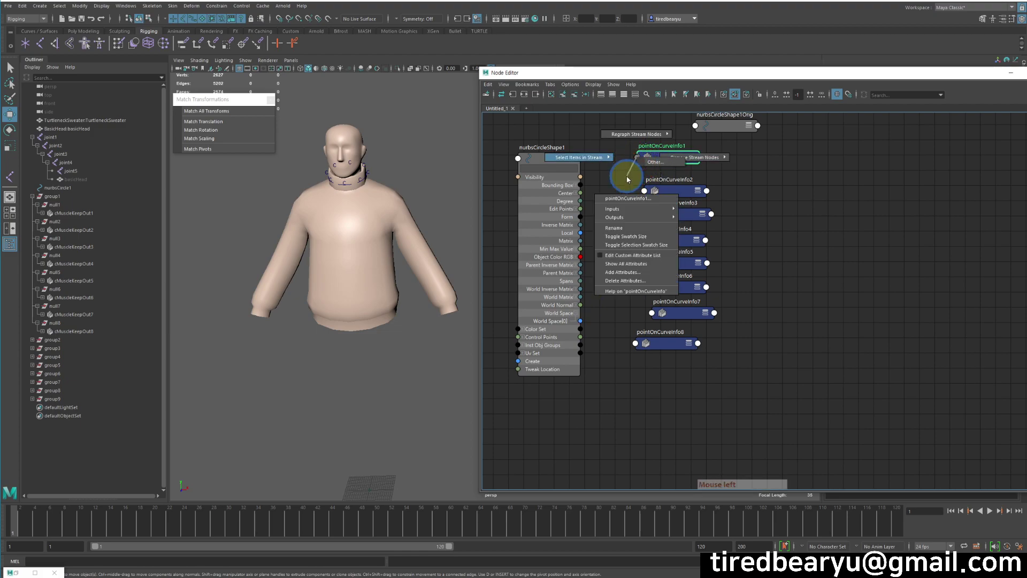
pyautogui.press('Escape')
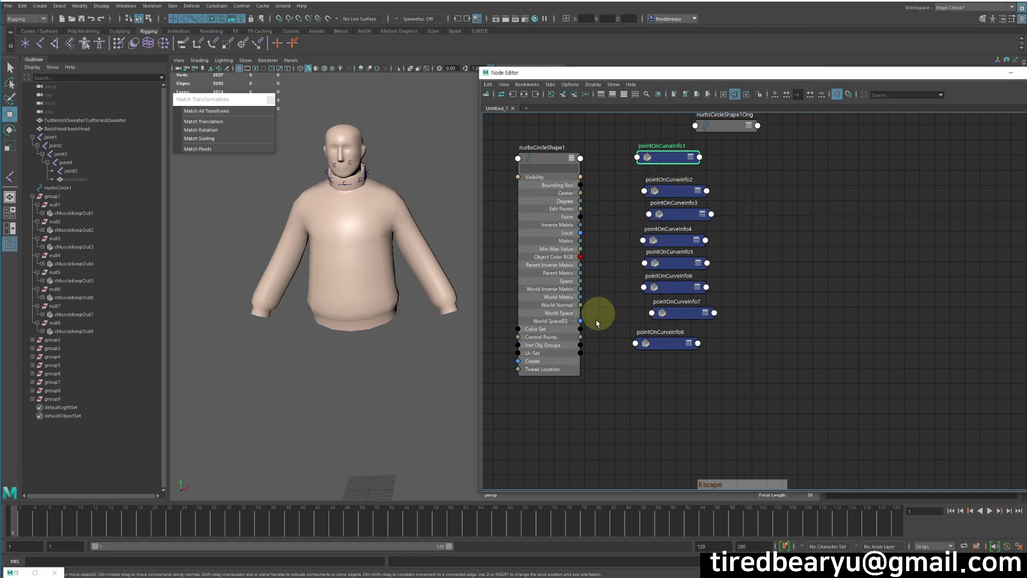
# Step: Connect World Space[0] of nurbsCircleShape1 to the inputCurve of pointOnCurveInfo1 and pointOnCurveInfo2
pyautogui.moveTo(580, 321); pyautogui.dragTo(636, 156)
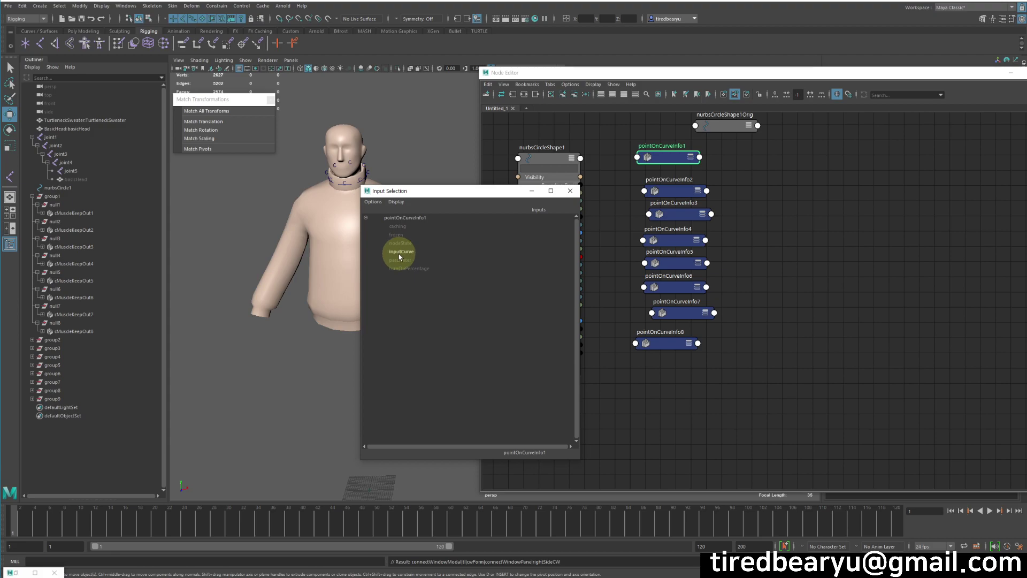
pyautogui.click(401, 252)
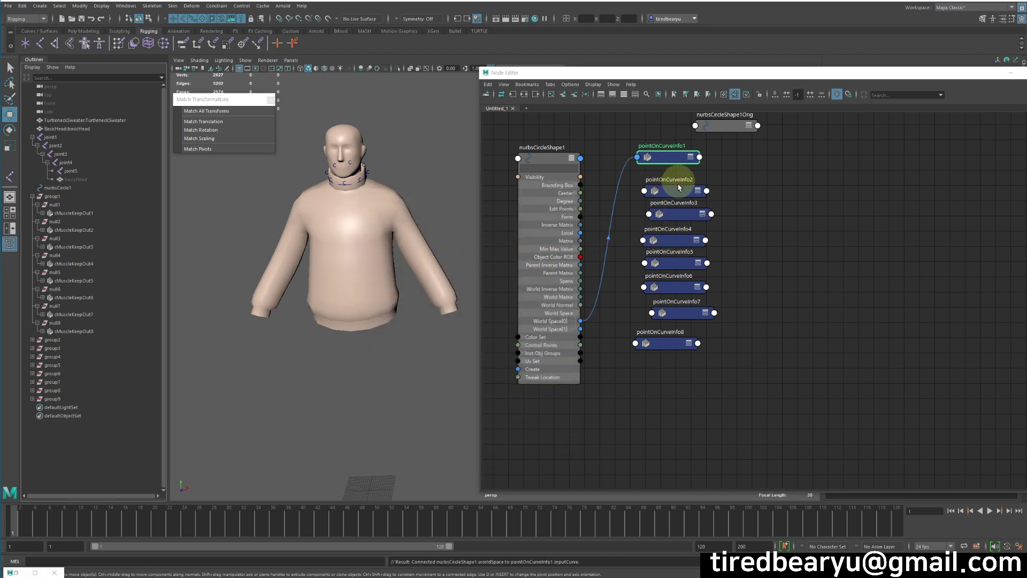
pyautogui.moveTo(580, 321); pyautogui.dragTo(644, 191)
pyautogui.click(410, 253)
# Step: Connect World Space[0] of nurbsCircleShape1 to the inputCurve of pointOnCurveInfo3 and pointOnCurveInfo4
pyautogui.moveTo(578, 323); pyautogui.dragTo(650, 217)
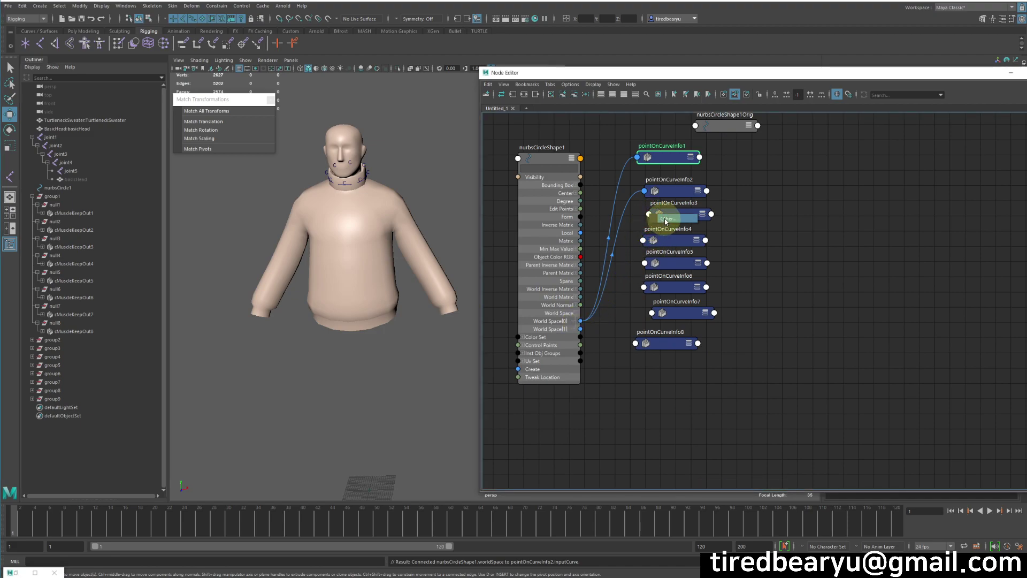
pyautogui.click(666, 218)
pyautogui.click(408, 249)
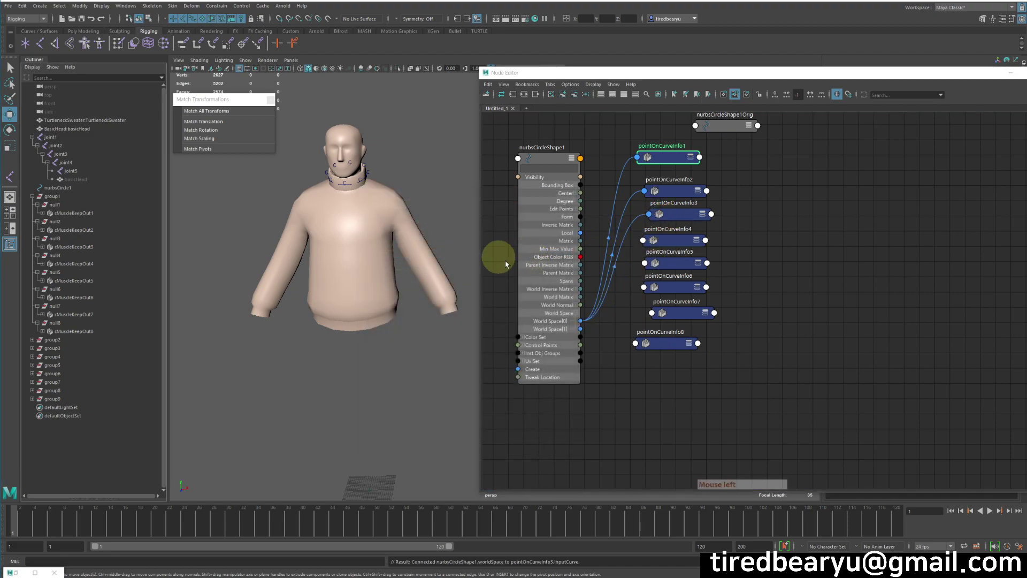
pyautogui.moveTo(579, 322); pyautogui.dragTo(646, 242)
pyautogui.click(650, 245)
pyautogui.click(426, 249)
# Step: Connect World Space[0] of nurbsCircleShape1 to the inputCurve of pointOnCurveInfo5 and pointOnCurveInfo6
pyautogui.moveTo(580, 321); pyautogui.dragTo(645, 266)
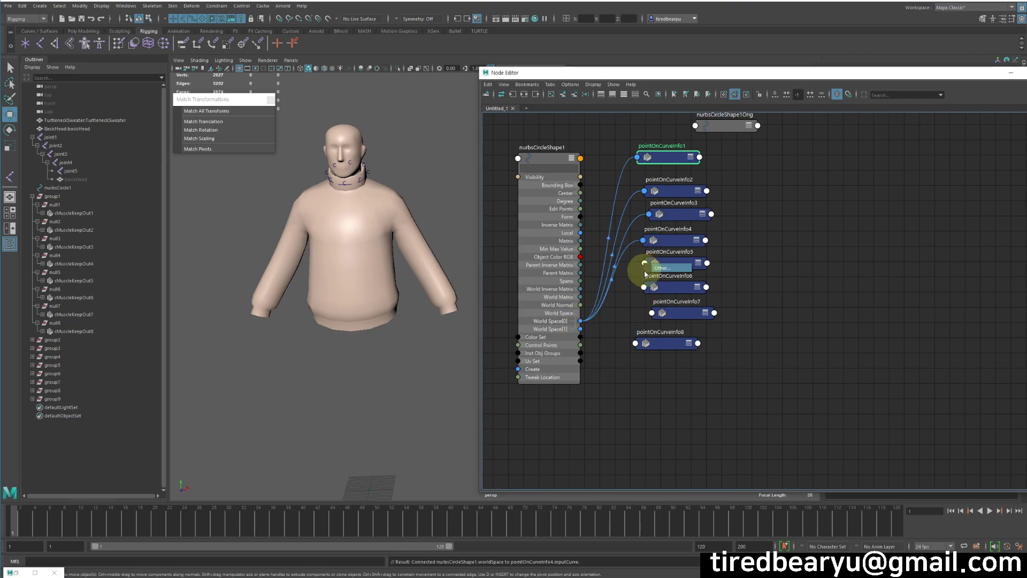
pyautogui.click(662, 267)
pyautogui.click(436, 255)
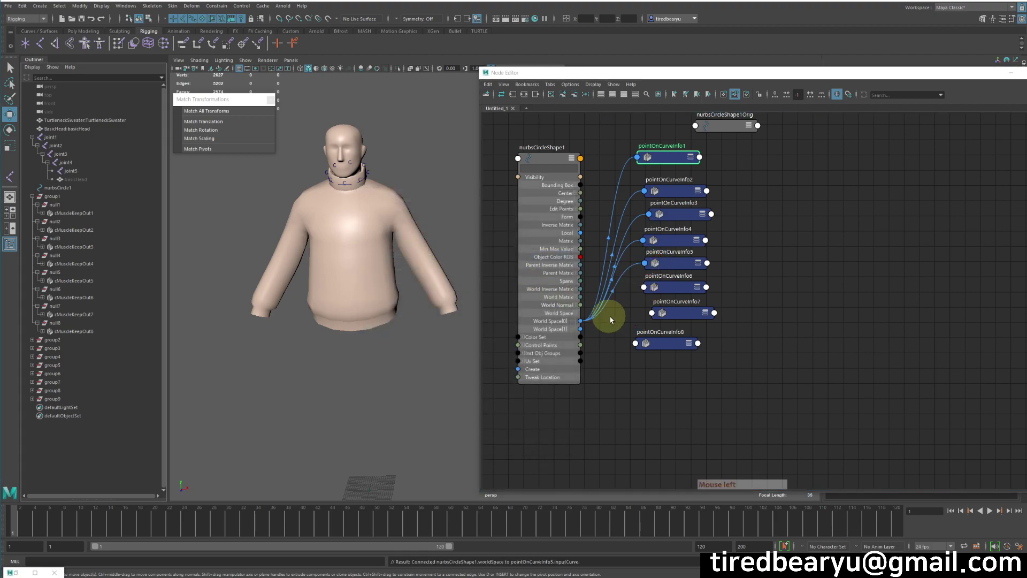
pyautogui.moveTo(580, 321); pyautogui.dragTo(646, 289)
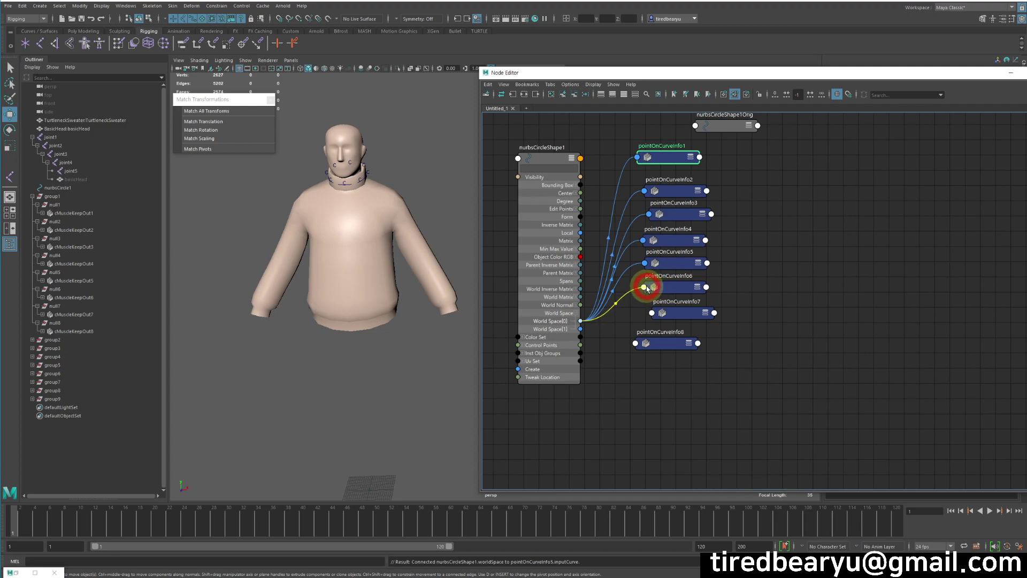
pyautogui.click(655, 291)
pyautogui.click(442, 252)
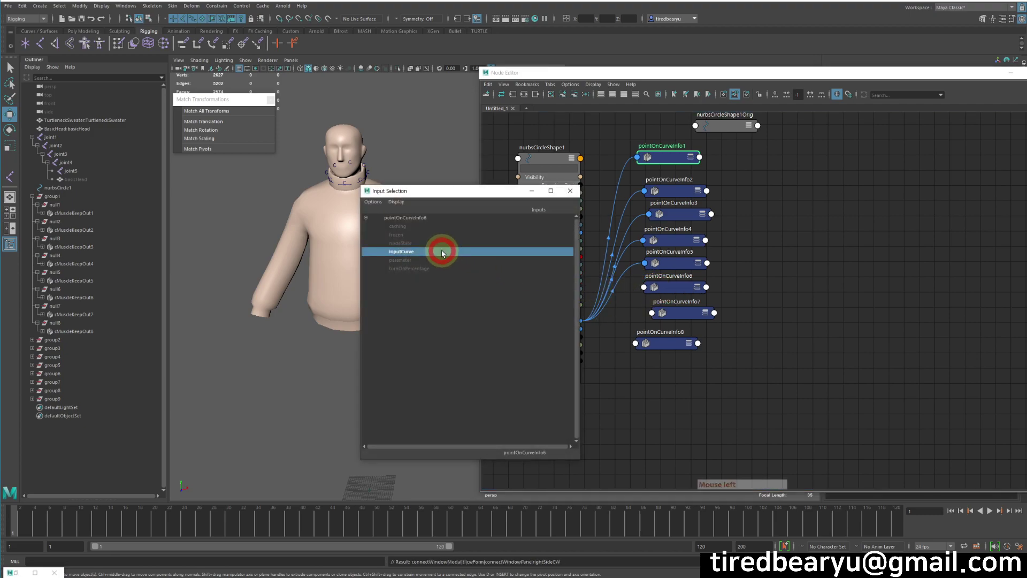
# Step: Connect World Space[0] of nurbsCircleShape1 to the inputCurve of pointOnCurveInfo7 and pointOnCurveInfo8
pyautogui.moveTo(579, 322); pyautogui.dragTo(654, 312)
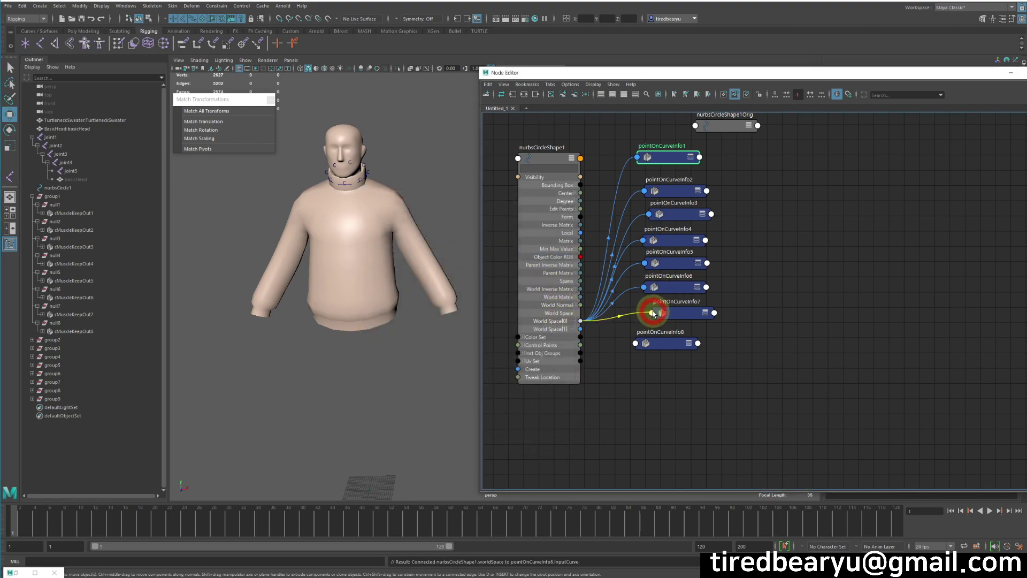
pyautogui.click(661, 314)
pyautogui.click(428, 252)
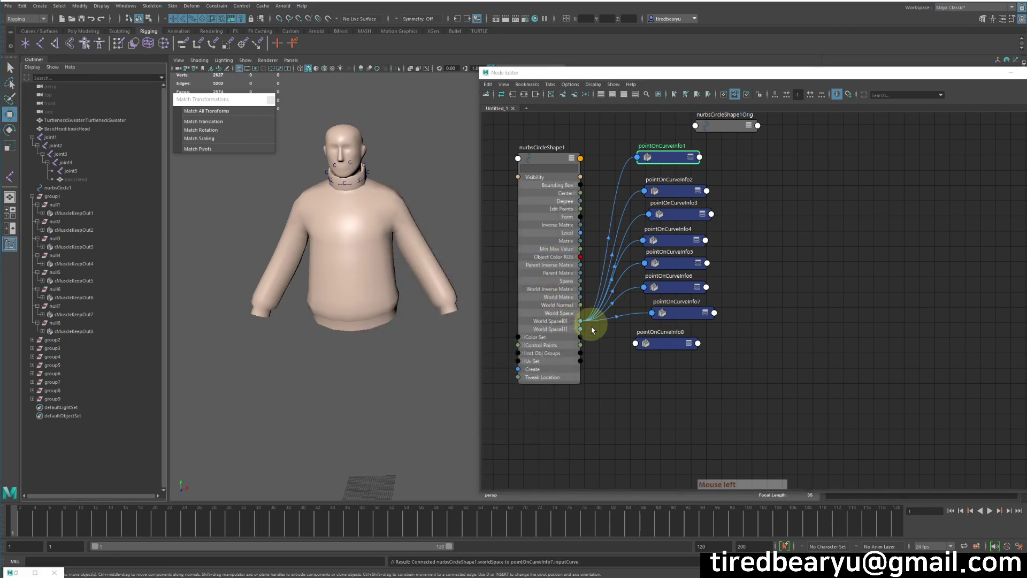
pyautogui.moveTo(581, 320); pyautogui.dragTo(635, 343)
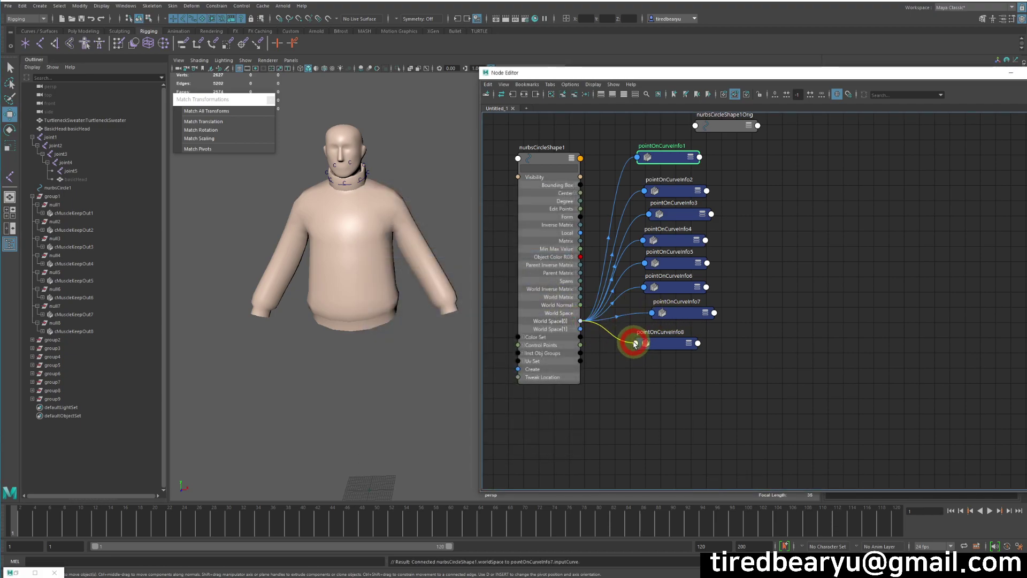
pyautogui.click(652, 347)
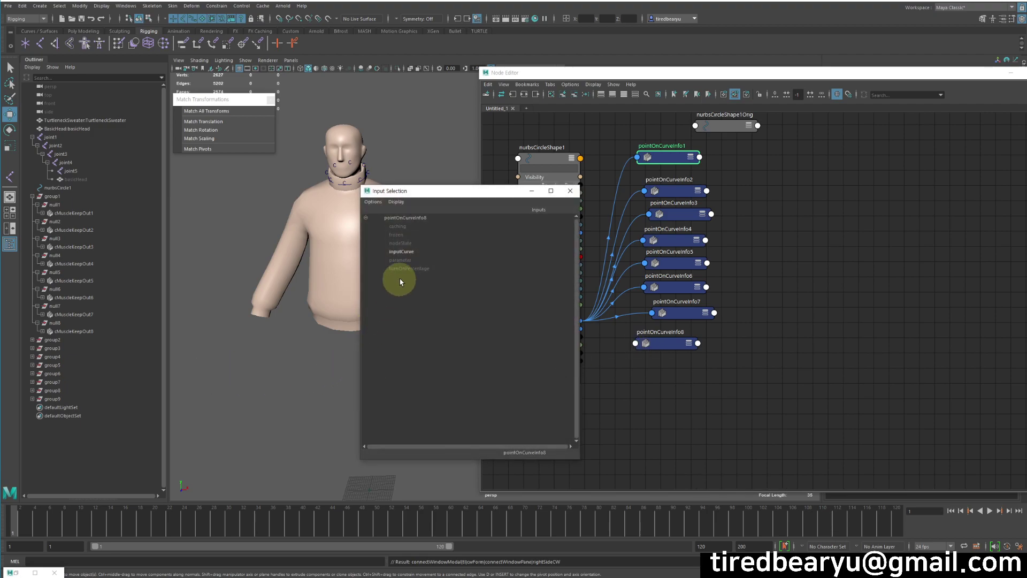
pyautogui.click(402, 252)
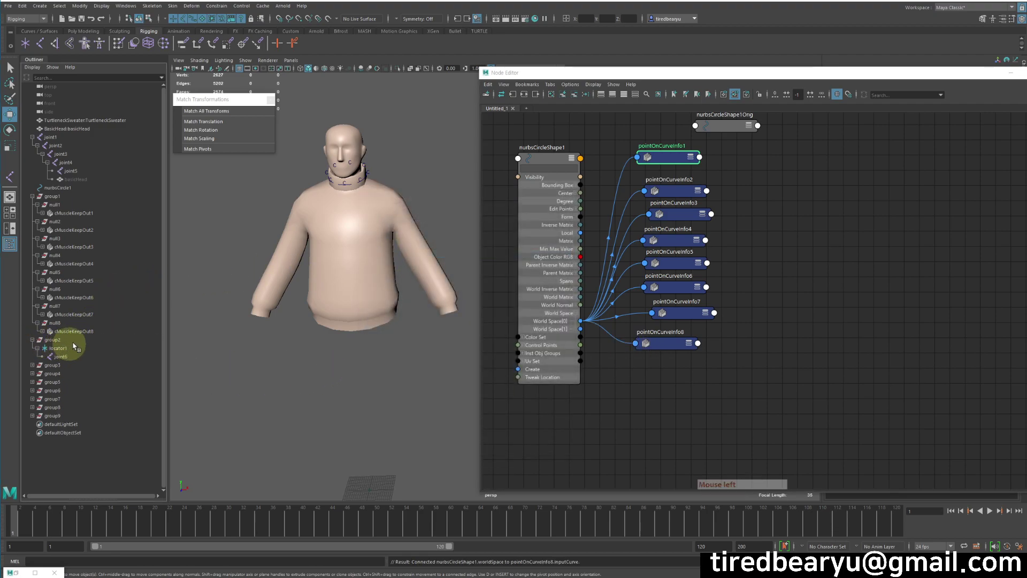
# Step: Select group2 through group9 and add them to the node graph, to the right of the pointOnCurveInfo column
pyautogui.click(52, 340)
pyautogui.click(33, 340)
pyautogui.click(33, 341)
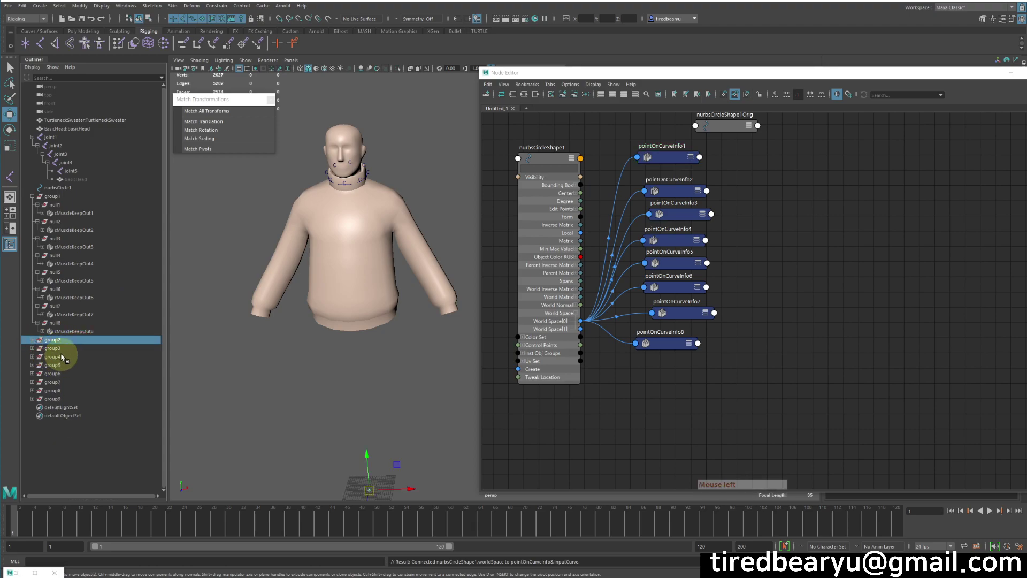
pyautogui.keyDown('shift'); pyautogui.click(59, 398); pyautogui.keyUp('shift')
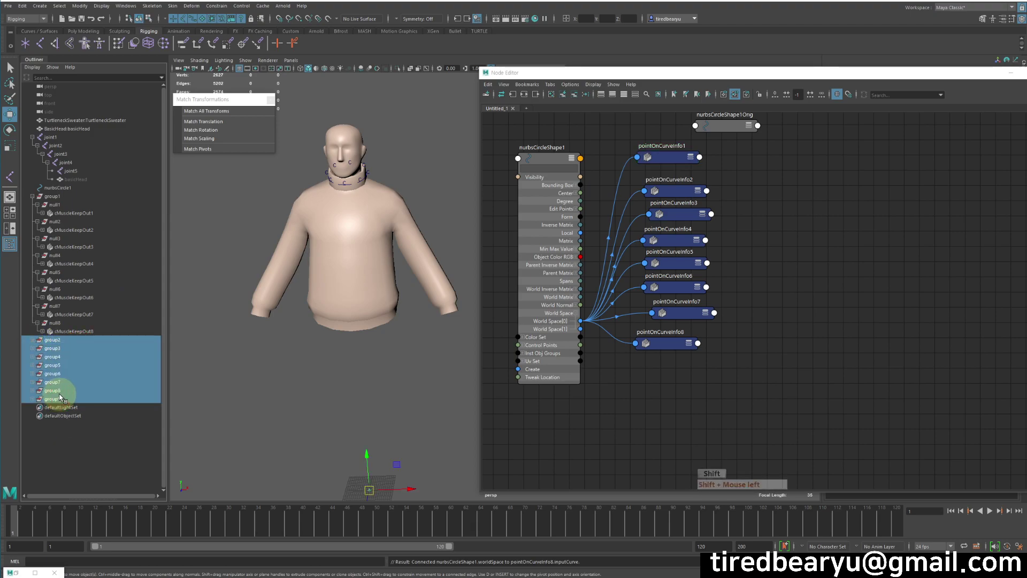
pyautogui.moveTo(77, 363); pyautogui.dragTo(872, 223, button='middle')
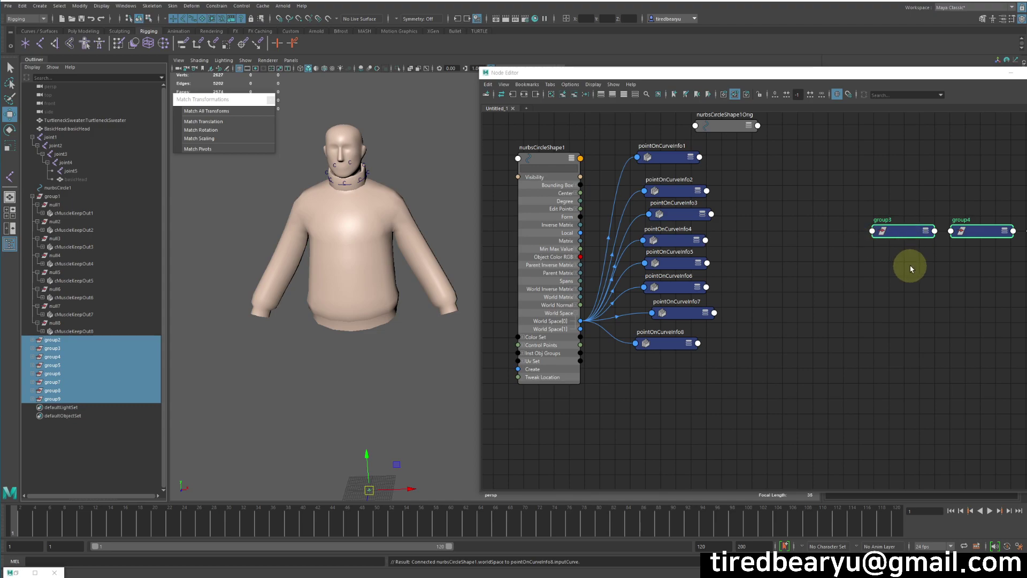
# Step: Move the group nodes beside the pointOnCurveInfo column, leaving group3 level with pointOnCurveInfo1 and the remaining row from group4 below it
pyautogui.scroll(-3, 889, 277)
pyautogui.scroll(3, 888, 277)
pyautogui.moveTo(791, 245); pyautogui.dragTo(691, 179)
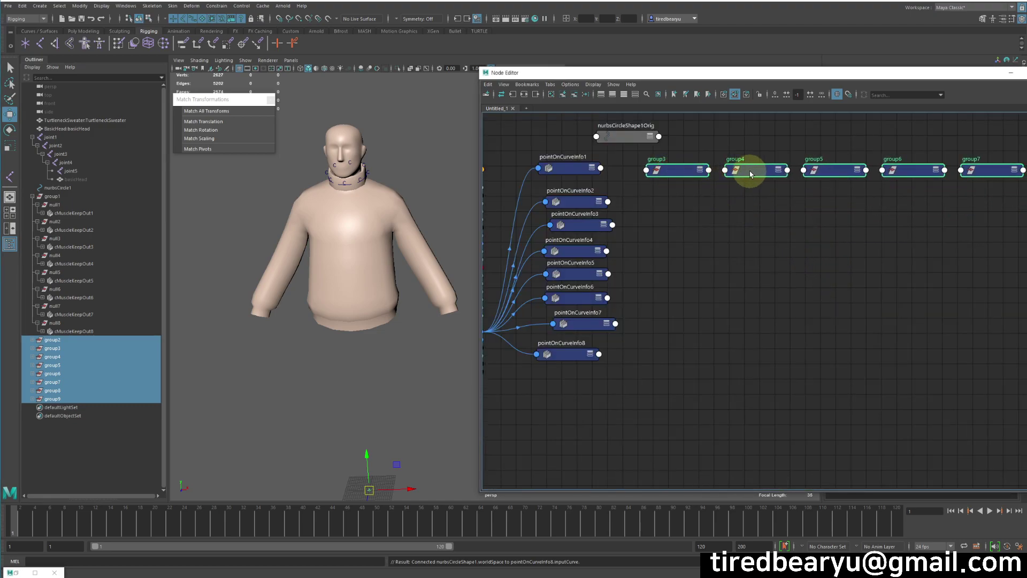
pyautogui.keyDown('ctrl'); pyautogui.click(683, 172); pyautogui.keyUp('ctrl')
pyautogui.moveTo(766, 181); pyautogui.dragTo(695, 209)
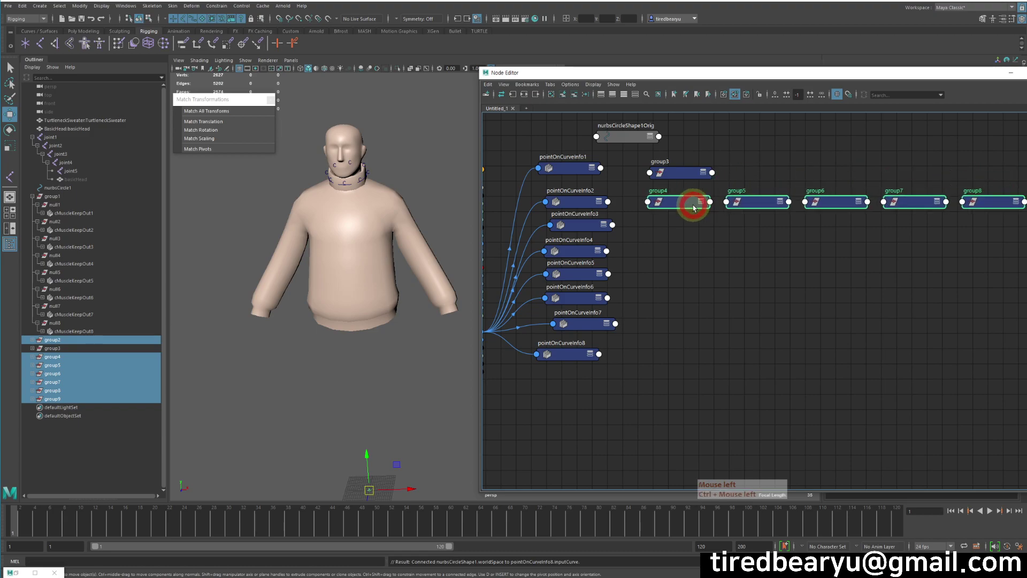
# Step: Keep group4 below group3 and move the row of group5 through group9 underneath group4
pyautogui.click(779, 207)
pyautogui.scroll(-5, 777, 181)
pyautogui.moveTo(775, 176); pyautogui.dragTo(933, 218)
pyautogui.scroll(3, 781, 208)
pyautogui.scroll(2, 781, 207)
pyautogui.moveTo(763, 165); pyautogui.dragTo(685, 191)
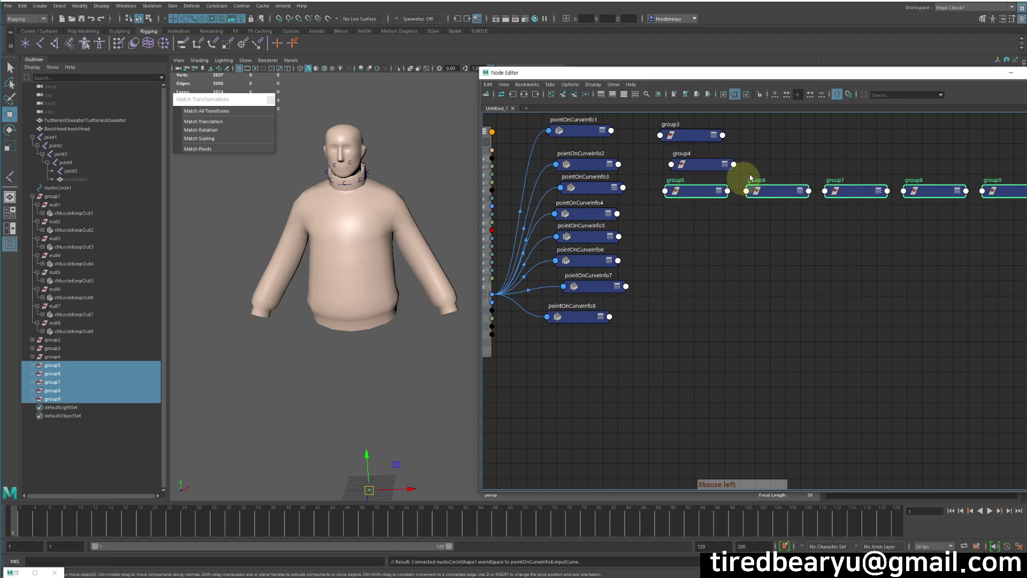
# Step: Stack group6, group7, group8 and group9 below group5 to complete a column beside the pointOnCurveInfo nodes
pyautogui.moveTo(775, 192); pyautogui.dragTo(699, 259)
pyautogui.keyDown('ctrl'); pyautogui.click(699, 252); pyautogui.keyUp('ctrl')
pyautogui.moveTo(819, 258); pyautogui.dragTo(708, 288)
pyautogui.moveTo(791, 287); pyautogui.dragTo(724, 310)
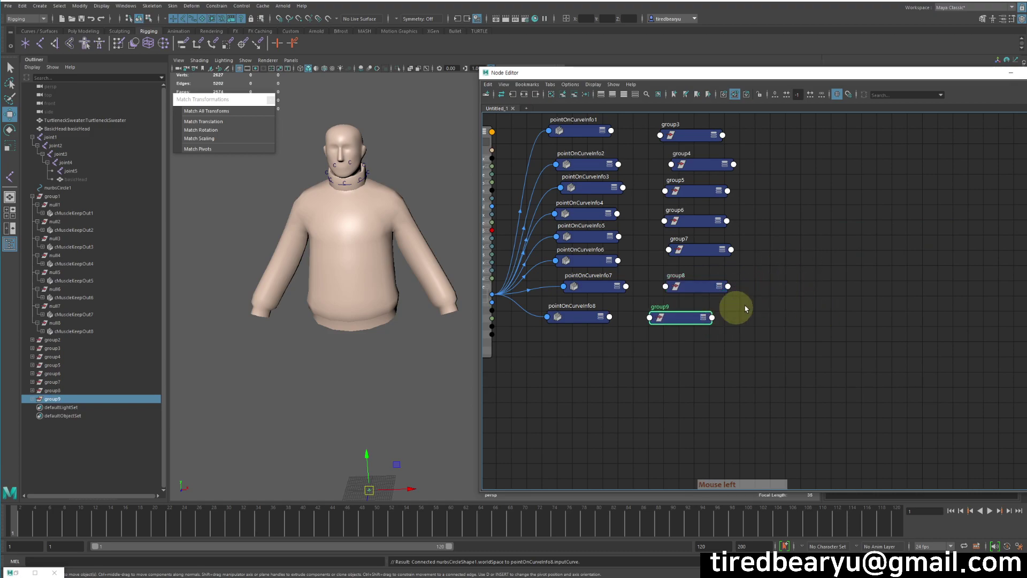
pyautogui.moveTo(771, 245); pyautogui.dragTo(863, 305, button='middle')
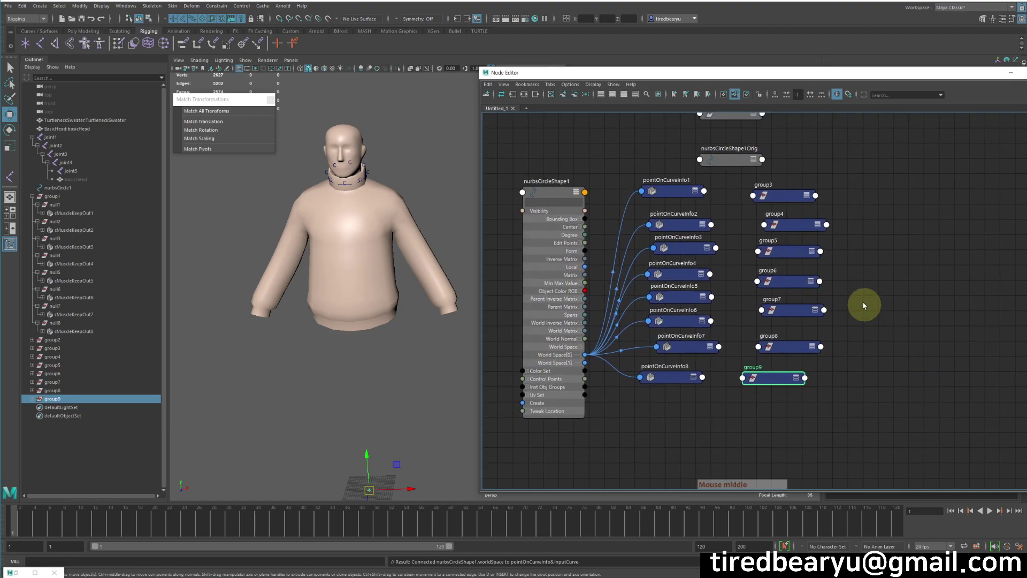
# Step: Expand the group3 and pointOnCurveInfo1 nodes to show their attributes, shifting both slightly upward
pyautogui.click(807, 196)
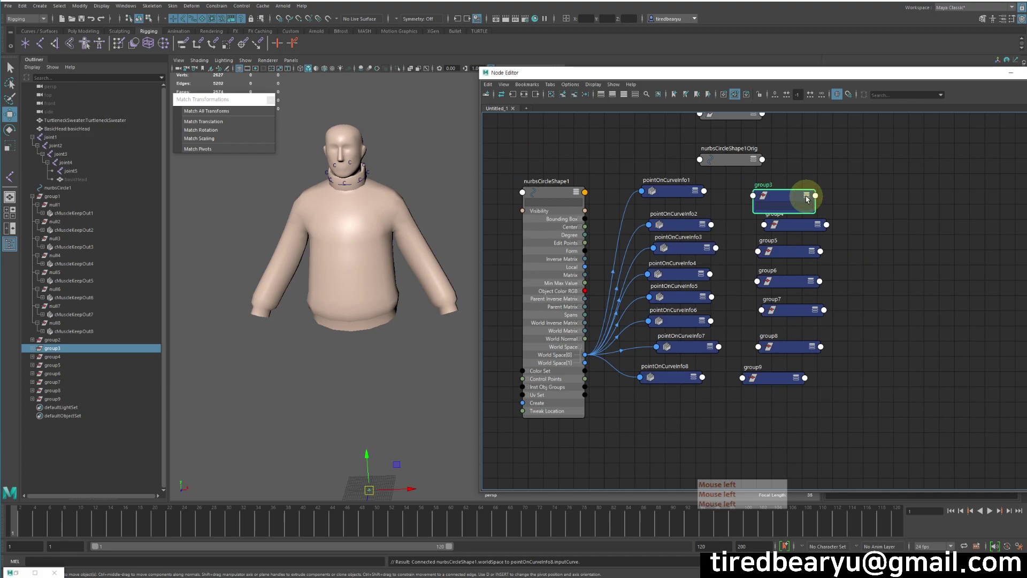
pyautogui.click(806, 196)
pyautogui.moveTo(794, 210)
pyautogui.mouseDown()
pyautogui.moveTo(790, 183)
pyautogui.moveTo(792, 202)
pyautogui.mouseUp()
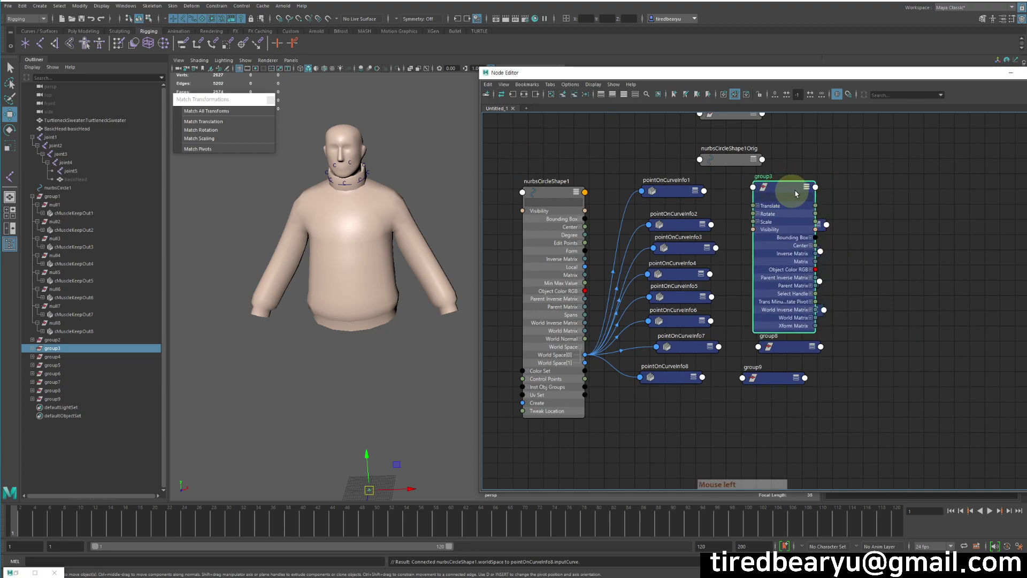
pyautogui.click(700, 193)
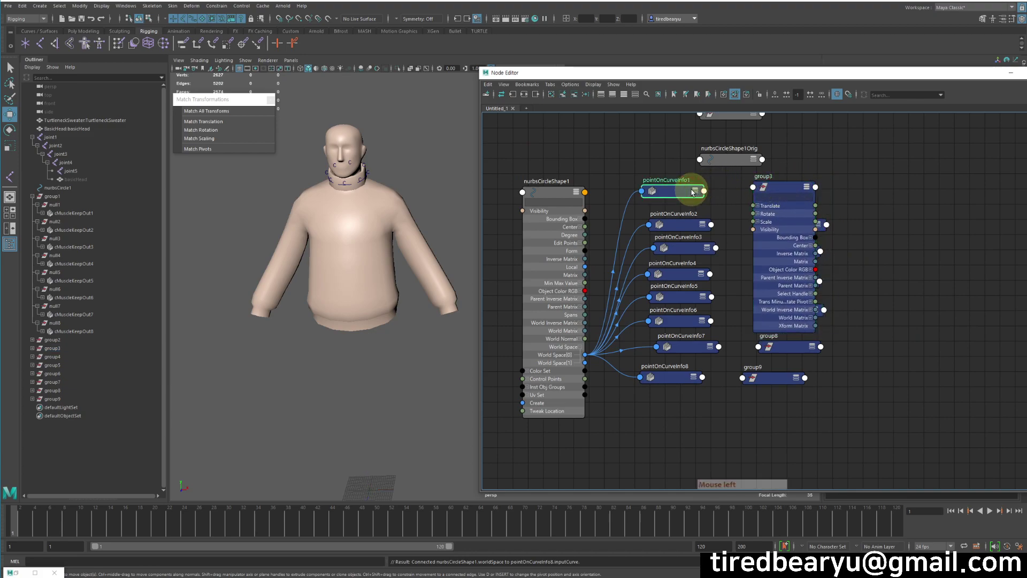
pyautogui.click(697, 195)
pyautogui.moveTo(696, 195); pyautogui.dragTo(691, 175)
pyautogui.click(693, 173)
# Step: Expand the Result output of pointOnCurveInfo1 and connect its Position to the Translate of group3
pyautogui.moveTo(698, 195); pyautogui.dragTo(699, 196)
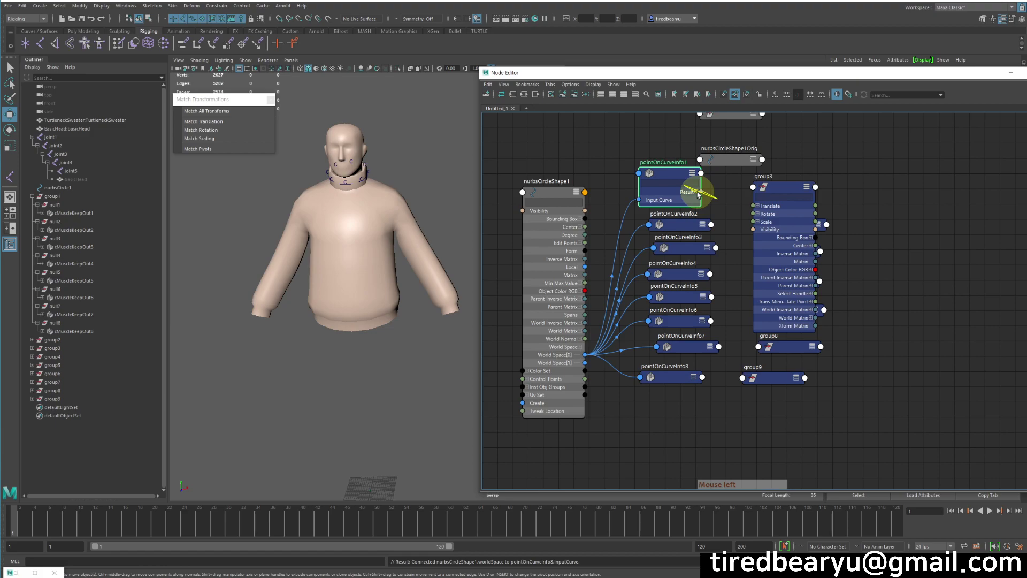
pyautogui.click(709, 196)
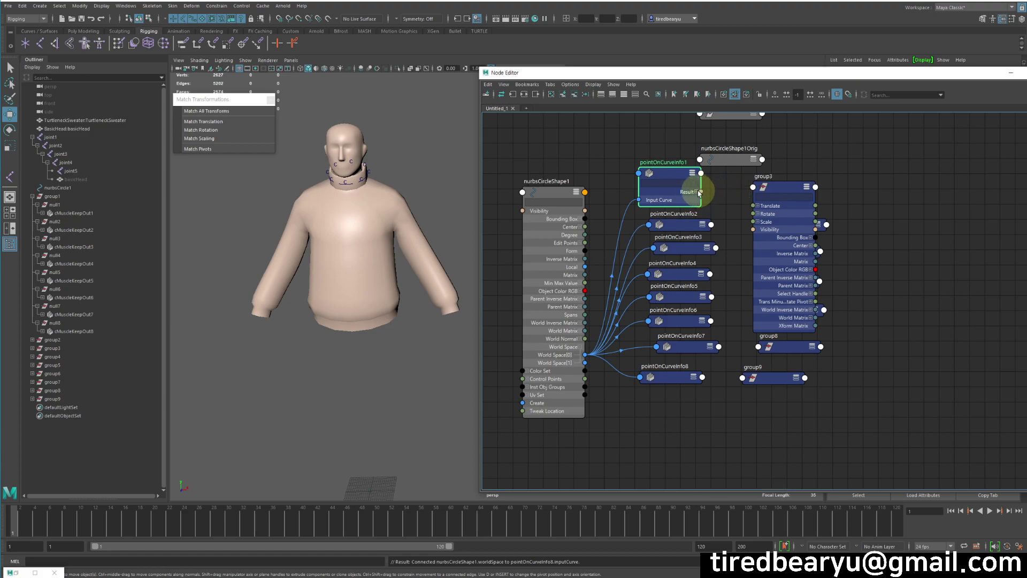
pyautogui.click(696, 192)
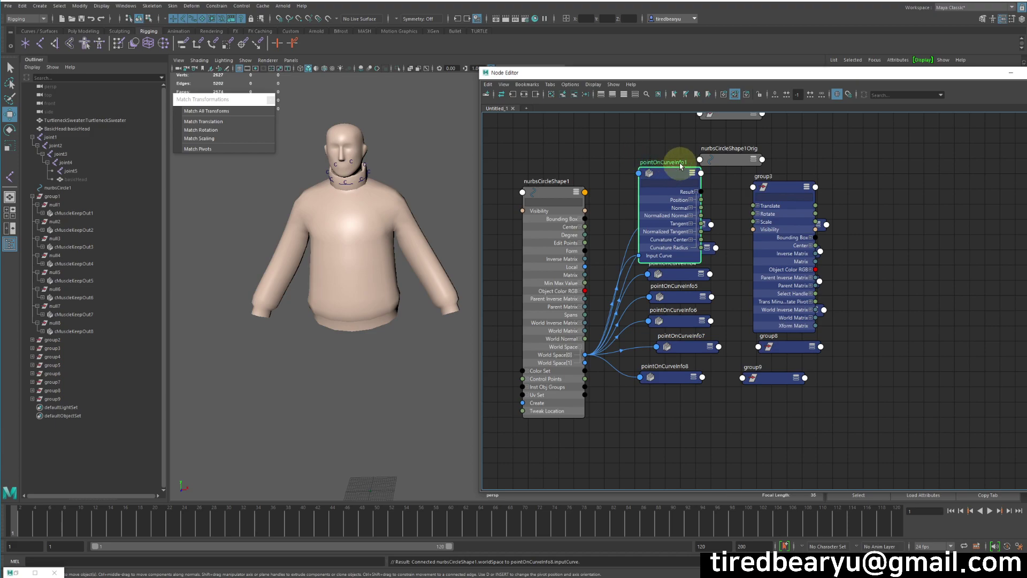
pyautogui.click(691, 201)
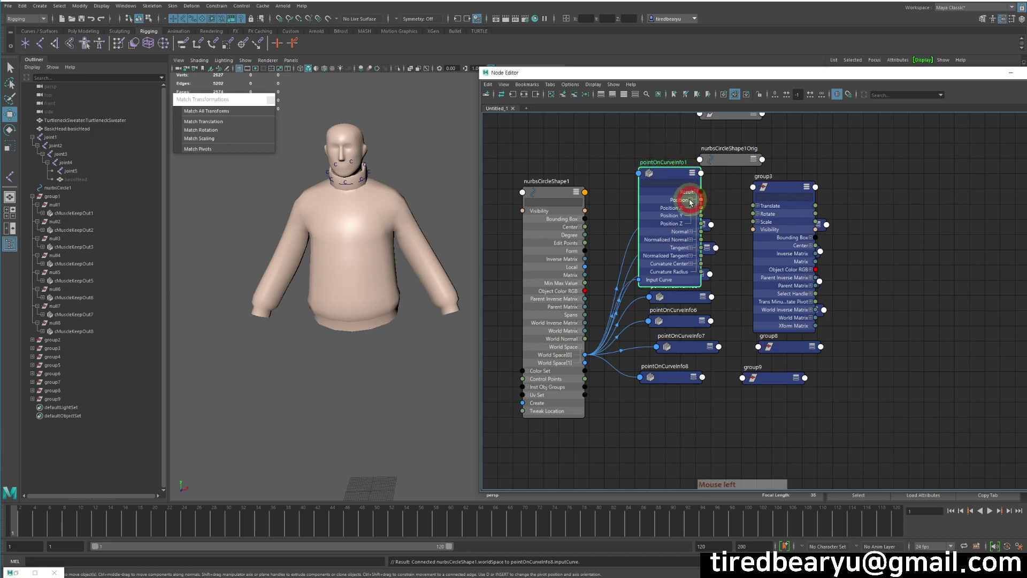
pyautogui.click(691, 201)
pyautogui.moveTo(740, 212); pyautogui.dragTo(763, 211)
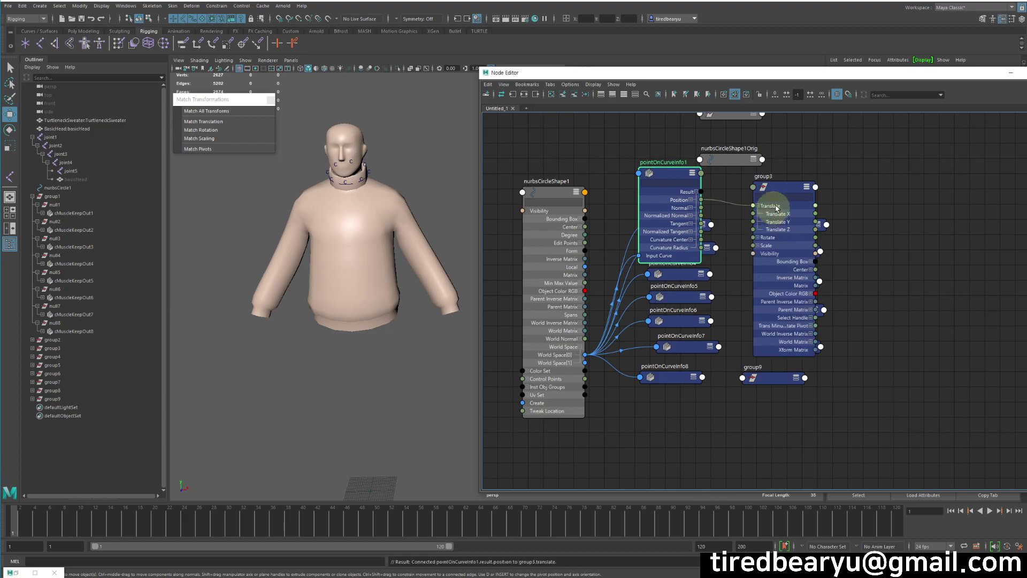
# Step: Collapse pointOnCurveInfo1 and group3 and line them up in one row above the second pair
pyautogui.click(691, 173)
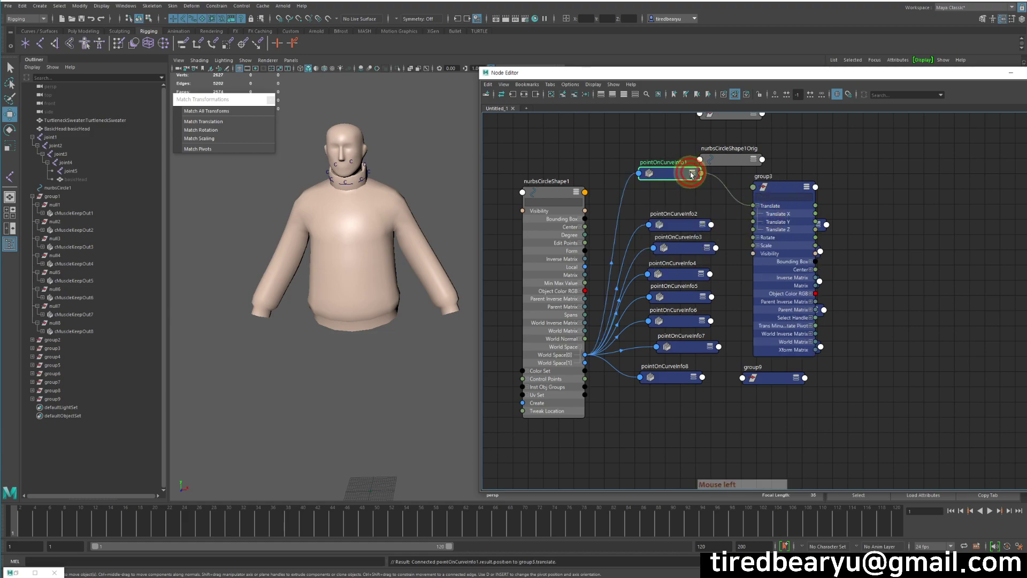
pyautogui.click(797, 188)
pyautogui.click(806, 186)
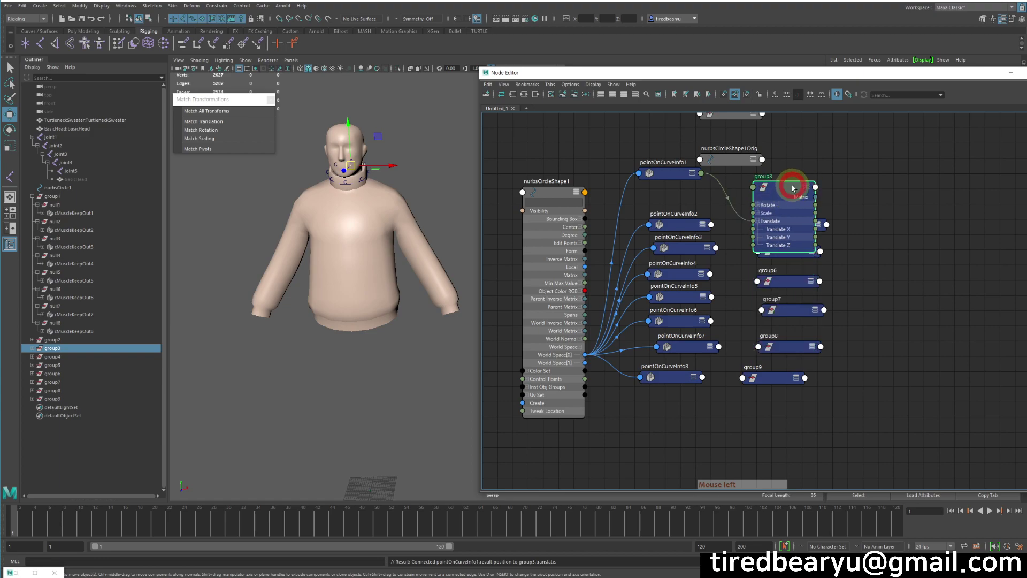
pyautogui.click(806, 187)
pyautogui.moveTo(809, 187); pyautogui.dragTo(820, 178)
pyautogui.moveTo(662, 173); pyautogui.dragTo(675, 180)
# Step: Connect the Result Position of pointOnCurveInfo2 to the Translate of group4
pyautogui.moveTo(711, 224); pyautogui.dragTo(733, 231)
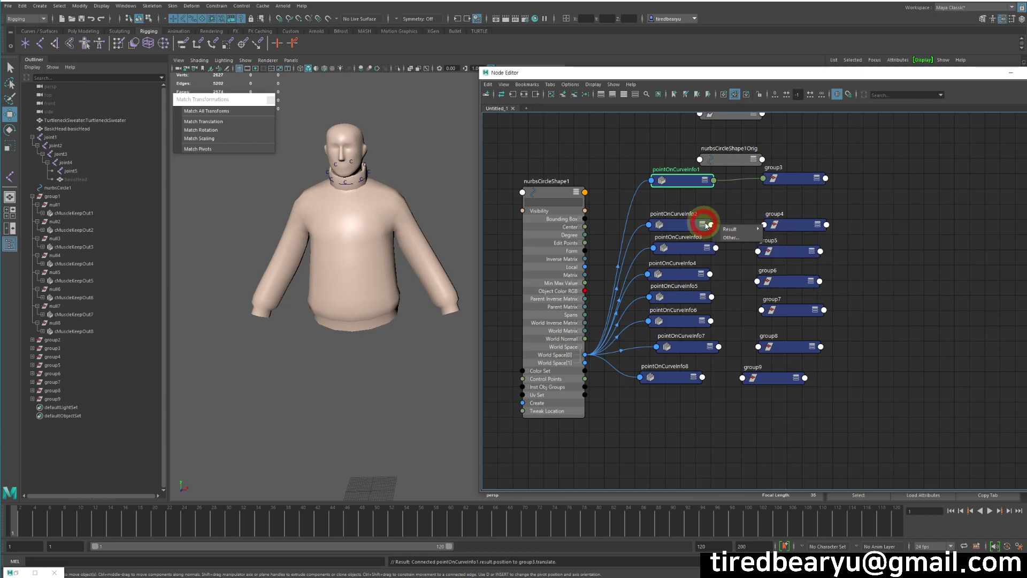
pyautogui.moveTo(735, 231)
pyautogui.moveTo(798, 237)
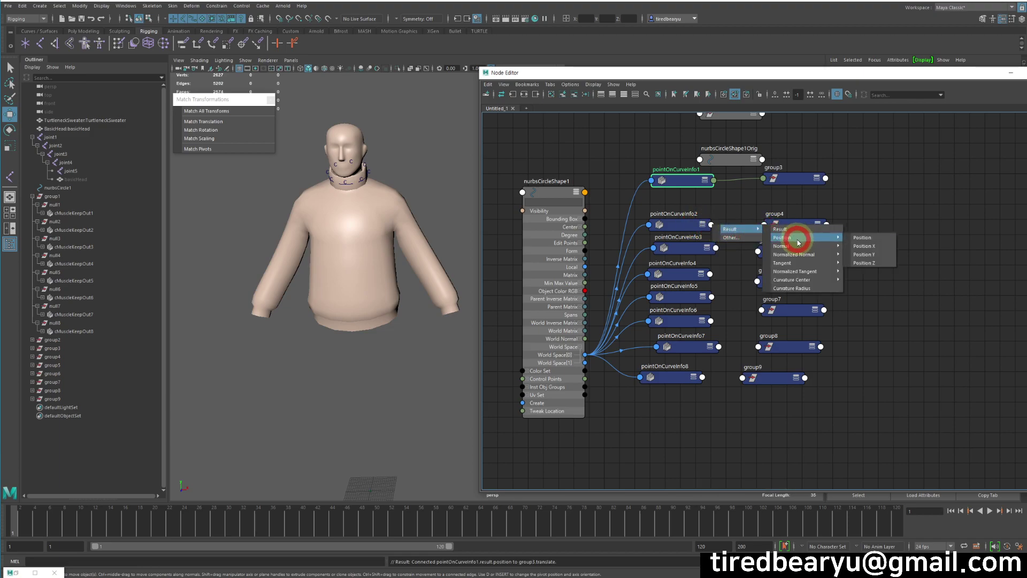
pyautogui.click(882, 243)
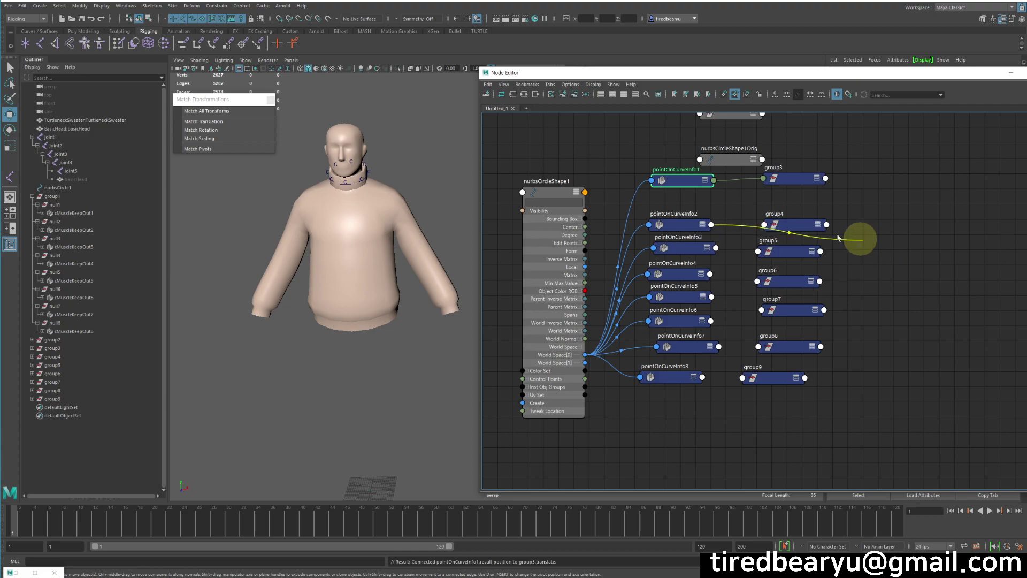
pyautogui.click(764, 226)
pyautogui.click(784, 247)
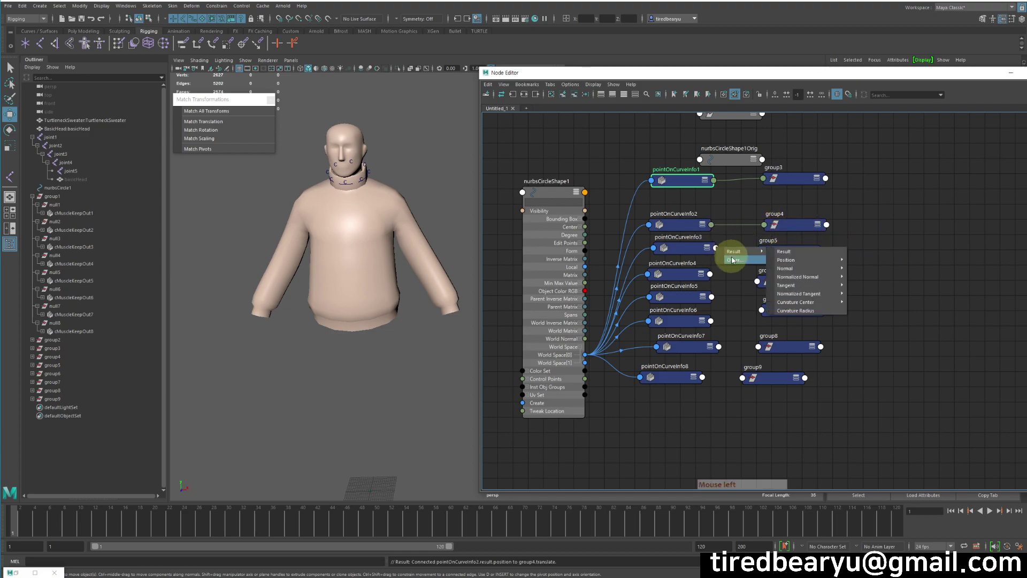
# Step: Connect the Result Position of pointOnCurveInfo3 to the Translate of group5
pyautogui.moveTo(752, 251)
pyautogui.moveTo(792, 260)
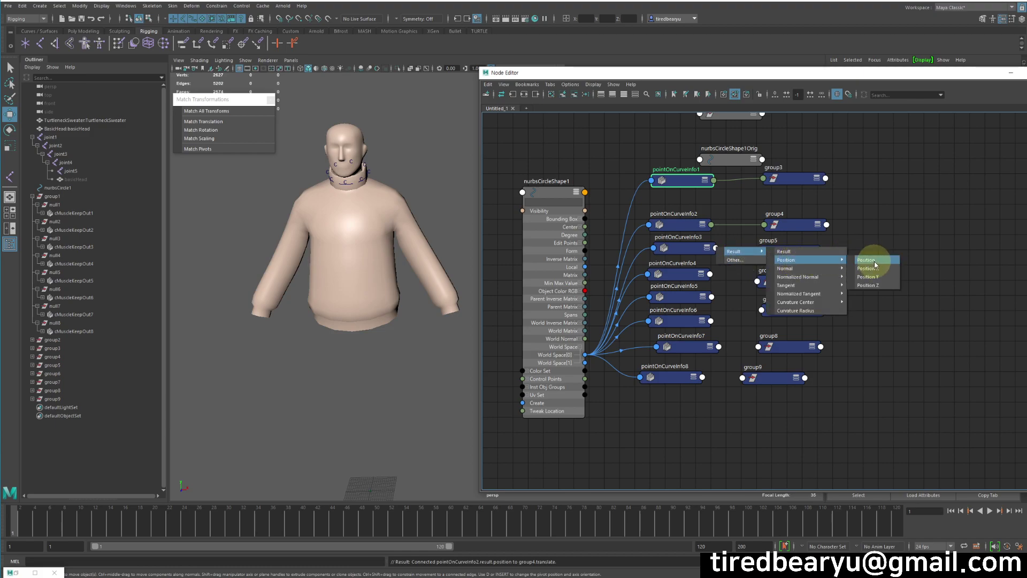
pyautogui.click(866, 260)
pyautogui.click(758, 251)
pyautogui.click(776, 272)
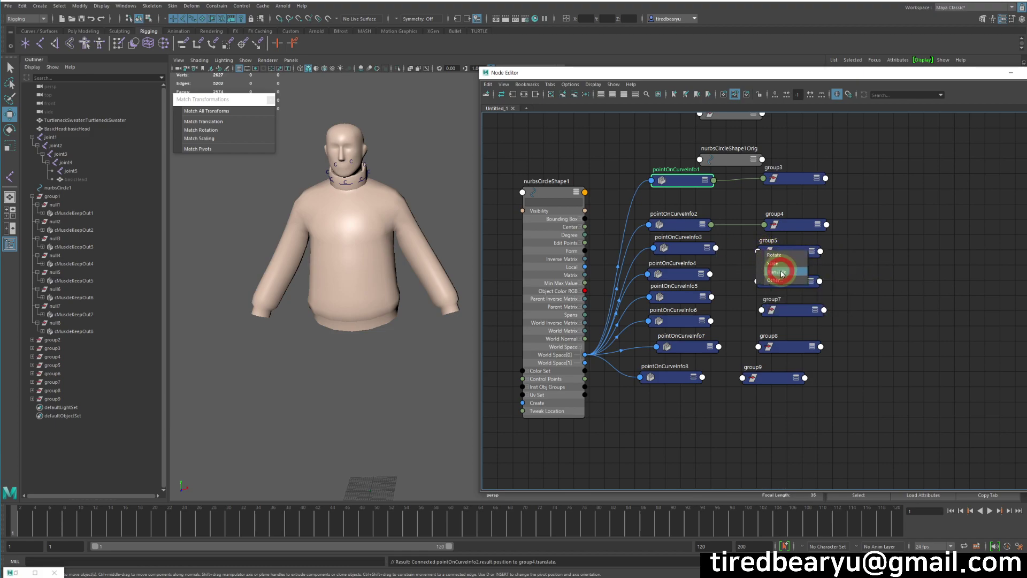
# Step: Connect the Result Position of pointOnCurveInfo4 to the Translate of group6
pyautogui.click(710, 275)
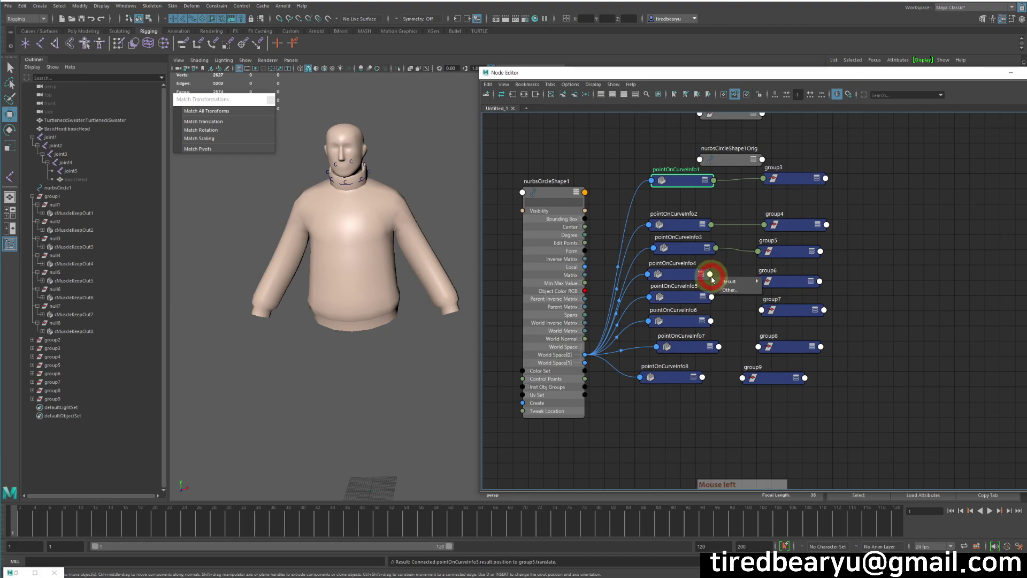
pyautogui.click(806, 293)
pyautogui.click(886, 298)
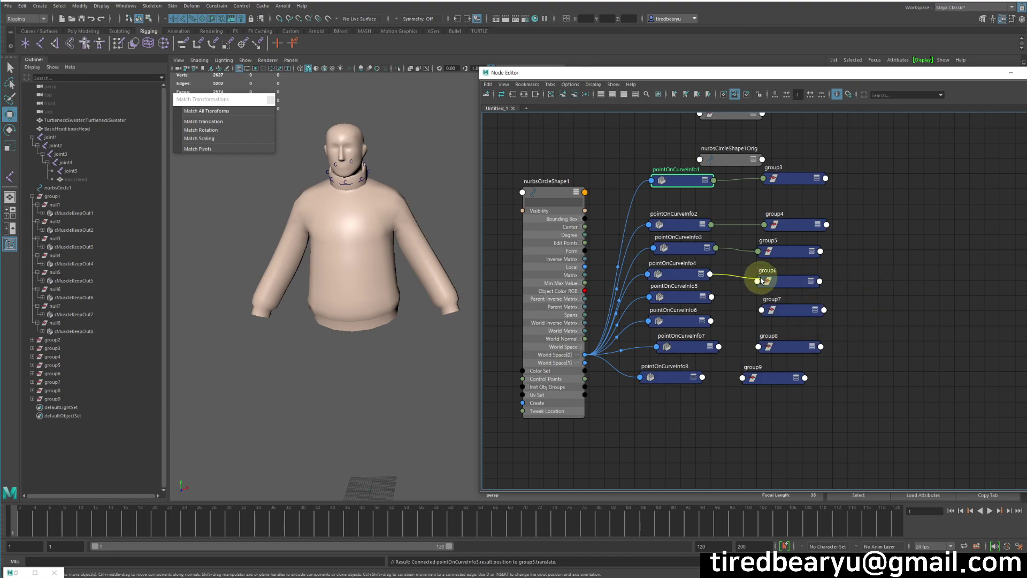
pyautogui.click(757, 281)
pyautogui.click(776, 303)
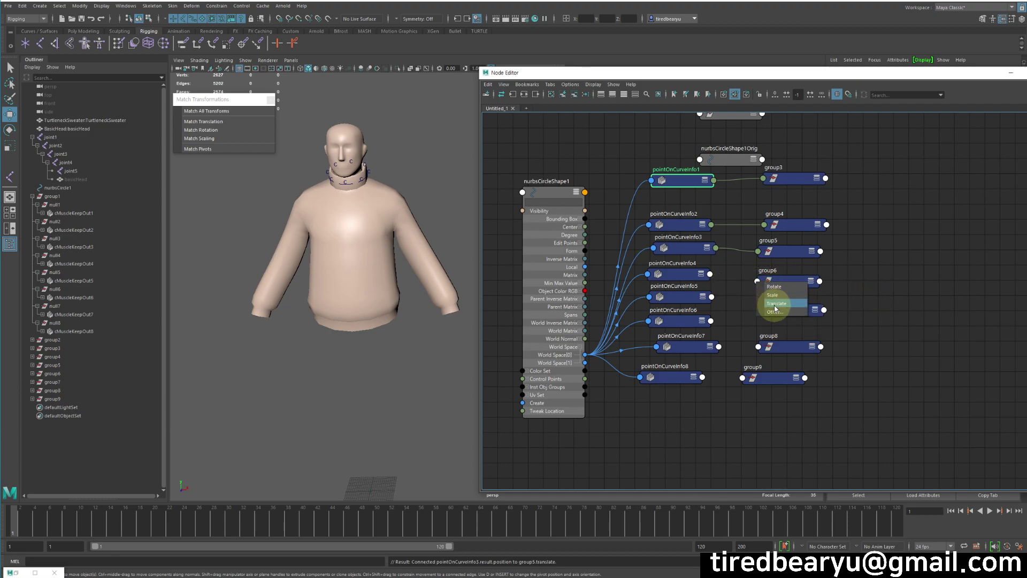
# Step: Connect the Result Position of pointOnCurveInfo5 to the Translate of group7
pyautogui.moveTo(722, 301)
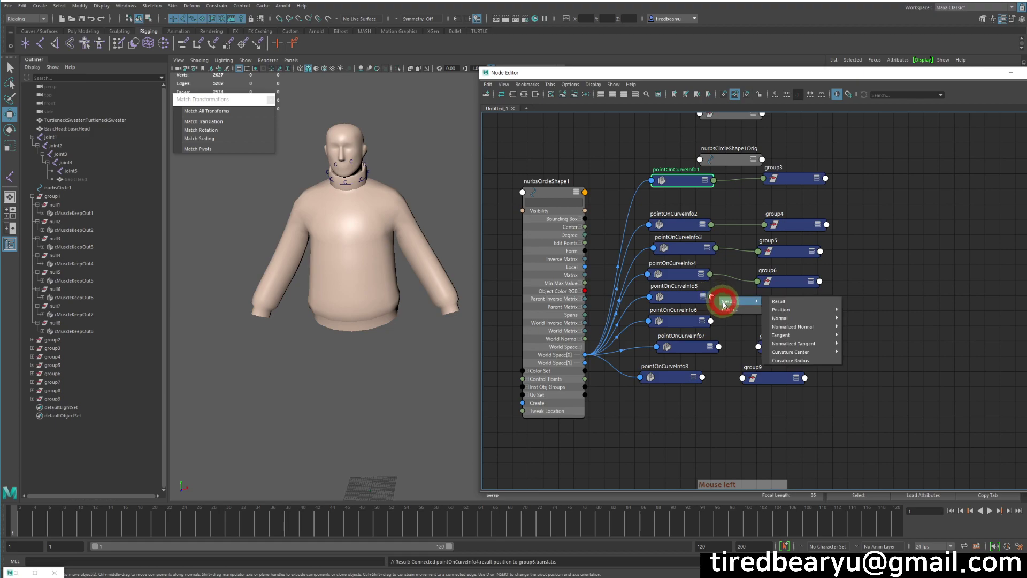
pyautogui.moveTo(805, 310)
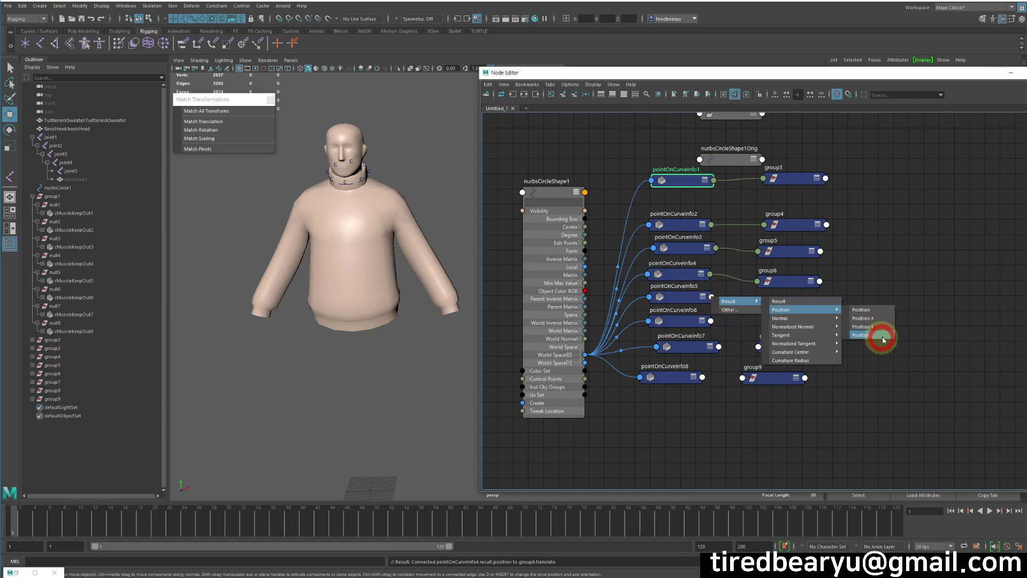
pyautogui.moveTo(887, 331); pyautogui.dragTo(862, 310)
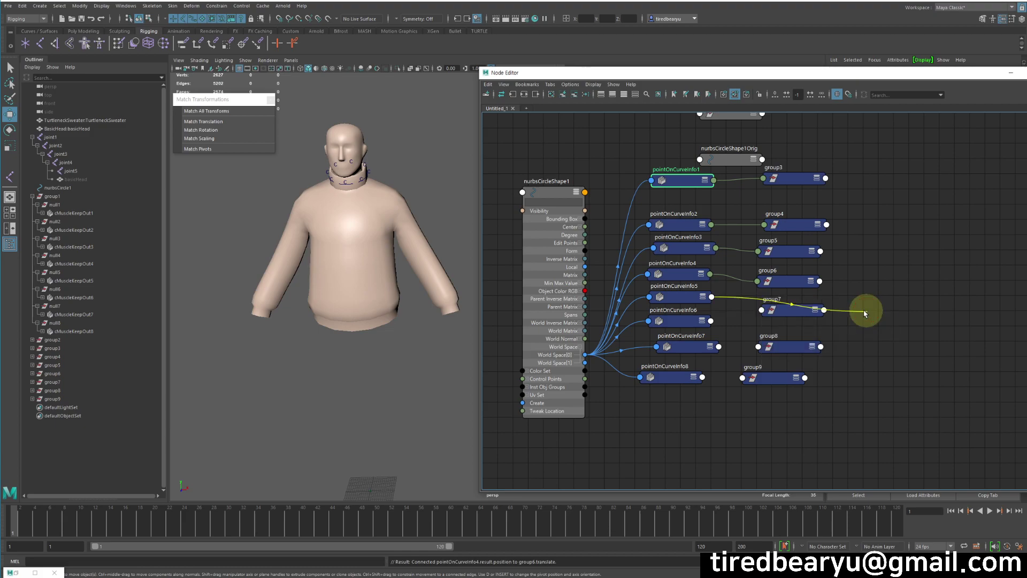
pyautogui.click(761, 310)
pyautogui.click(780, 331)
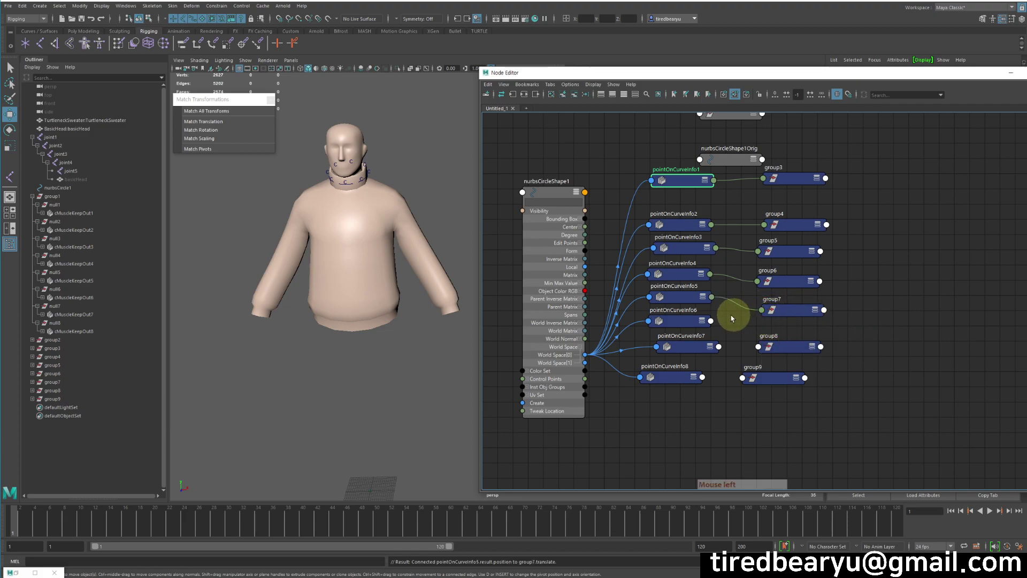
# Step: Connect the Result Position of pointOnCurveInfo6 to the Translate of group8
pyautogui.click(710, 321)
pyautogui.moveTo(713, 324); pyautogui.dragTo(871, 343)
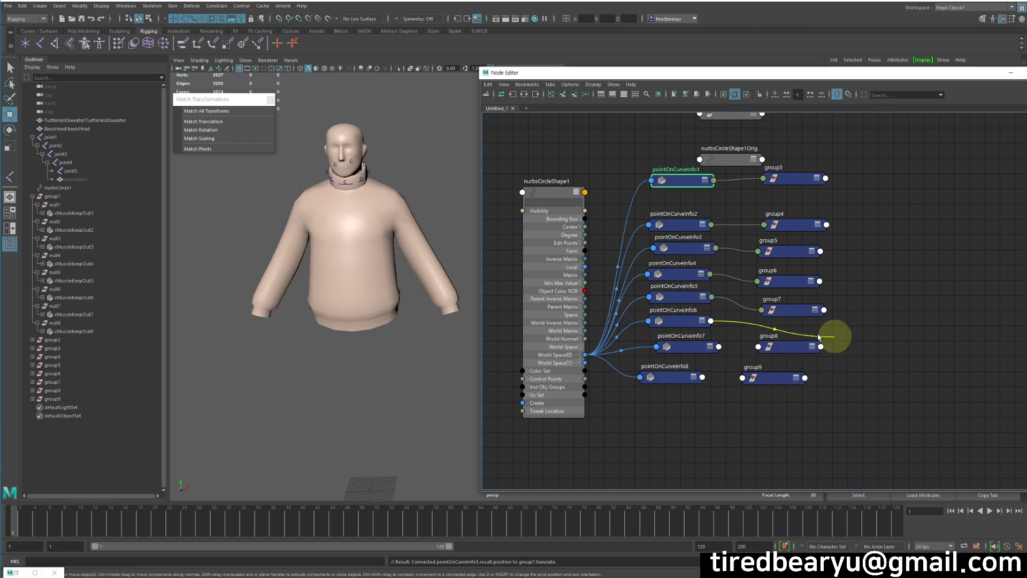
pyautogui.click(759, 348)
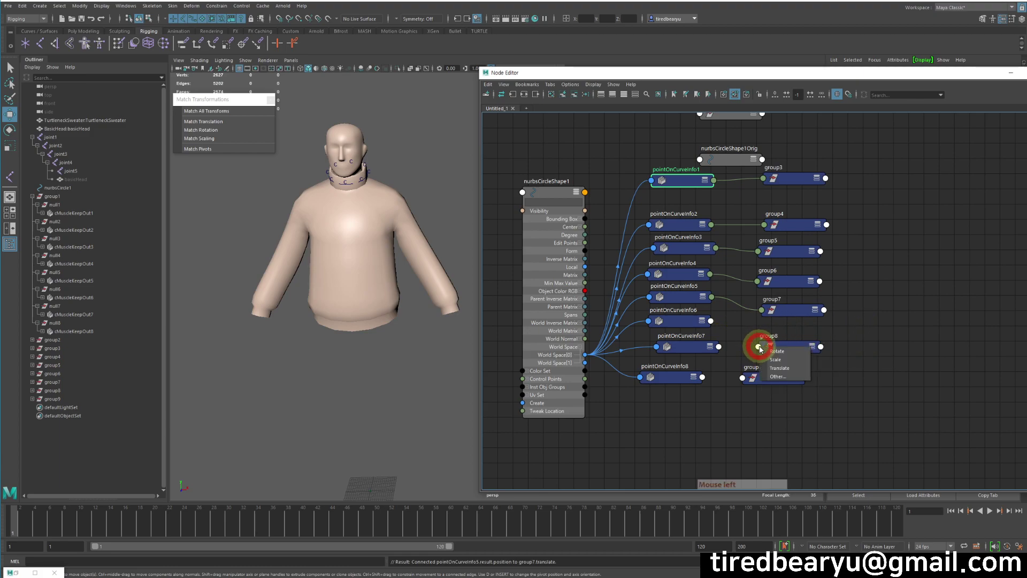
pyautogui.click(789, 368)
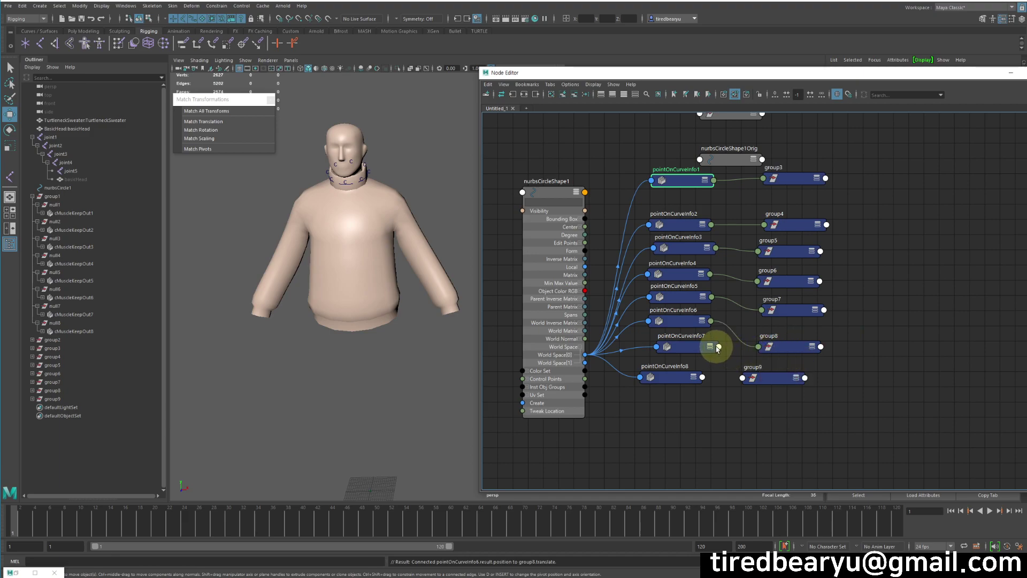
# Step: Connect the Result Position of pointOnCurveInfo7 to the Translate of group9
pyautogui.moveTo(733, 352)
pyautogui.moveTo(805, 360)
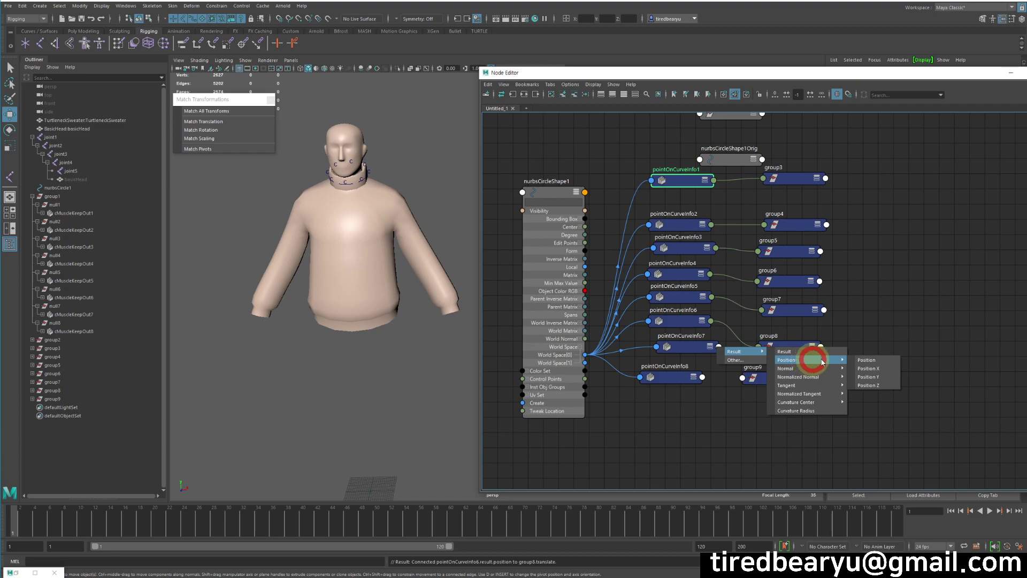
pyautogui.click(879, 361)
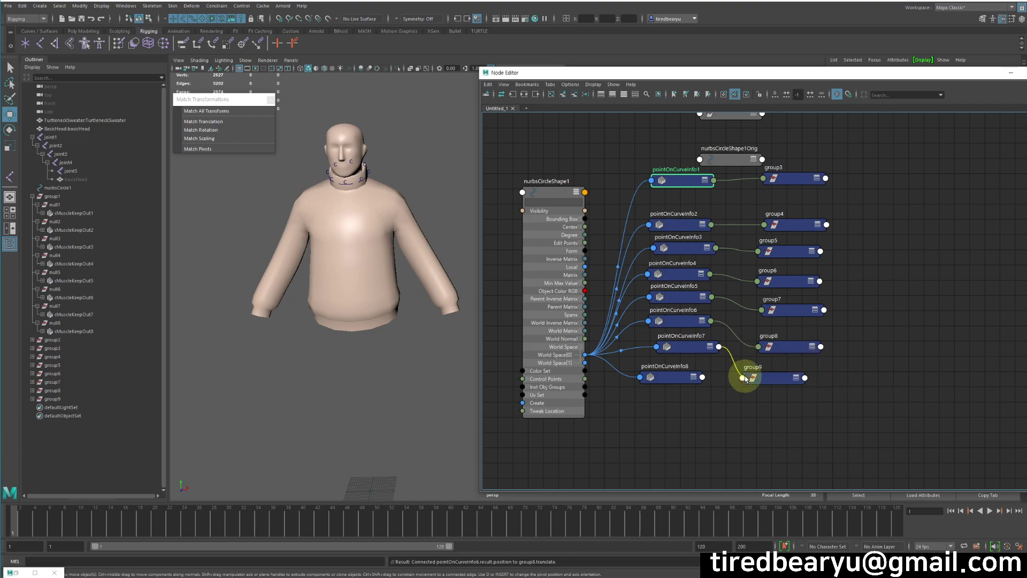
pyautogui.click(748, 378)
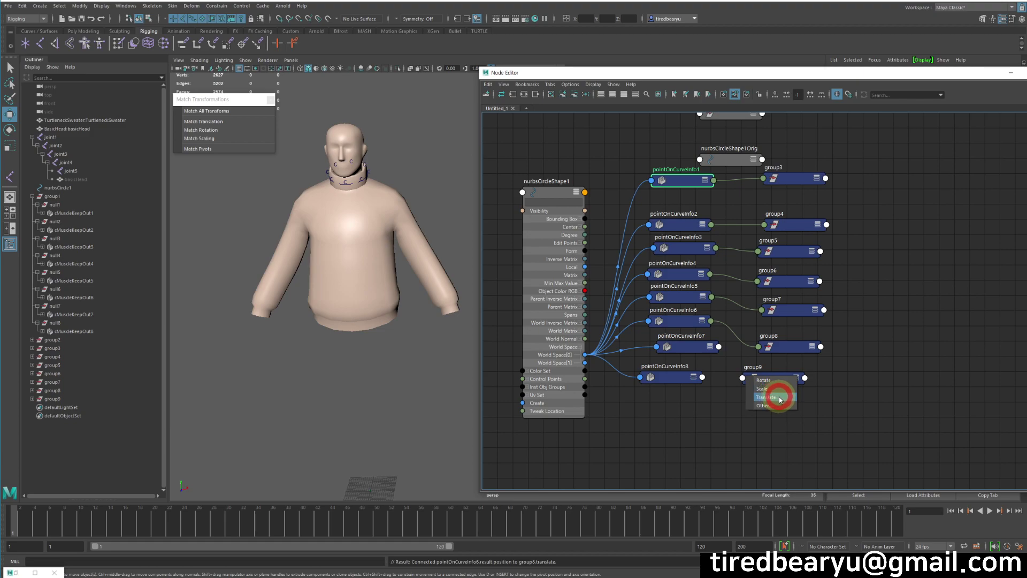
pyautogui.click(779, 398)
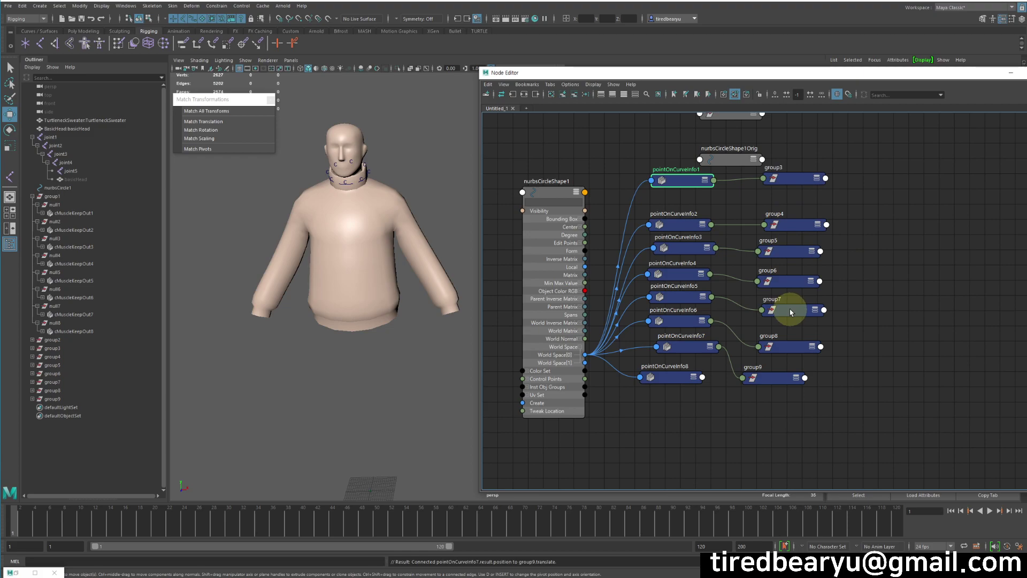
# Step: Add group2 from the Outliner to the node graph and place it below group9
pyautogui.moveTo(833, 367); pyautogui.dragTo(814, 377, button='middle')
pyautogui.moveTo(801, 289); pyautogui.dragTo(855, 270, button='middle')
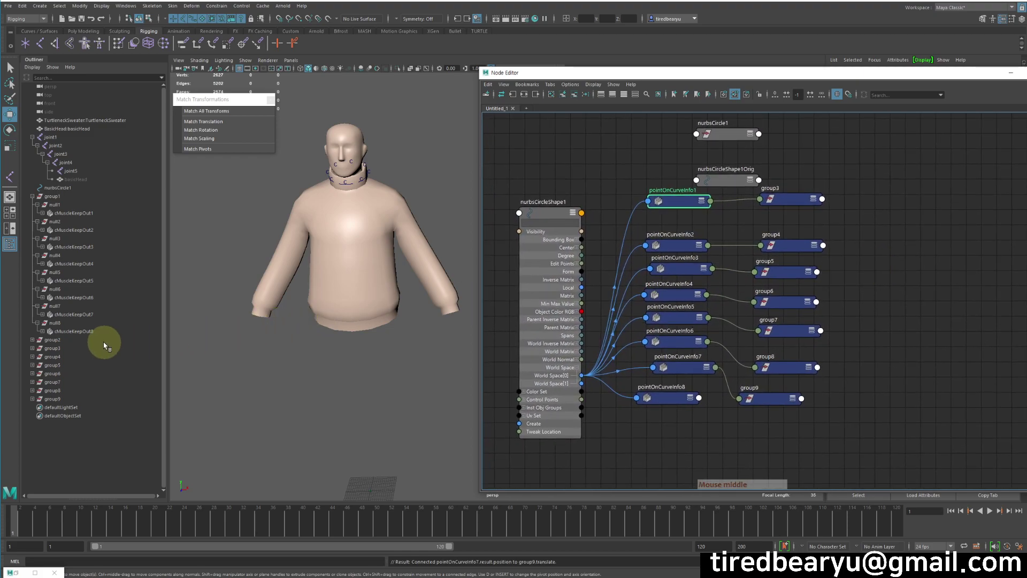
pyautogui.moveTo(52, 341); pyautogui.dragTo(732, 414, button='middle')
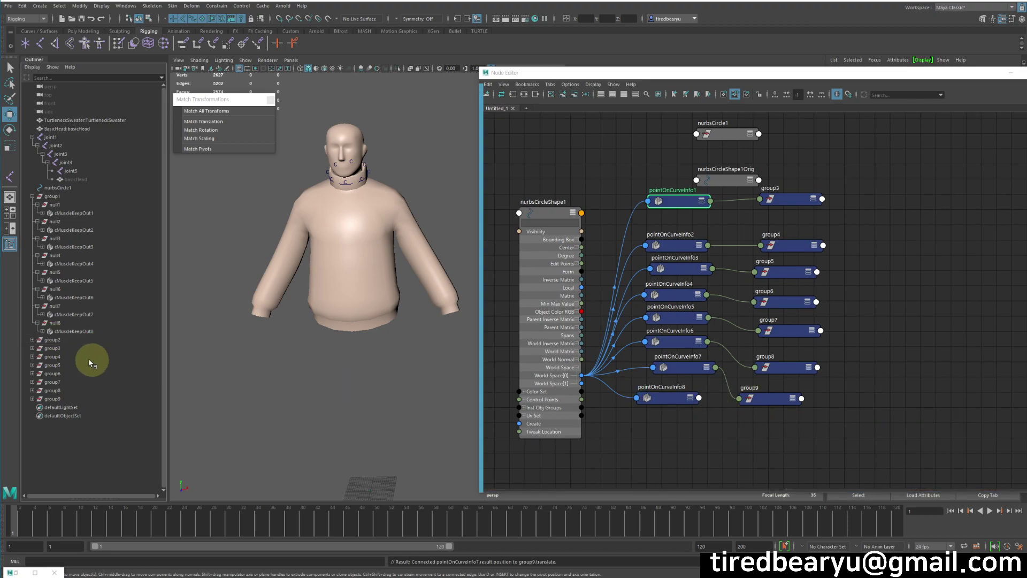
pyautogui.click(54, 340)
pyautogui.moveTo(54, 340); pyautogui.dragTo(852, 320, button='middle')
pyautogui.moveTo(620, 119); pyautogui.dragTo(1005, 374)
pyautogui.moveTo(1006, 374); pyautogui.dragTo(936, 268, button='middle')
pyautogui.moveTo(935, 268); pyautogui.dragTo(842, 449)
# Step: Connect the Result Position of pointOnCurveInfo8 to the Translate of group2
pyautogui.click(751, 405)
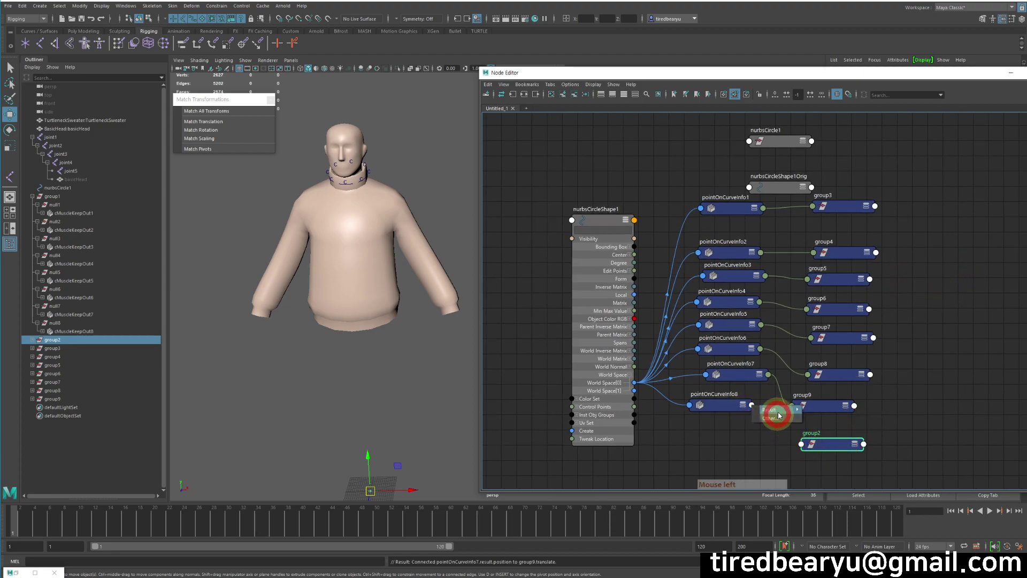
pyautogui.moveTo(781, 409)
pyautogui.moveTo(845, 417)
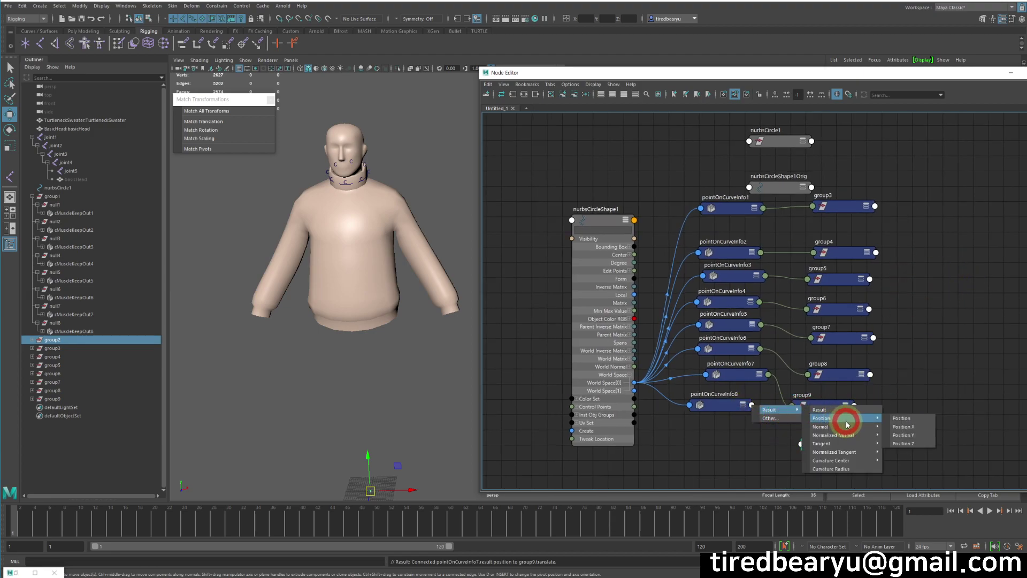
pyautogui.click(921, 419)
pyautogui.click(801, 444)
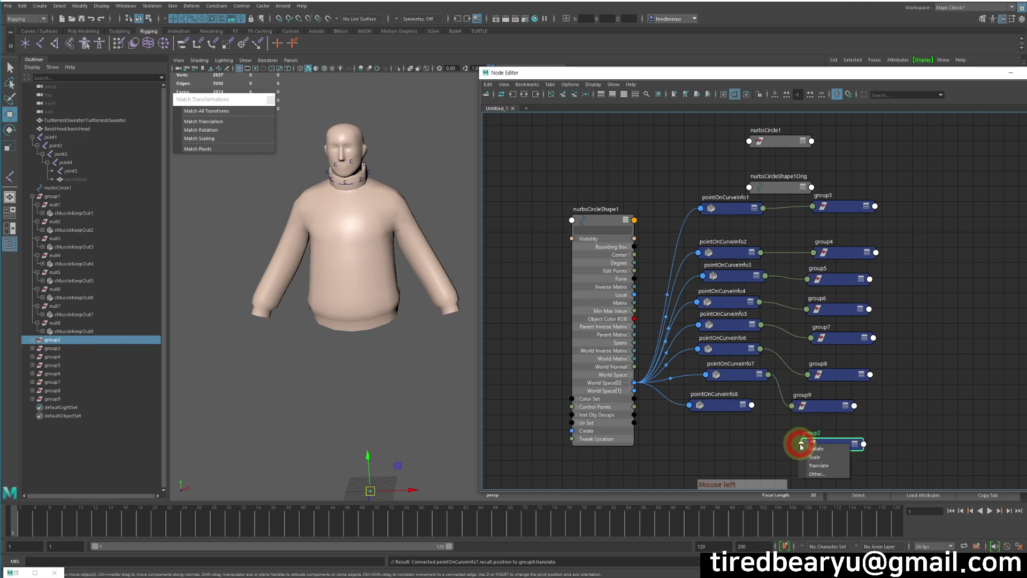
pyautogui.click(818, 465)
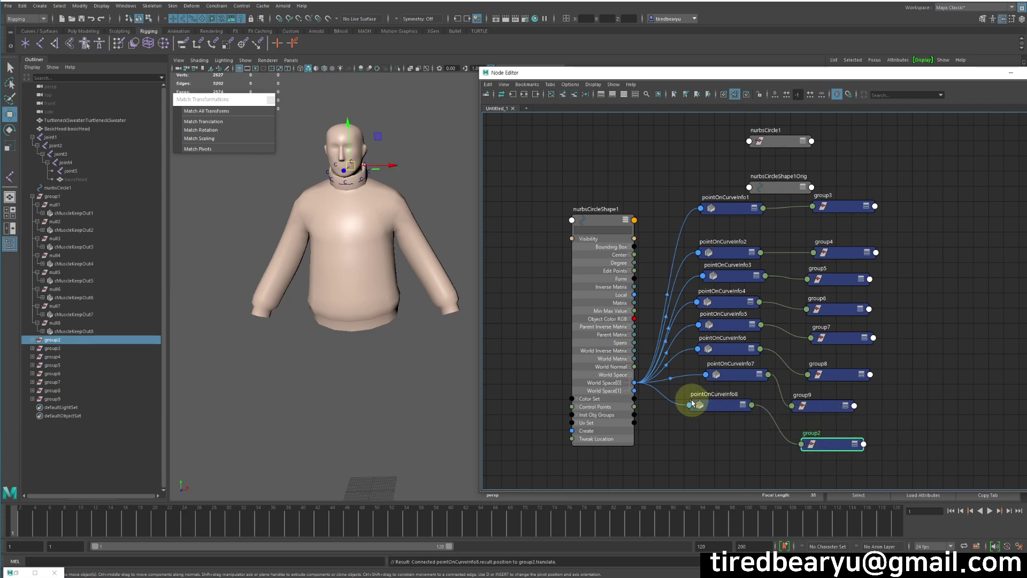
# Step: Examine where the connected groups sit on the circle curve around the collar, selecting the curve and the groups
pyautogui.keyDown('alt'); pyautogui.moveTo(378, 309); pyautogui.dragTo(385, 256); pyautogui.keyUp('alt')
pyautogui.keyDown('alt'); pyautogui.moveTo(386, 256); pyautogui.dragTo(390, 232, button='right'); pyautogui.keyUp('alt')
pyautogui.keyDown('alt'); pyautogui.moveTo(390, 232); pyautogui.dragTo(404, 283); pyautogui.keyUp('alt')
pyautogui.keyDown('alt'); pyautogui.moveTo(403, 282); pyautogui.dragTo(365, 285, button='right'); pyautogui.keyUp('alt')
pyautogui.press('q')
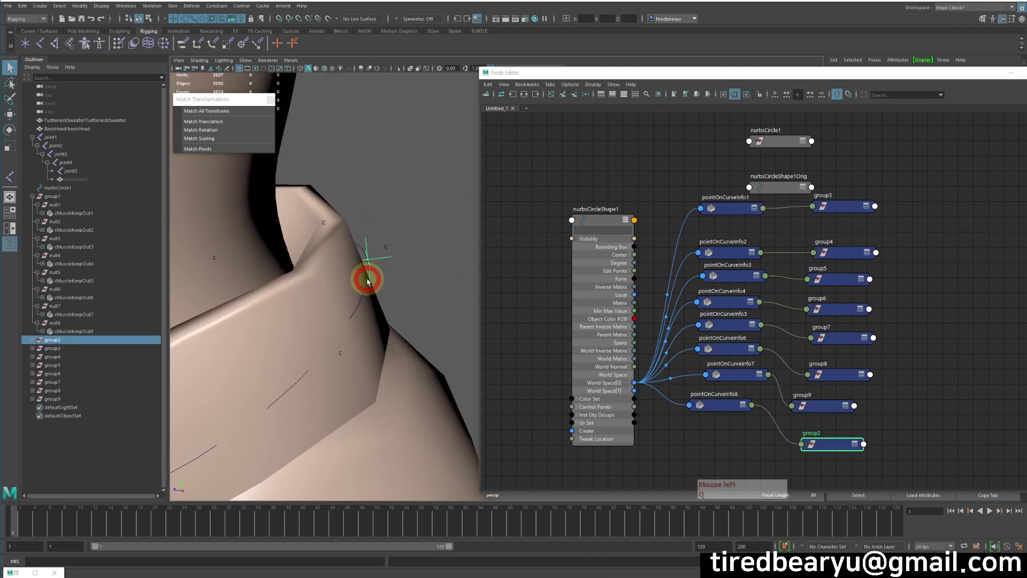
pyautogui.click(368, 281)
pyautogui.keyDown('alt'); pyautogui.moveTo(360, 282); pyautogui.dragTo(424, 292); pyautogui.keyUp('alt')
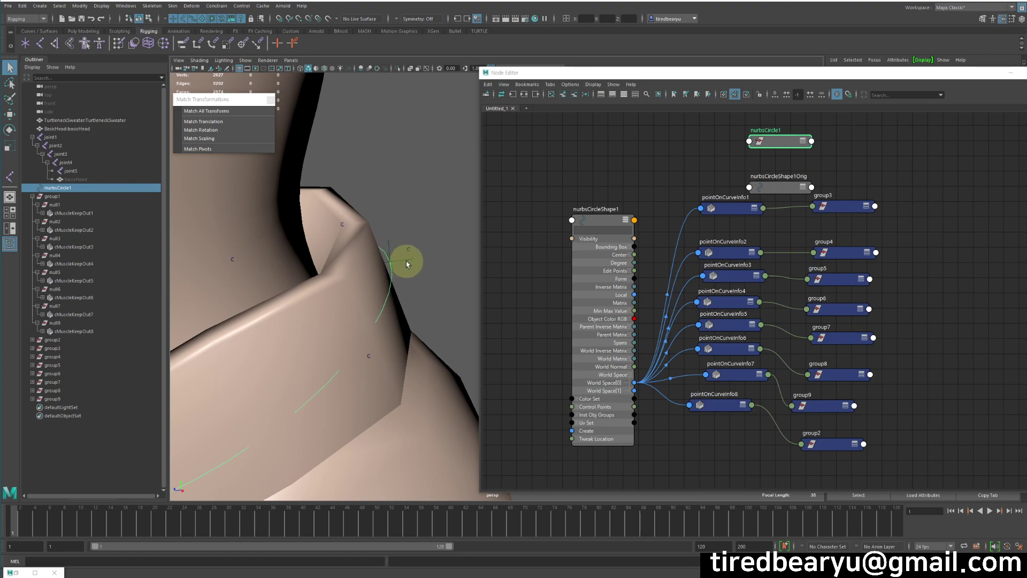
pyautogui.moveTo(403, 259); pyautogui.dragTo(415, 278)
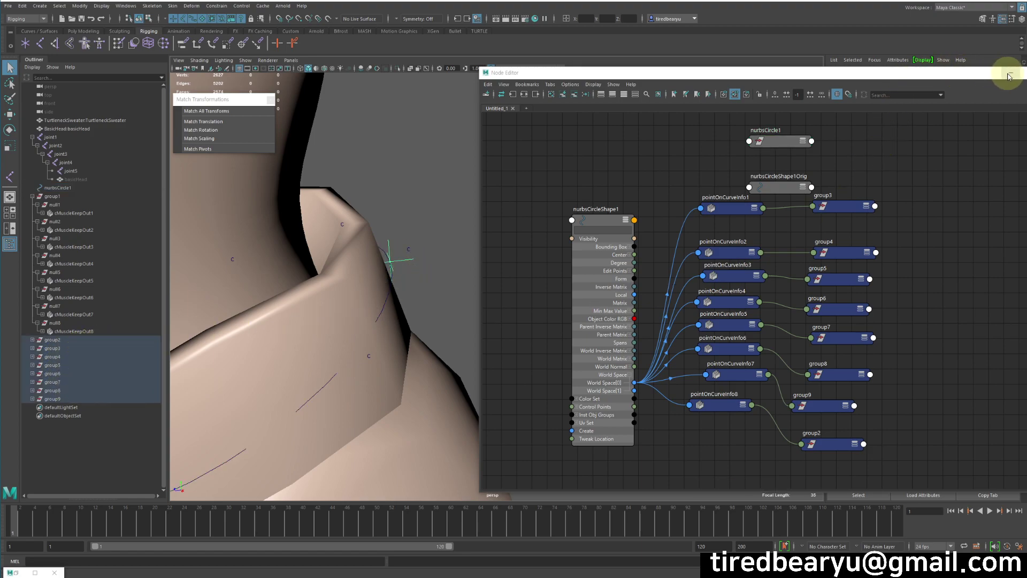
# Step: Select pointOnCurveInfo1 and move the Node Editor window down so the node's attributes are uncovered
pyautogui.click(717, 207)
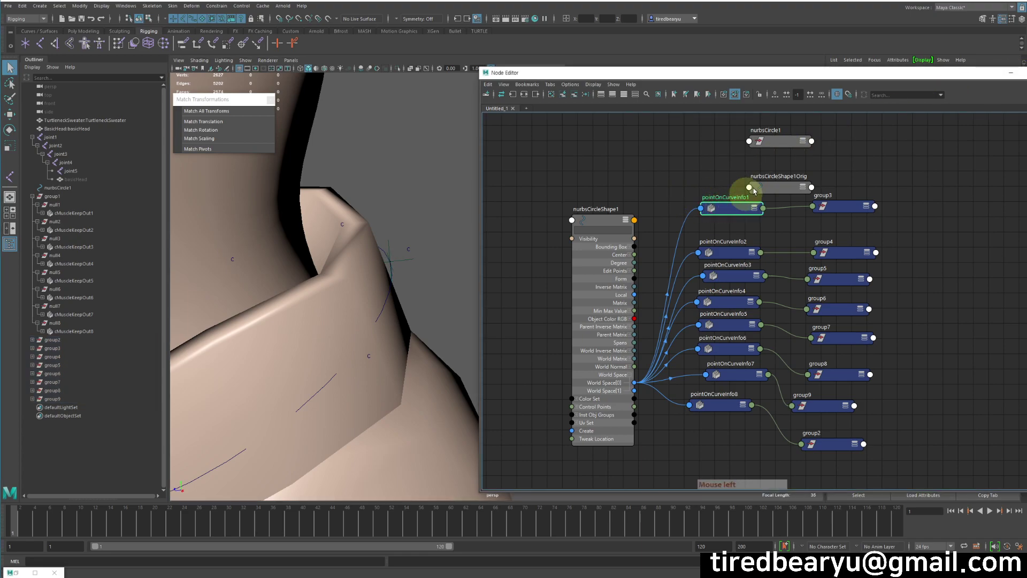
pyautogui.moveTo(853, 84); pyautogui.dragTo(811, 256)
pyautogui.click(672, 381)
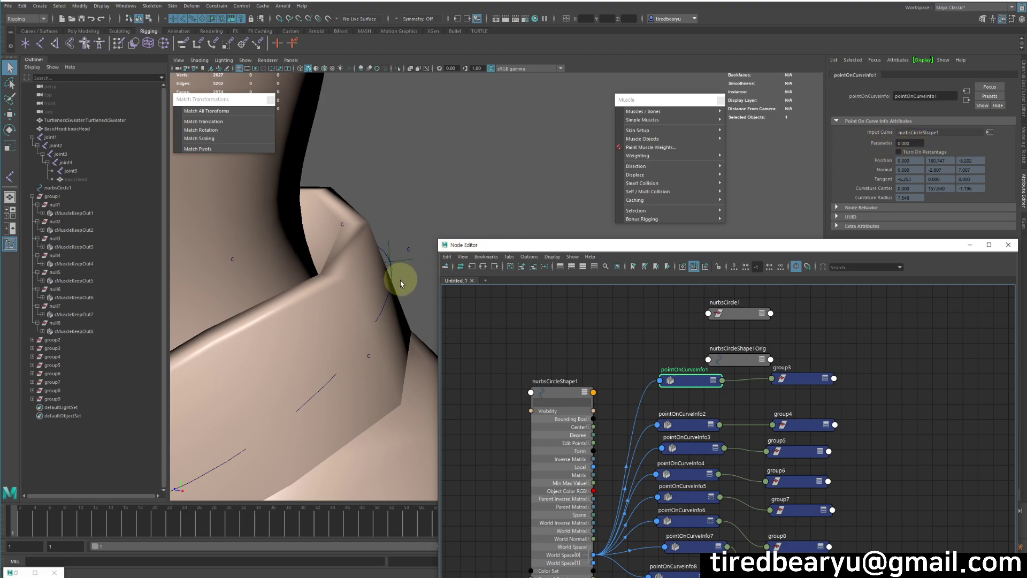
# Step: Select the collar's circle curve and check the parameter range and spans of nurbsCircleShape1
pyautogui.keyDown('alt'); pyautogui.moveTo(401, 283); pyautogui.dragTo(295, 268, button='right'); pyautogui.keyUp('alt')
pyautogui.keyDown('alt'); pyautogui.moveTo(296, 268); pyautogui.dragTo(344, 167); pyautogui.keyUp('alt')
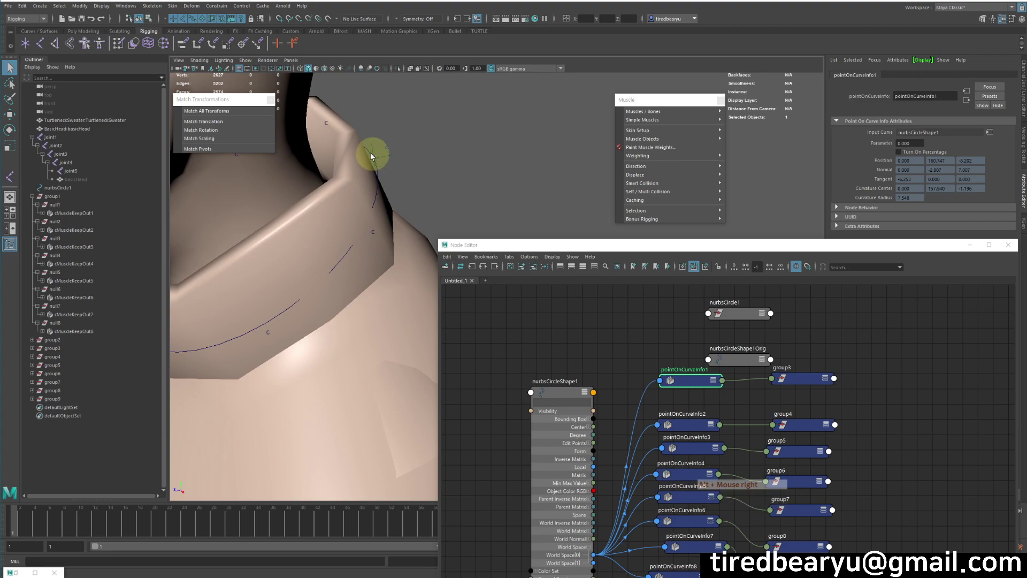
pyautogui.click(379, 178)
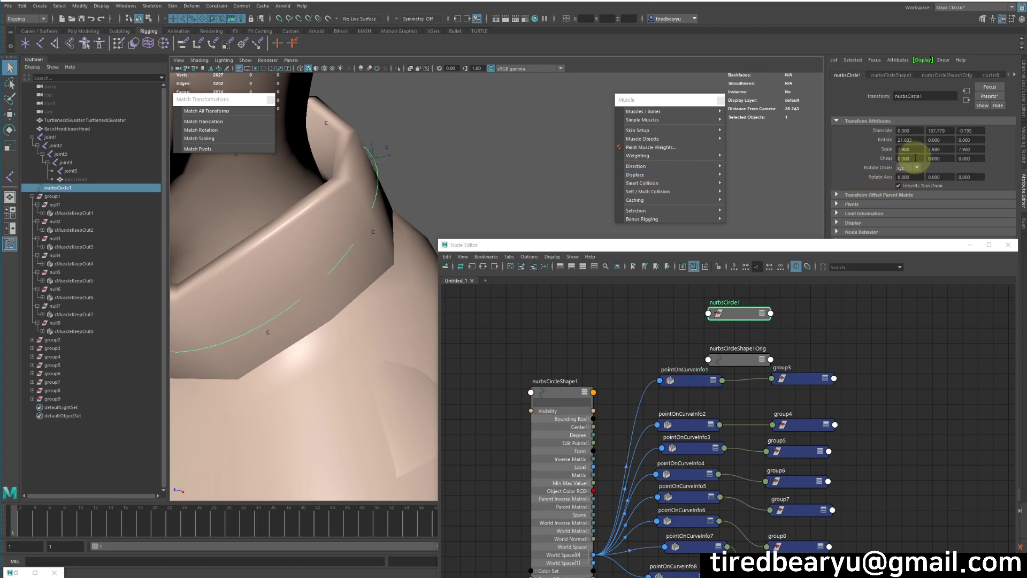
pyautogui.click(890, 75)
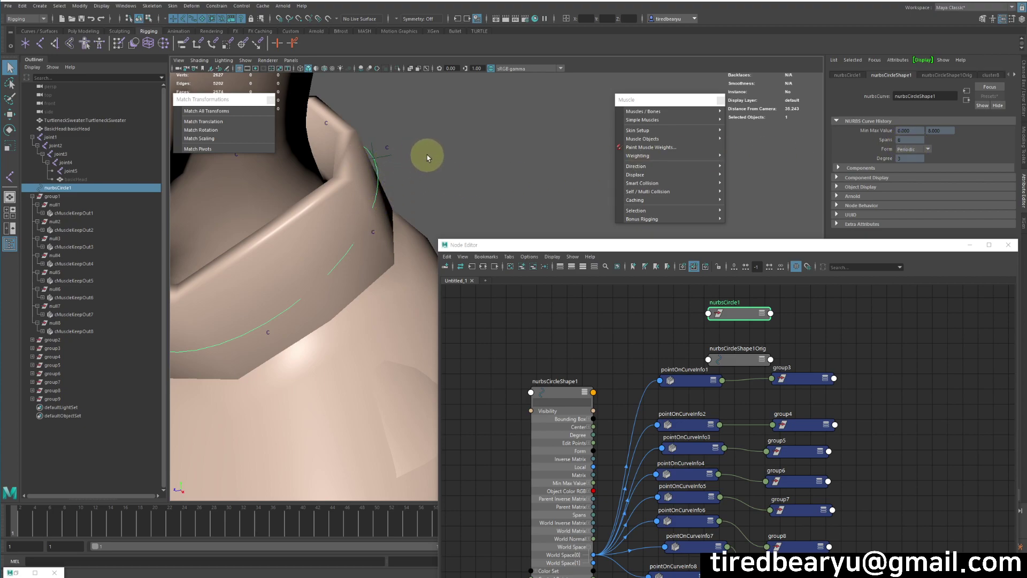
pyautogui.keyDown('alt'); pyautogui.moveTo(469, 185); pyautogui.dragTo(508, 134); pyautogui.keyUp('alt')
# Step: Set the Parameter of pointOnCurveInfo2 to 1
pyautogui.click(677, 373)
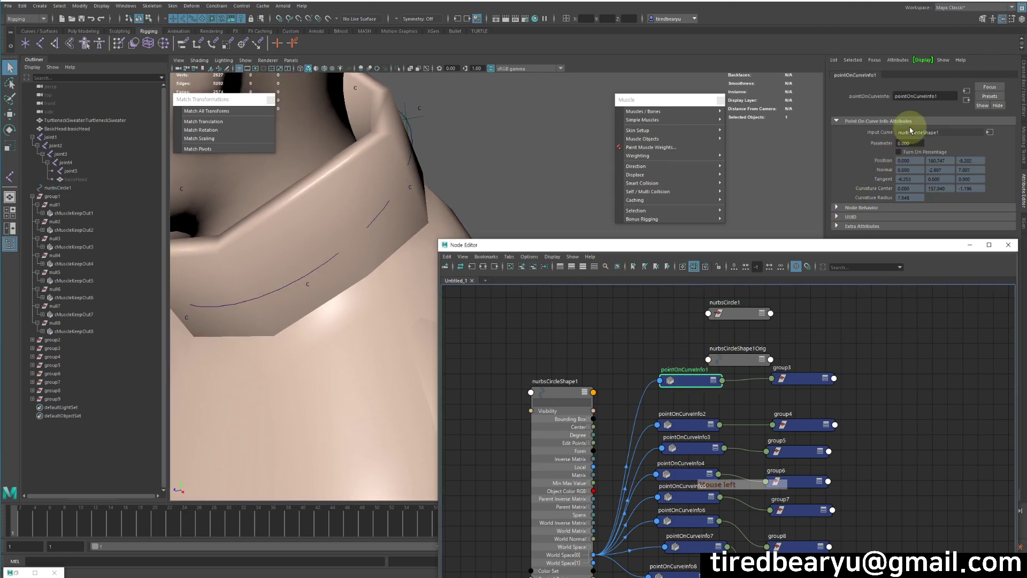
pyautogui.click(682, 424)
pyautogui.moveTo(910, 144); pyautogui.dragTo(758, 135)
pyautogui.write('1')
pyautogui.press('Return')
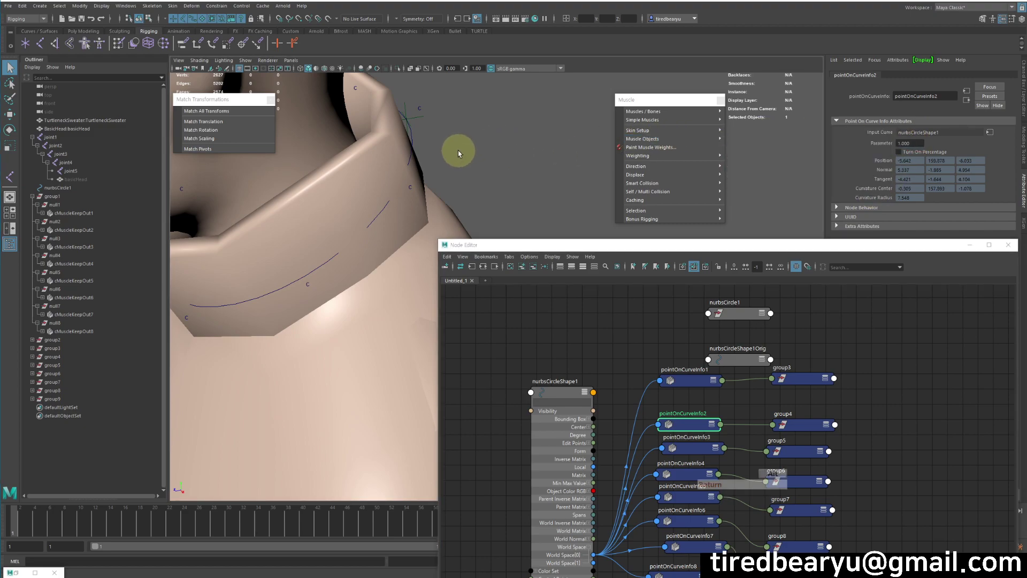
# Step: Set the Parameter of pointOnCurveInfo3 to 2 and the Parameter of pointOnCurveInfo4 to 3
pyautogui.keyDown('alt'); pyautogui.moveTo(458, 151); pyautogui.dragTo(483, 164, button='middle'); pyautogui.keyUp('alt')
pyautogui.keyDown('alt'); pyautogui.moveTo(483, 165); pyautogui.dragTo(470, 172); pyautogui.keyUp('alt')
pyautogui.keyDown('alt'); pyautogui.moveTo(470, 172); pyautogui.dragTo(442, 166, button='middle'); pyautogui.keyUp('alt')
pyautogui.keyDown('alt'); pyautogui.moveTo(442, 165); pyautogui.dragTo(381, 222); pyautogui.keyUp('alt')
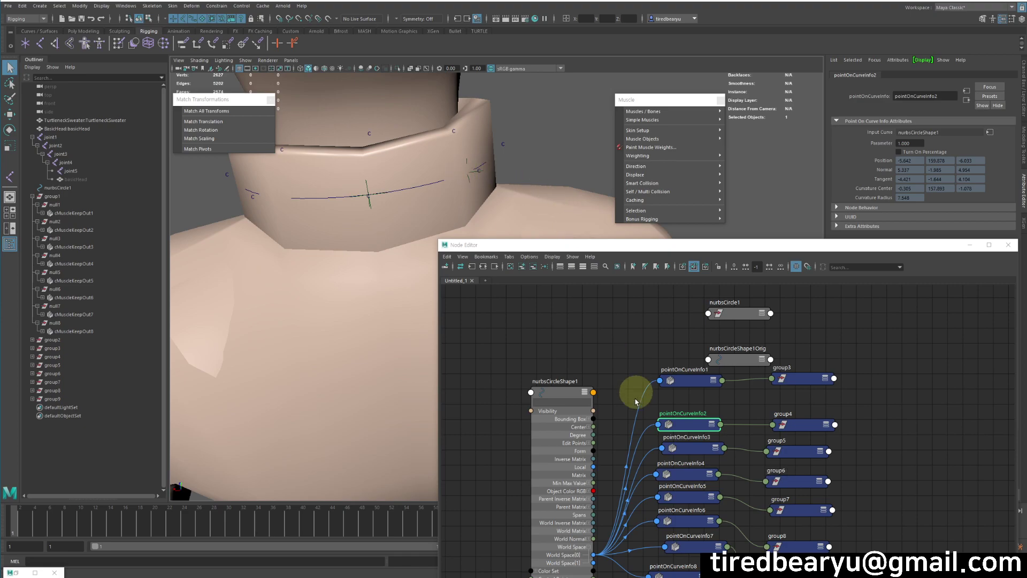
pyautogui.click(684, 448)
pyautogui.click(910, 144)
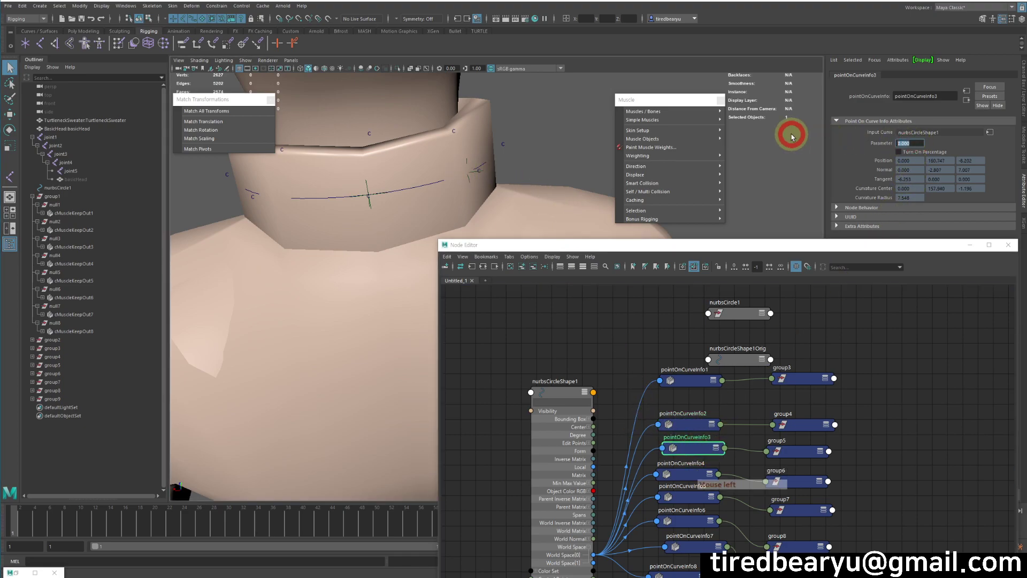
pyautogui.write('2')
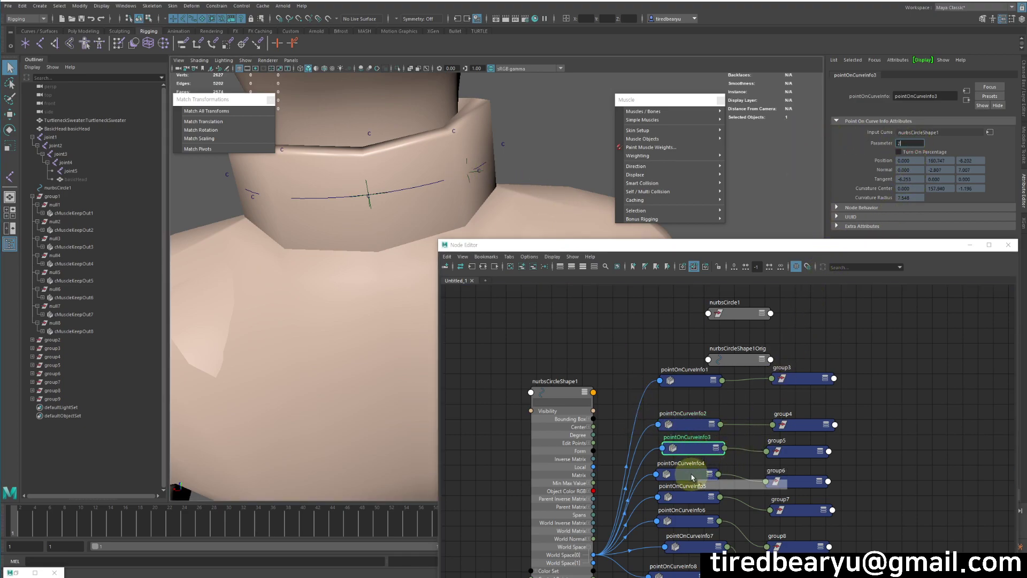
pyautogui.click(692, 476)
pyautogui.click(910, 143)
pyautogui.write('3')
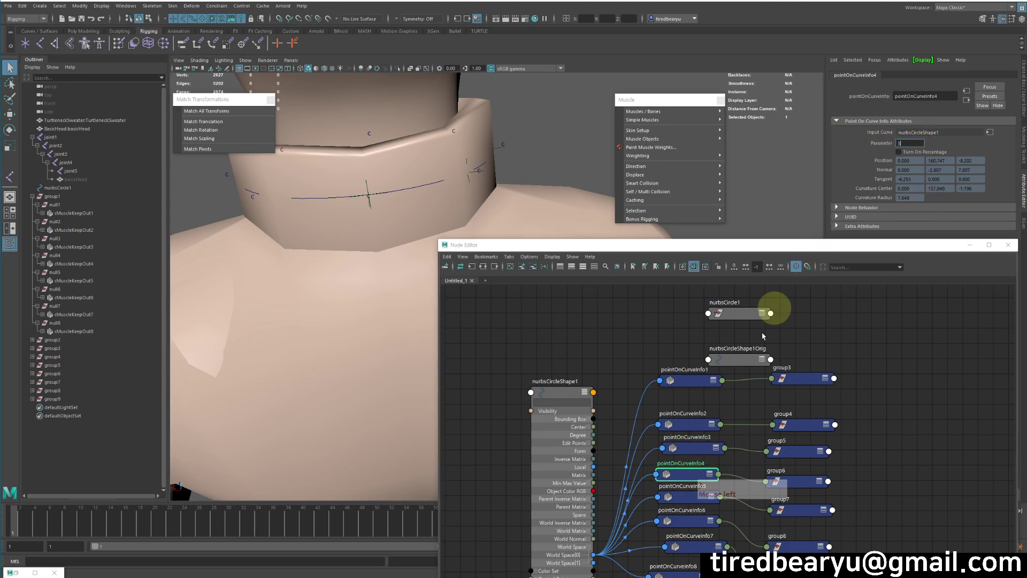
# Step: Set the Parameter values of pointOnCurveInfo5 and pointOnCurveInfo6, continuing the one-unit spacing along the curve
pyautogui.click(688, 496)
pyautogui.click(911, 144)
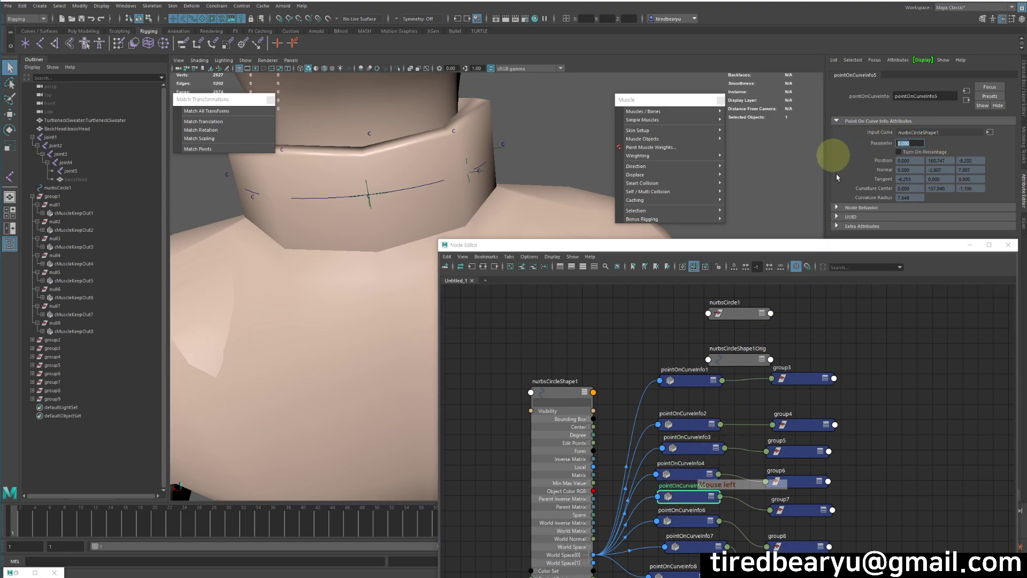
pyautogui.click(687, 521)
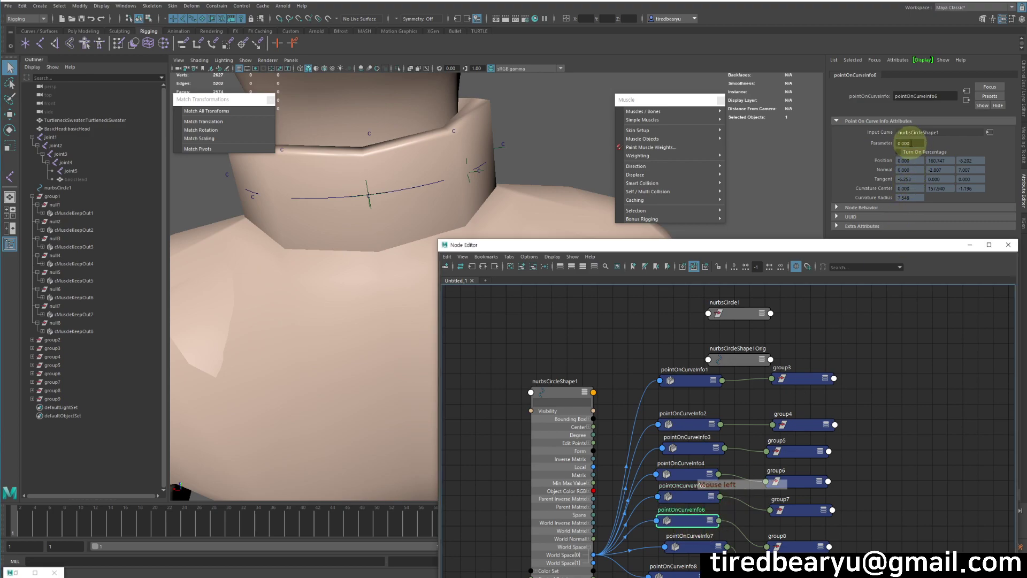
# Step: Set the Parameter of pointOnCurveInfo7 to 6 and the Parameter of pointOnCurveInfo8 to 7
pyautogui.moveTo(936, 385); pyautogui.dragTo(740, 385, button='middle')
pyautogui.click(715, 391)
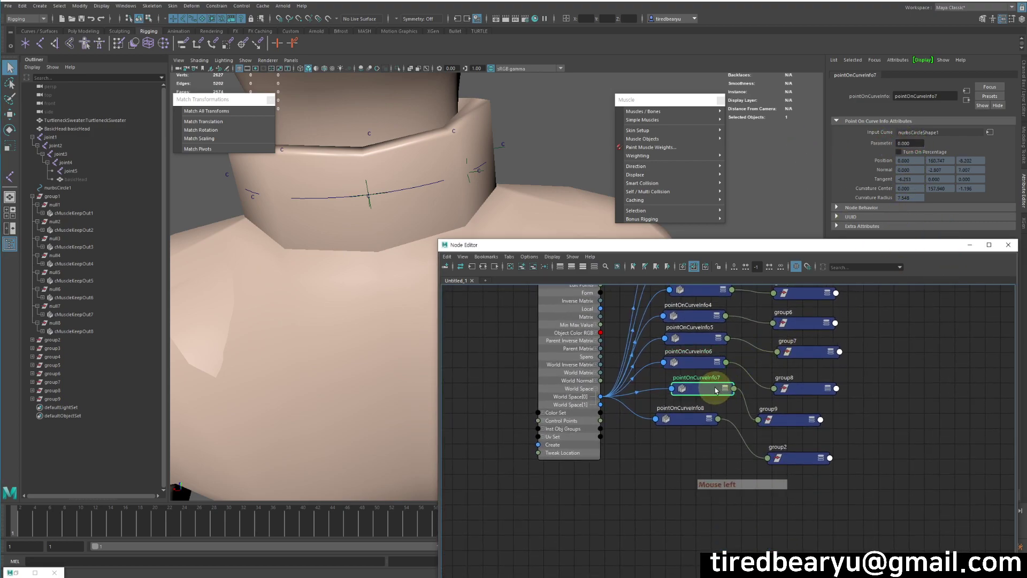
pyautogui.click(910, 144)
pyautogui.write('6')
pyautogui.click(687, 424)
pyautogui.click(911, 143)
pyautogui.write('7')
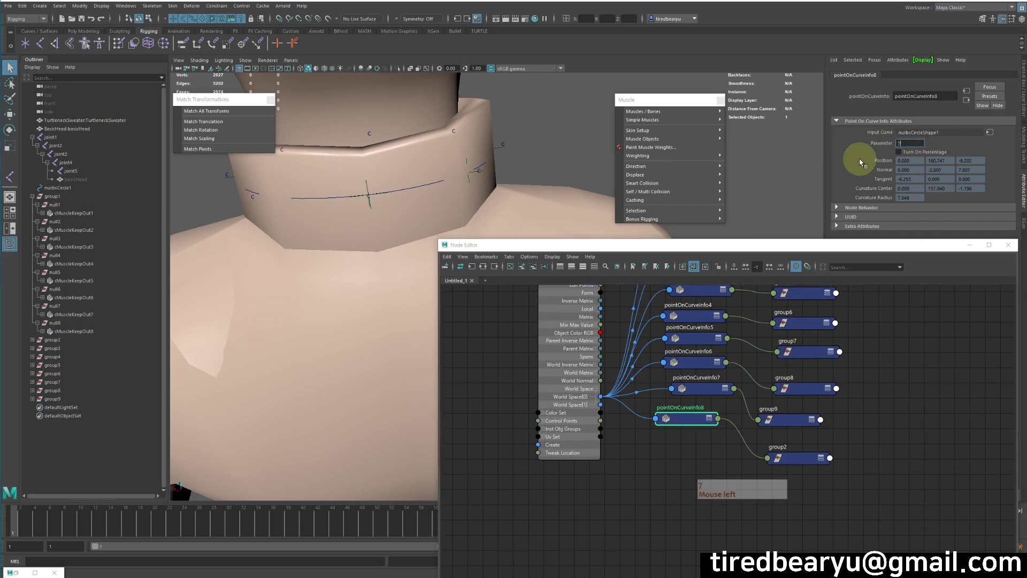
# Step: Check the locators' spacing around the collar from the front and move the Node Editor window clear of the model
pyautogui.keyDown('alt'); pyautogui.moveTo(386, 160); pyautogui.dragTo(486, 142); pyautogui.keyUp('alt')
pyautogui.keyDown('alt'); pyautogui.moveTo(486, 142); pyautogui.dragTo(373, 175, button='right'); pyautogui.keyUp('alt')
pyautogui.keyDown('alt'); pyautogui.moveTo(373, 175); pyautogui.dragTo(342, 163); pyautogui.keyUp('alt')
pyautogui.keyDown('alt'); pyautogui.moveTo(341, 163); pyautogui.dragTo(463, 154, button='right'); pyautogui.keyUp('alt')
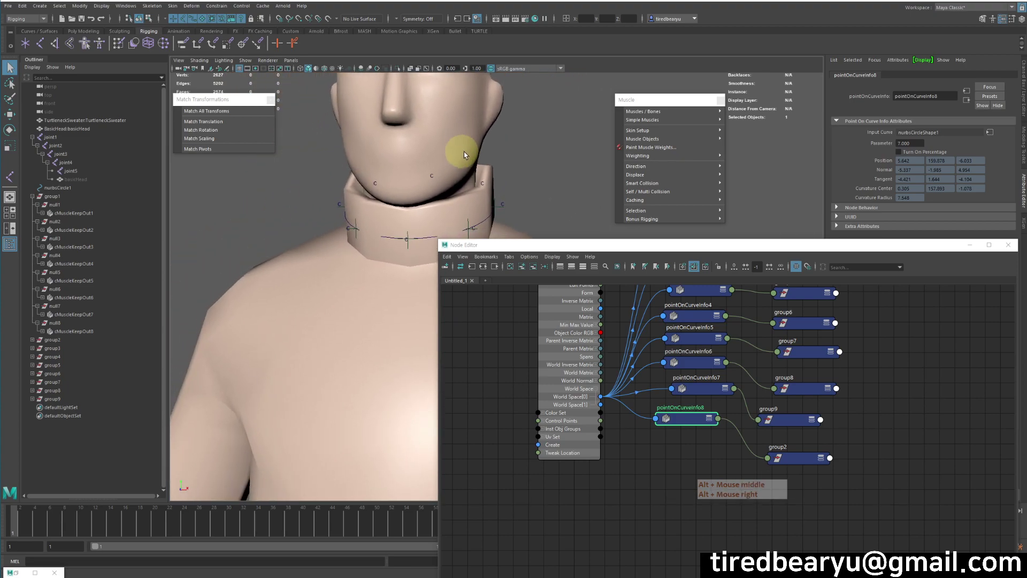
pyautogui.press('w')
pyautogui.moveTo(559, 242); pyautogui.dragTo(610, 255)
# Step: Try moving nurbsCircle1 and joint4 to test whether the locator groups follow the curve, and undo the joint4 move
pyautogui.click(63, 188)
pyautogui.moveTo(381, 198); pyautogui.dragTo(412, 172, button='middle')
pyautogui.keyDown('alt'); pyautogui.moveTo(523, 137); pyautogui.dragTo(451, 149); pyautogui.keyUp('alt')
pyautogui.click(73, 163)
pyautogui.press('w')
pyautogui.moveTo(348, 260); pyautogui.dragTo(404, 277, button='middle')
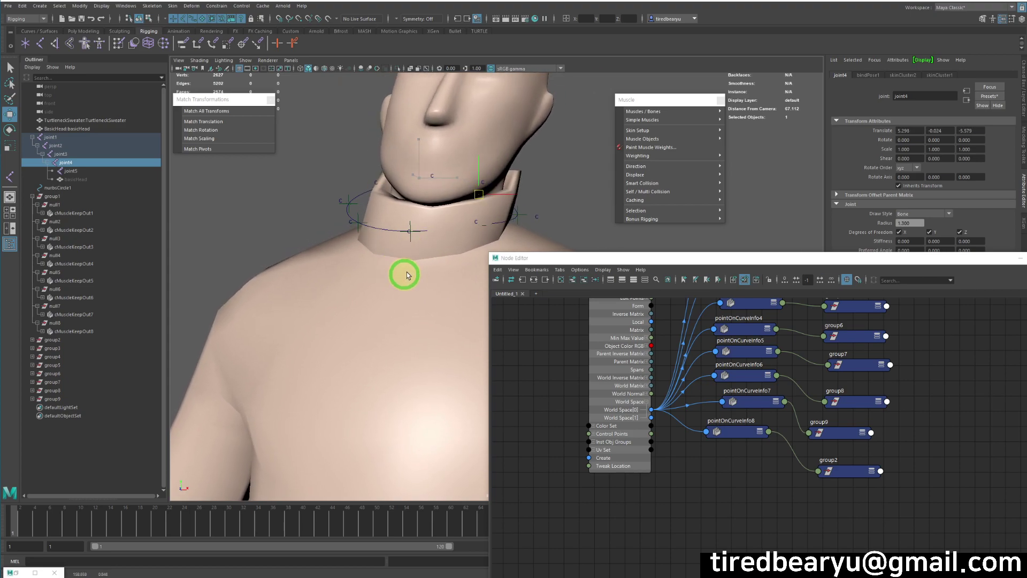
pyautogui.press('z')
# Step: Group group2 through group9 under one parent group and expand its whole hierarchy in the Outliner
pyautogui.click(479, 191)
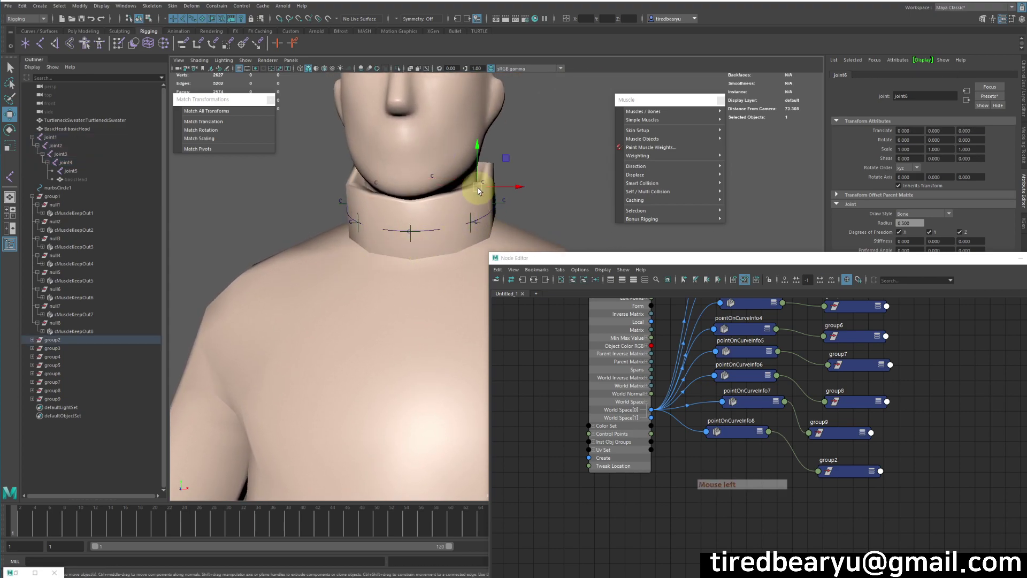
pyautogui.click(494, 171)
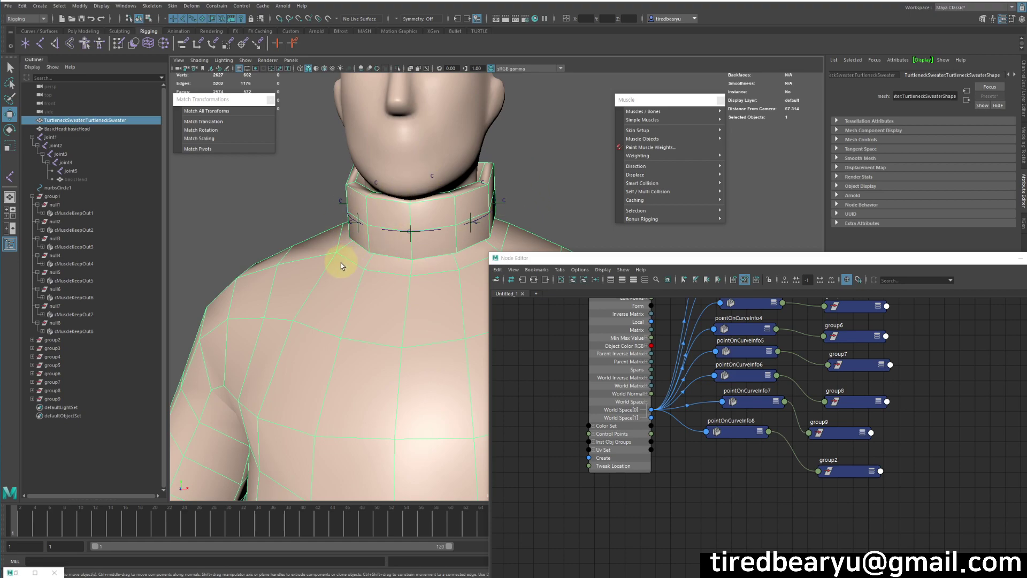
pyautogui.click(33, 340)
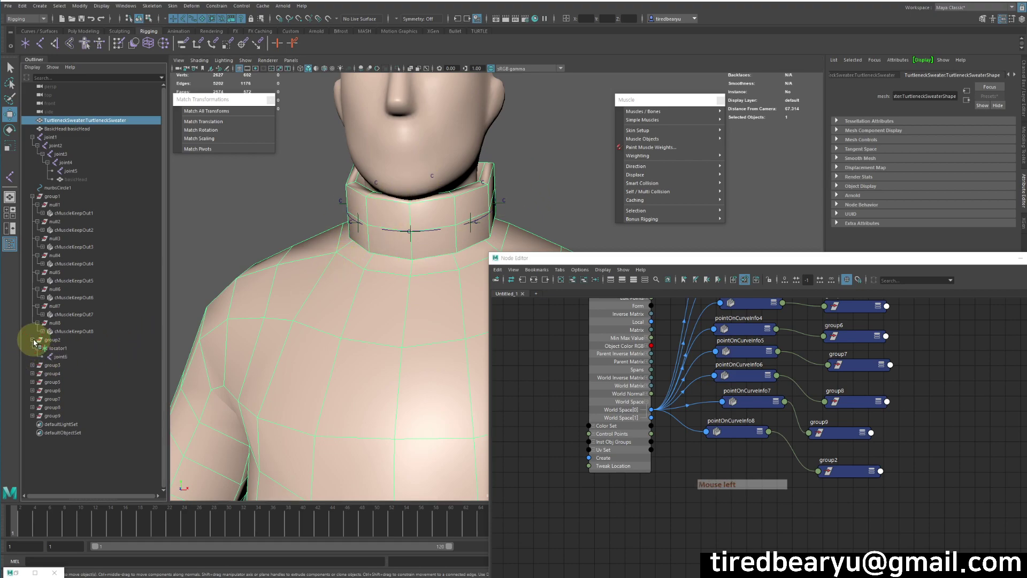
pyautogui.click(33, 340)
pyautogui.moveTo(80, 340)
pyautogui.mouseDown()
pyautogui.moveTo(91, 407)
pyautogui.moveTo(99, 337)
pyautogui.mouseUp()
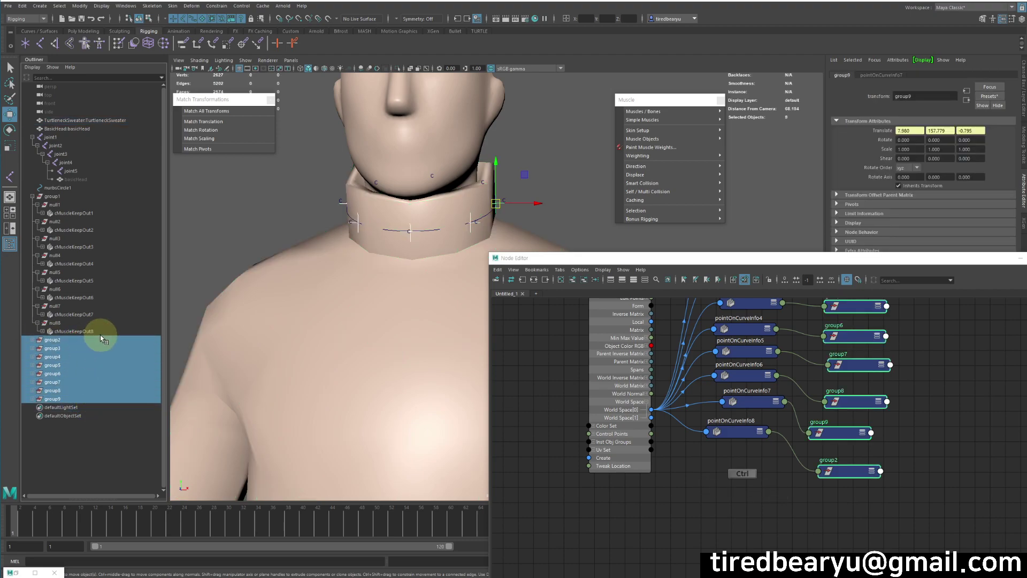
pyautogui.hotkey('ctrl', 'g')
pyautogui.keyDown('shift'); pyautogui.click(33, 340); pyautogui.keyUp('shift')
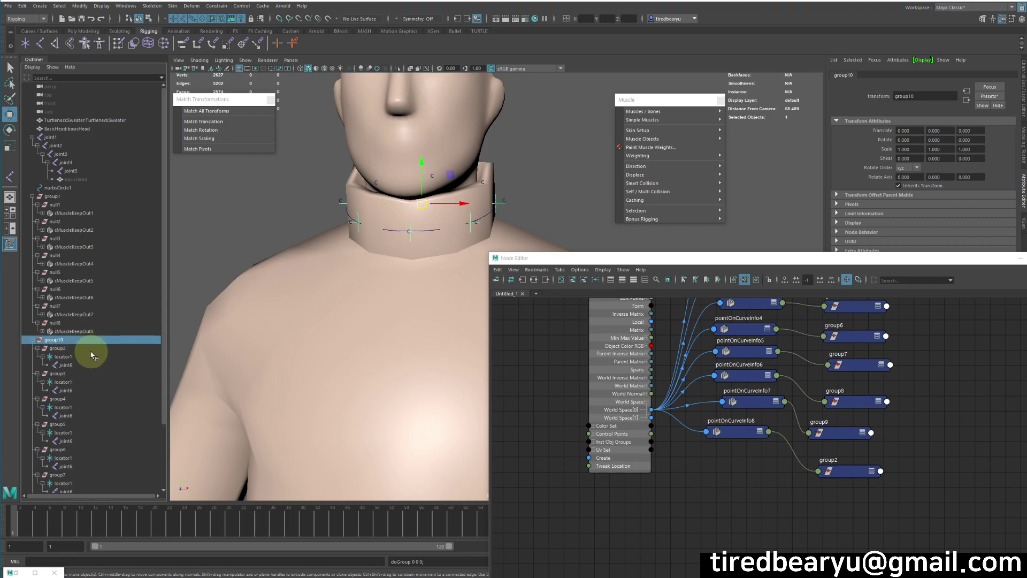
# Step: Add the joint6 joints under all eight locators as skin influences on the turtleneck sweater mesh using Add Influence
pyautogui.scroll(-3, 110, 350)
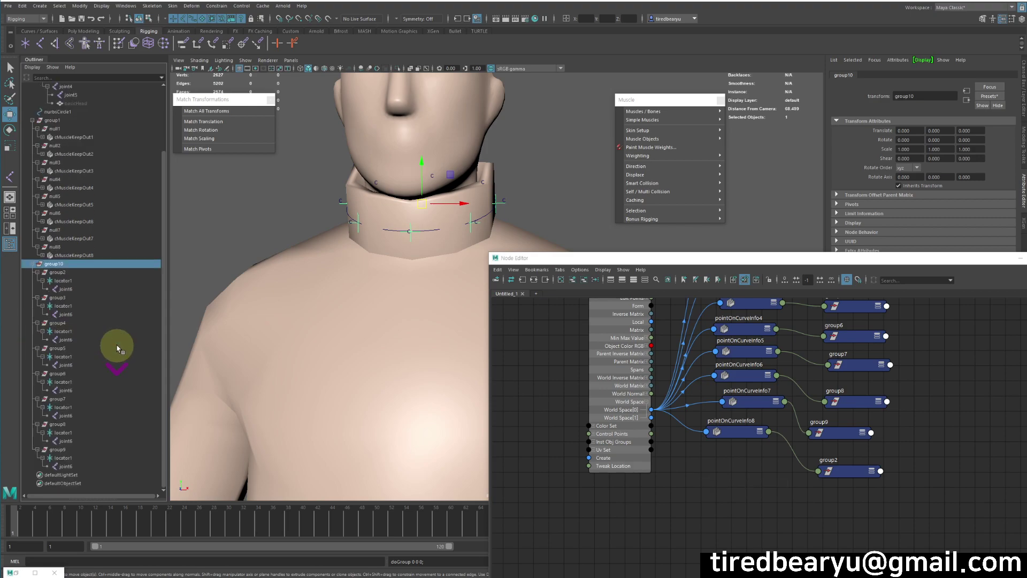
pyautogui.click(86, 290)
pyautogui.keyDown('ctrl'); pyautogui.click(75, 314); pyautogui.keyUp('ctrl')
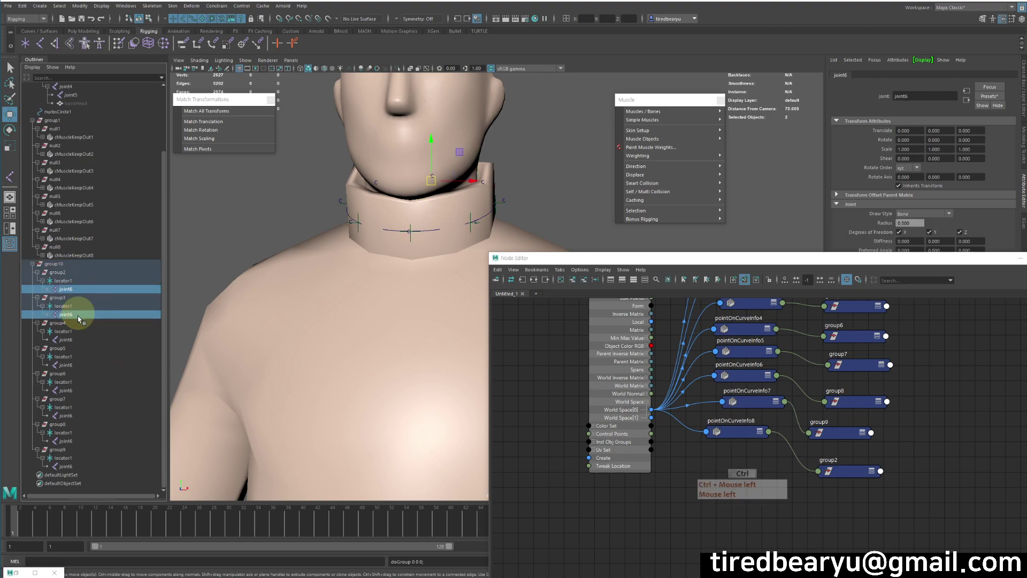
pyautogui.keyDown('ctrl'); pyautogui.click(75, 339); pyautogui.keyUp('ctrl')
pyautogui.keyDown('ctrl'); pyautogui.click(74, 365); pyautogui.keyUp('ctrl')
pyautogui.keyDown('ctrl'); pyautogui.click(74, 391); pyautogui.keyUp('ctrl')
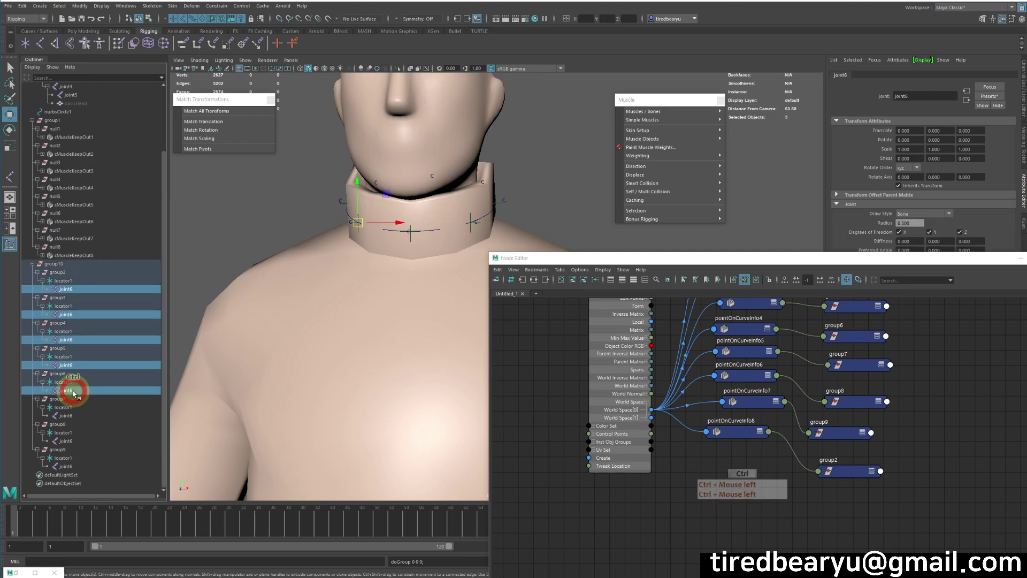
pyautogui.keyDown('ctrl'); pyautogui.click(79, 415); pyautogui.keyUp('ctrl')
pyautogui.keyDown('ctrl'); pyautogui.click(75, 441); pyautogui.keyUp('ctrl')
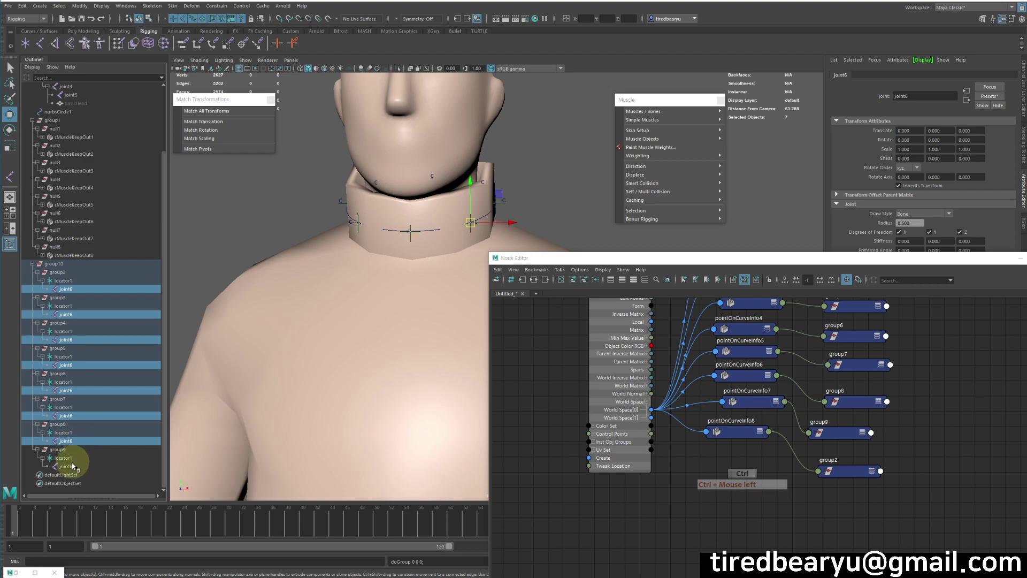
pyautogui.keyDown('ctrl'); pyautogui.click(72, 467); pyautogui.keyUp('ctrl')
pyautogui.keyDown('shift'); pyautogui.click(304, 328); pyautogui.keyUp('shift')
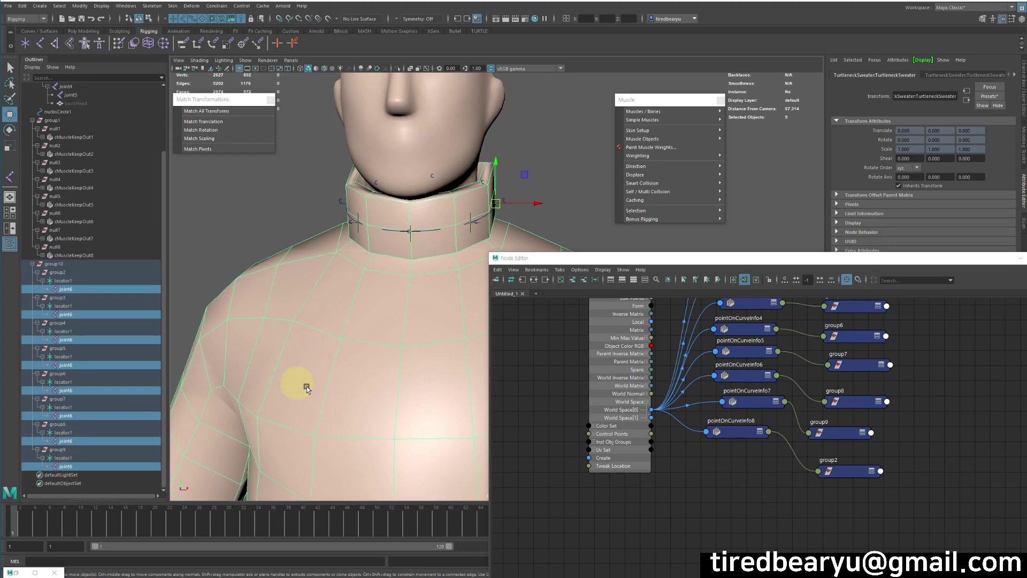
pyautogui.click(152, 6)
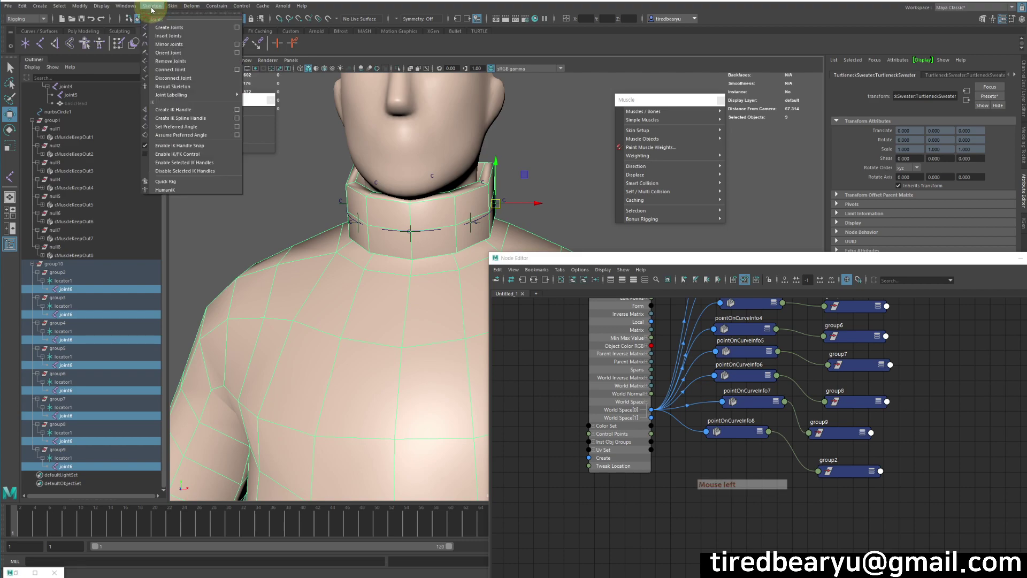
pyautogui.moveTo(172, 6)
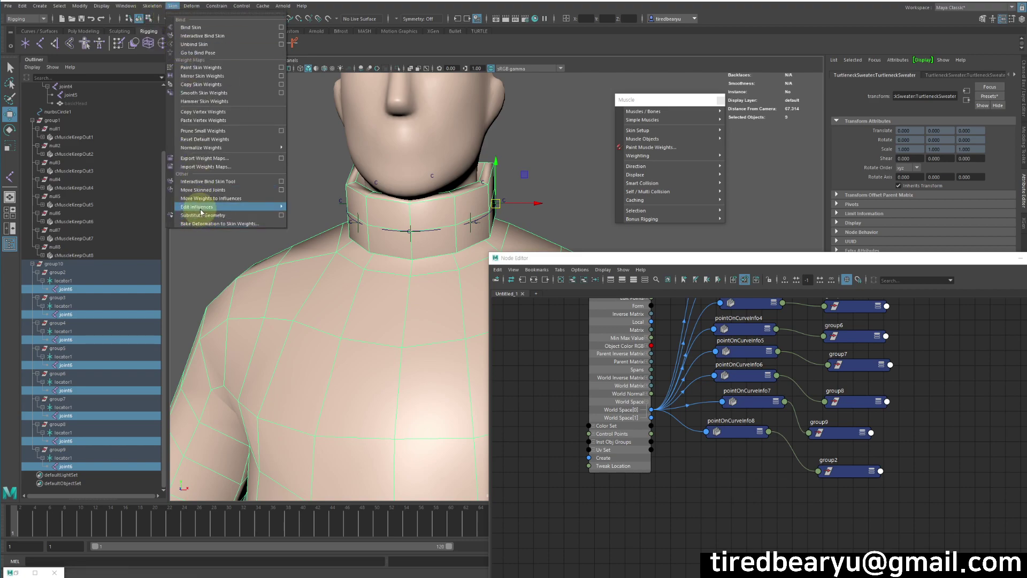
pyautogui.moveTo(202, 210)
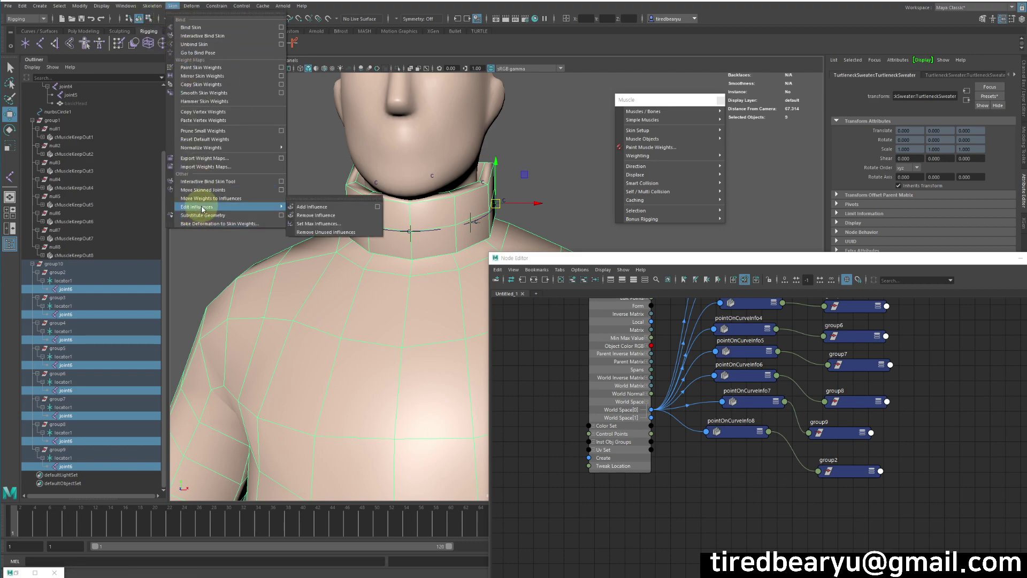
pyautogui.click(312, 211)
pyautogui.moveTo(539, 195)
pyautogui.keyDown('alt'); pyautogui.mouseDown()
pyautogui.moveTo(513, 183)
pyautogui.moveTo(544, 177)
pyautogui.mouseUp(); pyautogui.keyUp('alt')
pyautogui.click(544, 176)
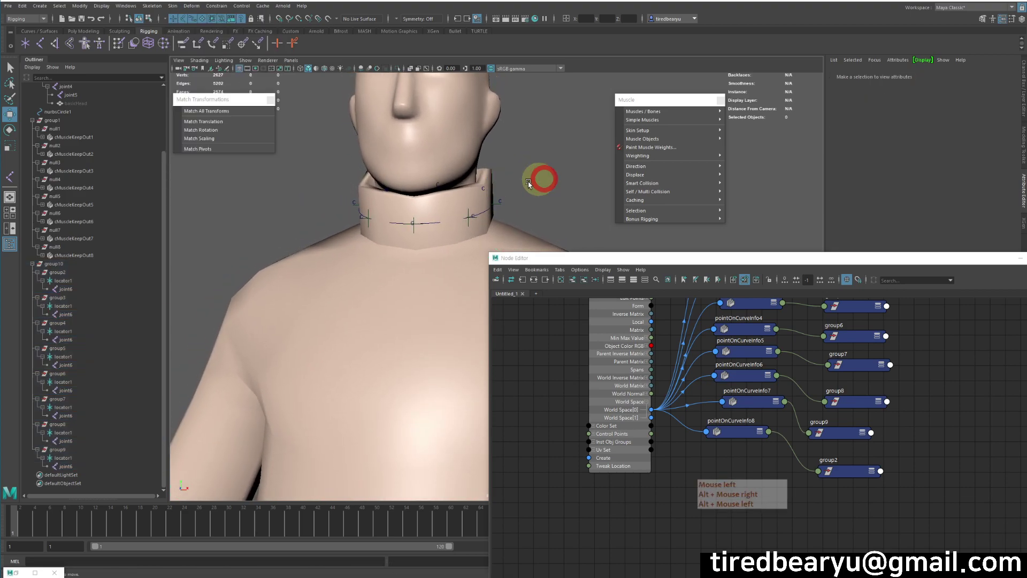
# Step: Try moving the parent group of the locator groups to test the collar's skinning, undo the move, and clear the selection
pyautogui.click(83, 264)
pyautogui.press('w')
pyautogui.moveTo(176, 289); pyautogui.dragTo(199, 297, button='middle')
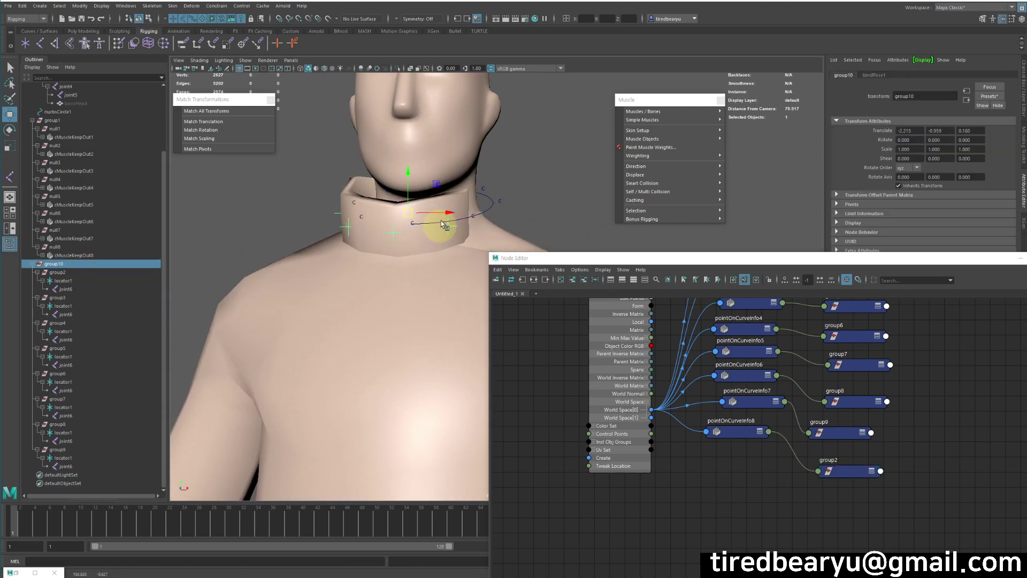
pyautogui.hotkey('ctrl', 'z')
pyautogui.keyDown('alt'); pyautogui.moveTo(541, 178); pyautogui.dragTo(487, 177, button='middle'); pyautogui.keyUp('alt')
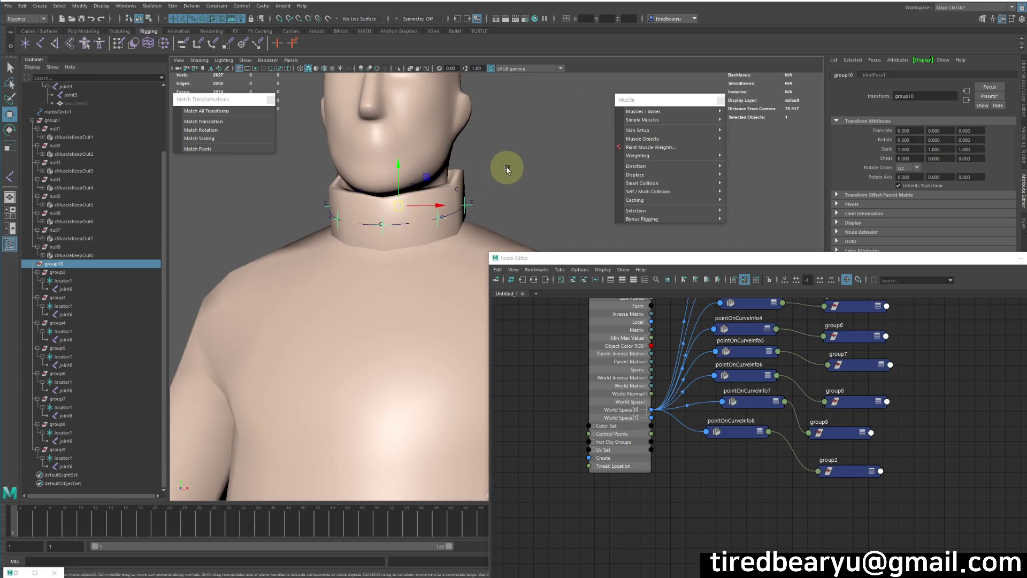
pyautogui.click(506, 169)
# Step: Try rotating joint4 to test how the collar follows the head, and undo the rotation
pyautogui.scroll(4, 67, 156)
pyautogui.click(75, 153)
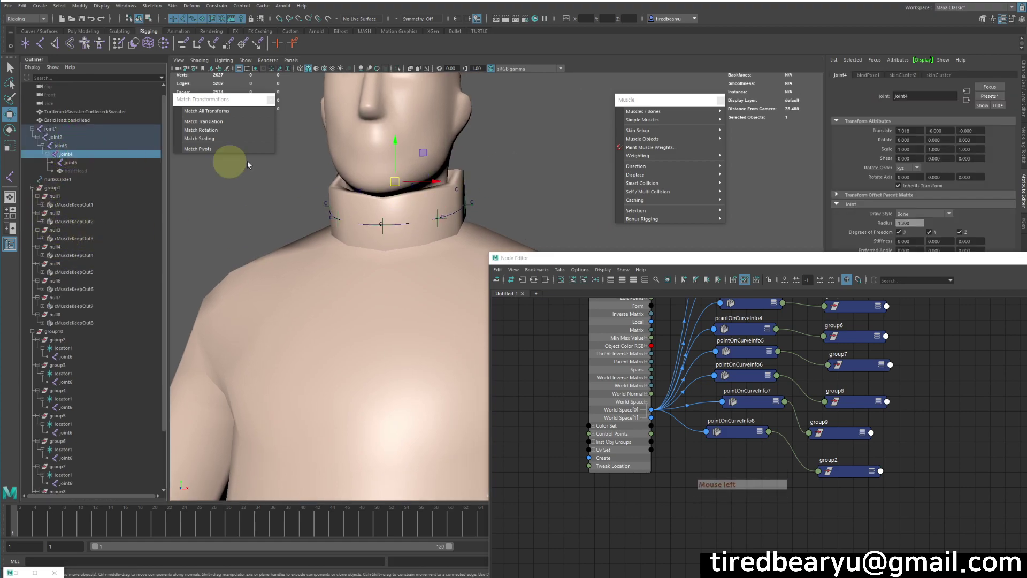
pyautogui.press('e')
pyautogui.moveTo(422, 170); pyautogui.dragTo(484, 196)
pyautogui.hotkey('ctrl', 'z')
# Step: Move joint4 freehand to a Translate Z of about -1.4
pyautogui.press('w')
pyautogui.keyDown('alt'); pyautogui.moveTo(502, 236); pyautogui.dragTo(466, 224); pyautogui.keyUp('alt')
pyautogui.moveTo(466, 224); pyautogui.dragTo(411, 230, button='middle')
# Step: Try rotating and moving joint4 further to test the collar against the neck, and undo these changes
pyautogui.press('e')
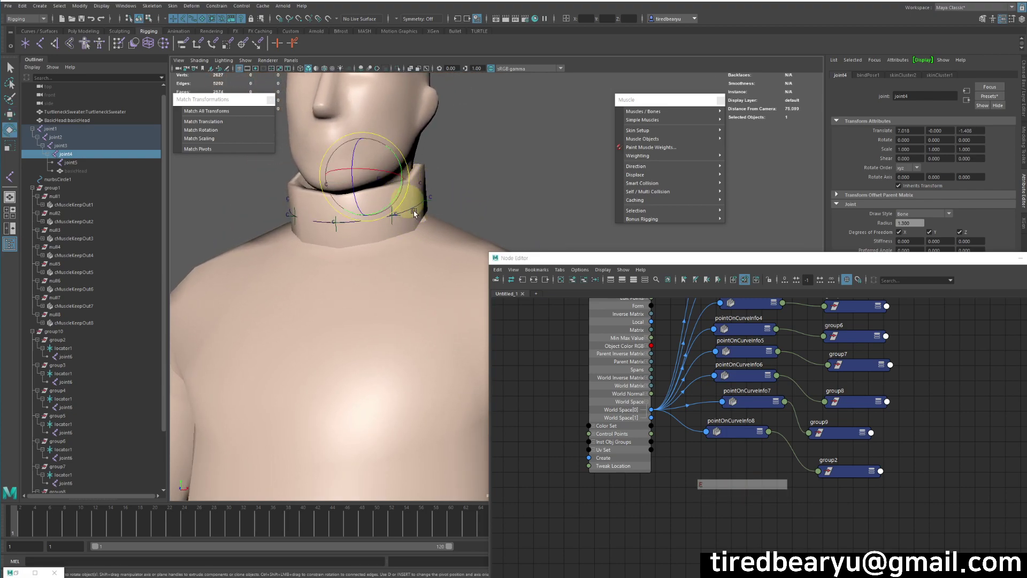
pyautogui.moveTo(373, 164); pyautogui.dragTo(396, 216)
pyautogui.press('w')
pyautogui.click(346, 212)
pyautogui.hotkey('ctrl', 'z')
pyautogui.hotkey('ctrl', 'z')
pyautogui.hotkey('ctrl', 'z')
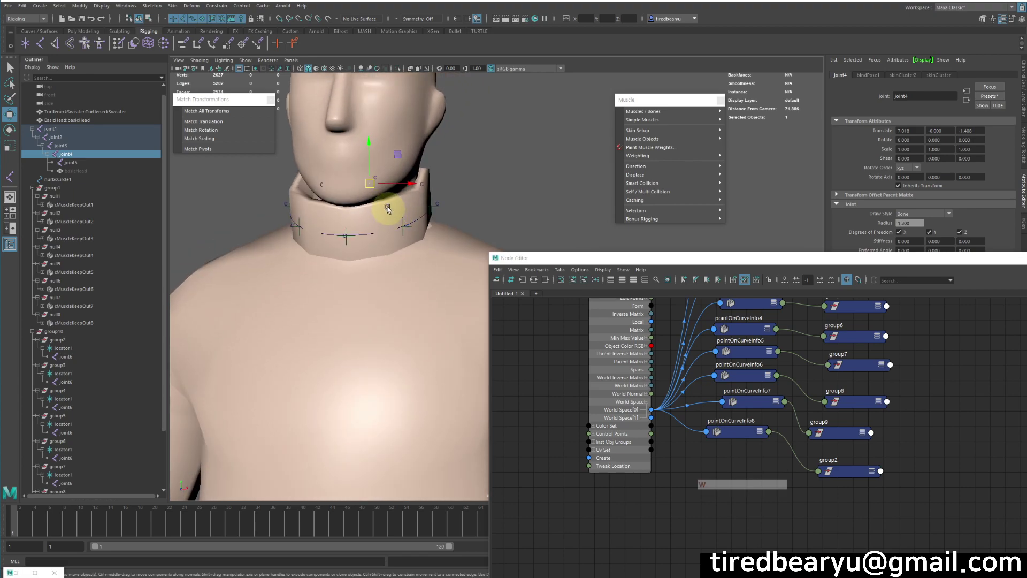
# Step: Show the hidden basicHead mesh under joint4 and view it together with the collar
pyautogui.click(73, 170)
pyautogui.hotkey('ctrl', '1')
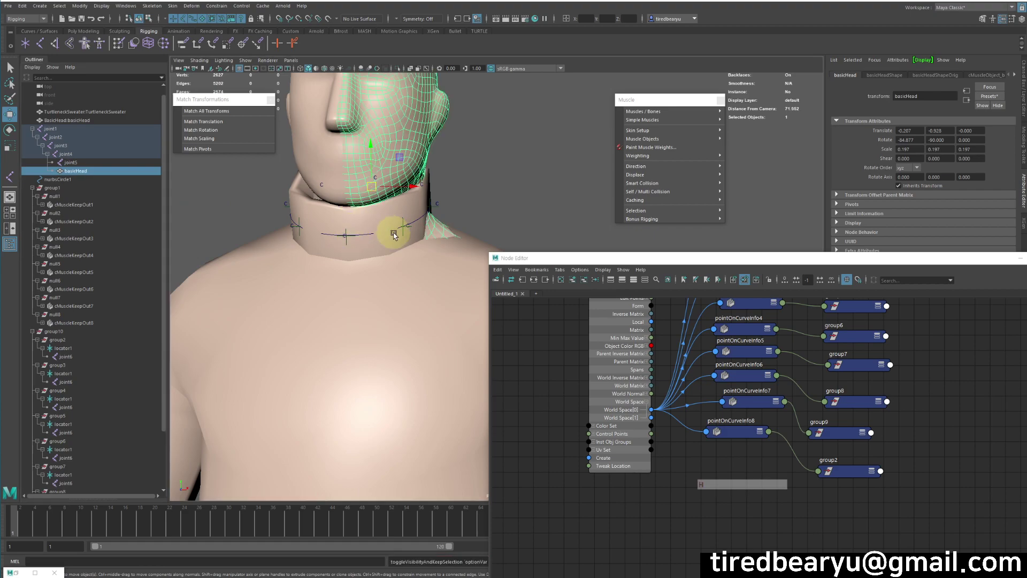
pyautogui.keyDown('alt'); pyautogui.moveTo(390, 225); pyautogui.dragTo(344, 230); pyautogui.keyUp('alt')
# Step: Try moving joint4 with the basicHead mesh shown to test the collar collision, and undo the move
pyautogui.click(98, 167)
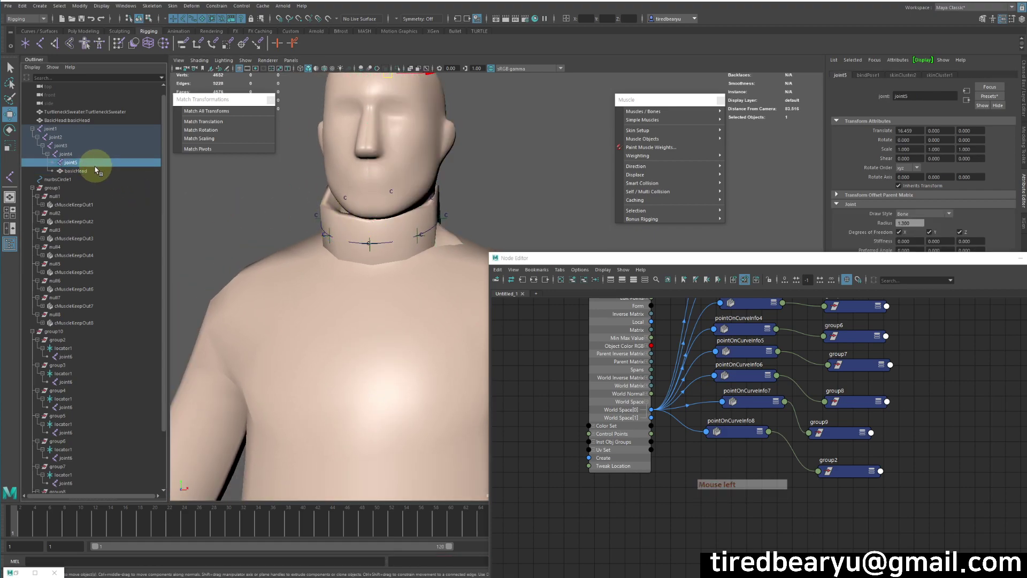
pyautogui.keyDown('alt'); pyautogui.moveTo(458, 196); pyautogui.dragTo(424, 216); pyautogui.keyUp('alt')
pyautogui.press('w')
pyautogui.click(69, 154)
pyautogui.moveTo(260, 291); pyautogui.dragTo(517, 195, button='middle')
pyautogui.hotkey('ctrl', 'z')
pyautogui.hotkey('ctrl', 'z')
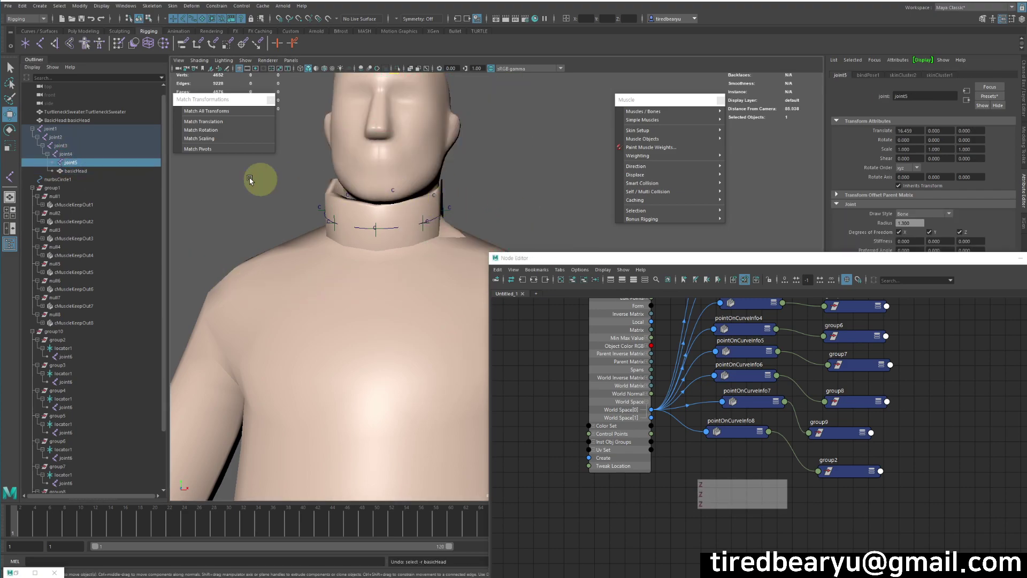
# Step: Select basicHead, display its channels including the cMuscleObject settings, and move the Node Editor window down to uncover them
pyautogui.click(75, 169)
pyautogui.hotkey('ctrl', 'z')
pyautogui.click(72, 171)
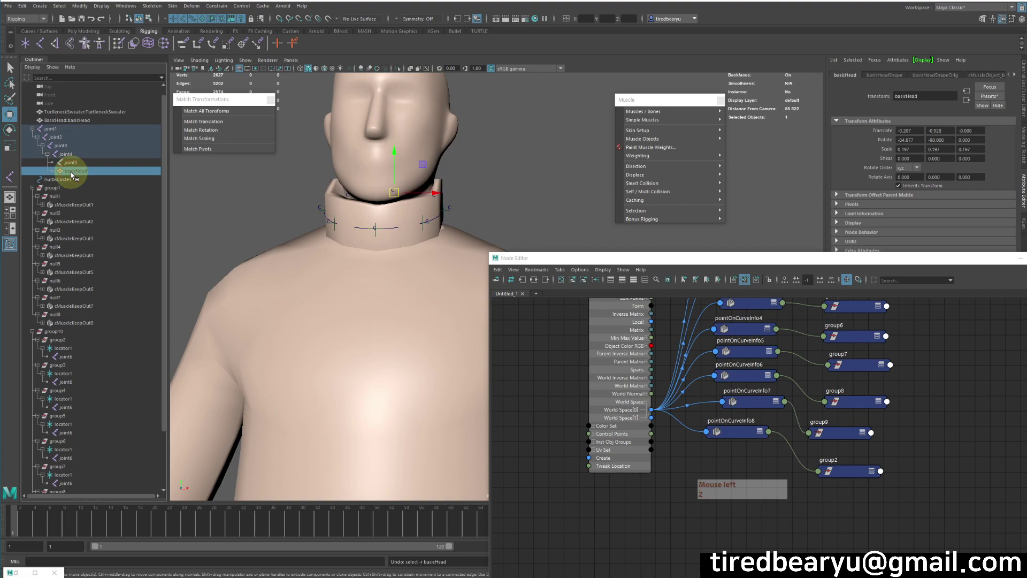
pyautogui.click(1020, 103)
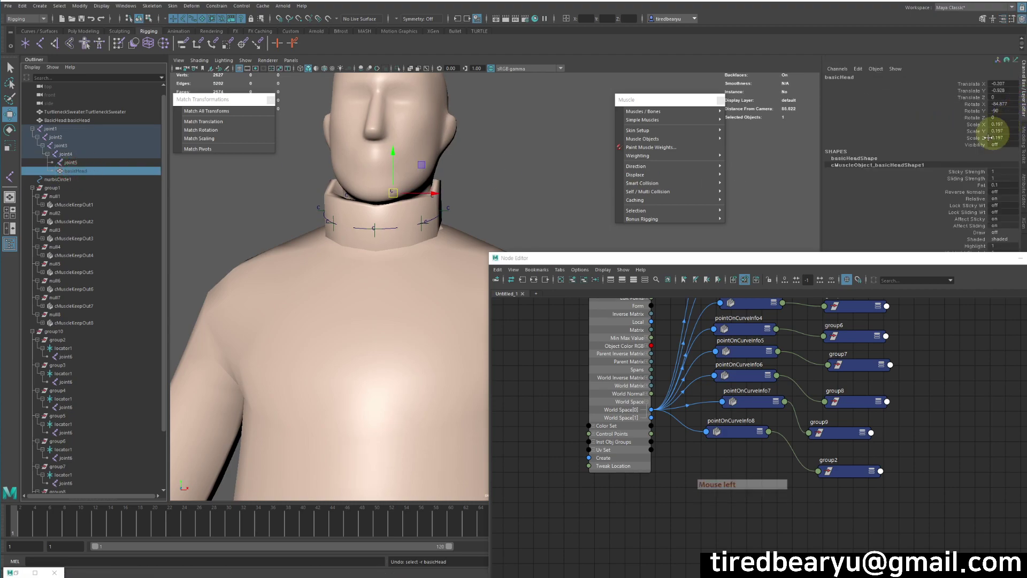
pyautogui.moveTo(875, 260); pyautogui.dragTo(895, 319)
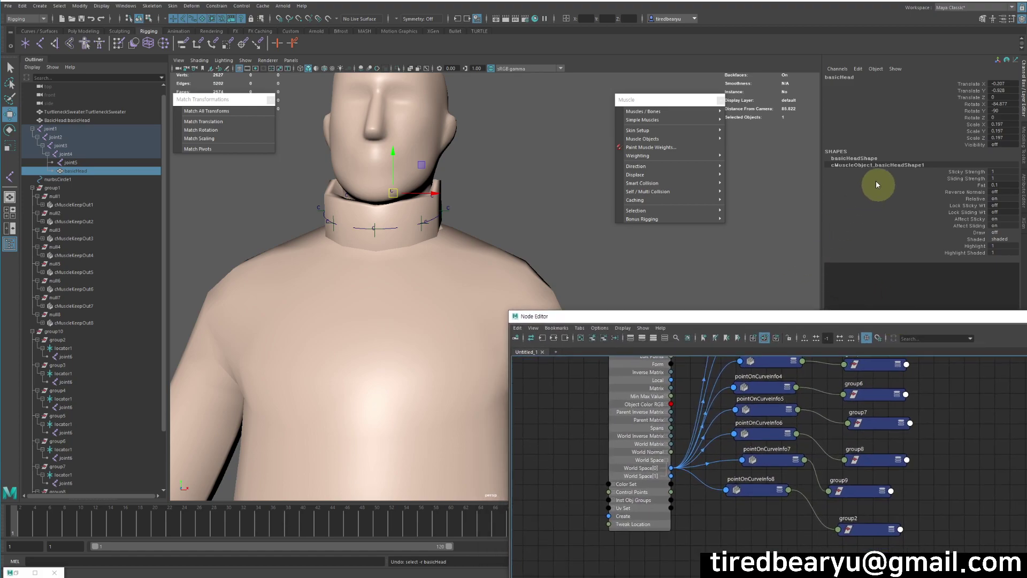
# Step: Examine the basicHeadShape and cMuscleObject shape entries of basicHead, and clear the selection
pyautogui.click(859, 159)
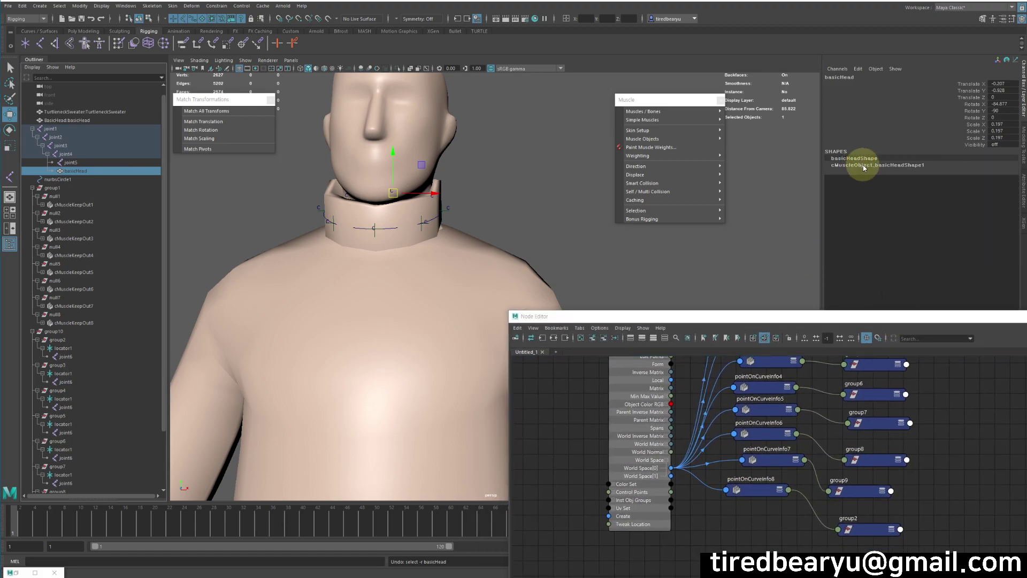
pyautogui.click(863, 167)
pyautogui.keyDown('alt'); pyautogui.moveTo(459, 195); pyautogui.dragTo(425, 206); pyautogui.keyUp('alt')
pyautogui.click(408, 161)
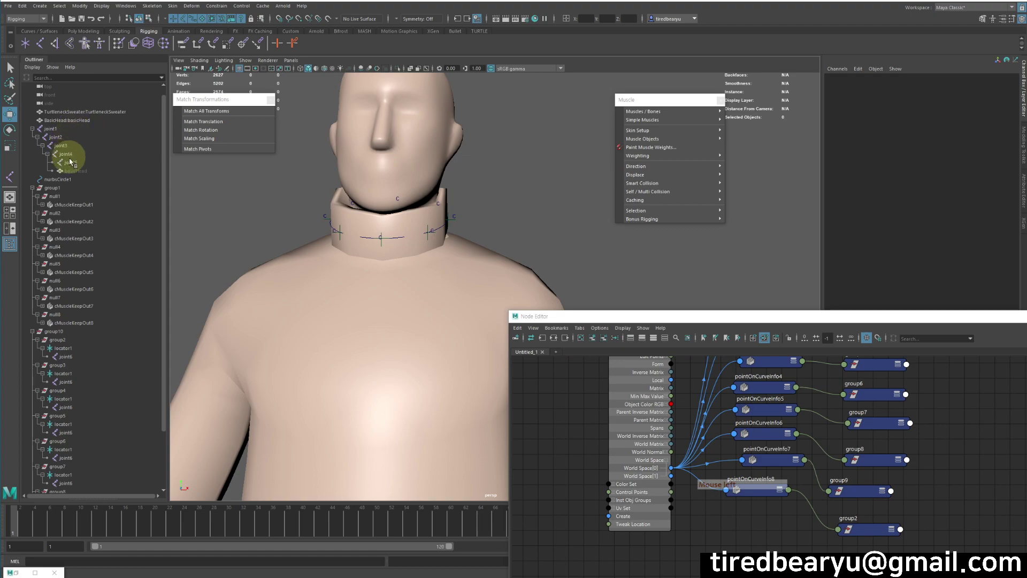
# Step: Try moving joint3 to test how the collar follows the neck, and undo the move
pyautogui.click(80, 153)
pyautogui.press('w')
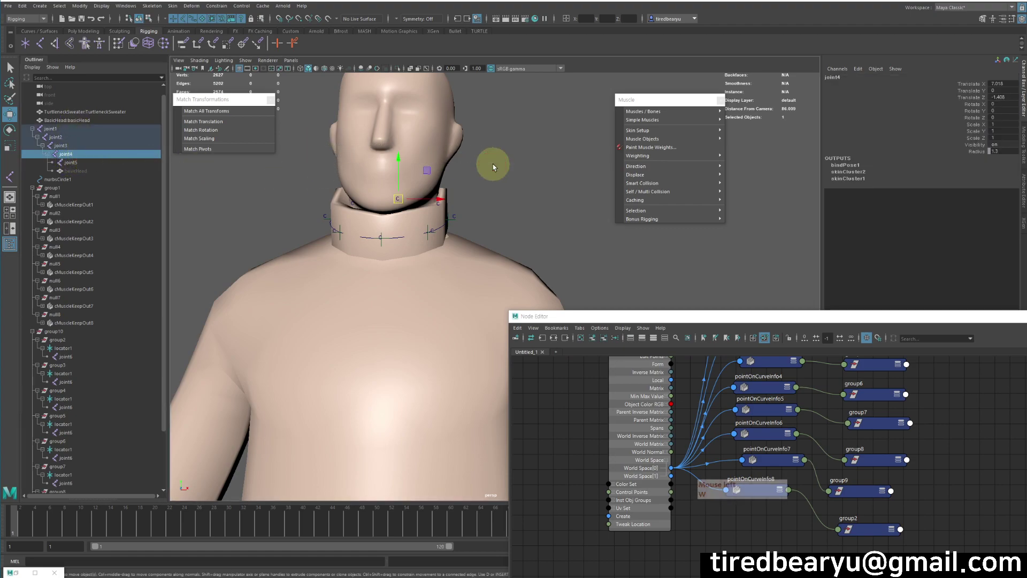
pyautogui.click(80, 163)
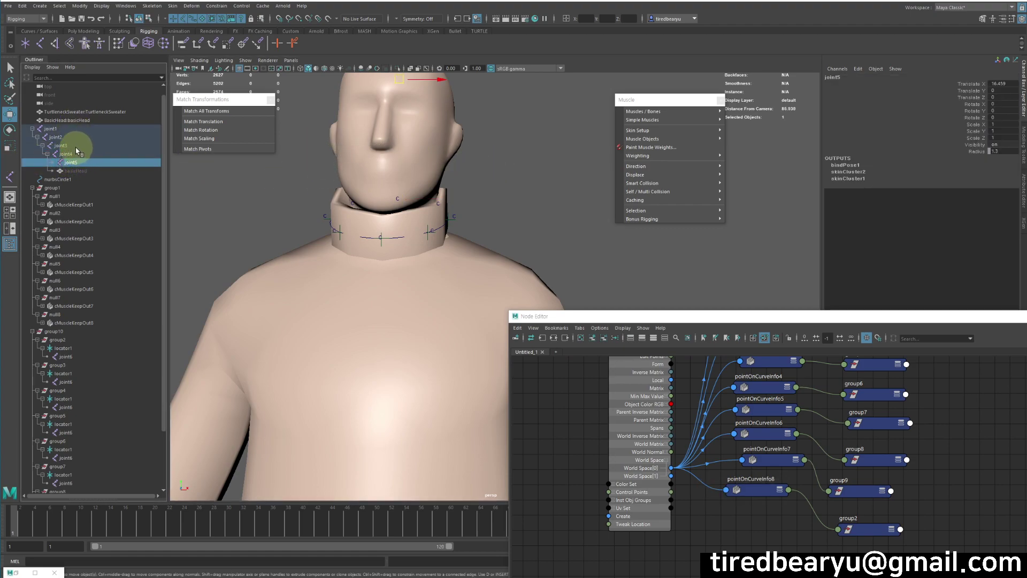
pyautogui.click(60, 145)
pyautogui.moveTo(356, 200); pyautogui.dragTo(519, 207, button='middle')
pyautogui.hotkey('ctrl', 'z')
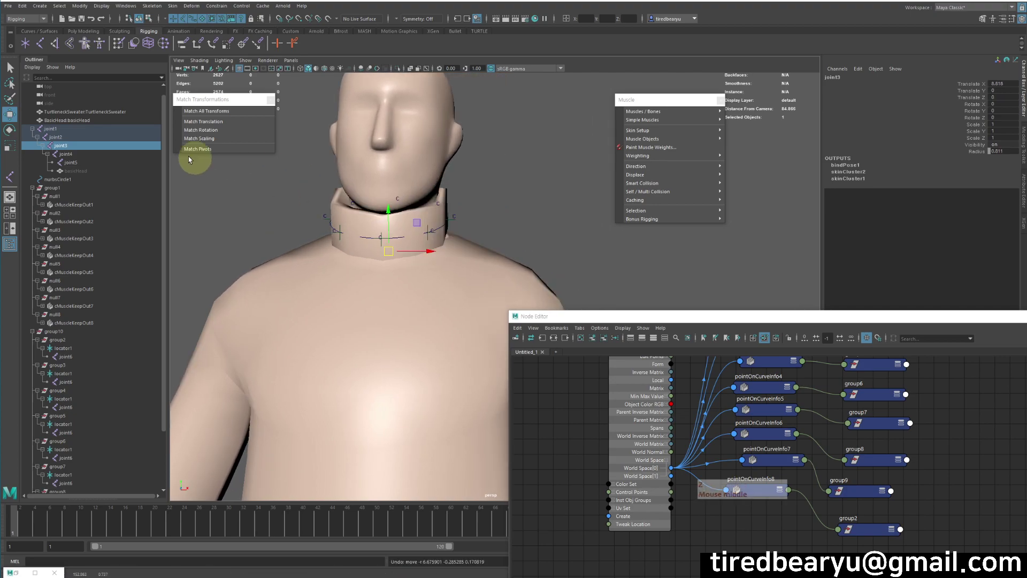
# Step: Try showing basicHead and moving a parent joint of joint4, and undo back to the hidden basicHead
pyautogui.click(138, 170)
pyautogui.press('h')
pyautogui.click(107, 153)
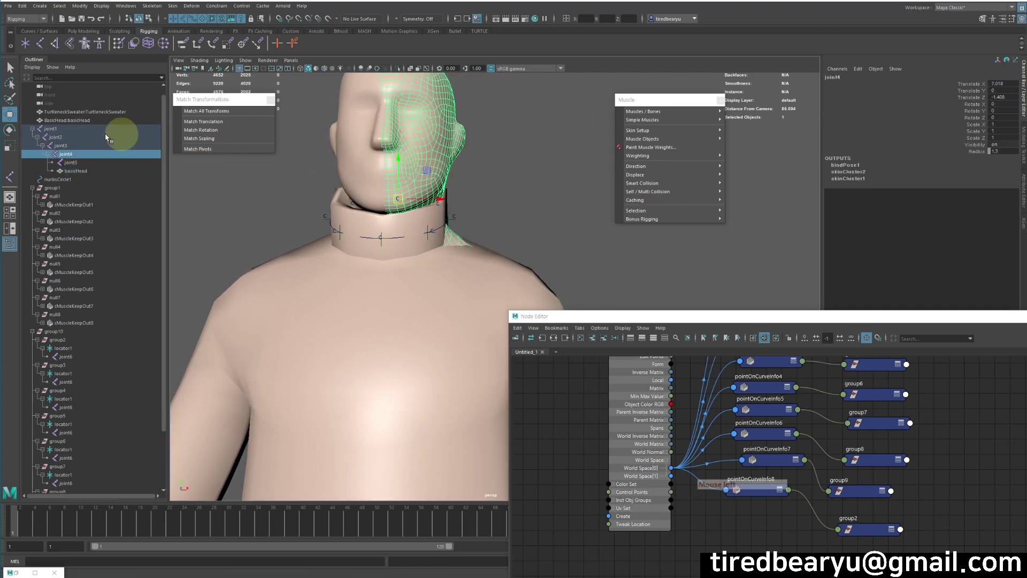
pyautogui.click(54, 138)
pyautogui.moveTo(182, 160)
pyautogui.mouseDown(button='middle')
pyautogui.moveTo(266, 169)
pyautogui.moveTo(179, 153)
pyautogui.mouseUp(button='middle')
pyautogui.hotkey('ctrl', 'z')
pyautogui.hotkey('ctrl', 'z')
pyautogui.hotkey('ctrl', 'z')
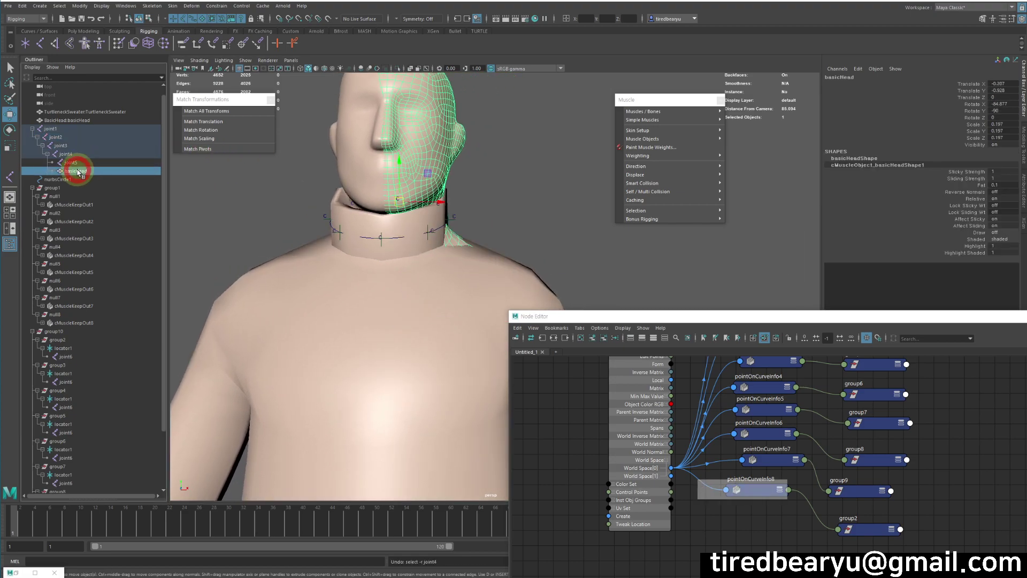
pyautogui.moveTo(74, 174); pyautogui.dragTo(80, 154)
pyautogui.hotkey('ctrl', 'z')
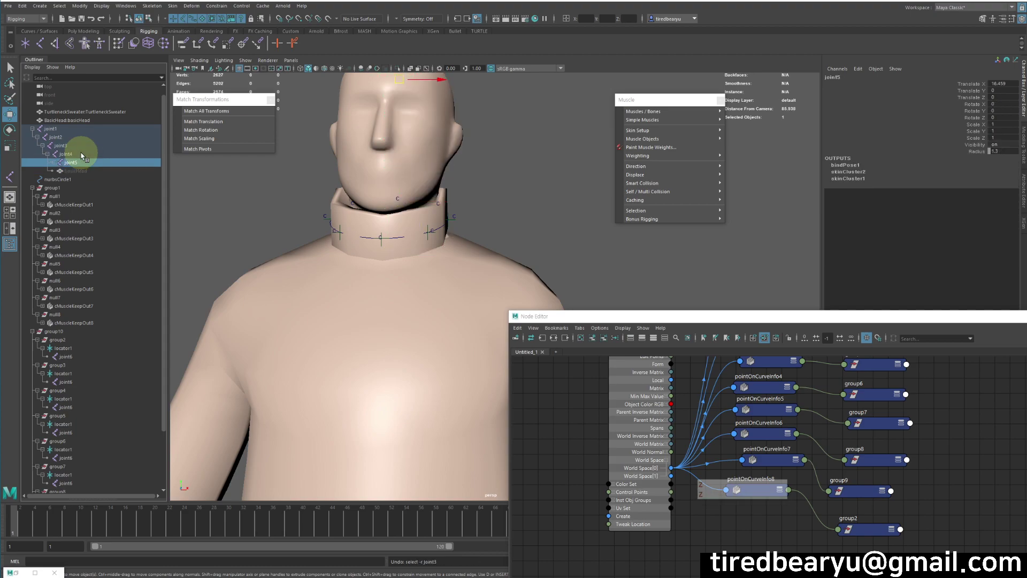
# Step: Parent basicHead under joint5 in the joint hierarchy and make the mesh visible
pyautogui.click(85, 170)
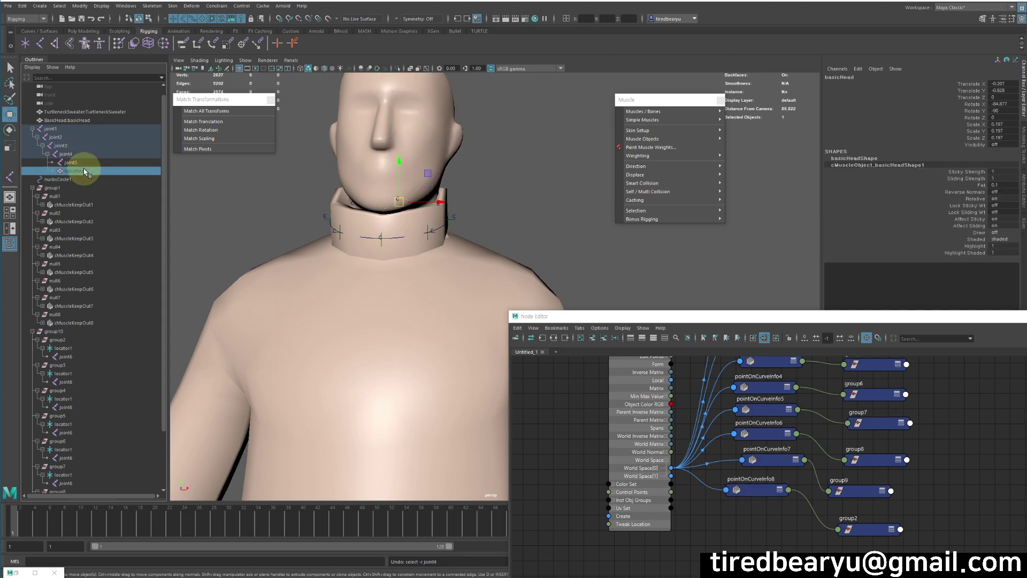
pyautogui.moveTo(78, 172); pyautogui.dragTo(80, 155, button='middle')
pyautogui.click(103, 172)
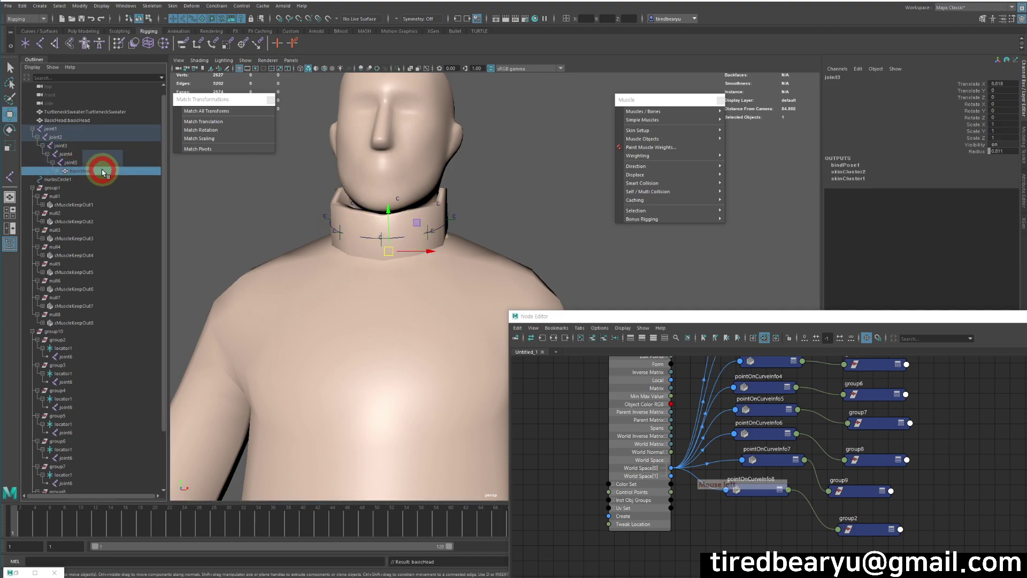
pyautogui.click(64, 154)
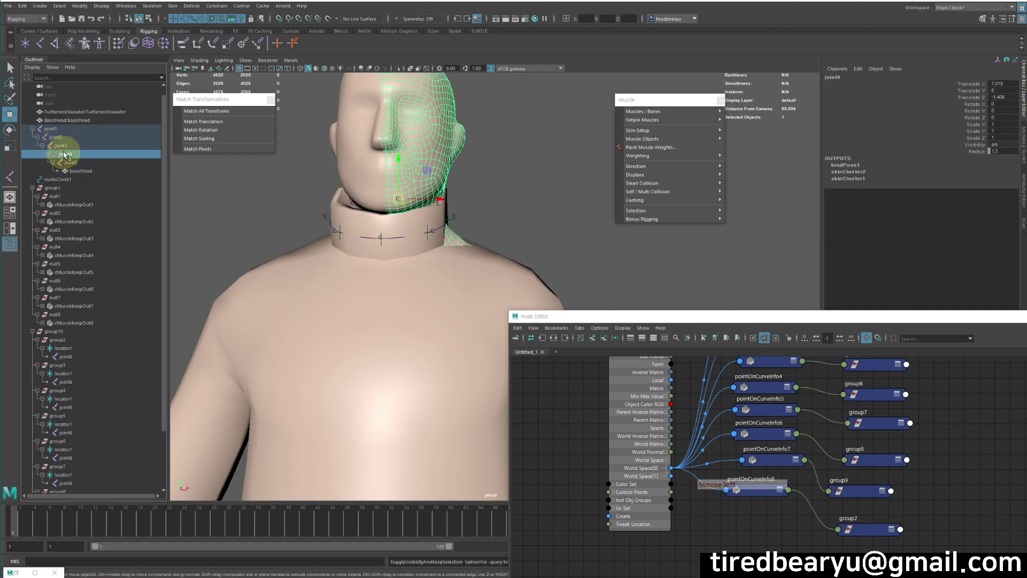
# Step: Move joint3 to about X 10.2, Y 0.5, Z -1.5 to test the collar collision against the neck
pyautogui.click(61, 145)
pyautogui.moveTo(220, 239)
pyautogui.mouseDown(button='middle')
pyautogui.moveTo(321, 239)
pyautogui.moveTo(197, 225)
pyautogui.moveTo(225, 218)
pyautogui.moveTo(87, 230)
pyautogui.moveTo(320, 247)
pyautogui.moveTo(207, 239)
pyautogui.mouseUp(button='middle')
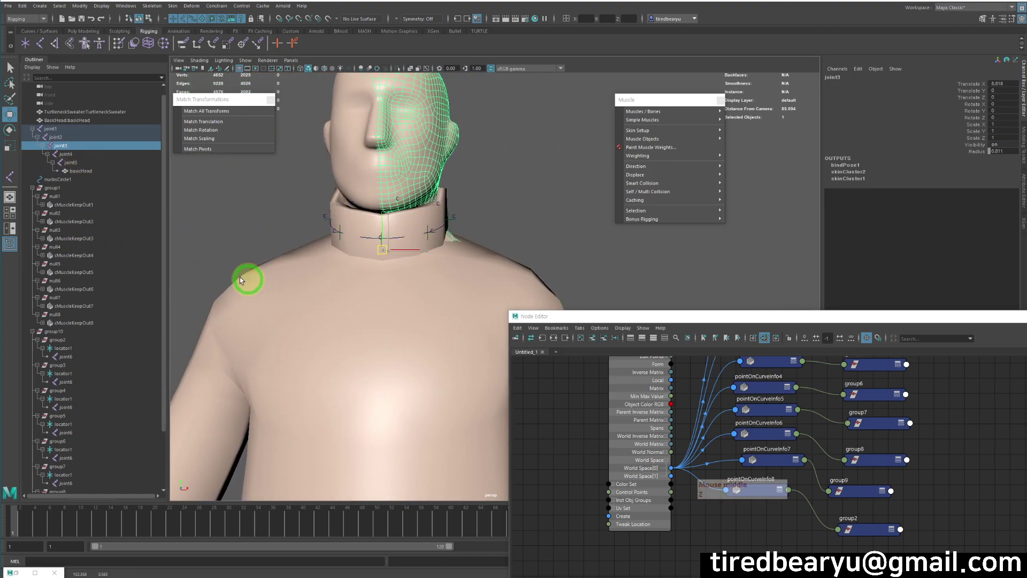
pyautogui.moveTo(253, 277); pyautogui.dragTo(529, 217, button='middle')
pyautogui.keyDown('alt'); pyautogui.moveTo(530, 218); pyautogui.dragTo(427, 220); pyautogui.keyUp('alt')
pyautogui.moveTo(428, 220); pyautogui.dragTo(470, 232, button='middle')
pyautogui.keyDown('alt'); pyautogui.moveTo(470, 233); pyautogui.dragTo(451, 241); pyautogui.keyUp('alt')
pyautogui.keyDown('alt'); pyautogui.moveTo(452, 240); pyautogui.dragTo(287, 259, button='right'); pyautogui.keyUp('alt')
pyautogui.keyDown('alt'); pyautogui.moveTo(286, 259); pyautogui.dragTo(353, 241, button='middle'); pyautogui.keyUp('alt')
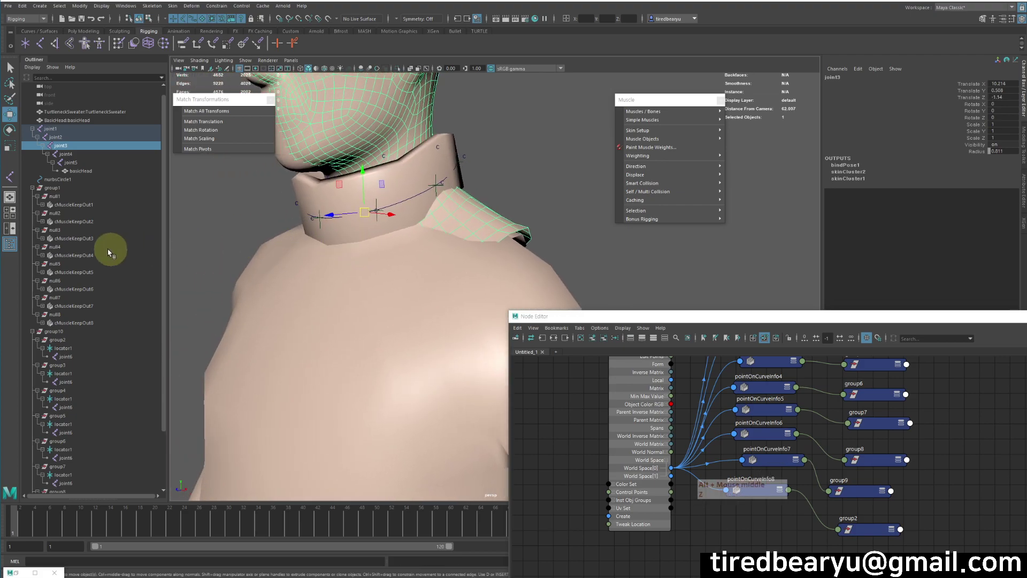
# Step: Set the In Direction of cMuscleKeepOut3 to X 0, Y -0.5 and Z 1
pyautogui.click(81, 260)
pyautogui.keyDown('alt'); pyautogui.moveTo(385, 229); pyautogui.dragTo(356, 214); pyautogui.keyUp('alt')
pyautogui.click(345, 214)
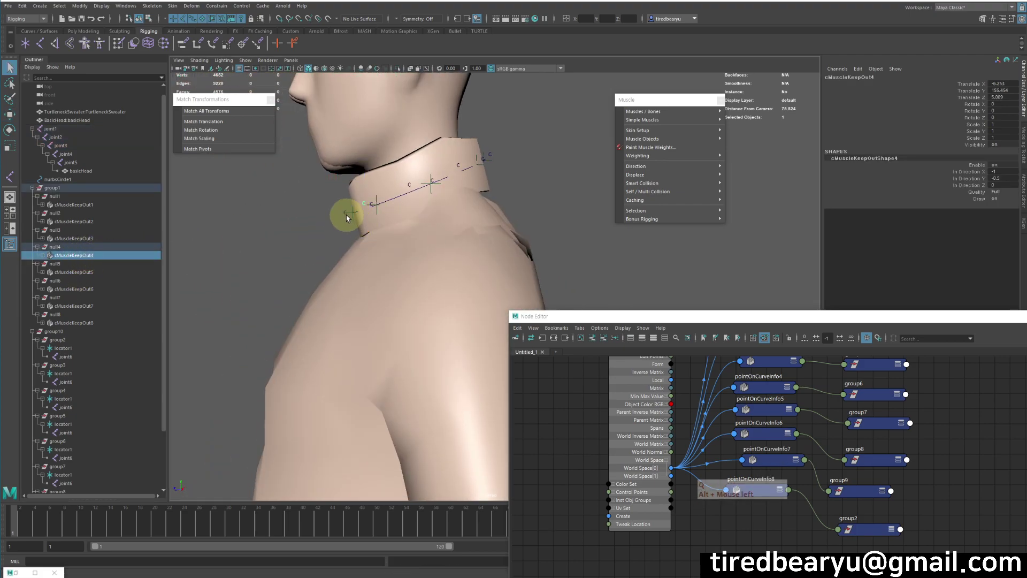
pyautogui.click(71, 231)
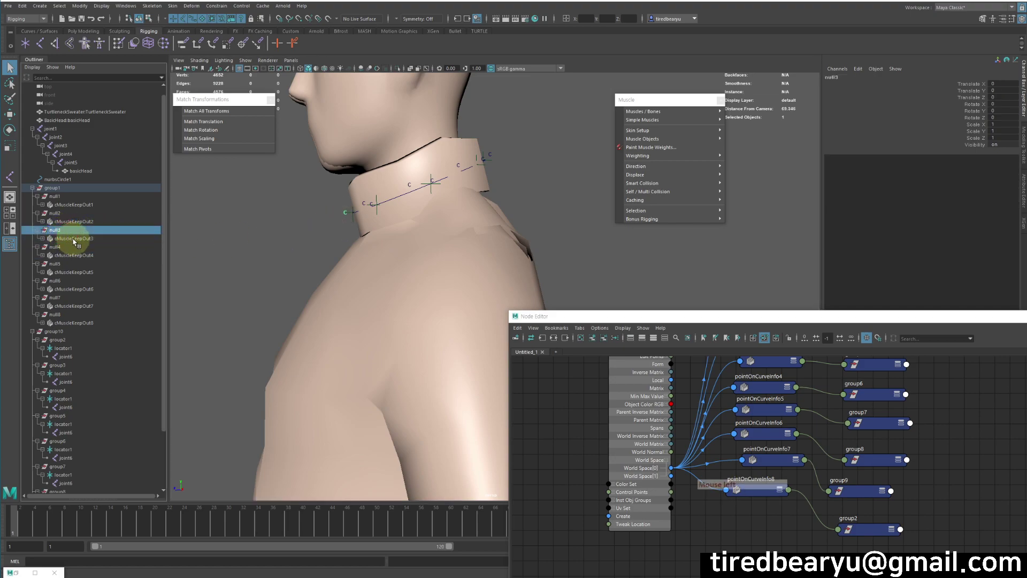
pyautogui.click(74, 238)
pyautogui.keyDown('alt'); pyautogui.moveTo(403, 238); pyautogui.dragTo(364, 321); pyautogui.keyUp('alt')
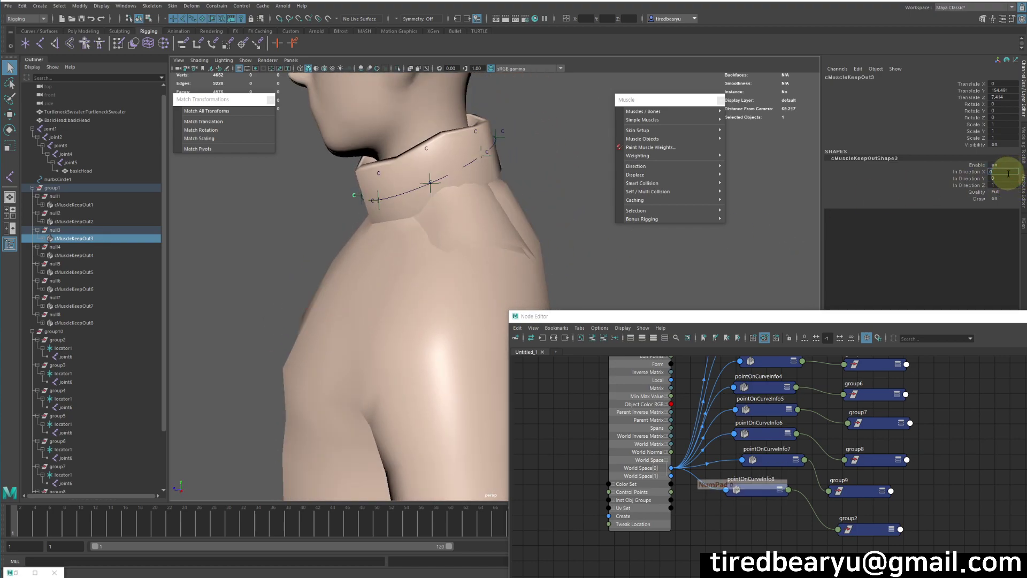
pyautogui.click(1004, 178)
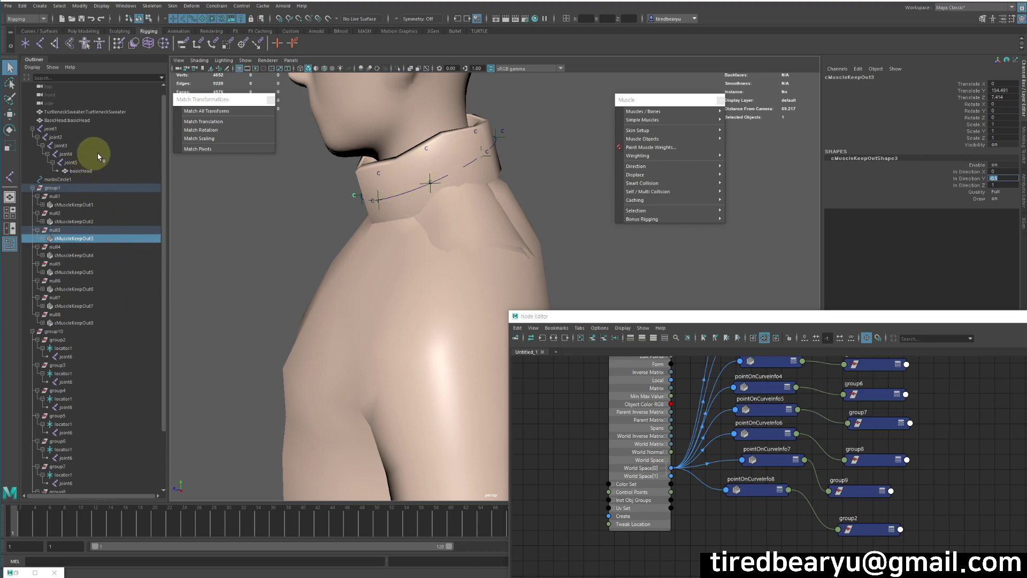
# Step: Set the In Direction of cMuscleKeepOut7 at the back of the collar to X 0, Y -0.5 and Z -1
pyautogui.click(503, 131)
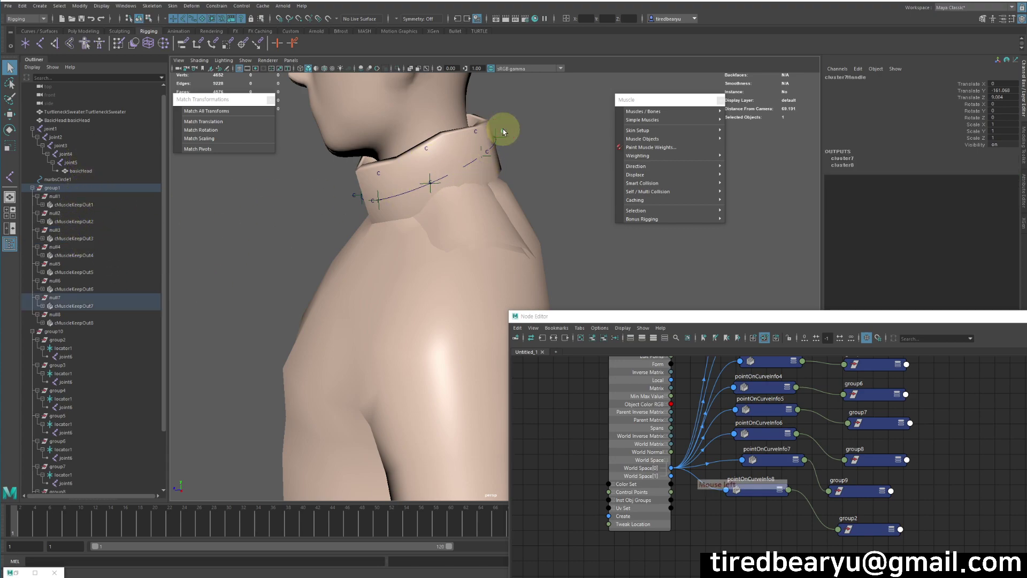
pyautogui.press('Up')
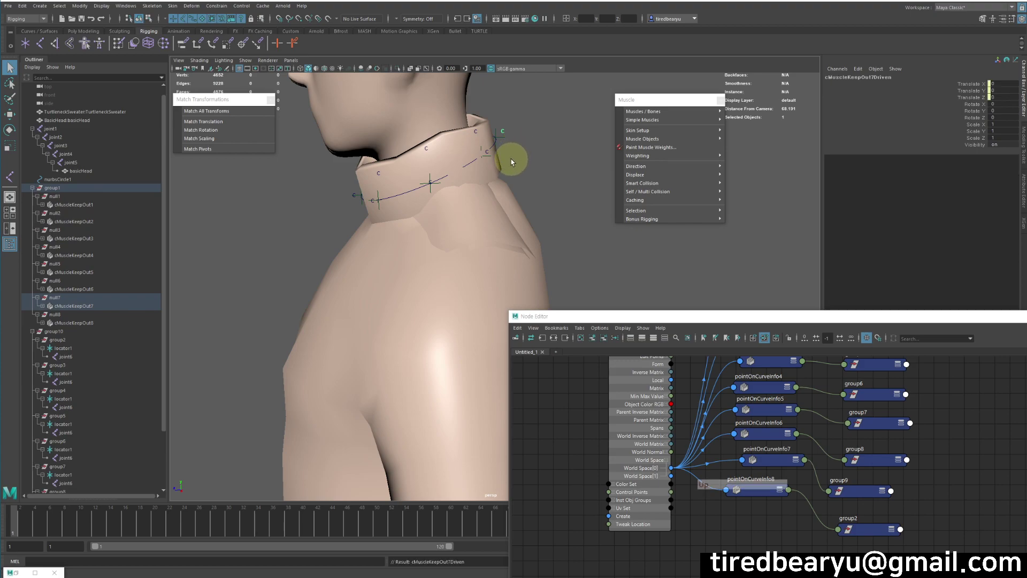
pyautogui.click(102, 306)
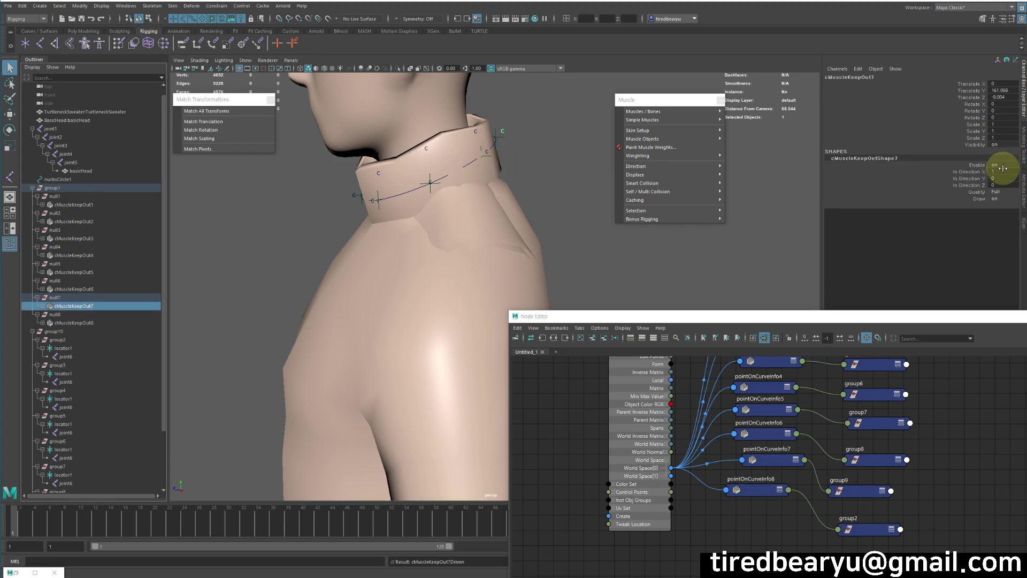
pyautogui.press('Tab')
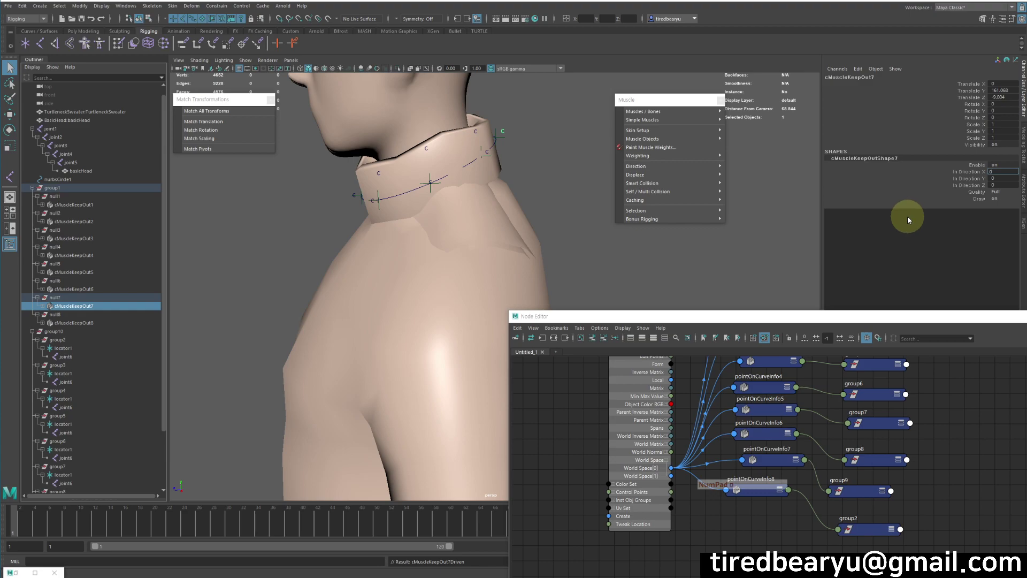
pyautogui.press('Tab')
pyautogui.write('0')
pyautogui.press('Return')
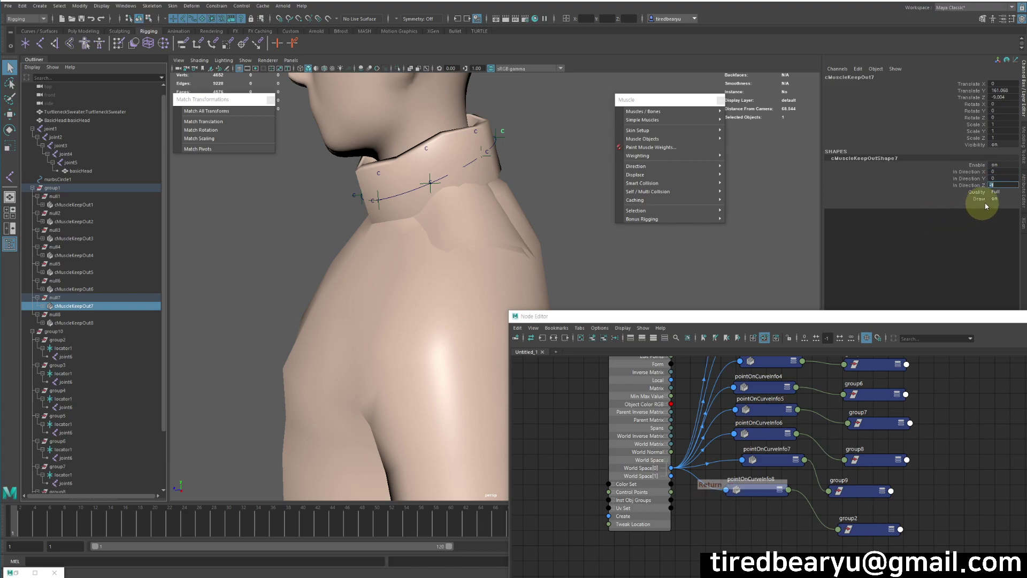
pyautogui.click(998, 178)
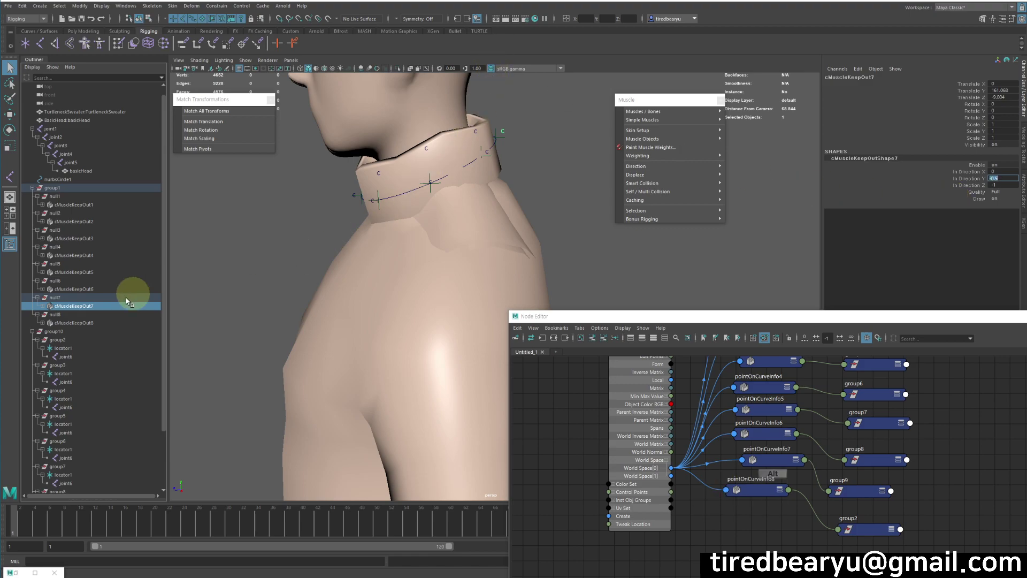
# Step: Try moving joint3 in several directions to test the collar with the adjusted keep-out directions
pyautogui.click(79, 147)
pyautogui.press('w')
pyautogui.moveTo(413, 188); pyautogui.dragTo(541, 213, button='middle')
pyautogui.keyDown('alt'); pyautogui.moveTo(541, 213); pyautogui.dragTo(501, 217); pyautogui.keyUp('alt')
pyautogui.moveTo(501, 217); pyautogui.dragTo(475, 229, button='middle')
pyautogui.keyDown('alt'); pyautogui.moveTo(474, 229); pyautogui.dragTo(523, 222); pyautogui.keyUp('alt')
pyautogui.moveTo(523, 223); pyautogui.dragTo(337, 259, button='middle')
# Step: Try selecting individual collar locators and moving one near the front outward to correct the collar around the neck
pyautogui.click(333, 214)
pyautogui.hotkey('ctrl', 'z')
pyautogui.keyDown('alt'); pyautogui.moveTo(486, 155); pyautogui.dragTo(511, 155); pyautogui.keyUp('alt')
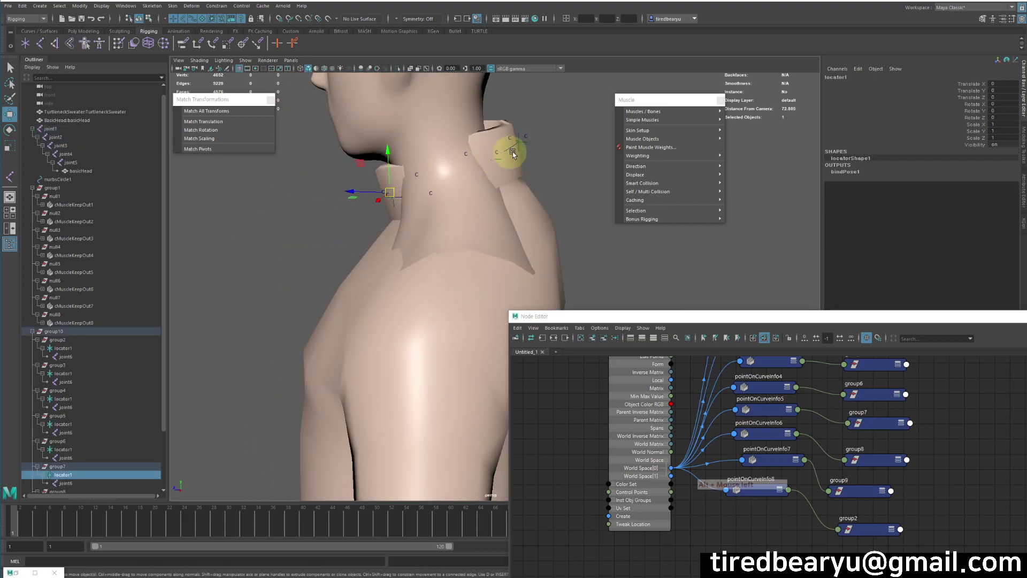
pyautogui.click(517, 143)
pyautogui.keyDown('alt'); pyautogui.moveTo(580, 188); pyautogui.dragTo(435, 232); pyautogui.keyUp('alt')
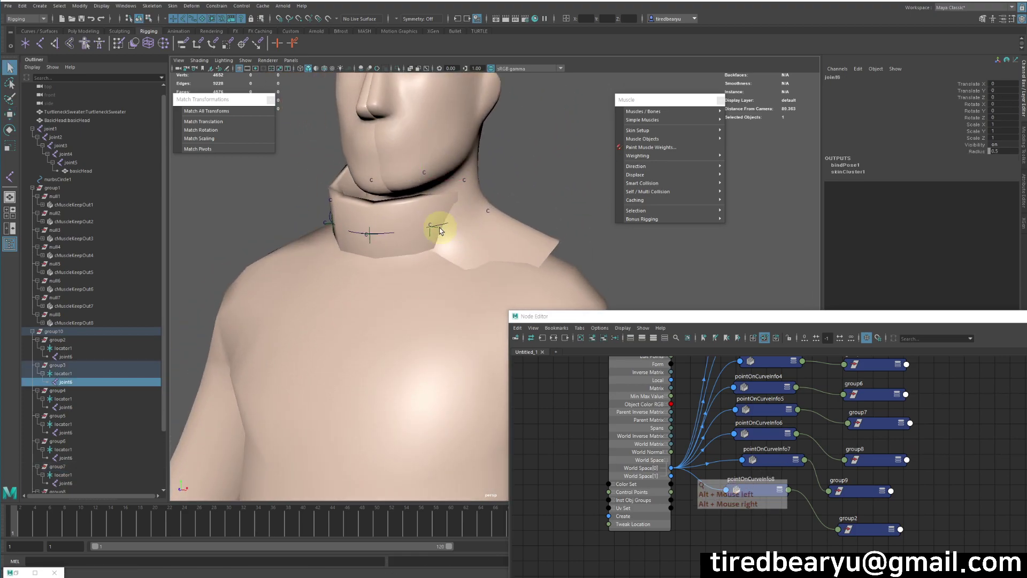
pyautogui.press('q')
pyautogui.click(429, 239)
pyautogui.press('w')
pyautogui.moveTo(430, 239); pyautogui.dragTo(509, 259, button='middle')
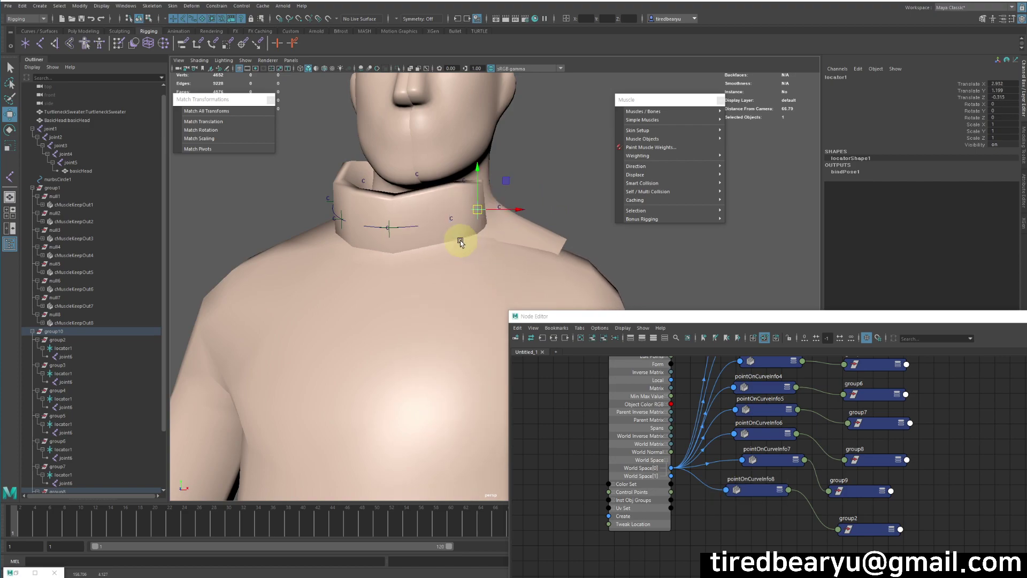
# Step: Undo the locator and joint3 test moves, returning to the selected cMuscleKeepOut7
pyautogui.hotkey('ctrl', 'z')
pyautogui.hotkey('ctrl', 'z')
pyautogui.hotkey('ctrl', 'z')
pyautogui.hotkey('ctrl', 'z')
pyautogui.hotkey('ctrl', 'z')
pyautogui.hotkey('ctrl', 'z')
pyautogui.hotkey('ctrl', 'z')
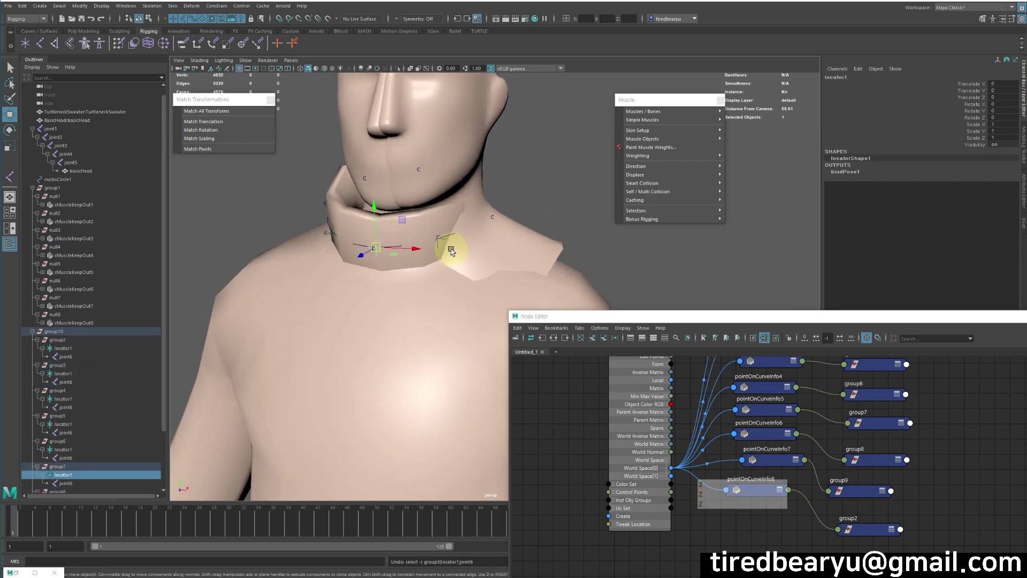
pyautogui.hotkey('ctrl', 'z')
pyautogui.hotkey('ctrl', 'z')
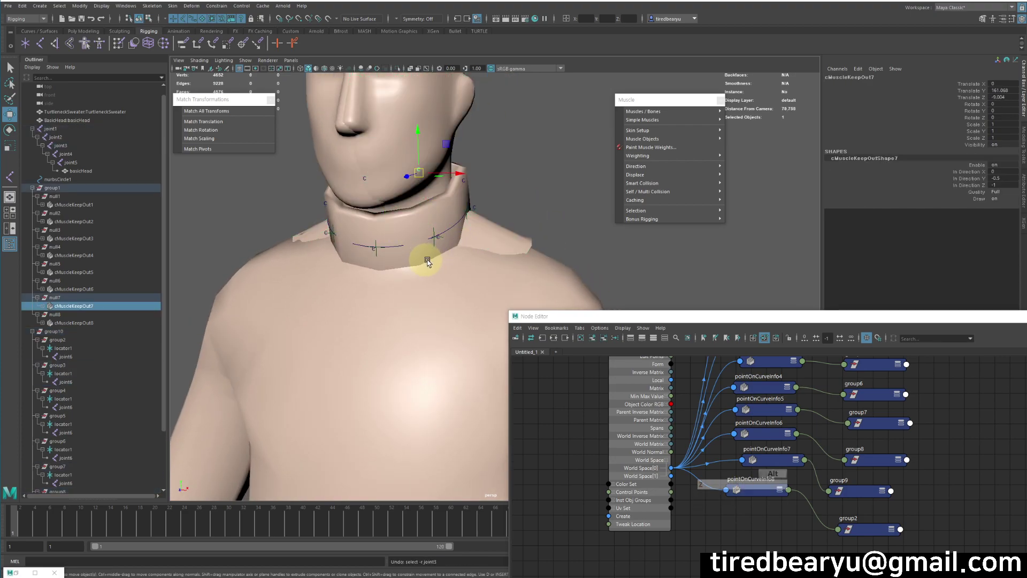
pyautogui.hotkey('ctrl', 'z')
pyautogui.hotkey('ctrl', 'z')
pyautogui.hotkey('ctrl', 'z')
pyautogui.hotkey('ctrl', 'z')
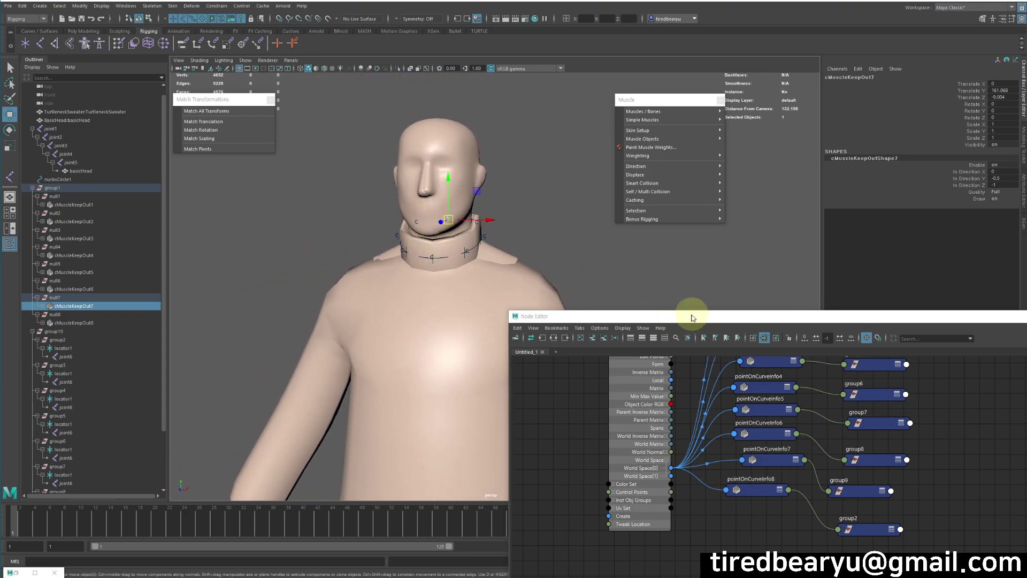
# Step: Move the Node Editor window up and view the collar from the side
pyautogui.moveTo(693, 317); pyautogui.dragTo(695, 177)
pyautogui.keyDown('alt'); pyautogui.moveTo(407, 277); pyautogui.dragTo(427, 278); pyautogui.keyUp('alt')
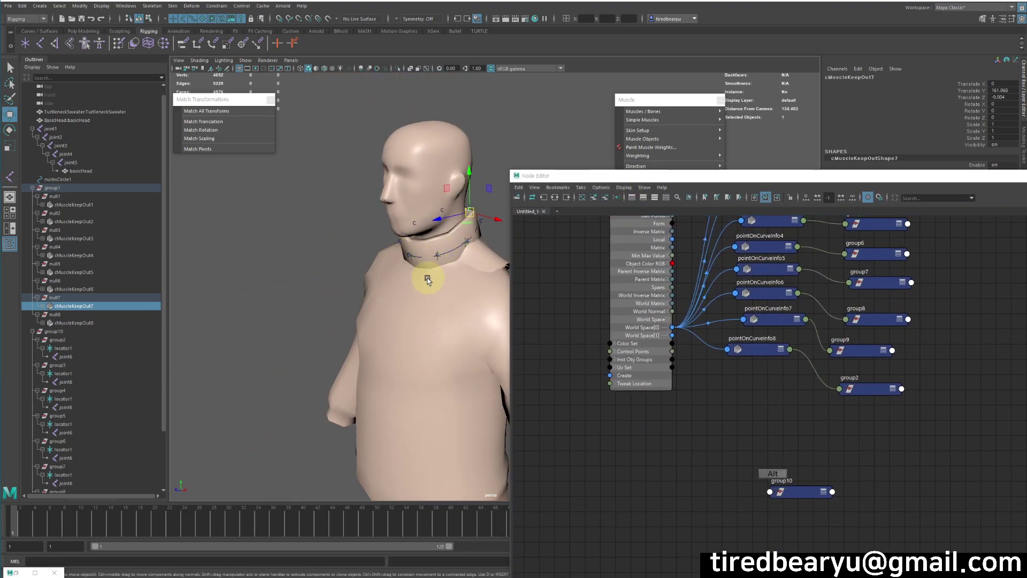